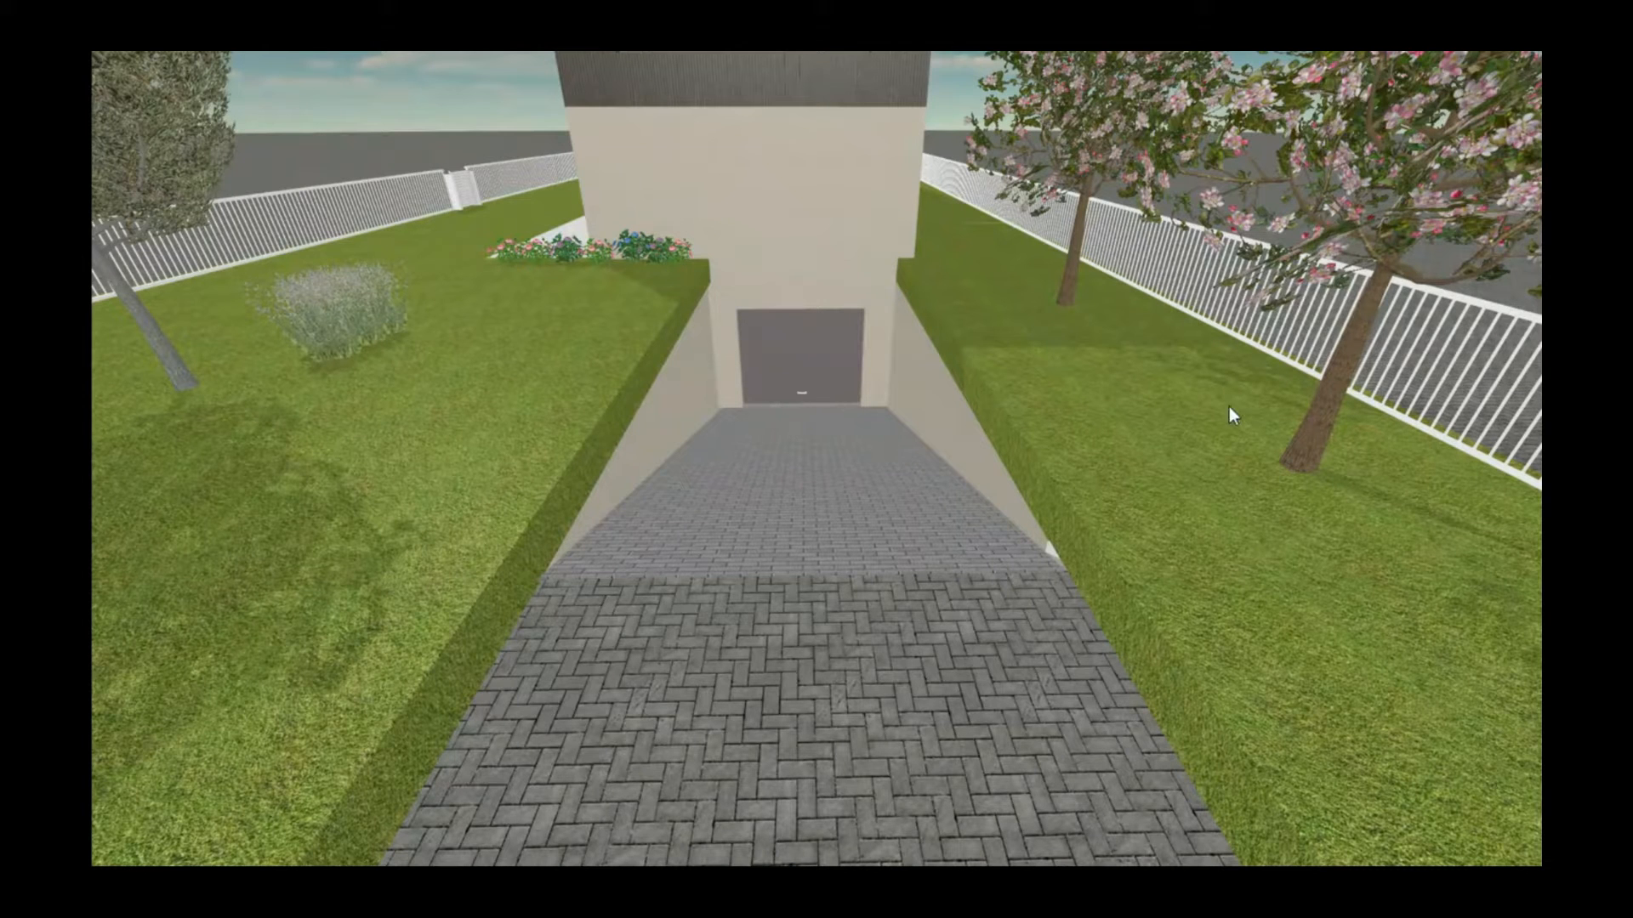
mouse_move(1525, 422)
click(1528, 457)
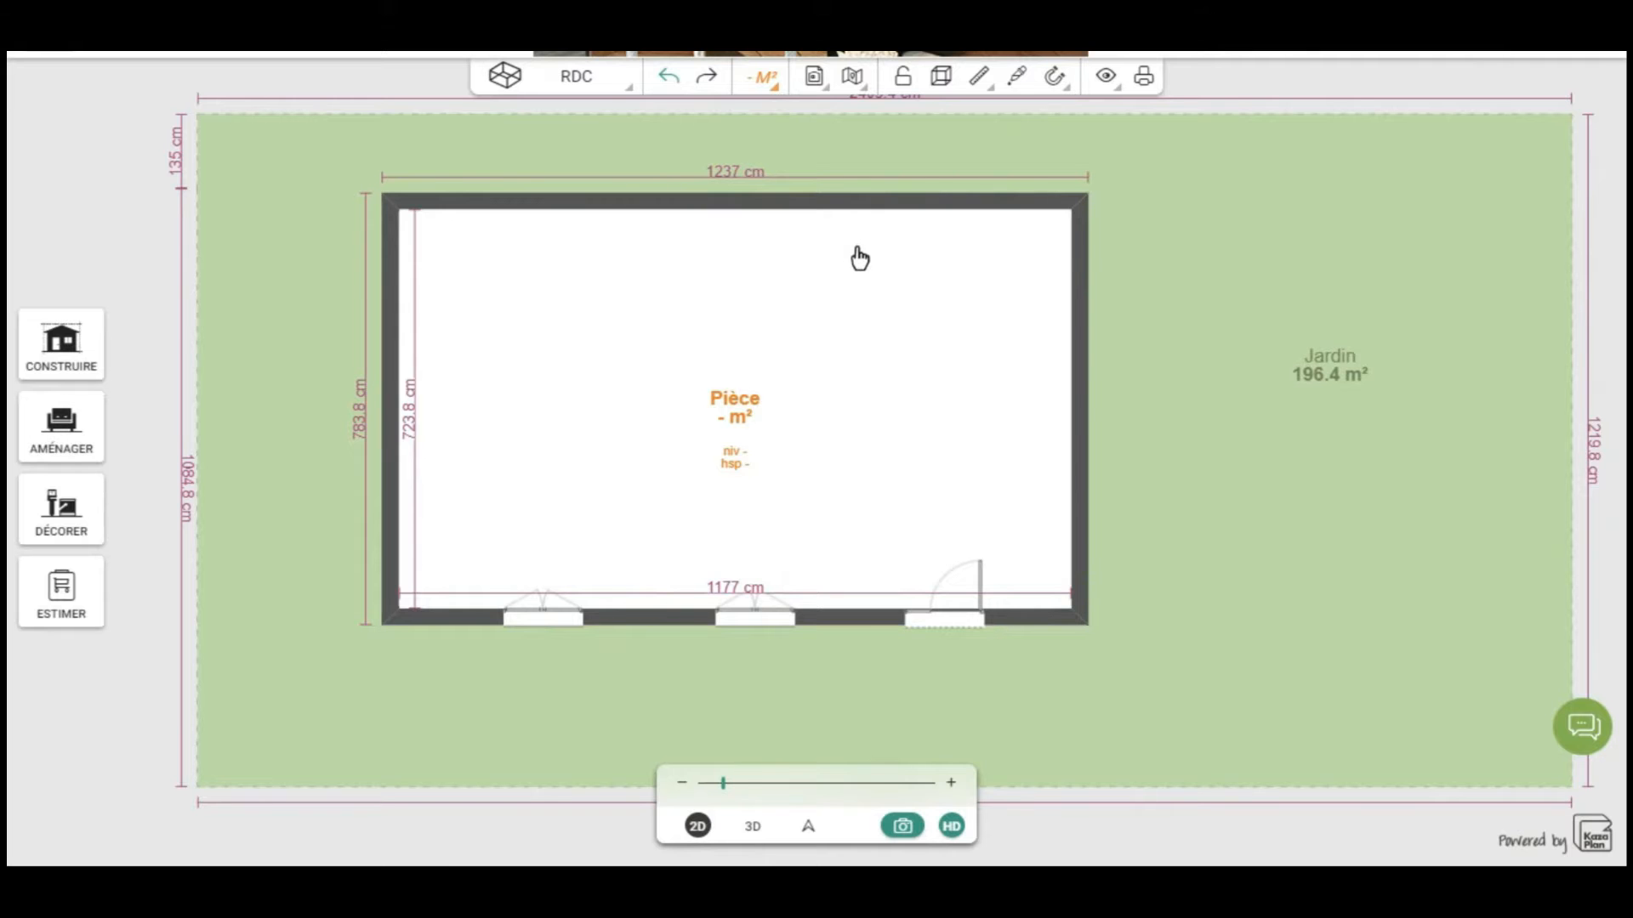
Step: Examine the house shell and its garden in 3D from above and from the front, and return to the 2D plan
click(753, 826)
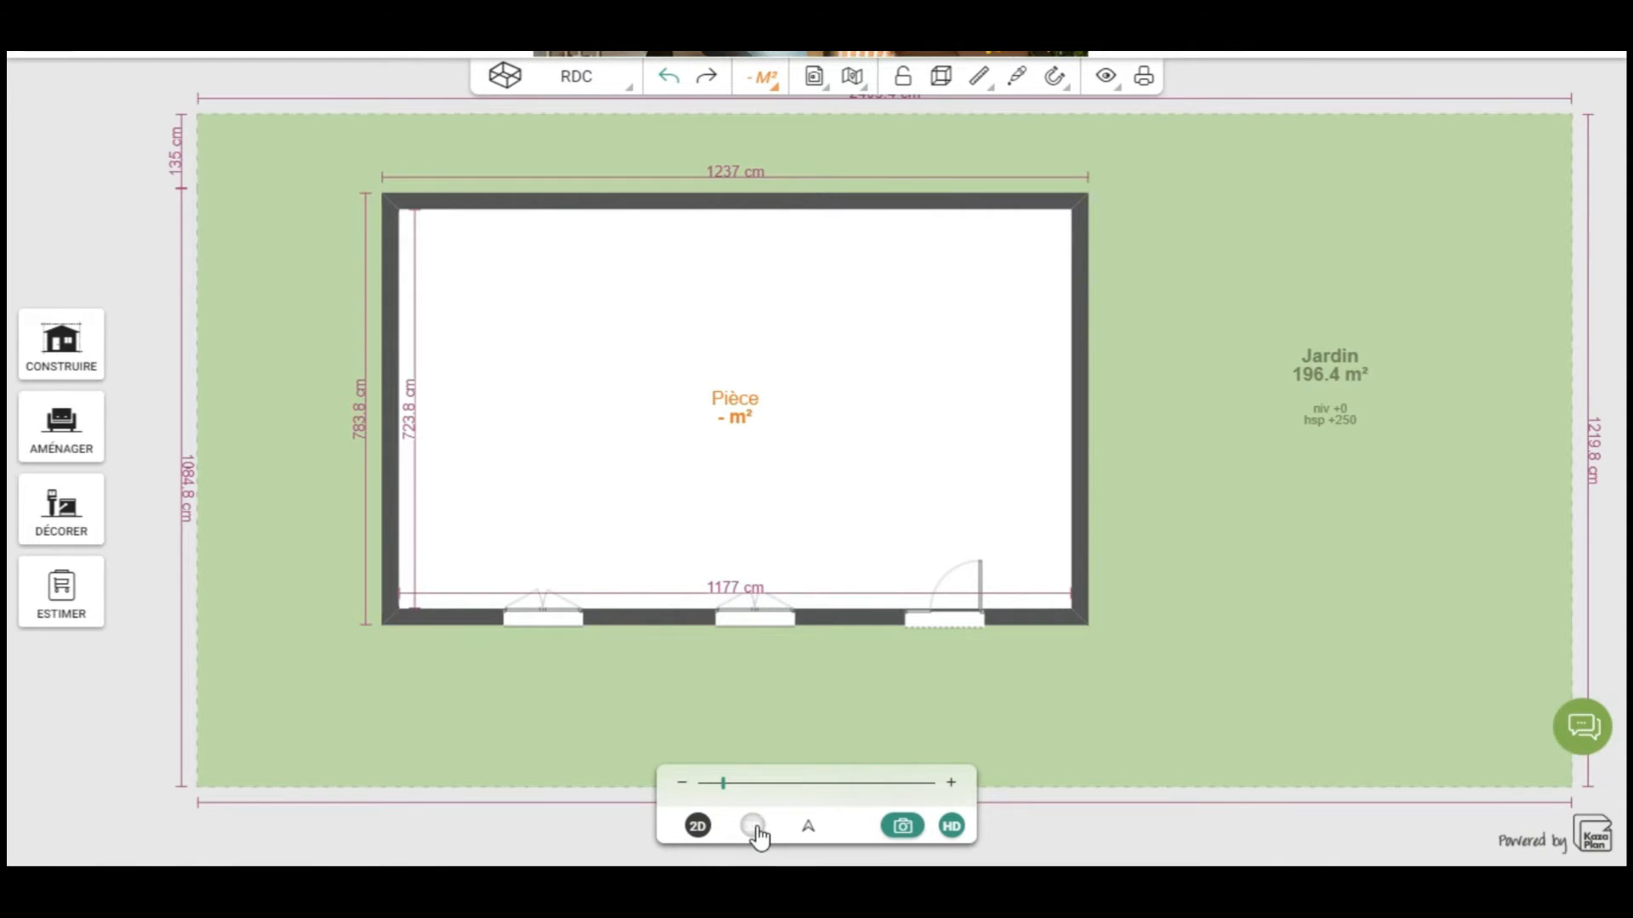
drag(1374, 564, 511, 687)
drag(594, 645, 791, 759)
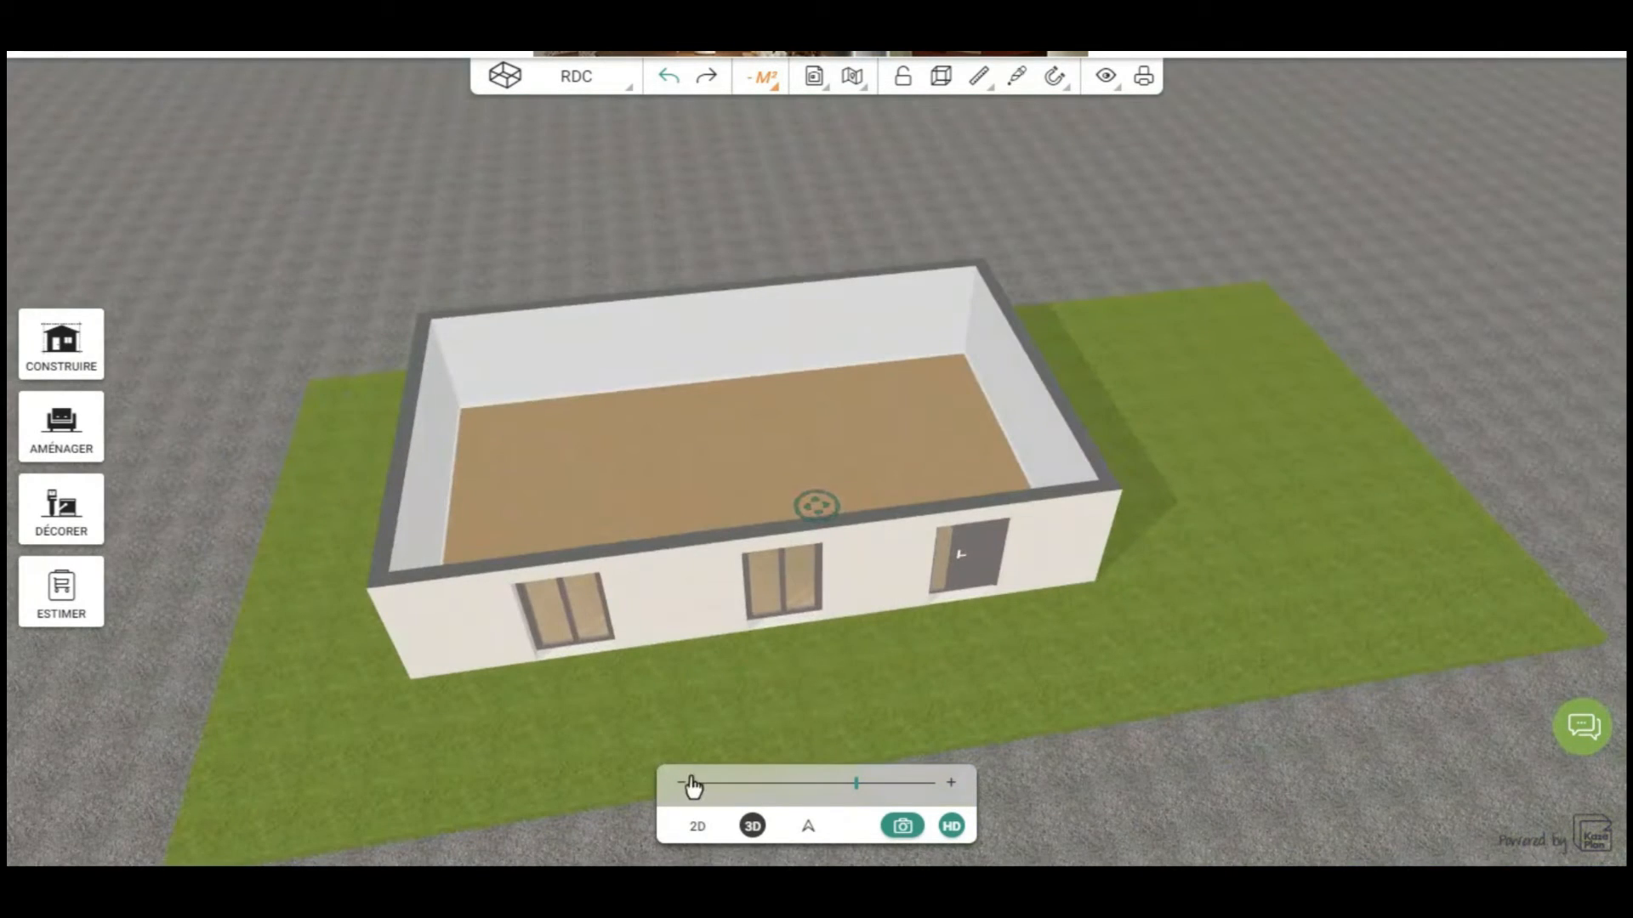
drag(652, 729, 658, 560)
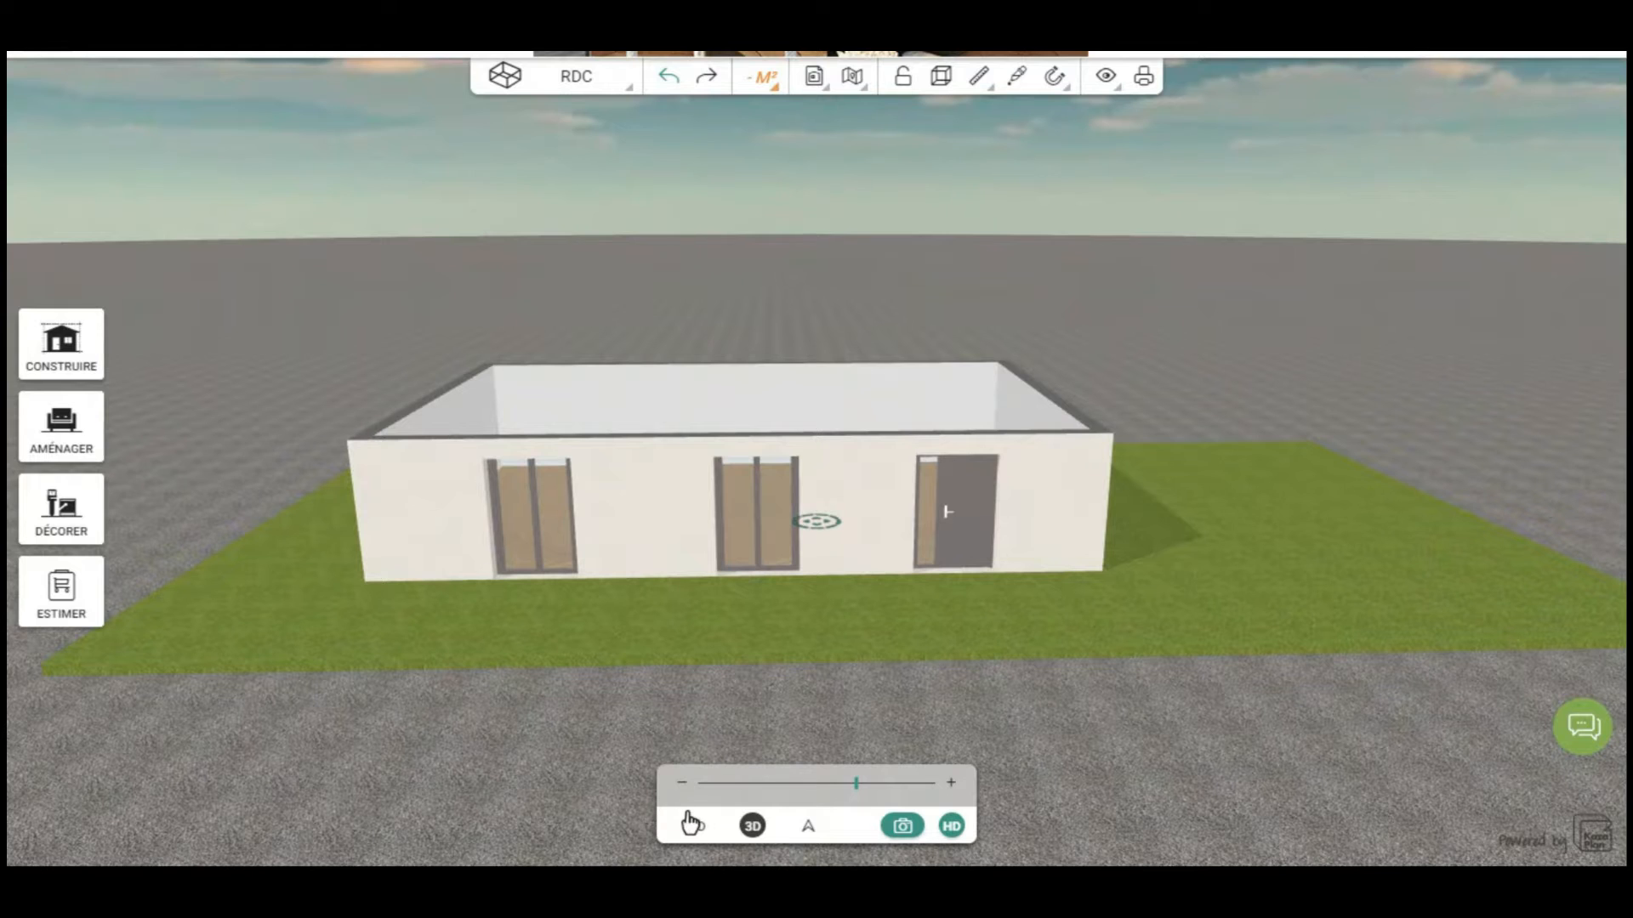
click(696, 825)
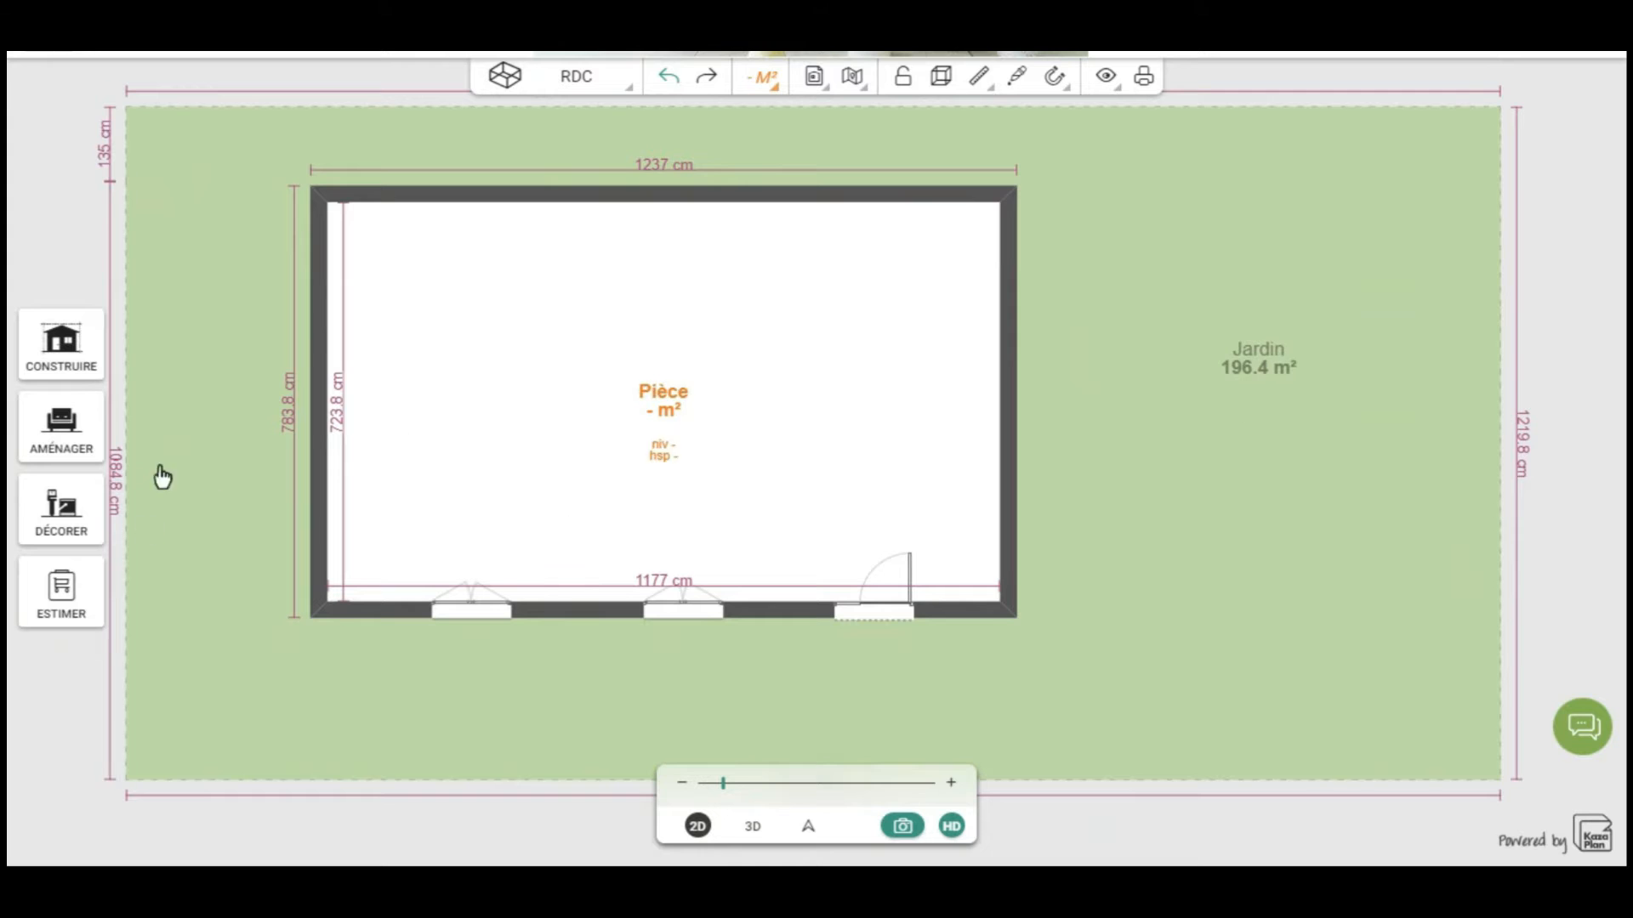
Step: Draw three standard walls (Mur) enclosing a rectangle about 657 by 265 cm inside, against the house's right-hand exterior wall
click(58, 353)
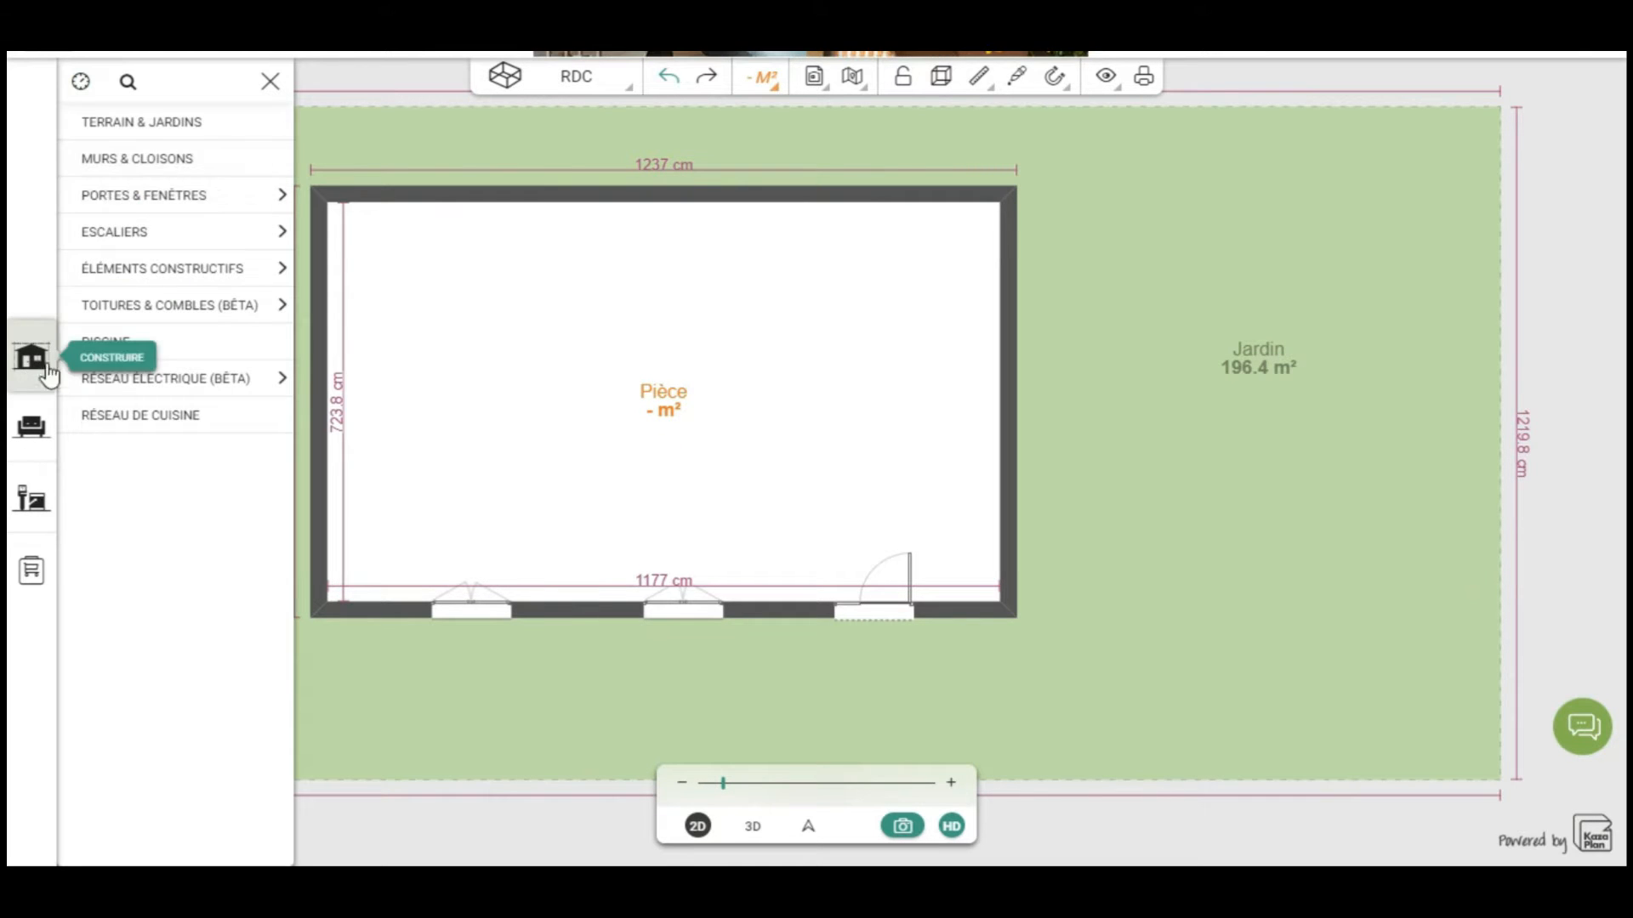
click(123, 199)
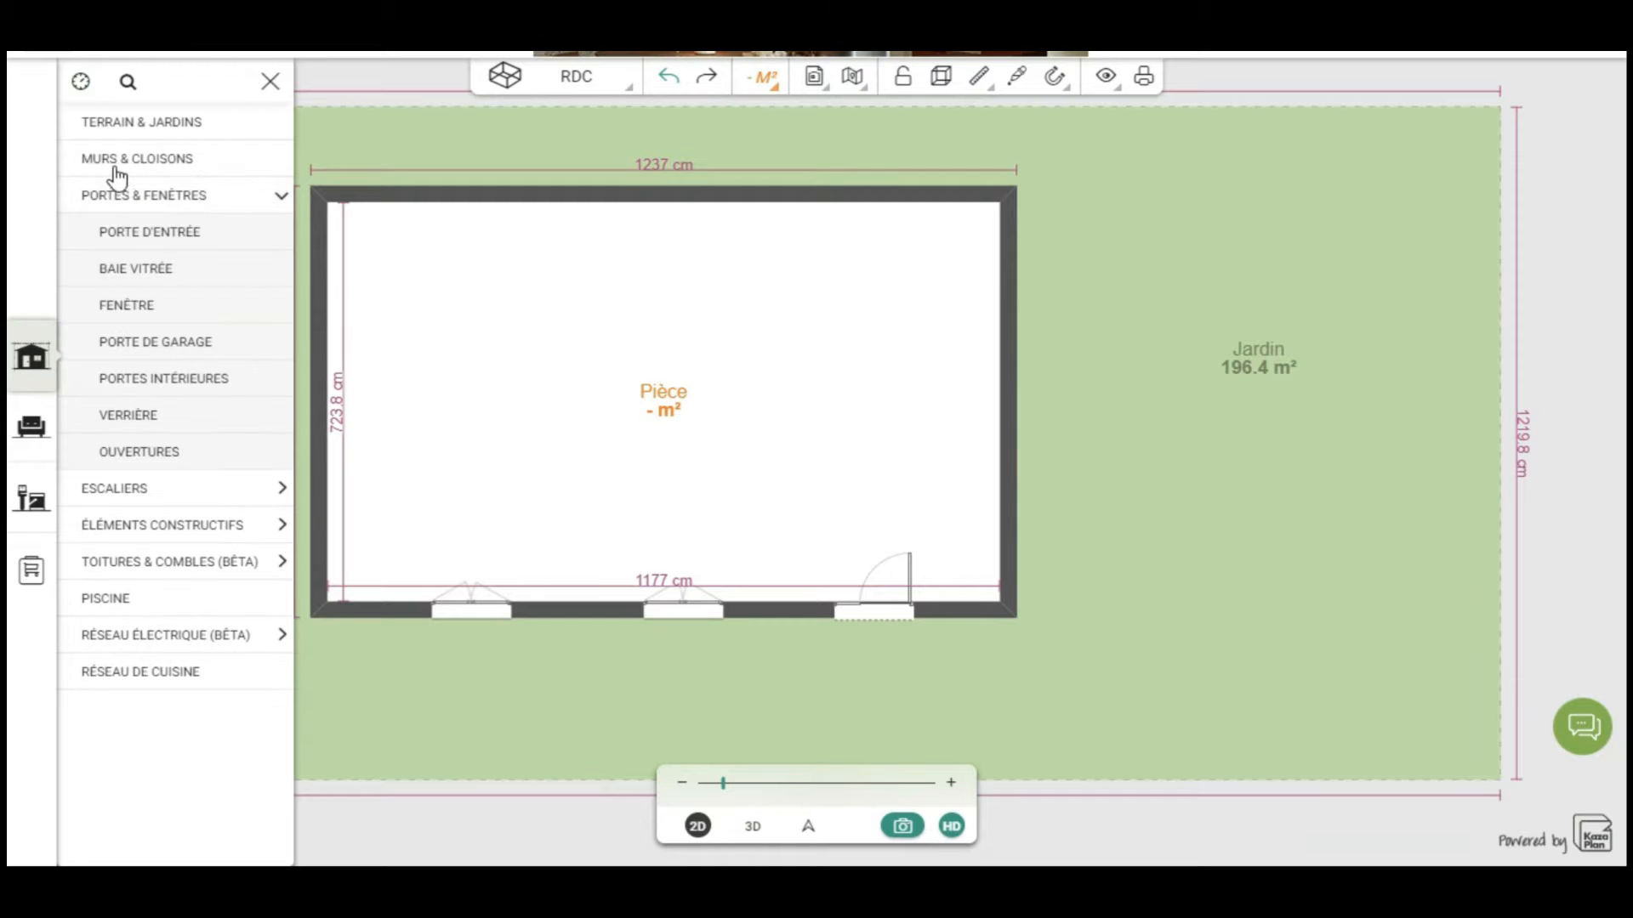
click(99, 169)
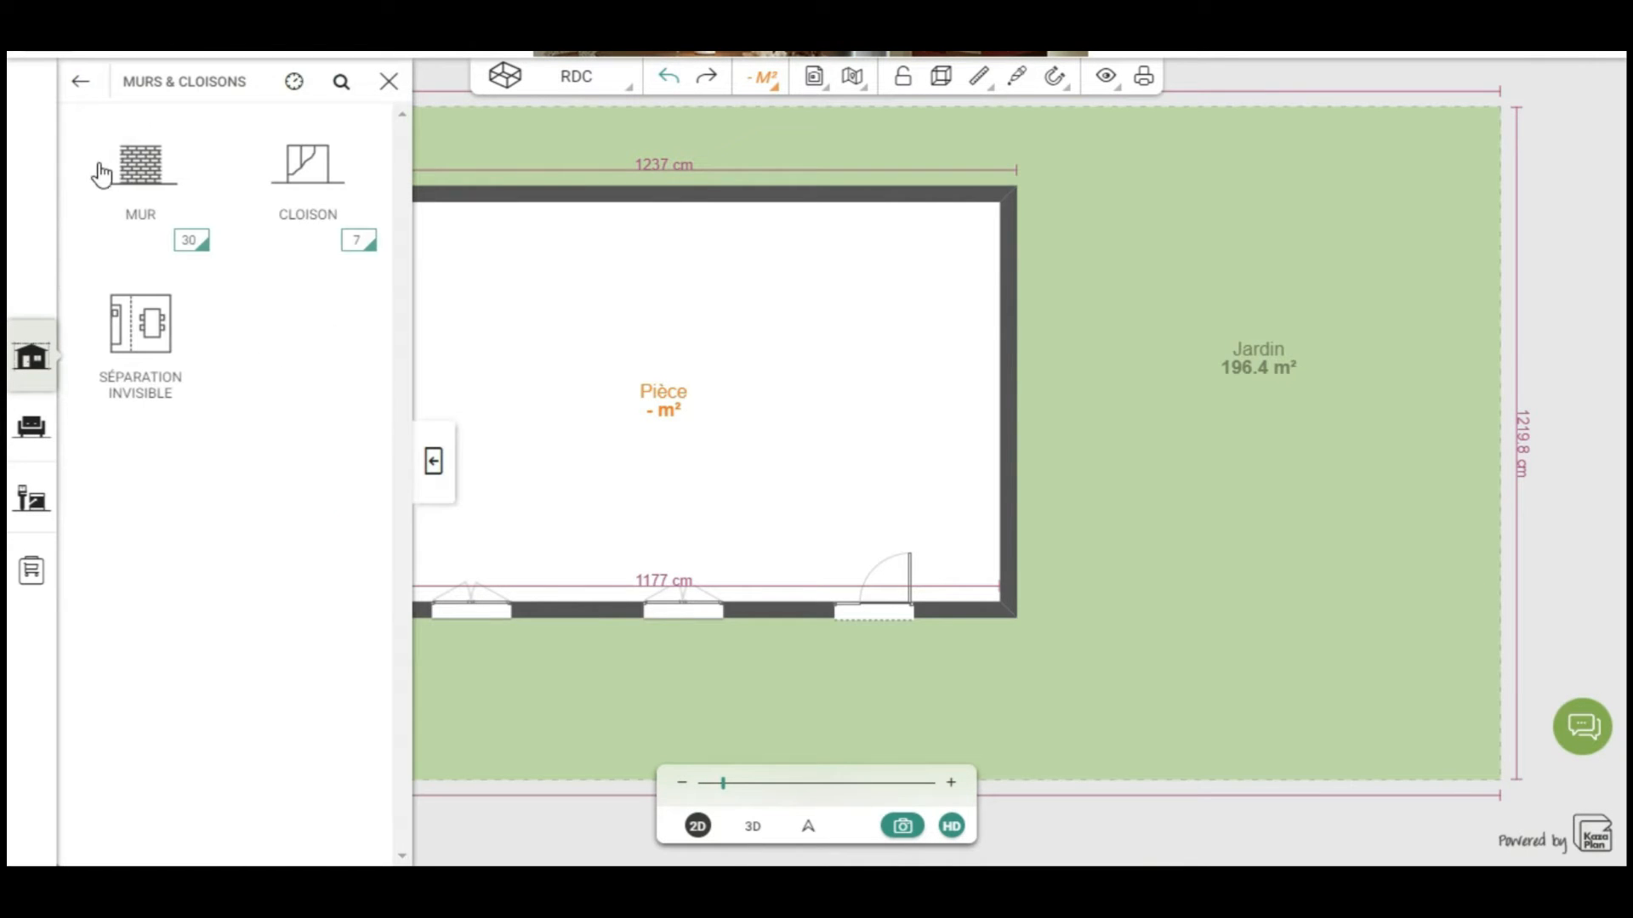
click(140, 168)
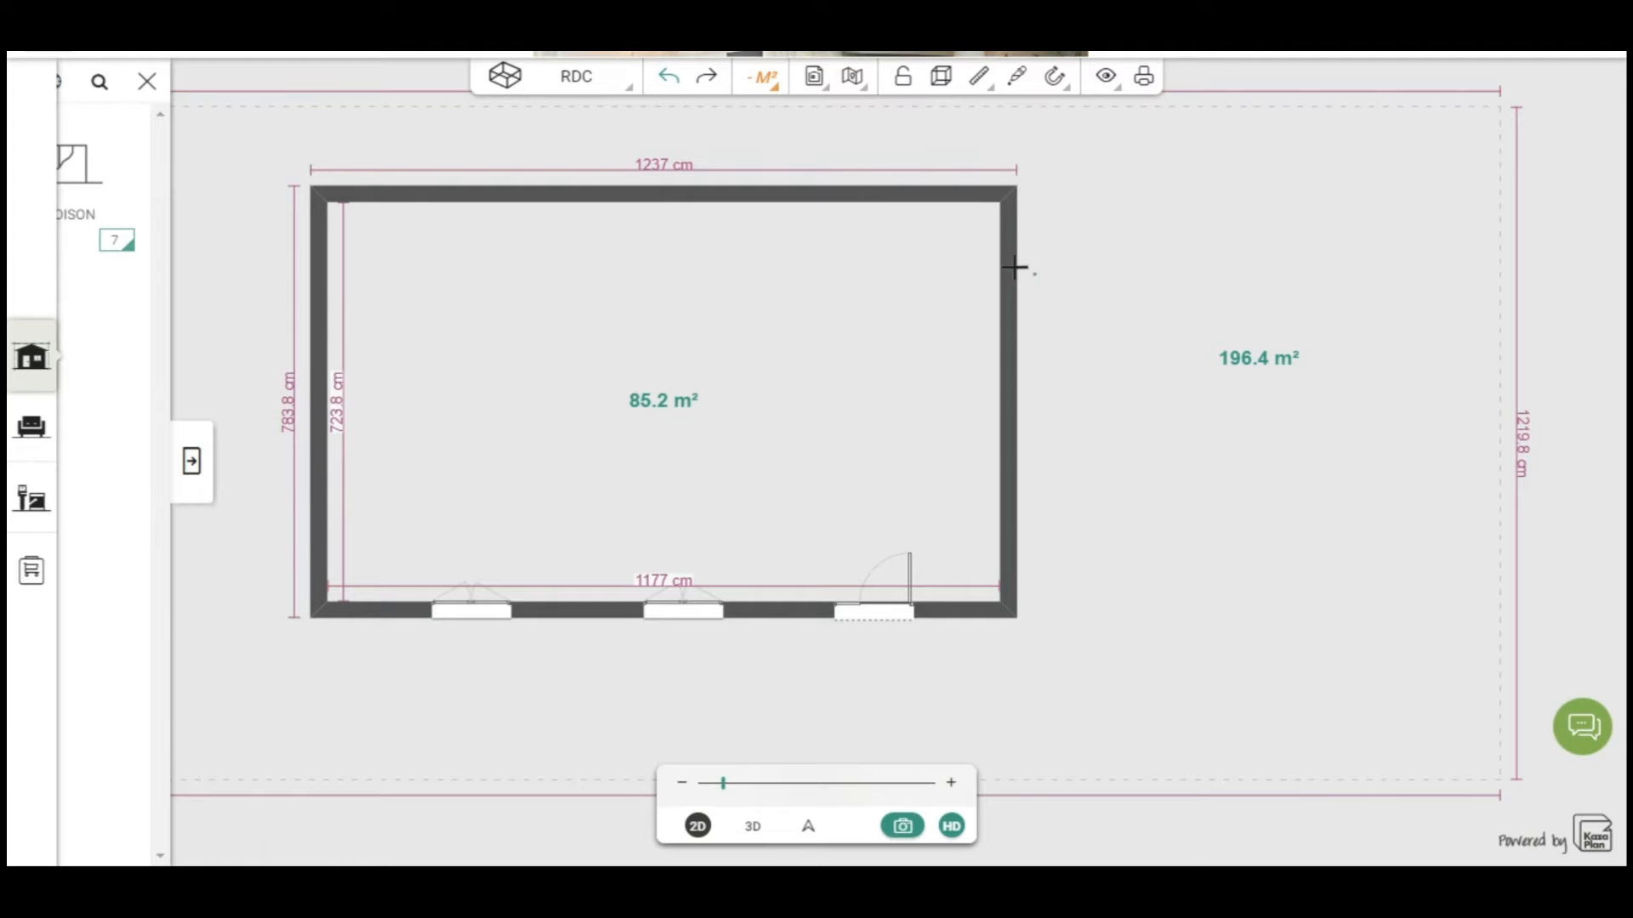
click(1013, 267)
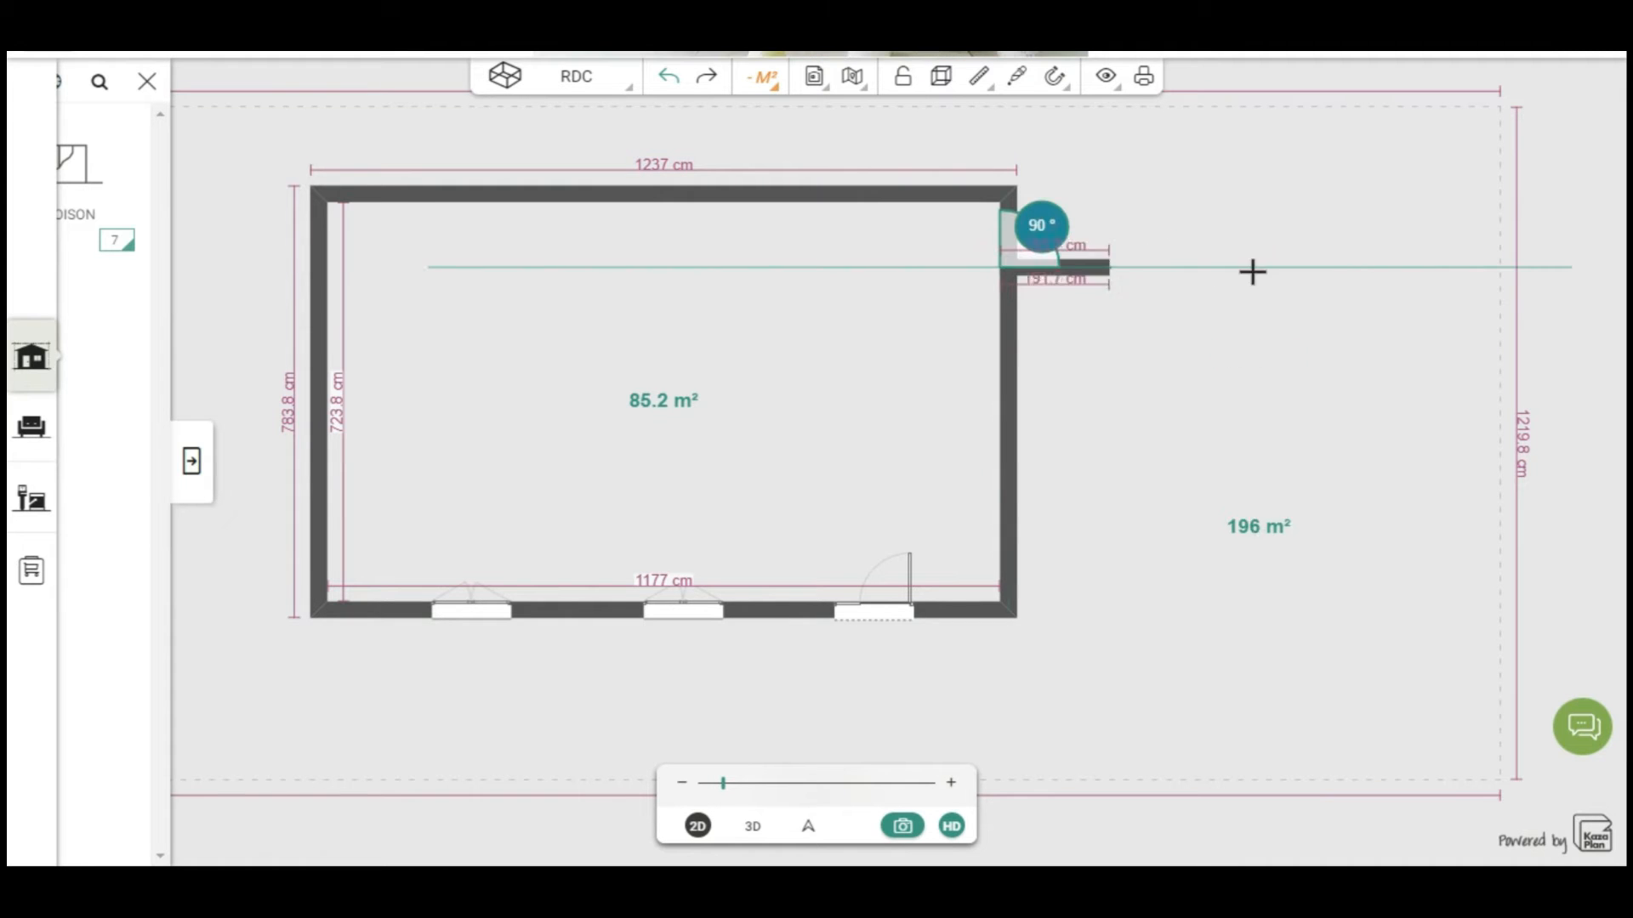
click(1401, 270)
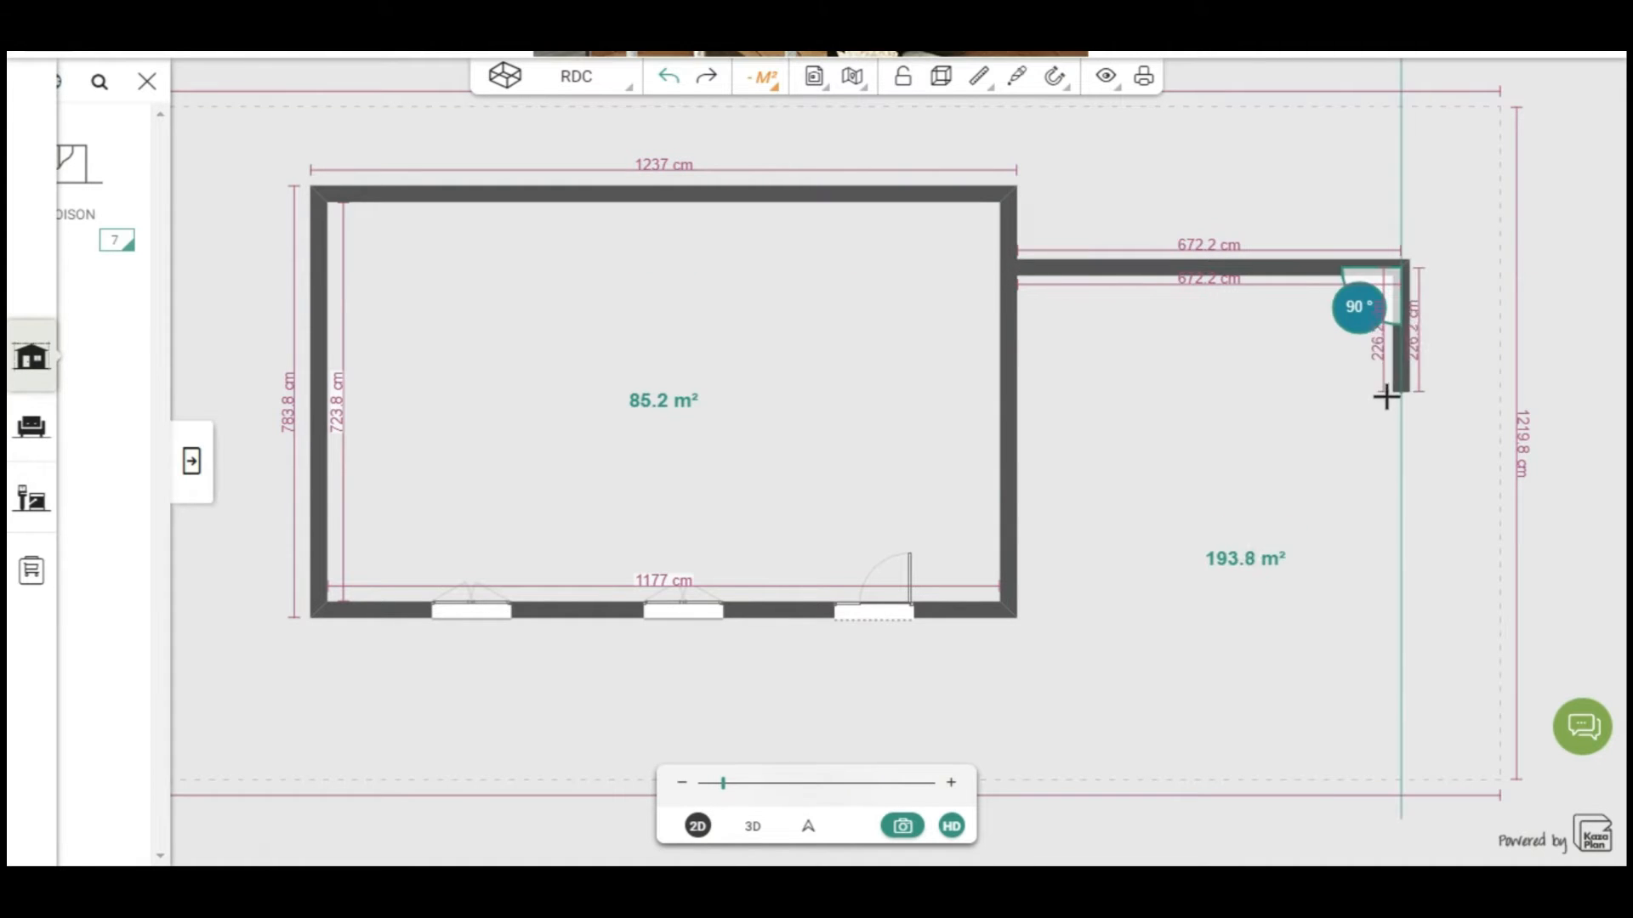
click(1216, 459)
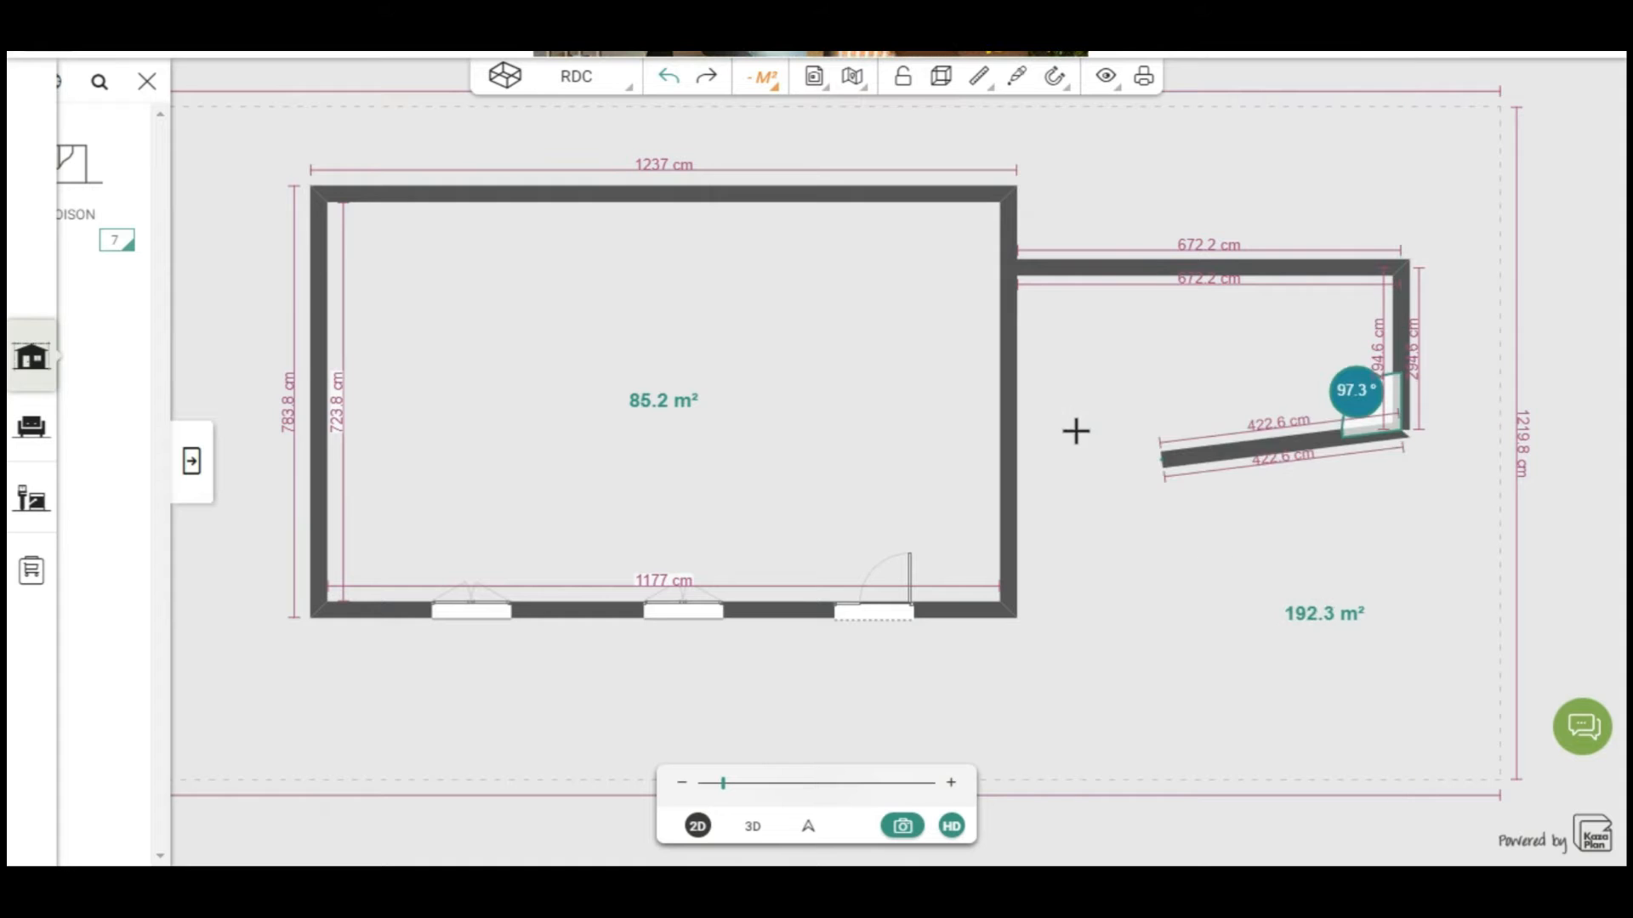
click(1003, 430)
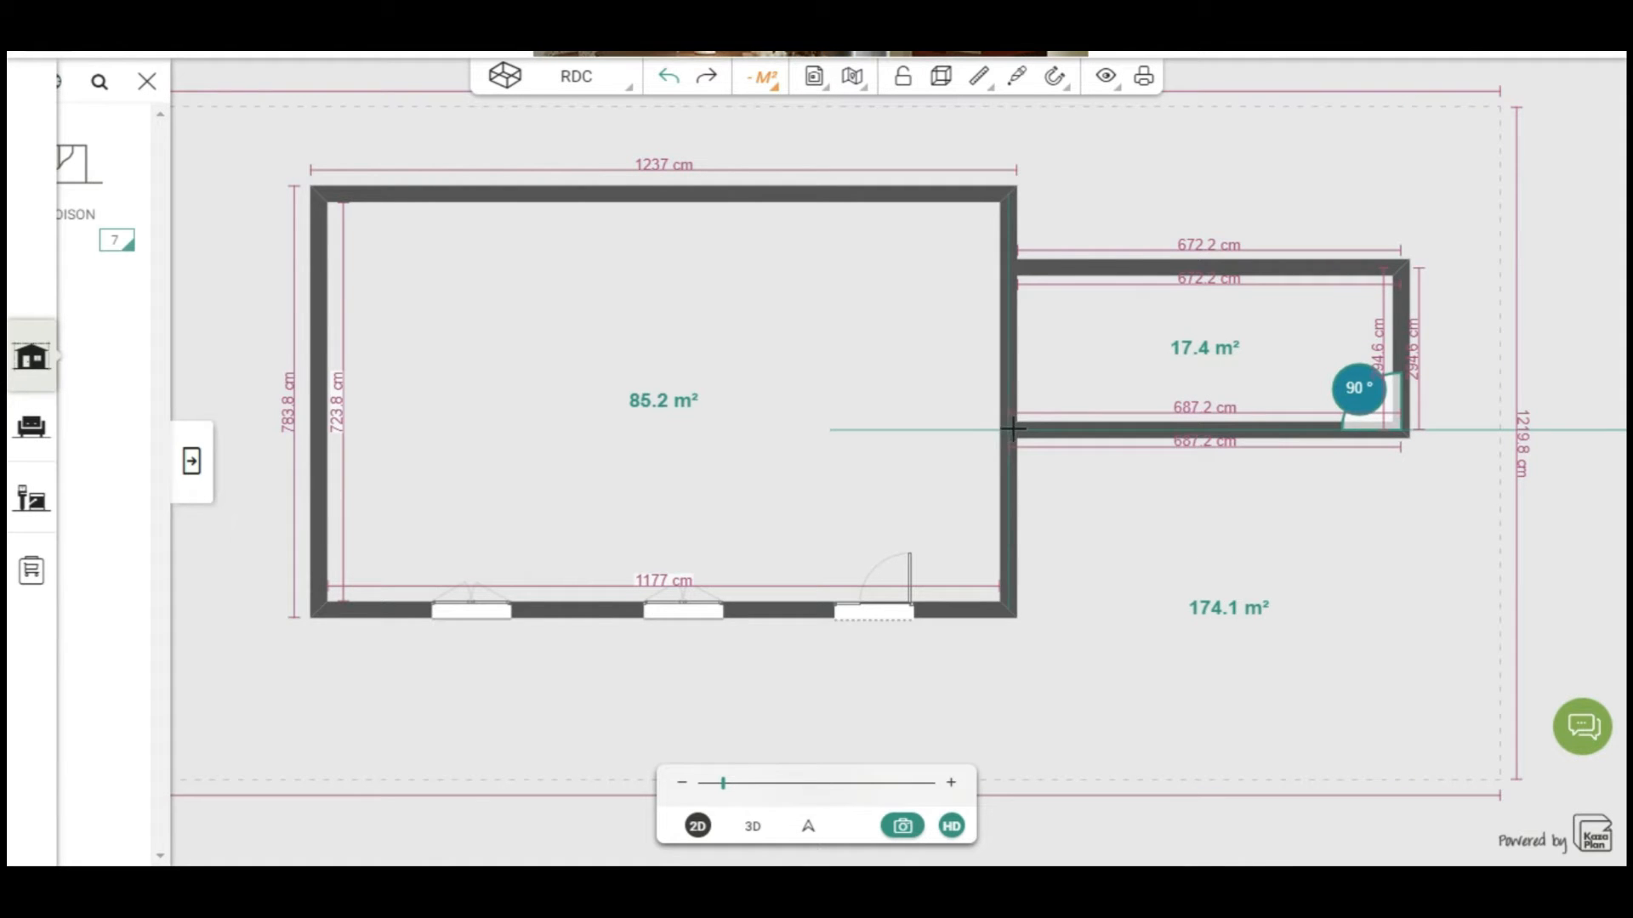
click(1014, 428)
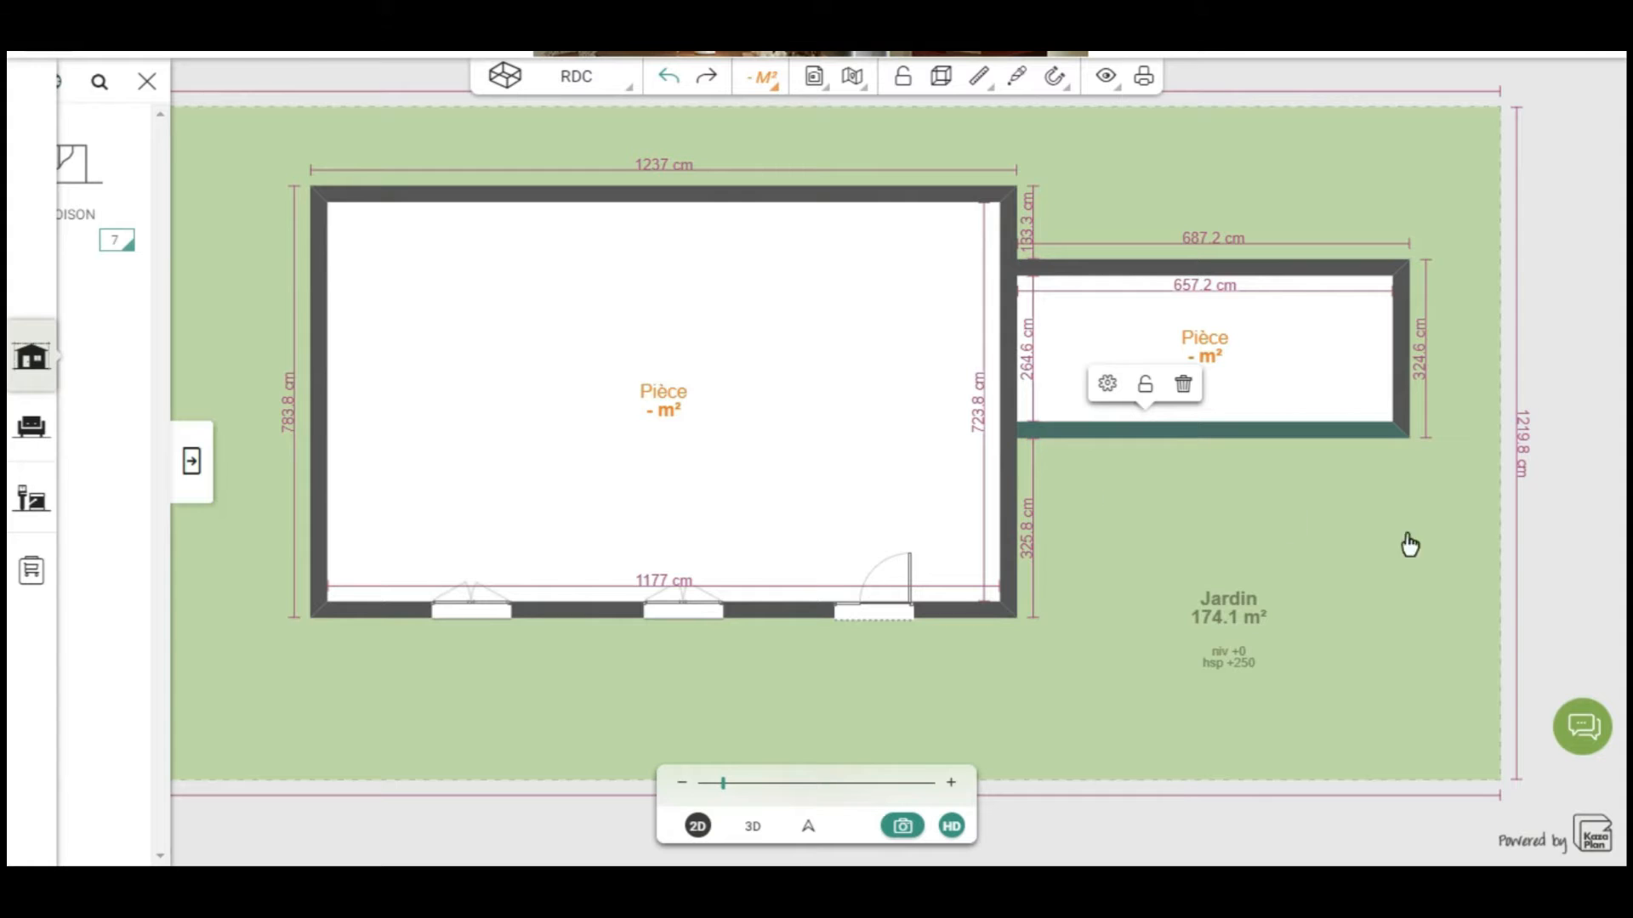
Step: Set the adjoining room's inner horizontal length to 700 cm, applying the change toward the right (Droite)
click(1191, 290)
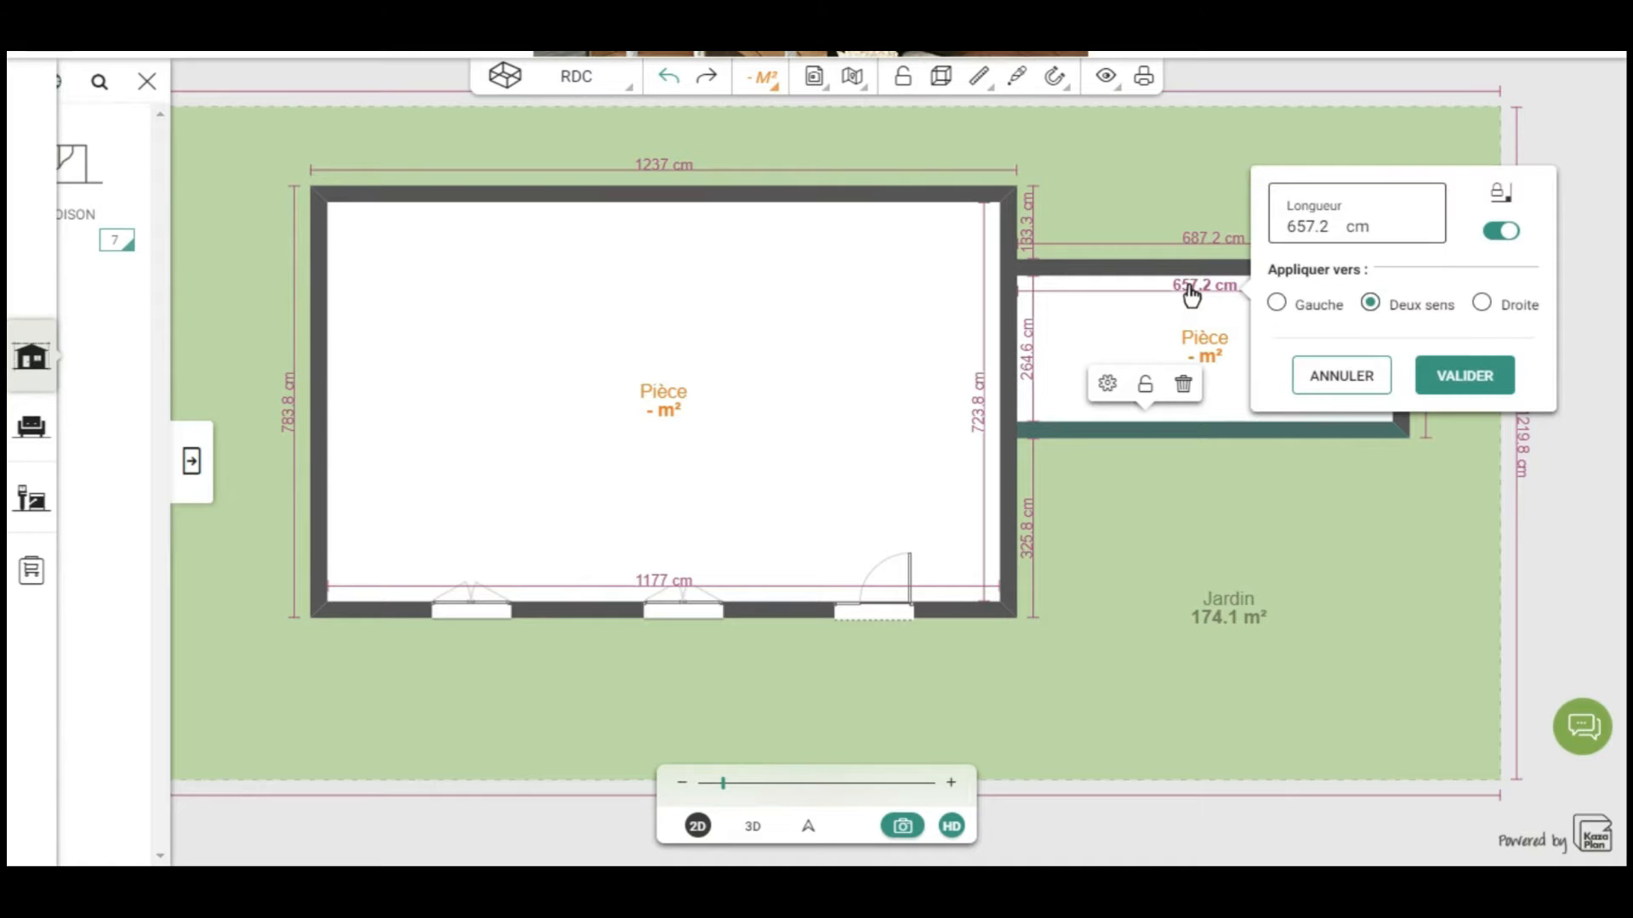
text(7)
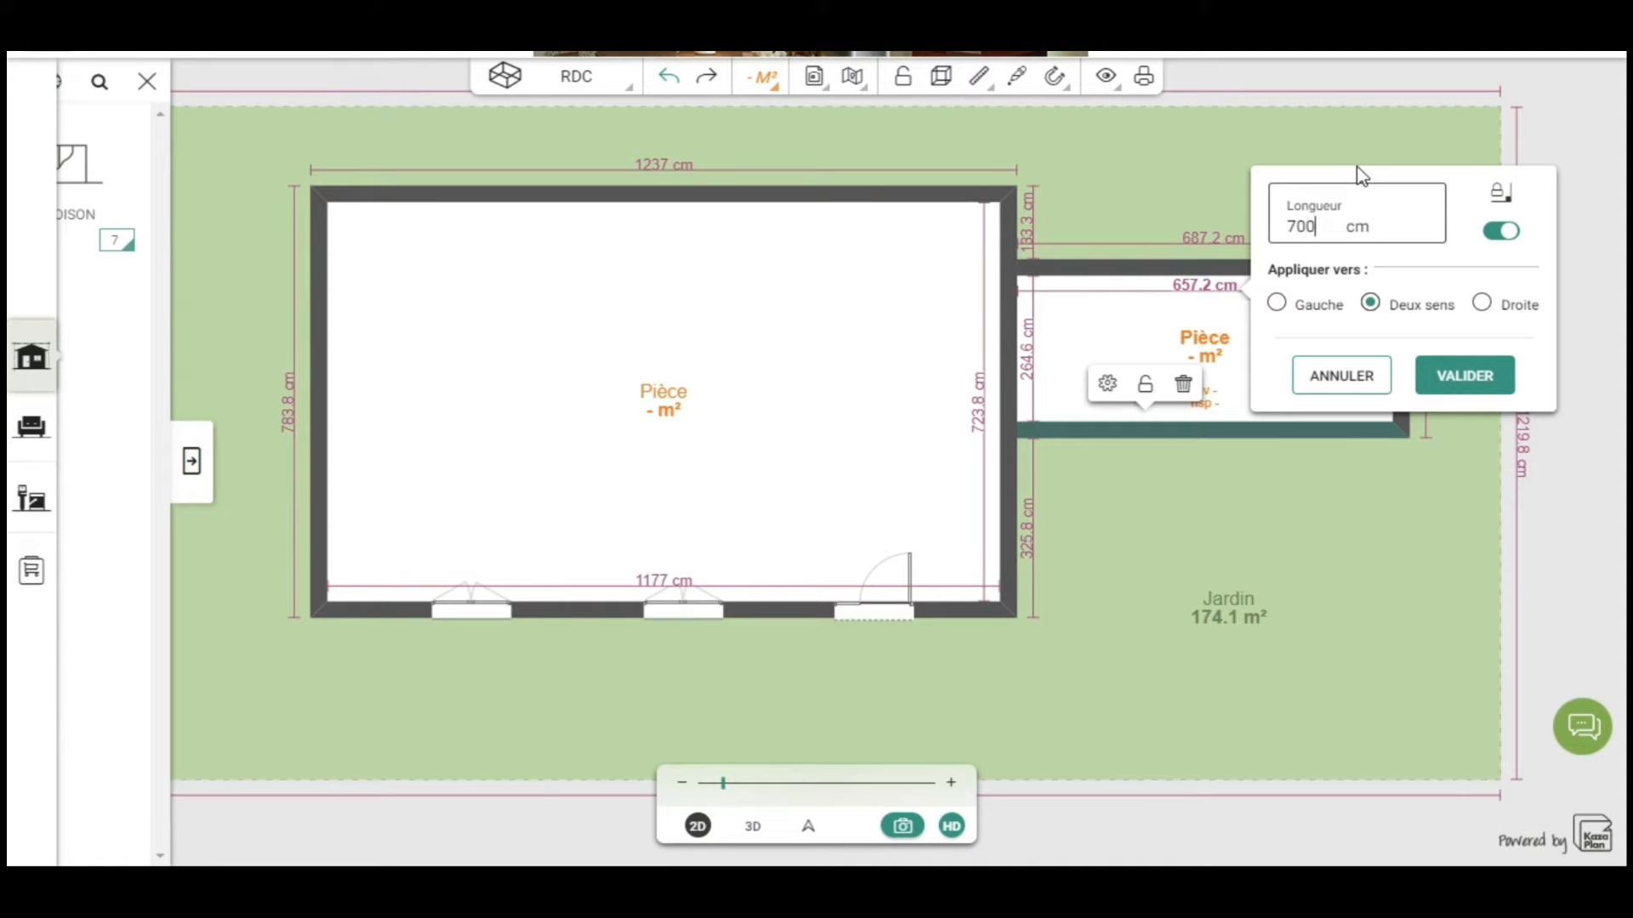
text(00)
click(1481, 304)
click(1456, 395)
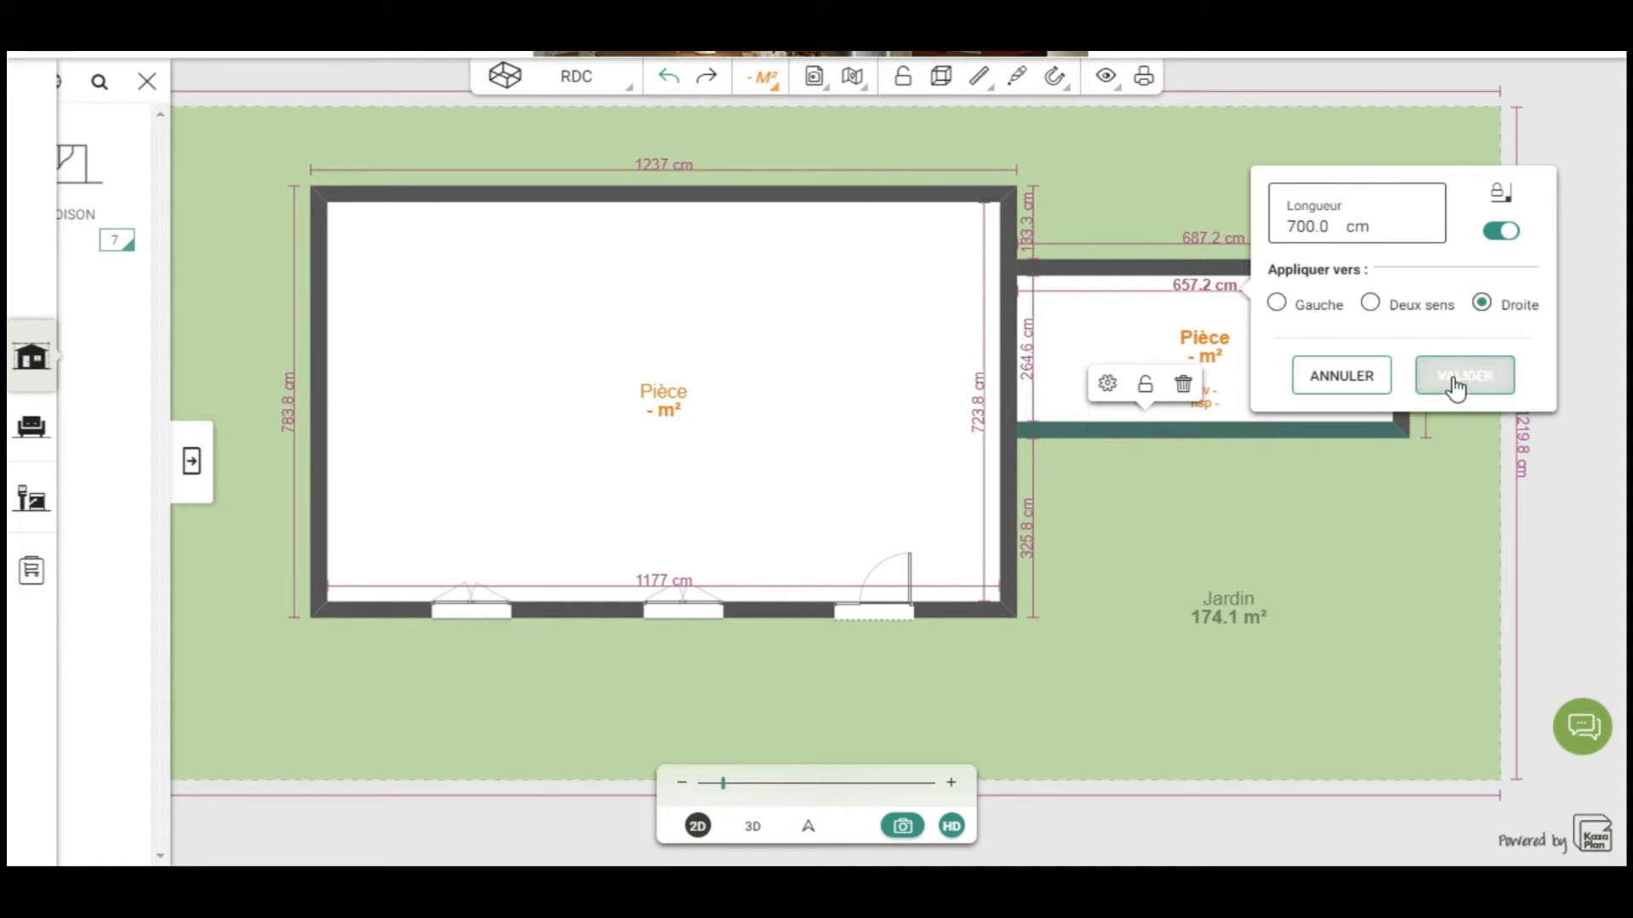
Step: Set the adjoining room's inner vertical dimension to 400 cm, applying the change downward (Bas)
click(1026, 370)
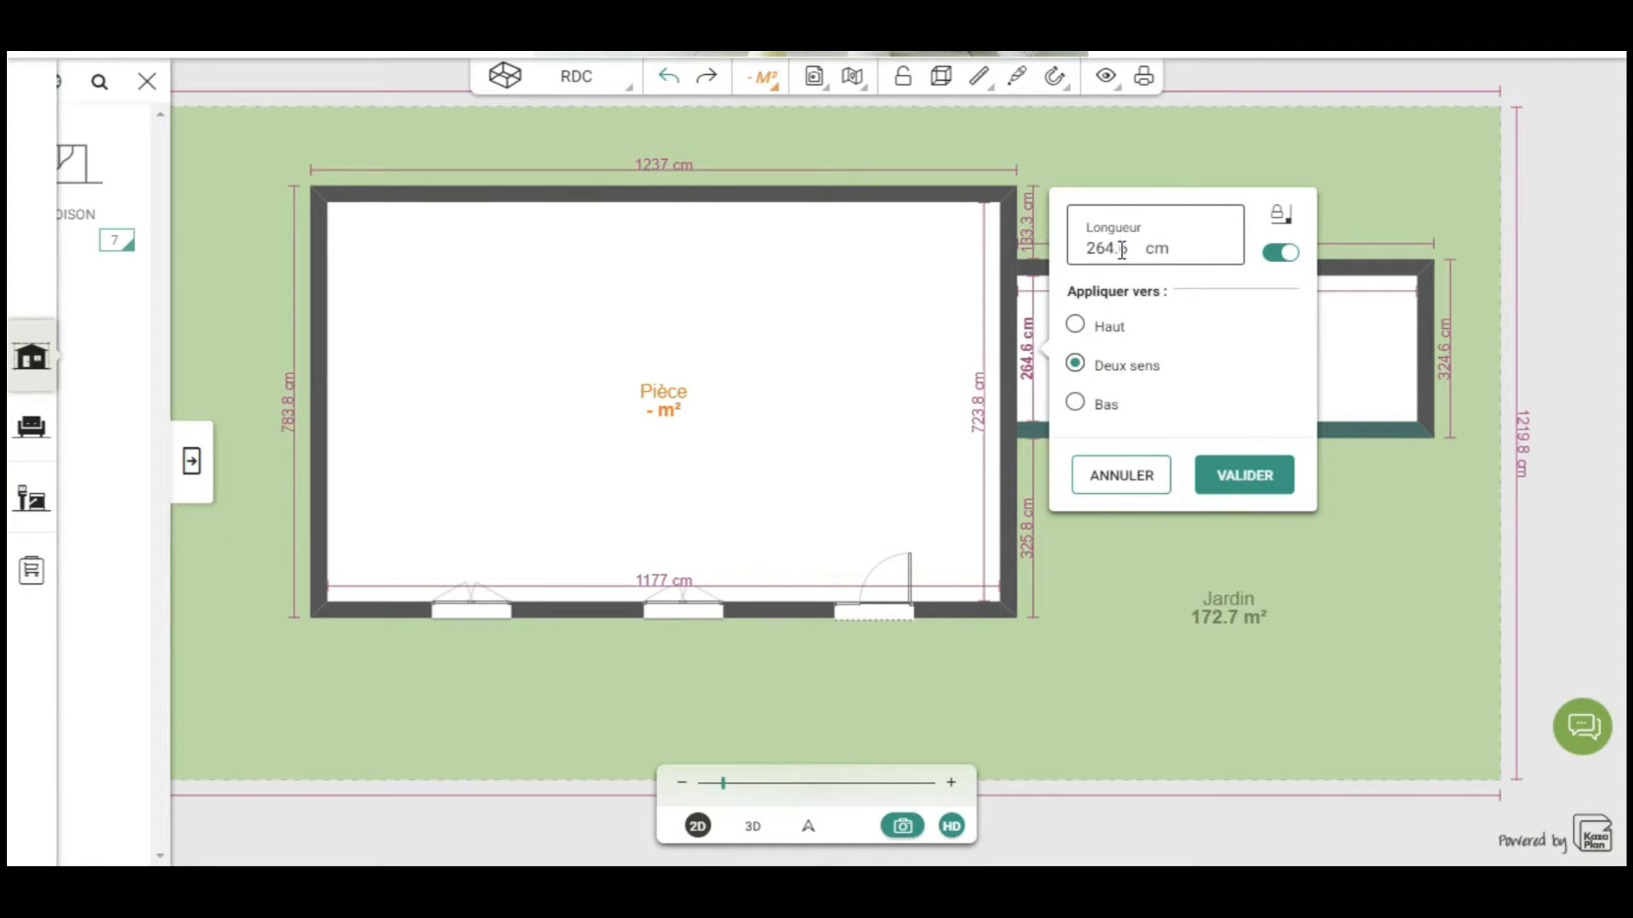
drag(1130, 248, 1041, 240)
text(400)
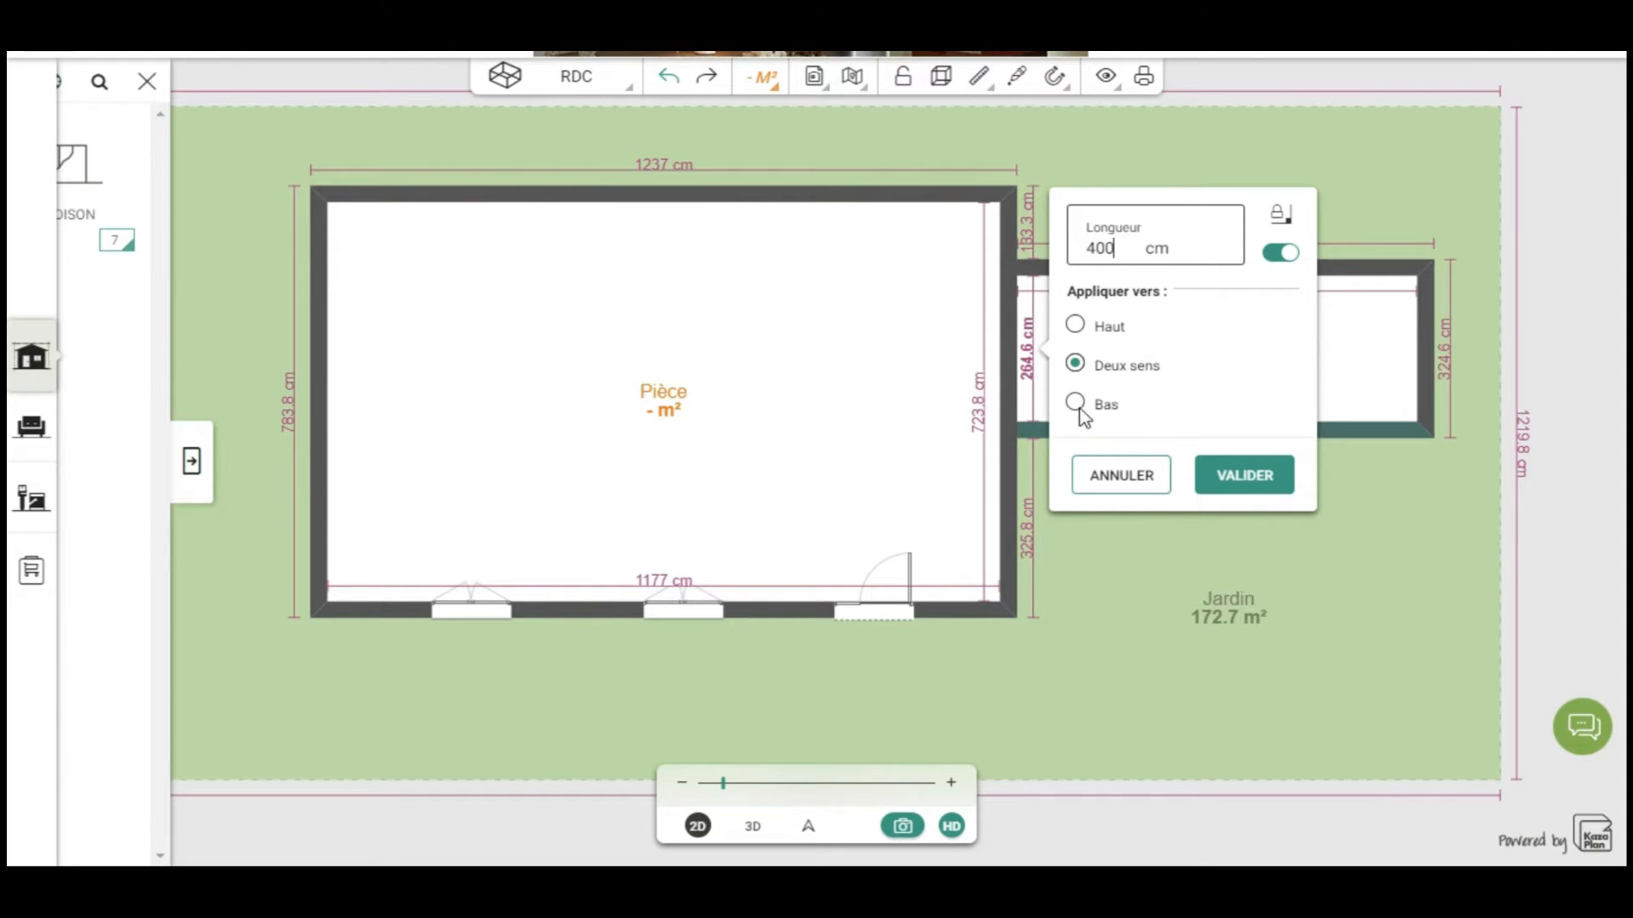
click(1246, 483)
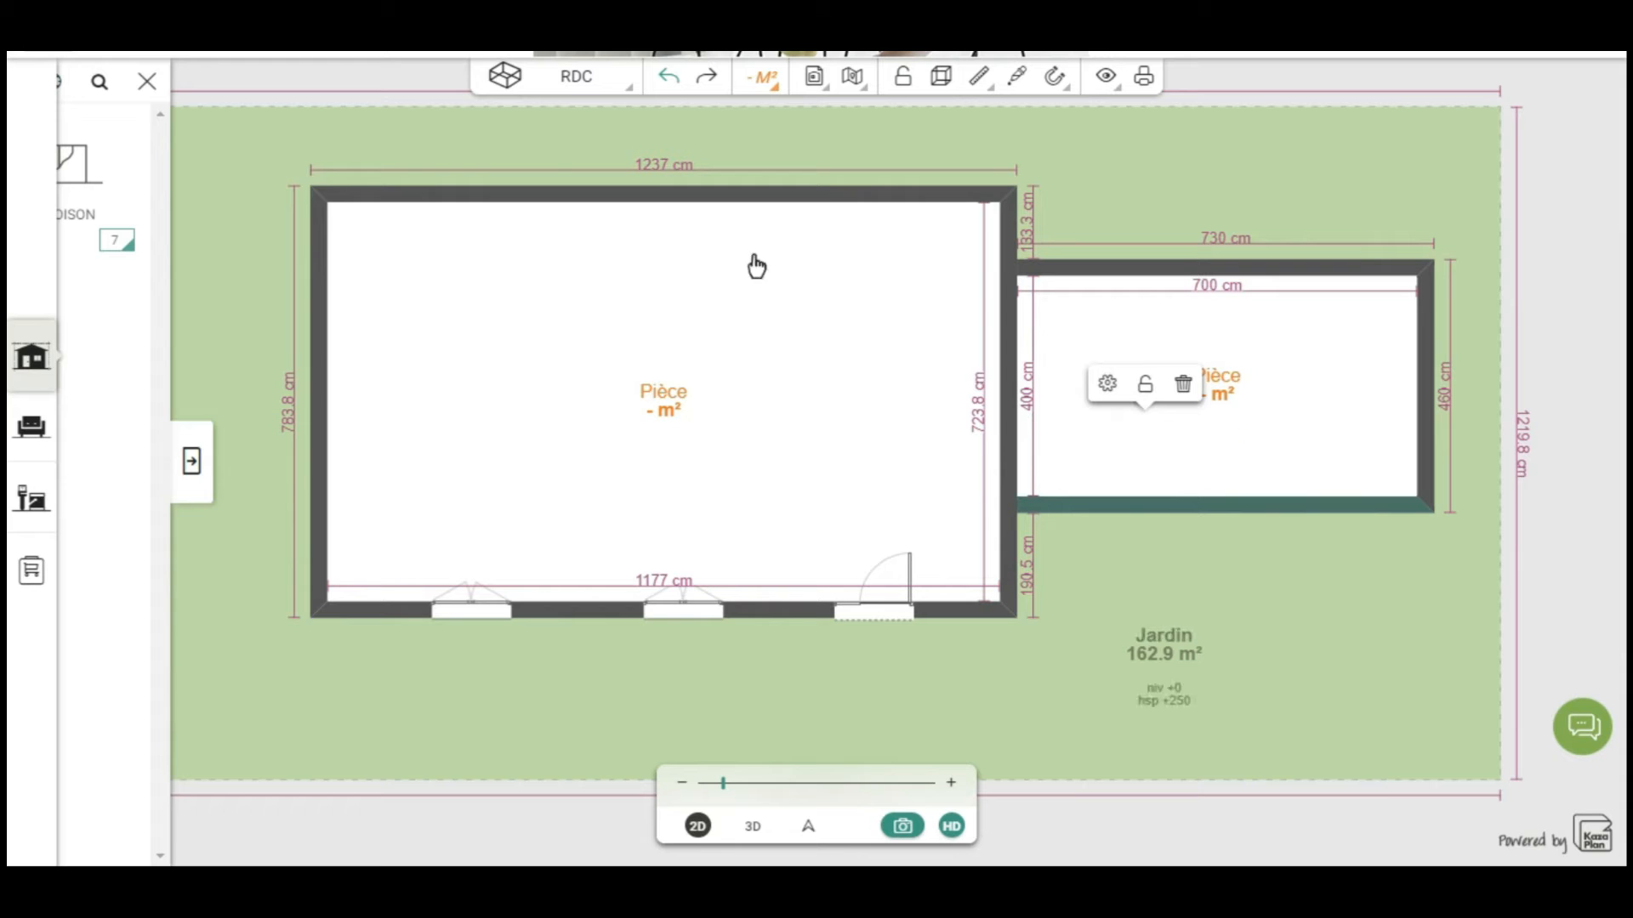
Step: Add a full floor below the RDC, duplicating the facade walls but not the doors, windows and openings
click(576, 81)
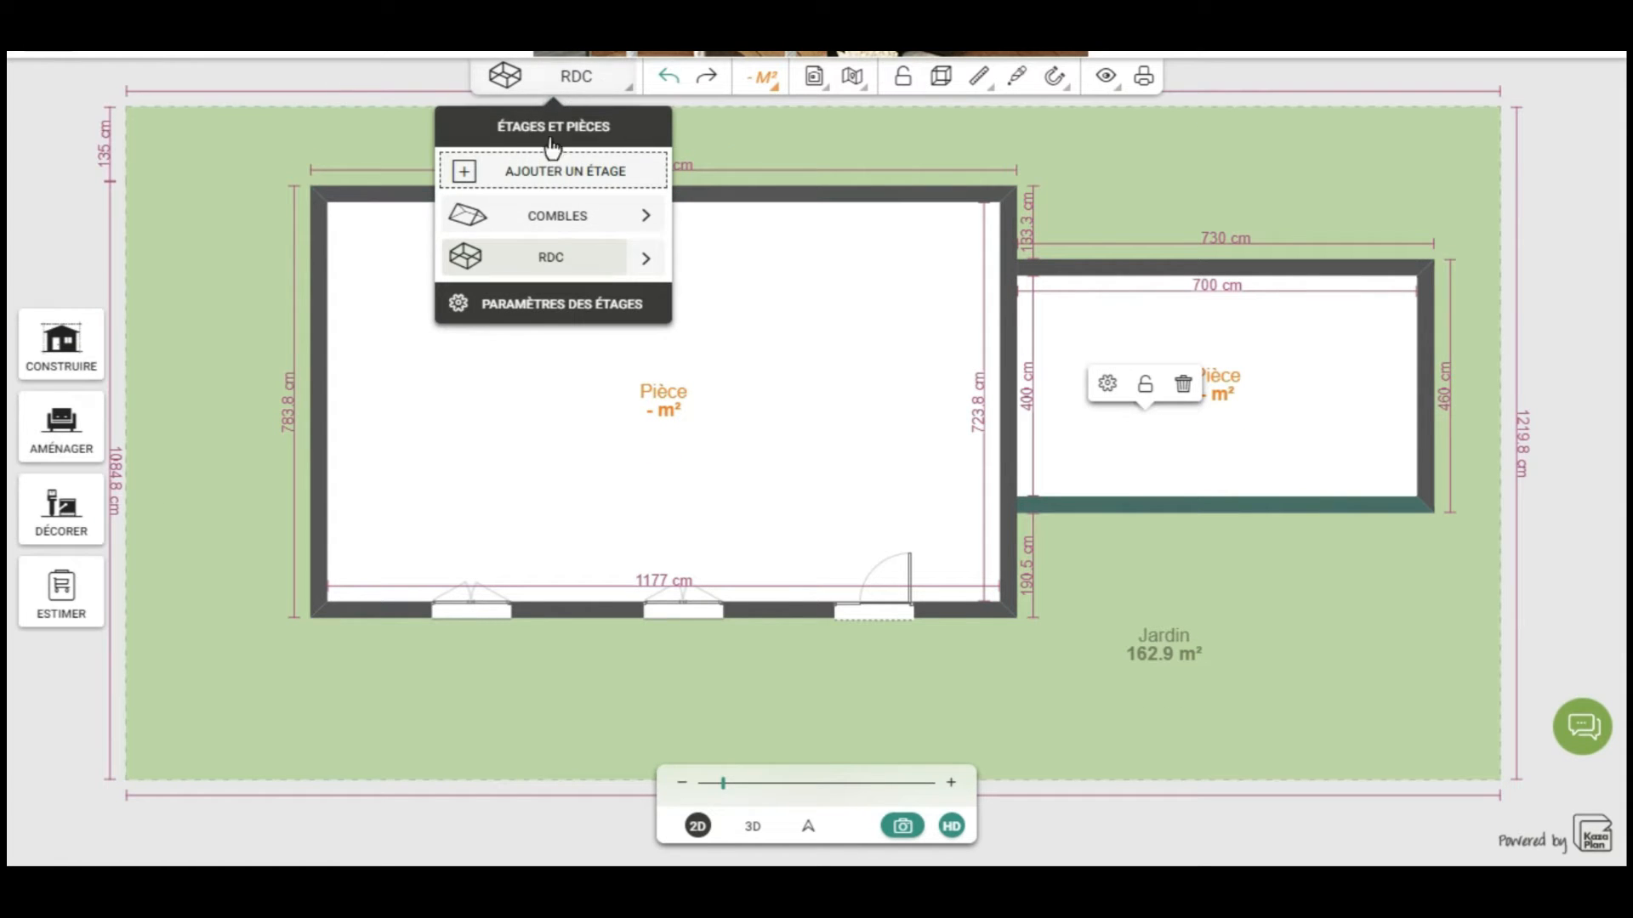
click(546, 179)
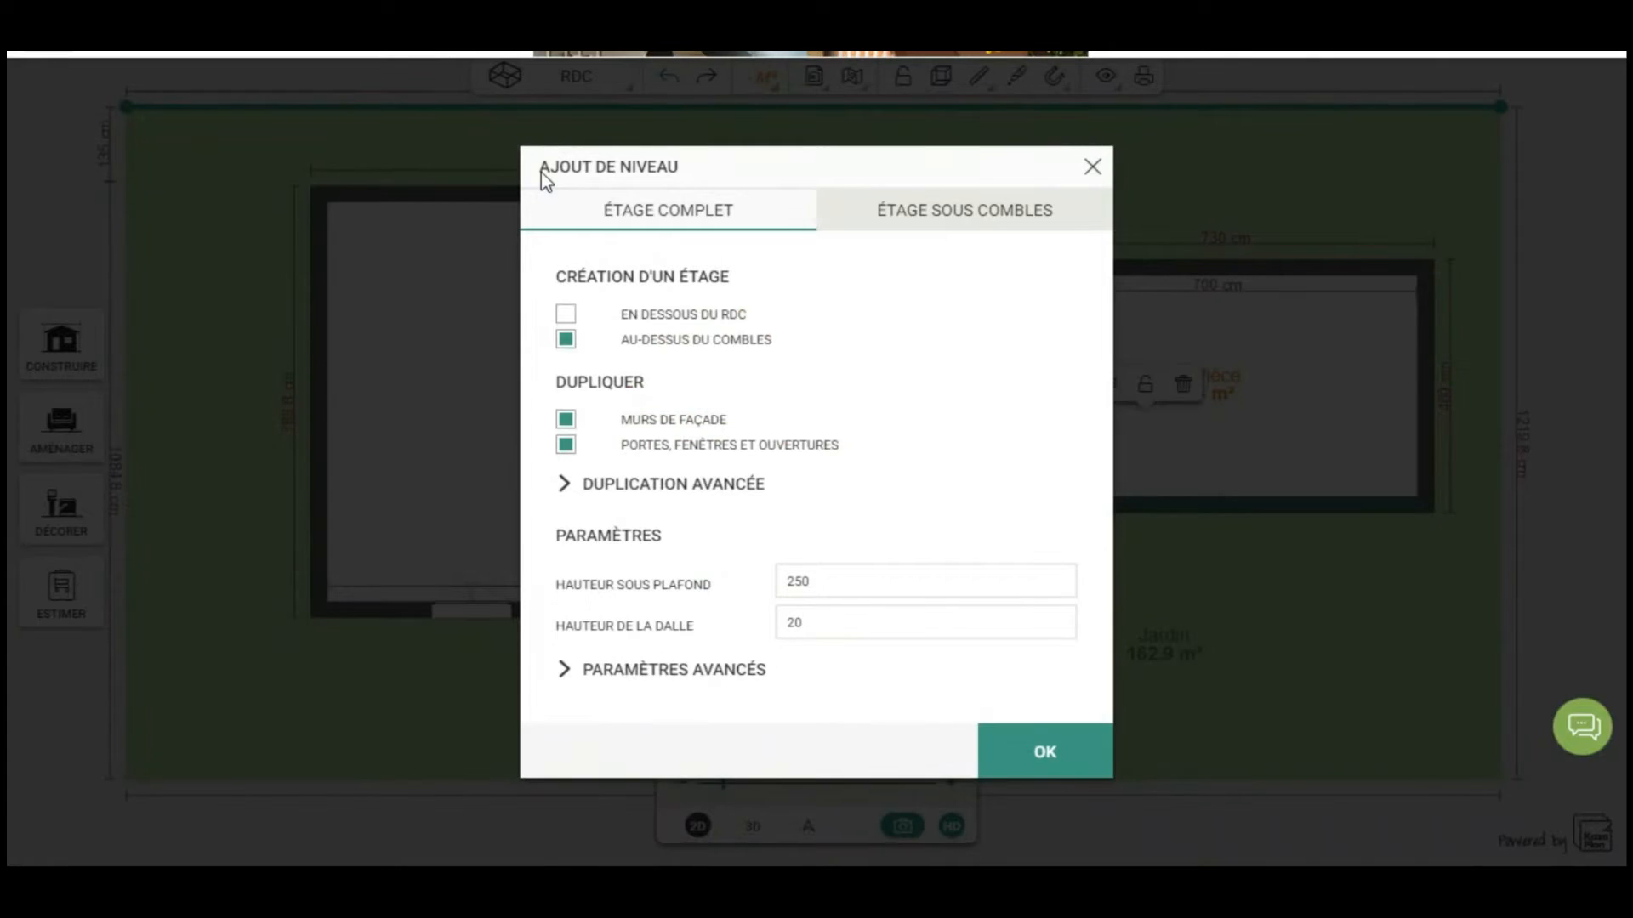
click(563, 316)
click(563, 417)
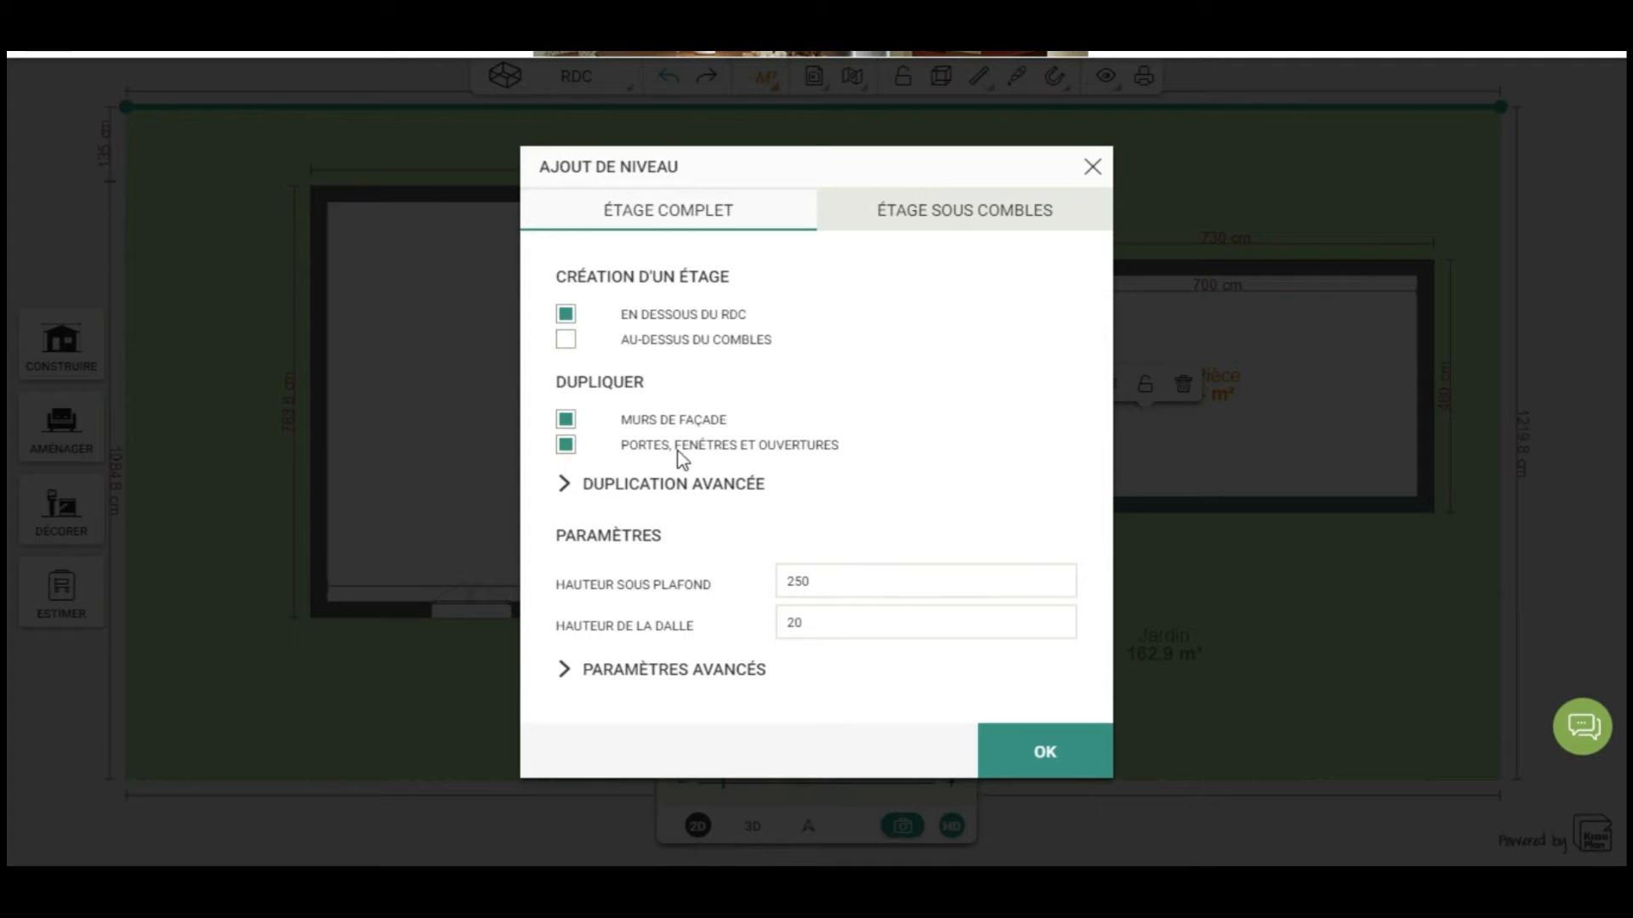
click(565, 445)
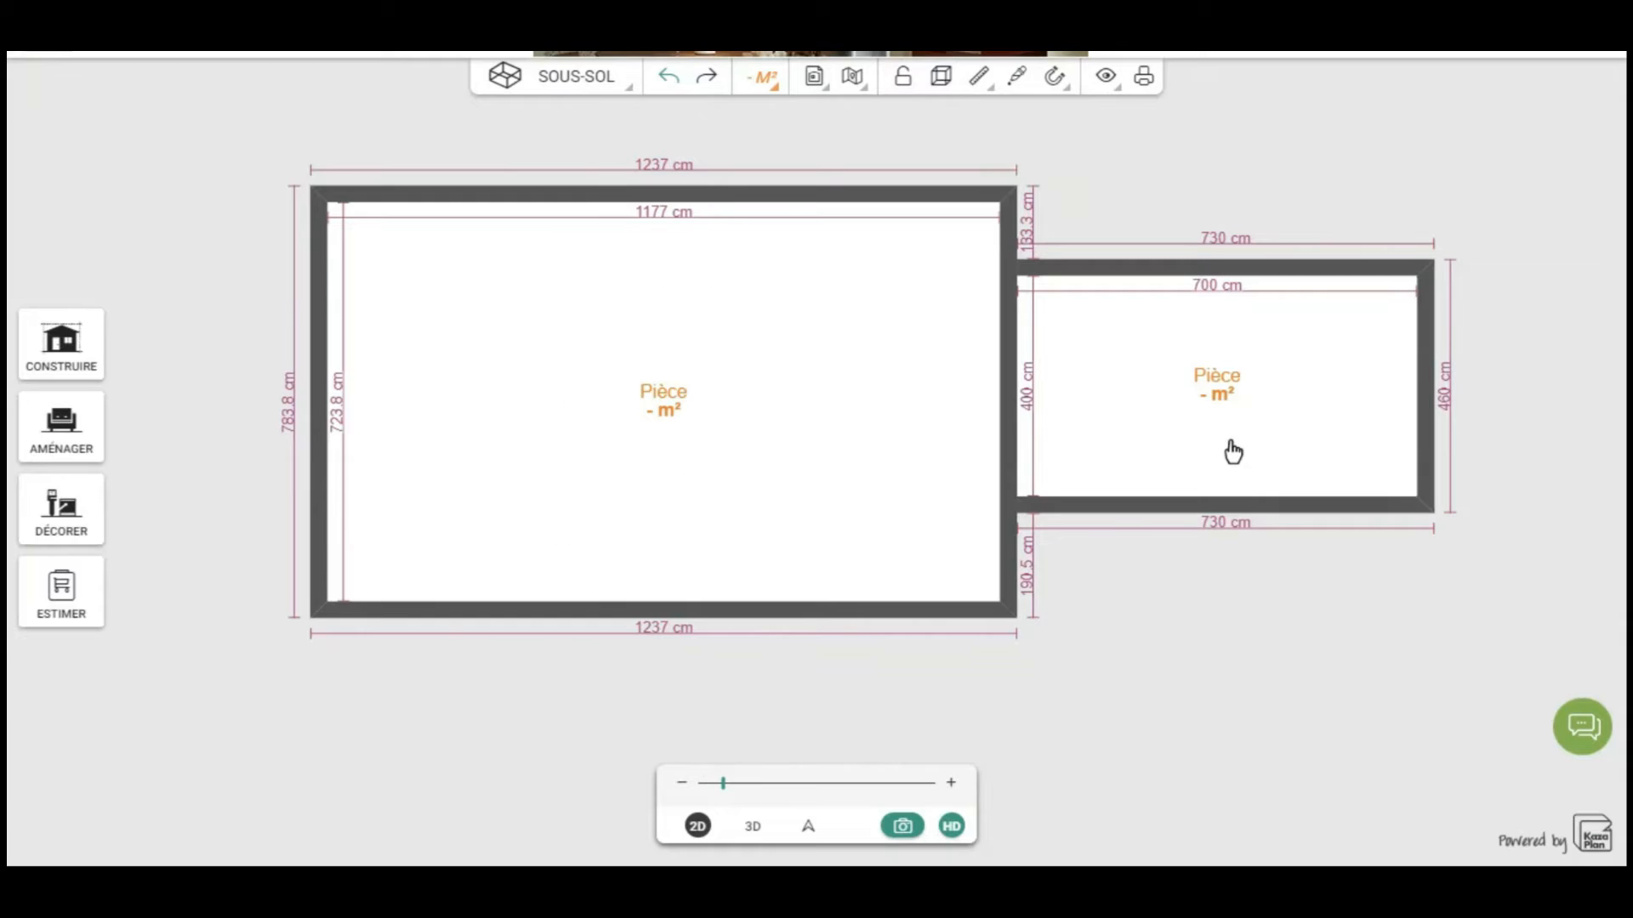
Step: Return to the RDC floor and delete the end wall of the adjoining room opposite the house
drag(1370, 612, 1268, 601)
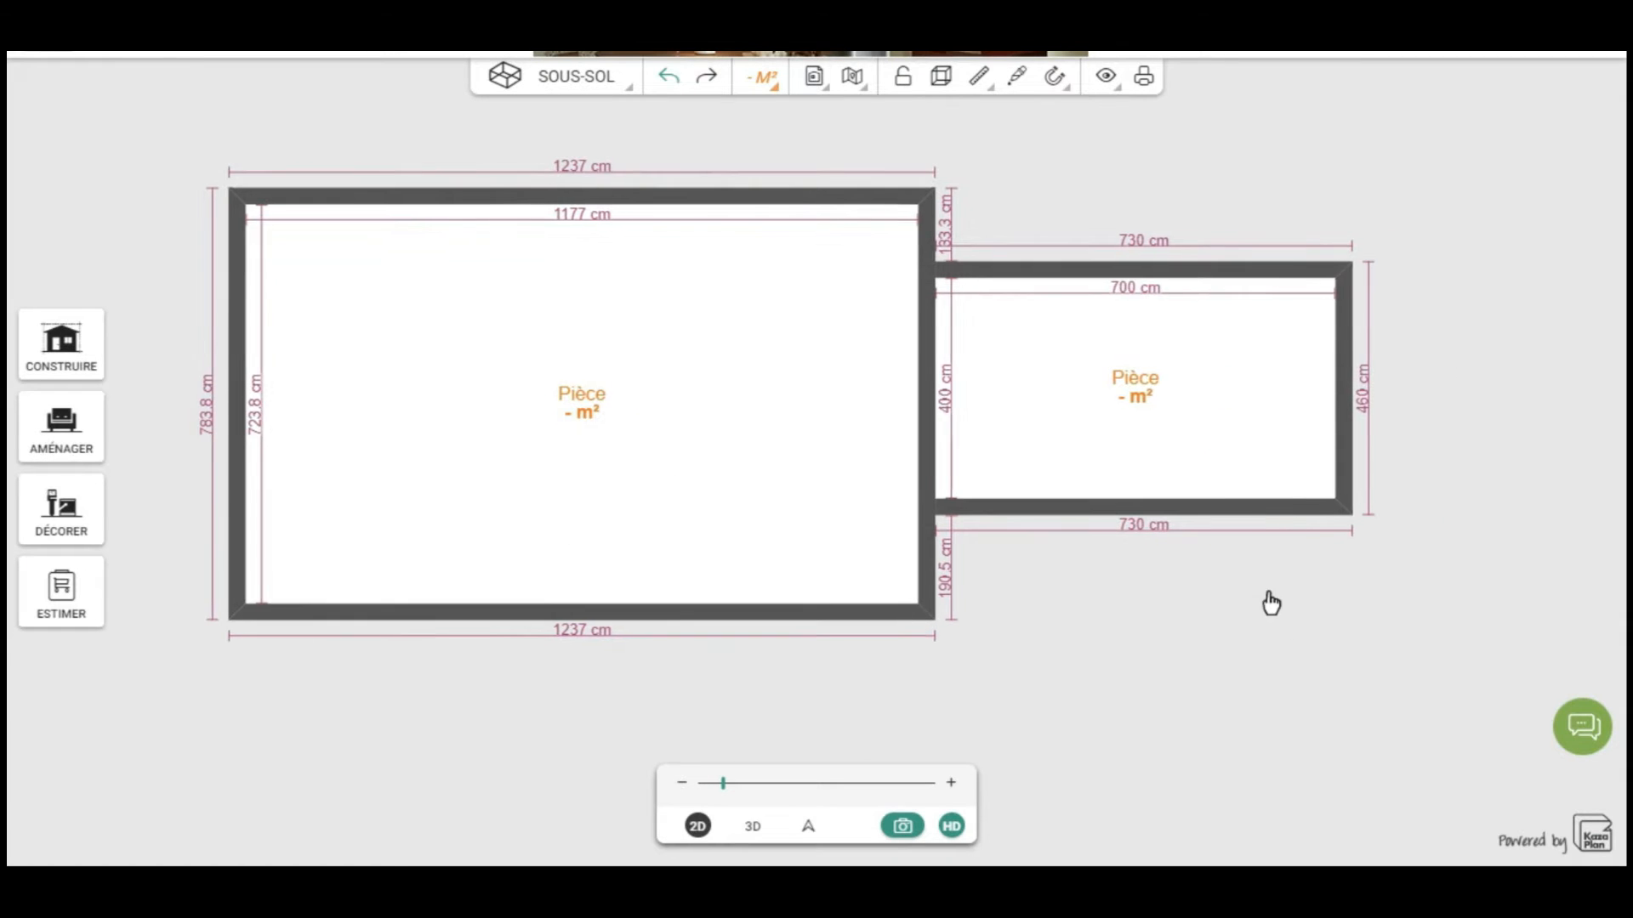
click(600, 78)
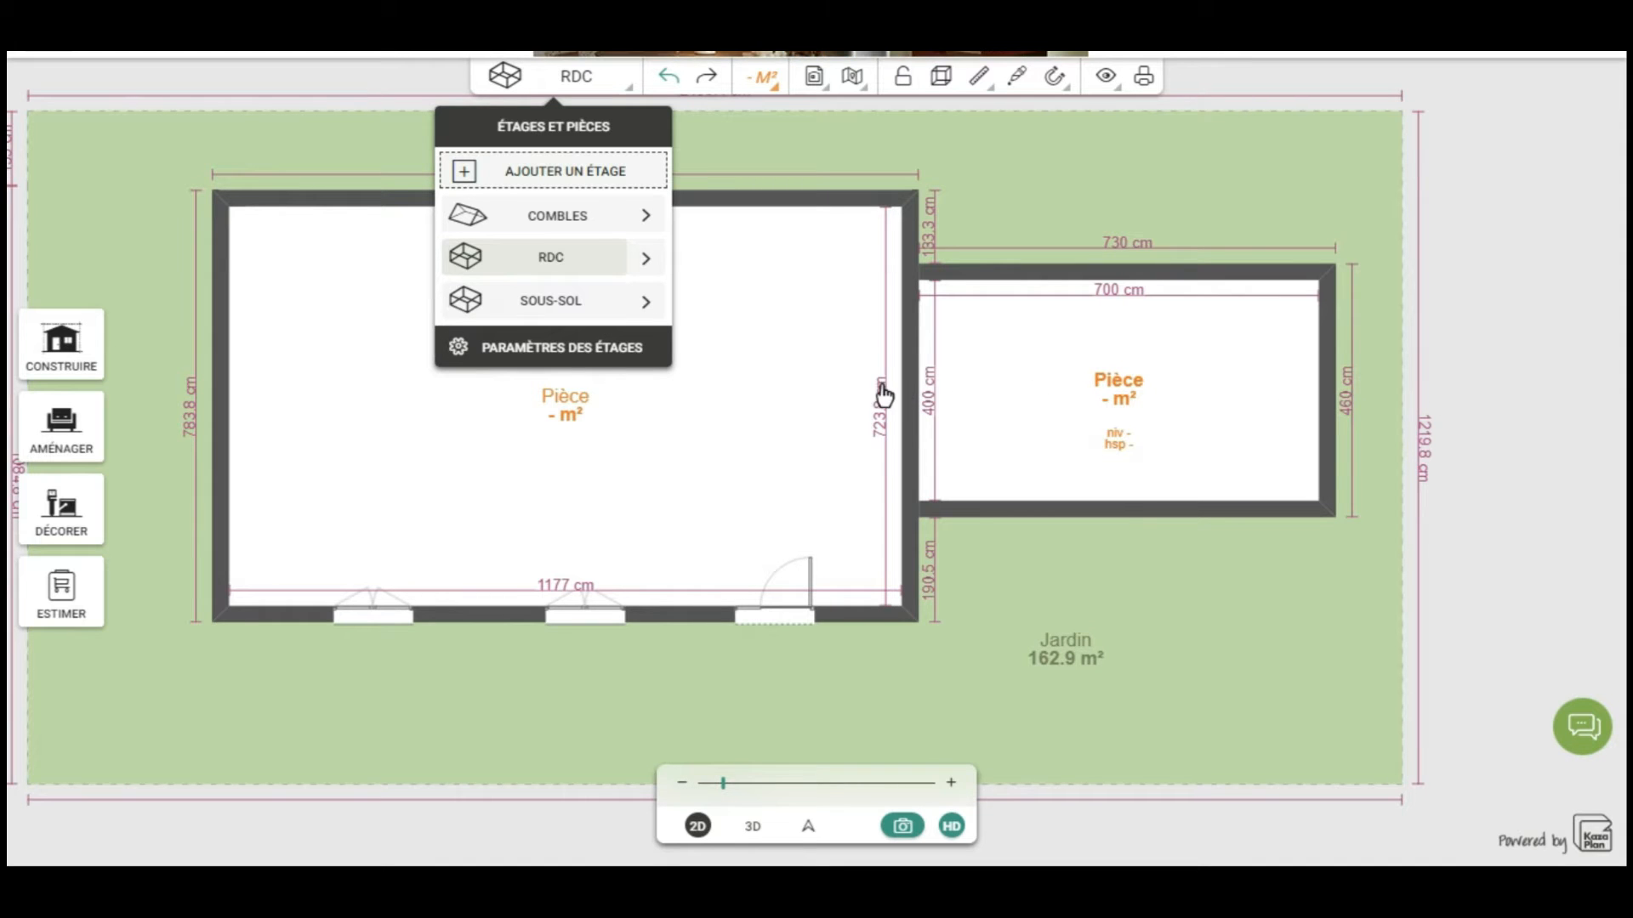
click(1330, 386)
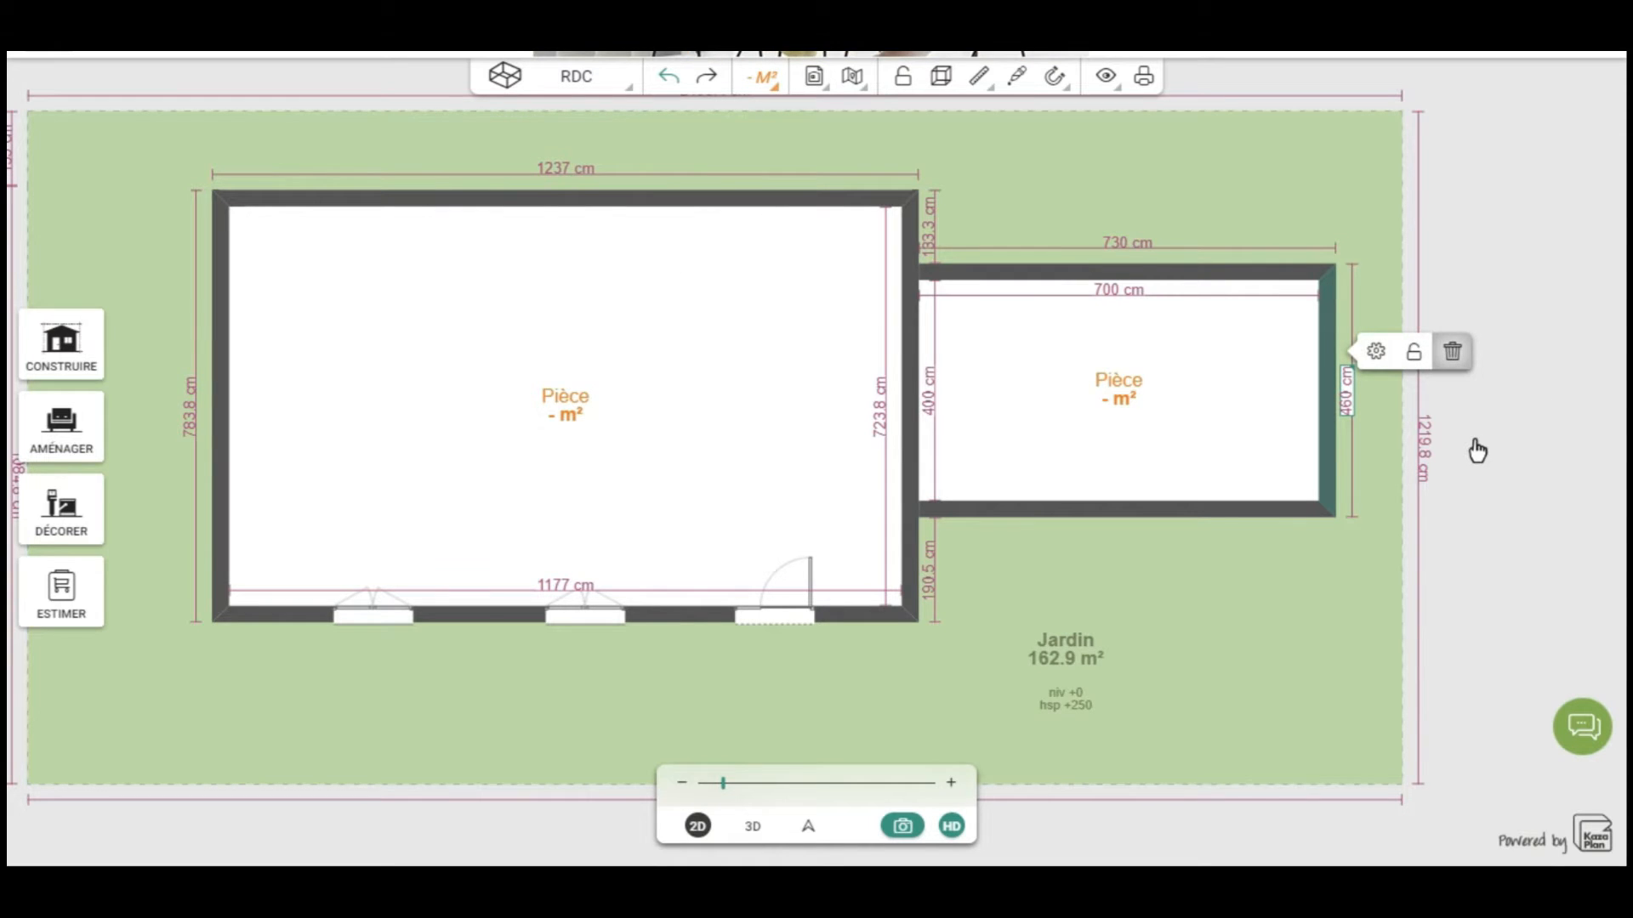
key(Delete)
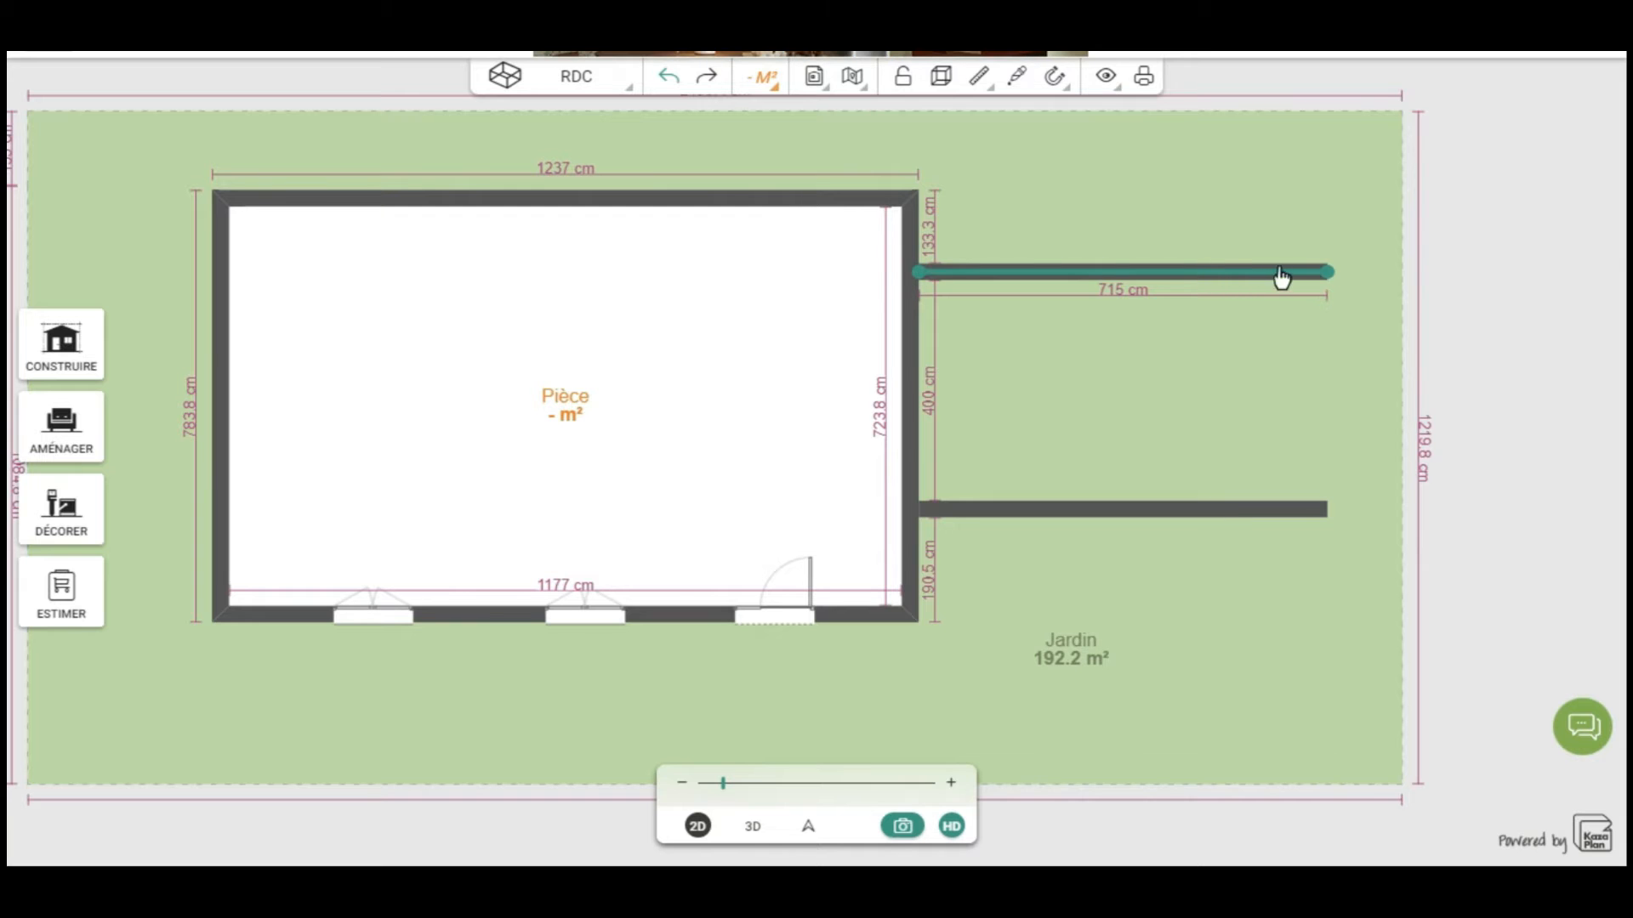
Step: Split the garden's right-hand boundary at four points located between the two projecting walls
click(1402, 320)
double_click(1402, 341)
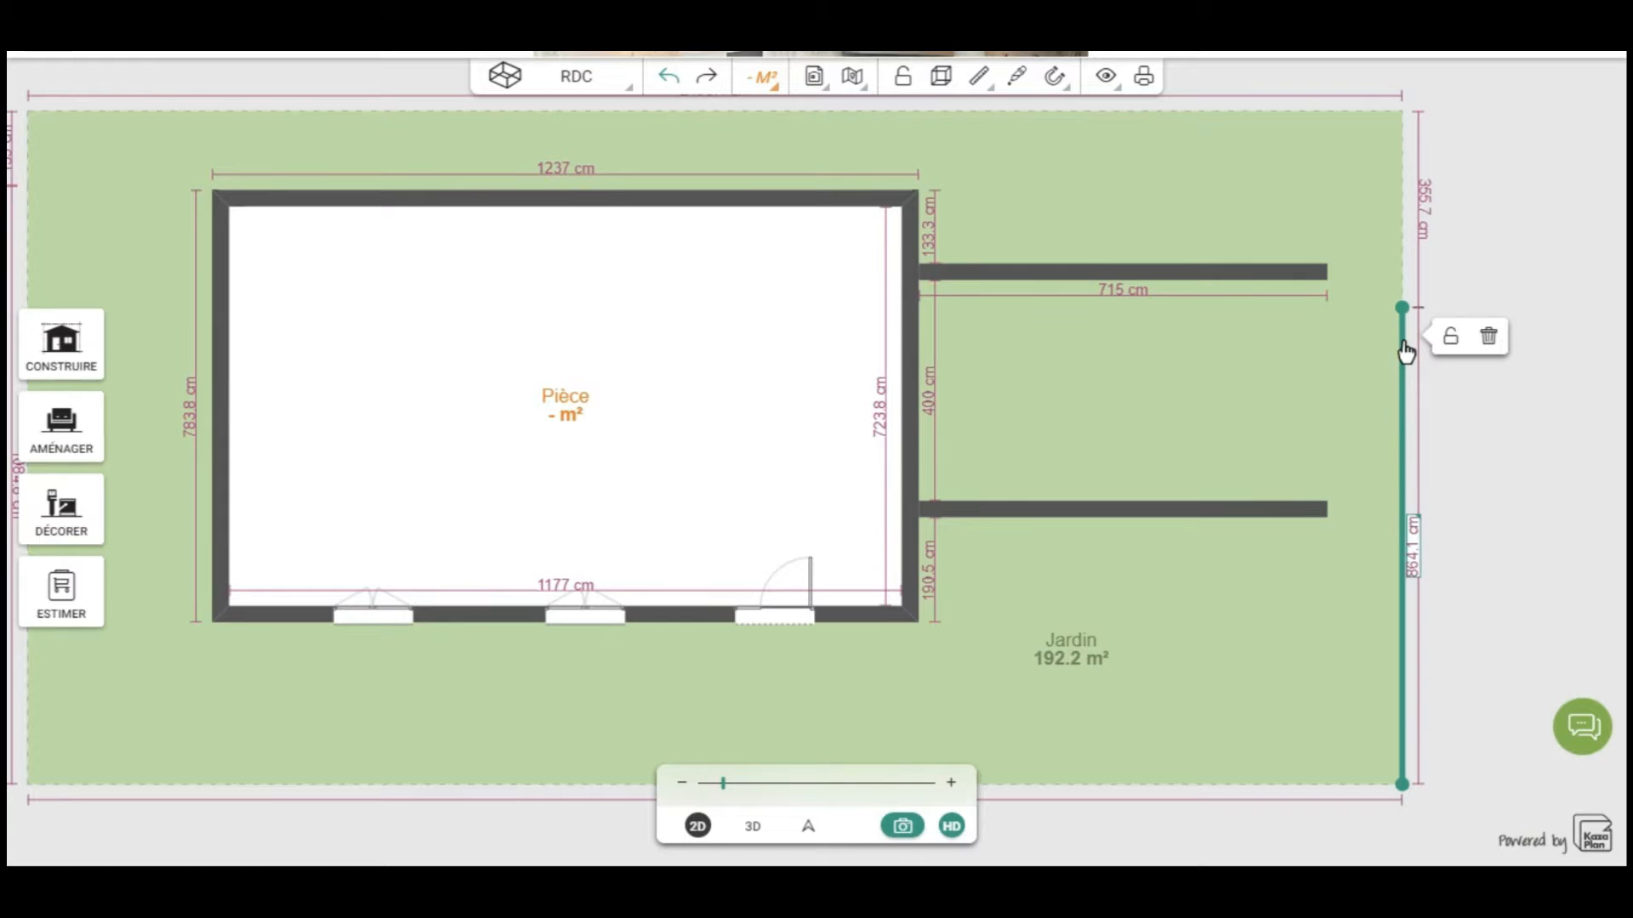
double_click(1403, 400)
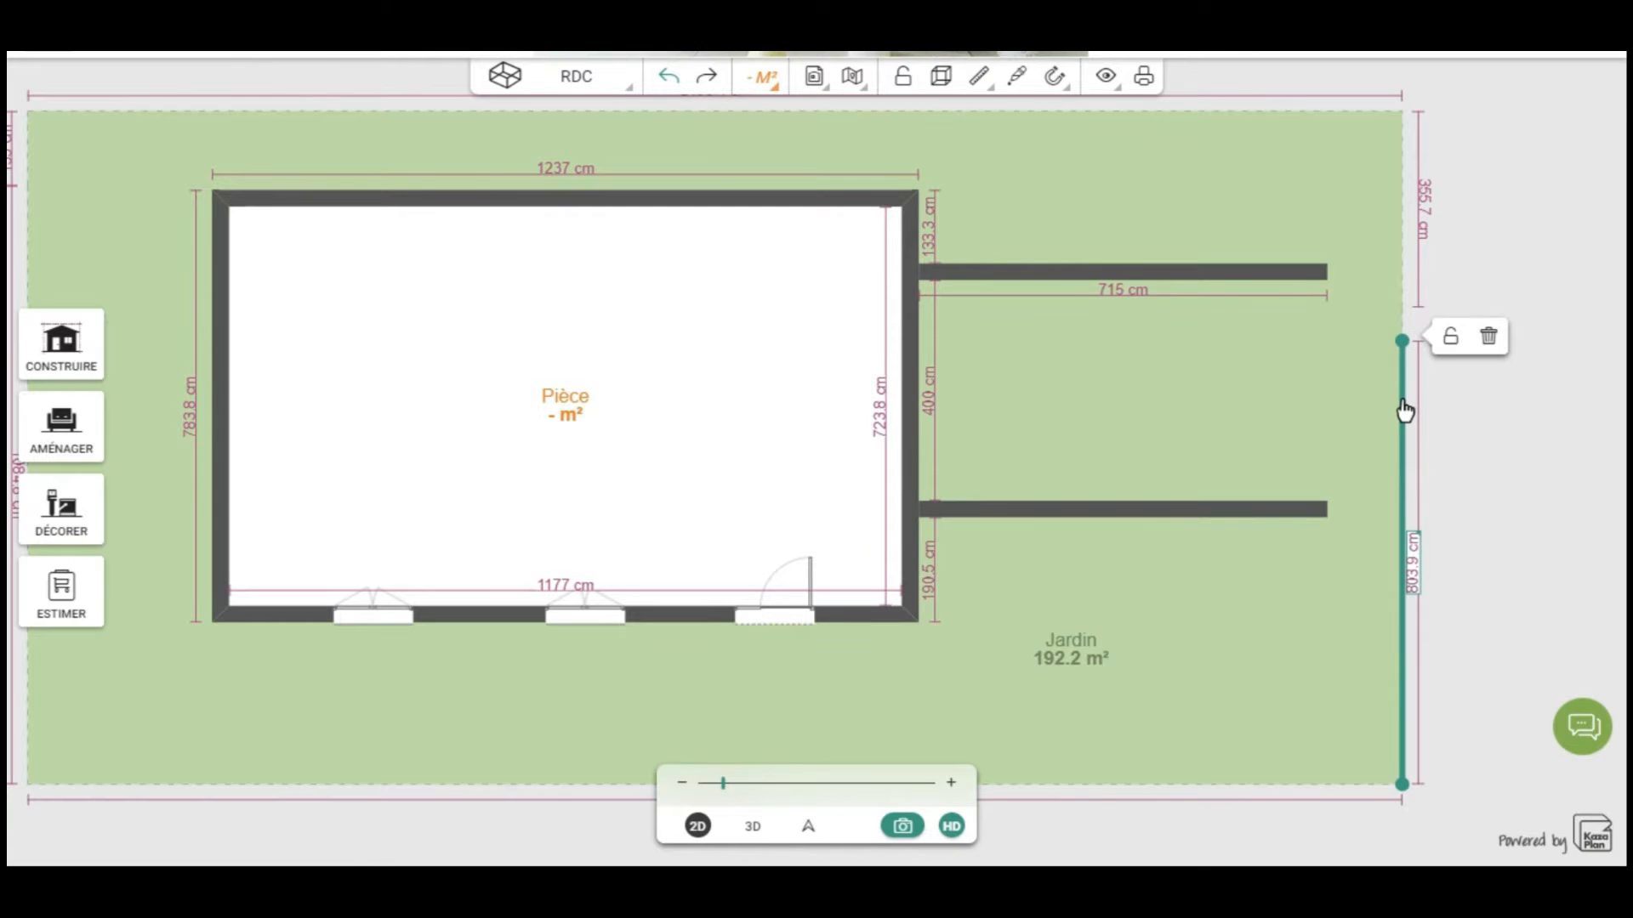
double_click(1402, 466)
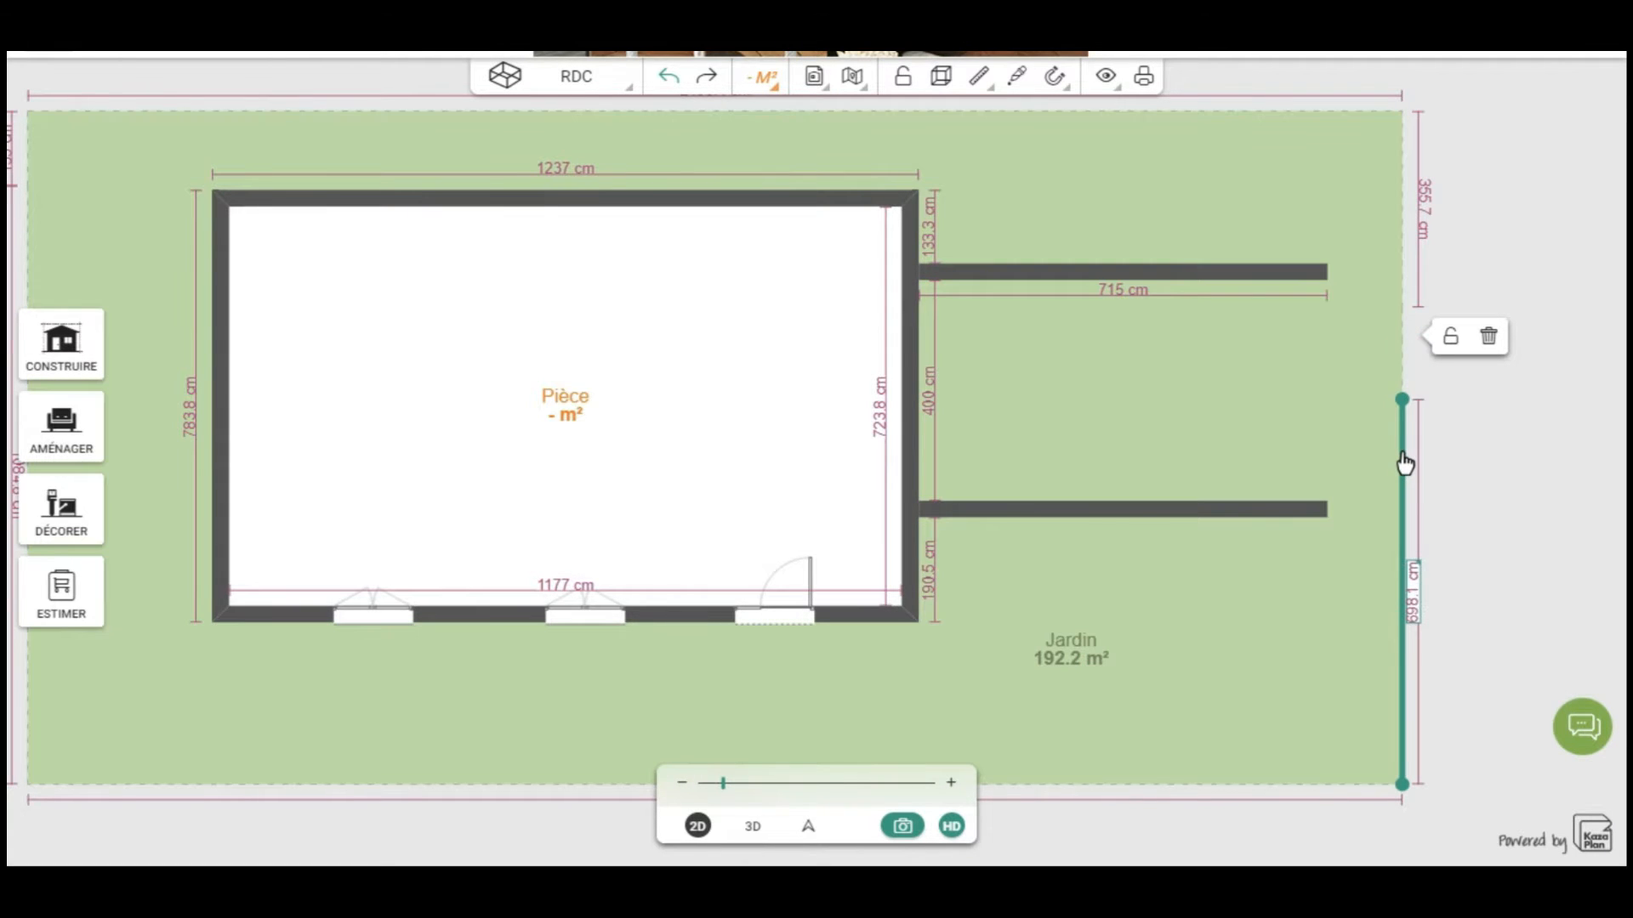
Step: Delete the middle garden boundary segment and stretch the two short segments beside it to the house wall as parallel 846 cm edges
click(1405, 360)
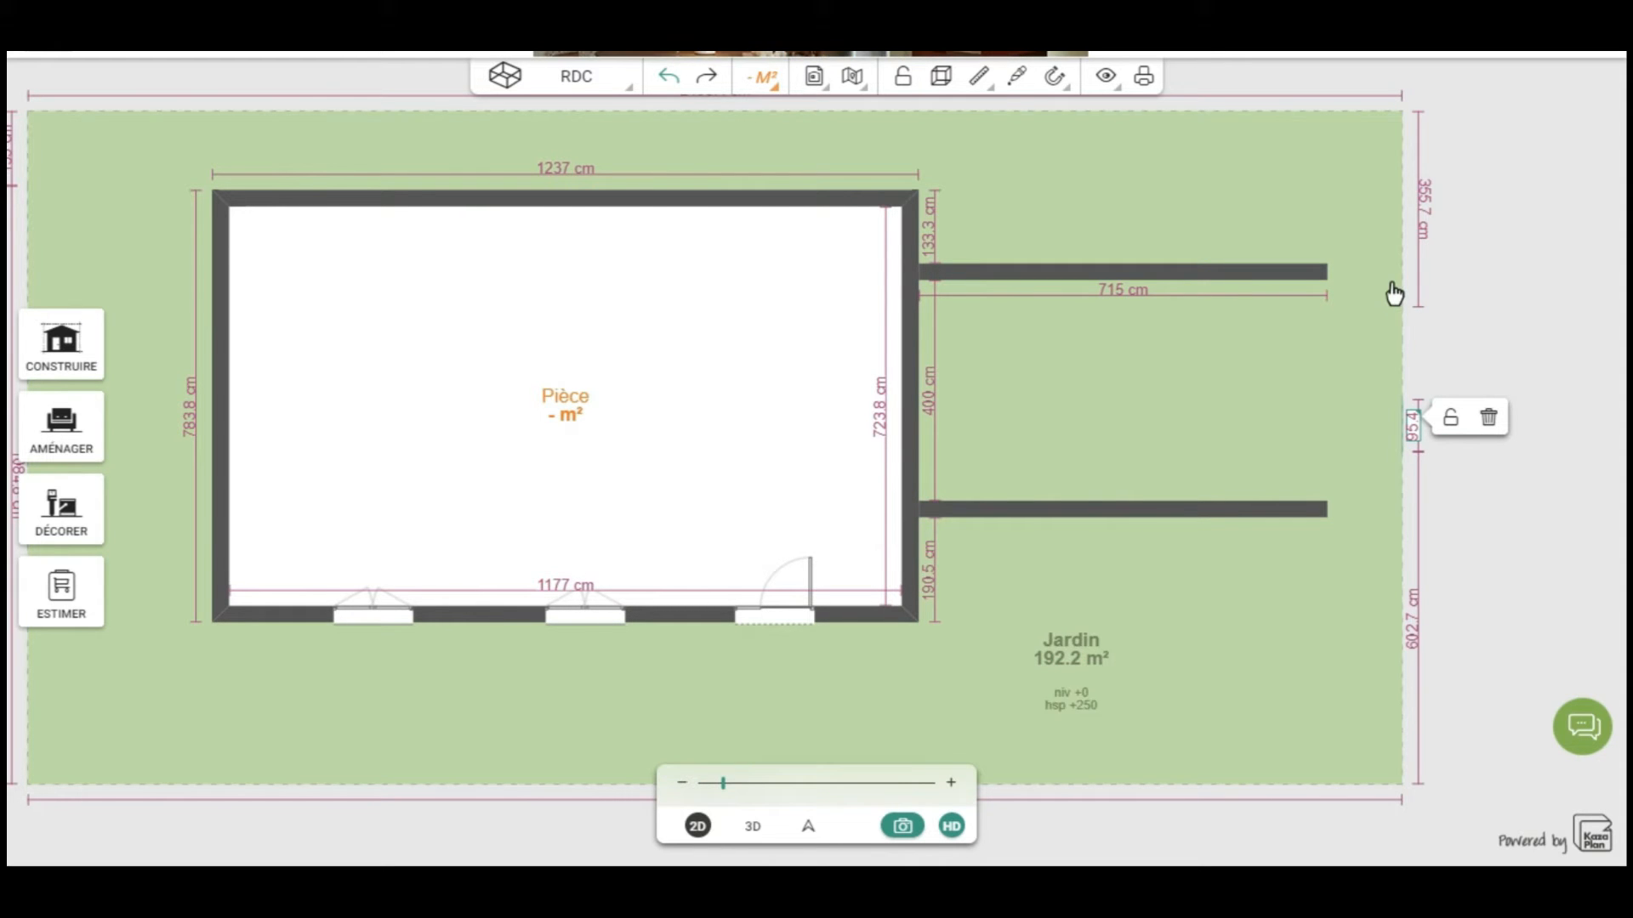
click(1405, 380)
click(1489, 363)
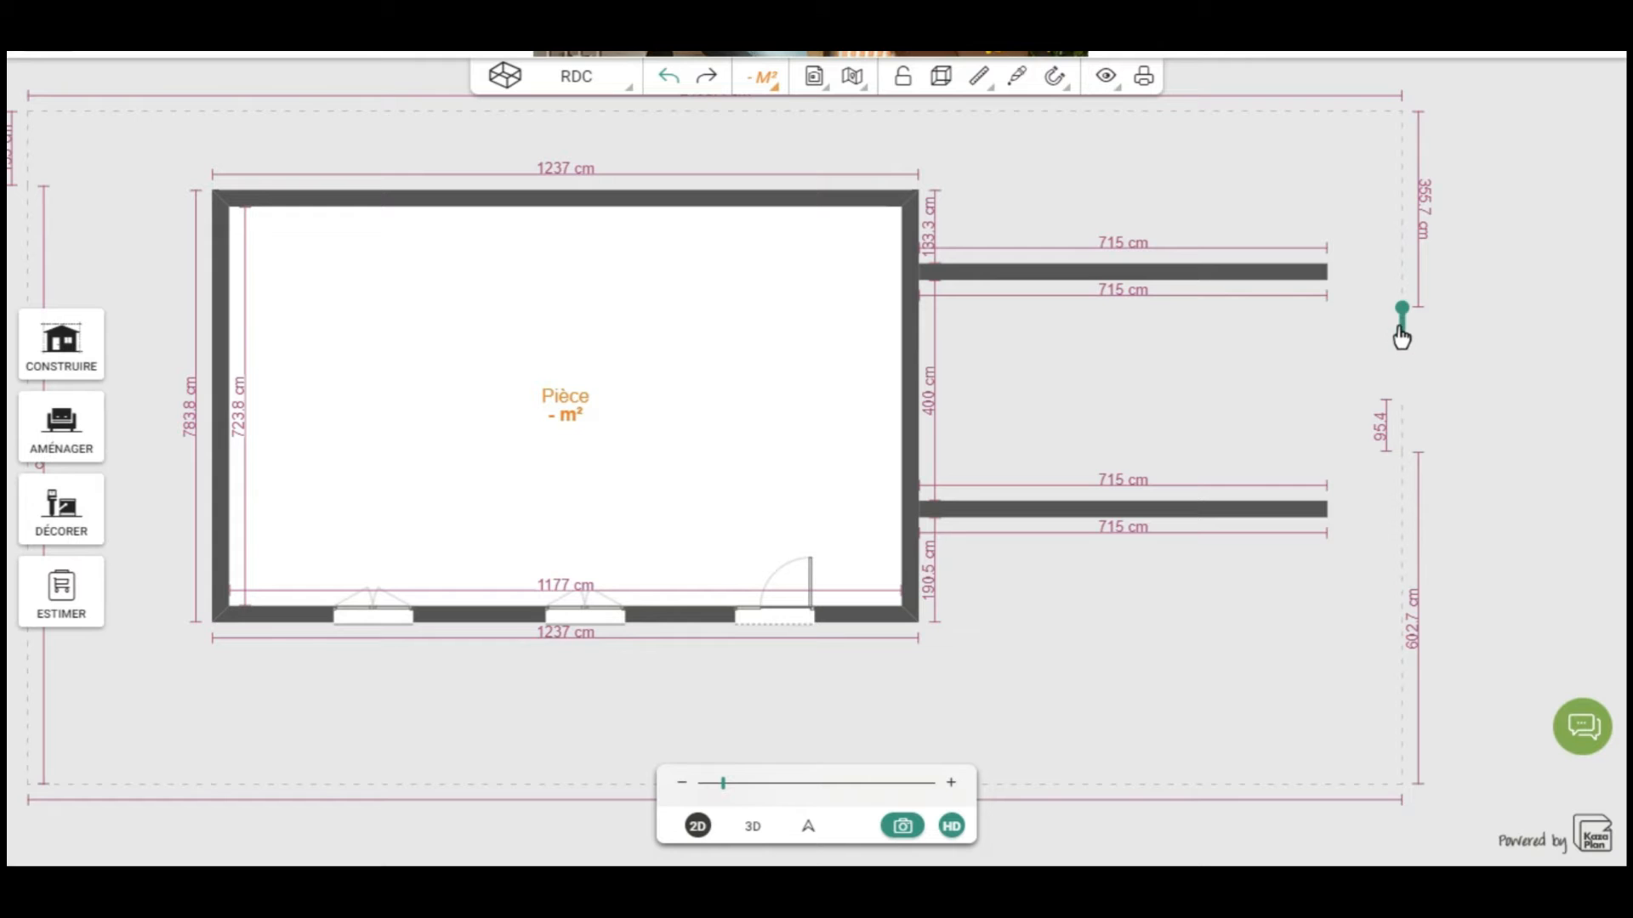
drag(1403, 344, 915, 317)
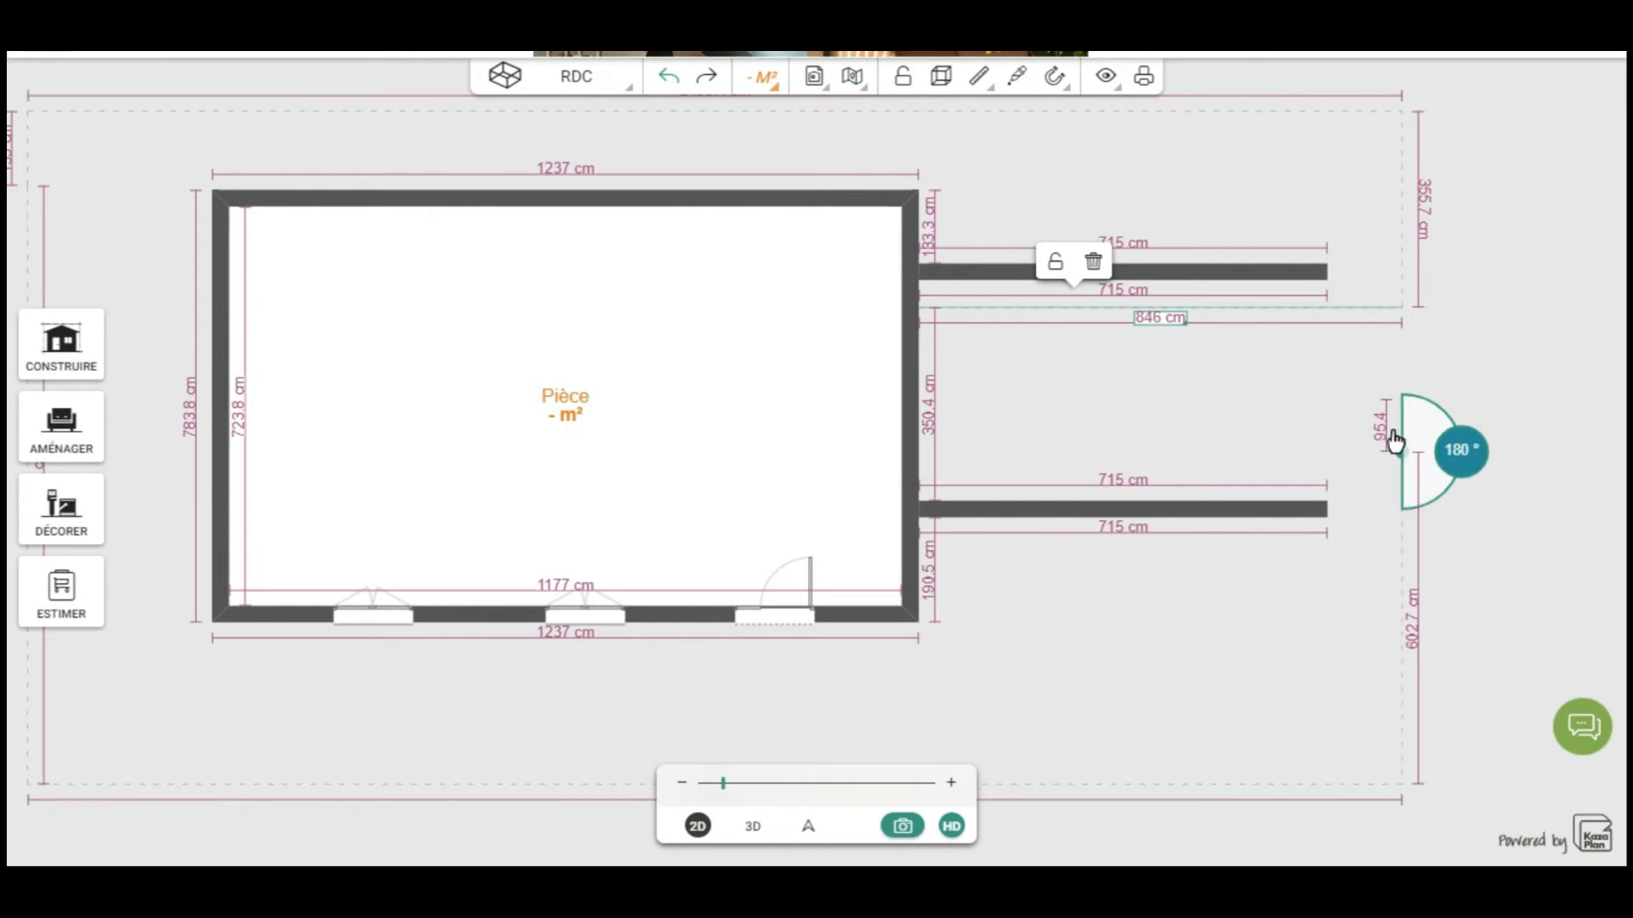
drag(1403, 412, 927, 457)
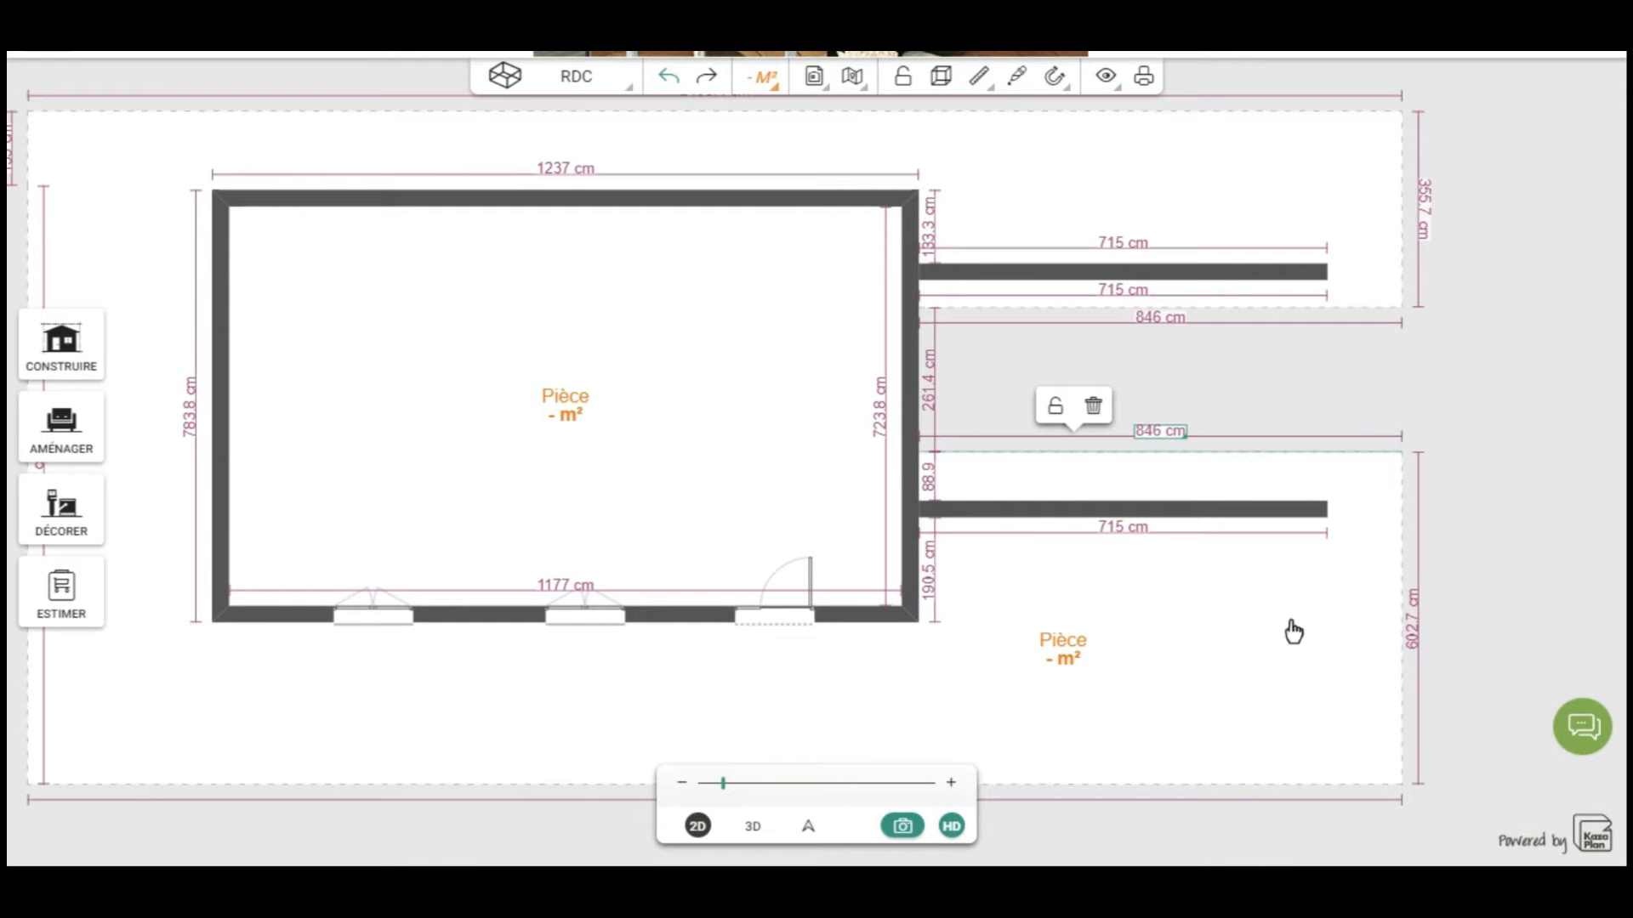
Step: Set the room type of the outdoor area surrounding the house to Jardin
click(1061, 659)
click(1133, 618)
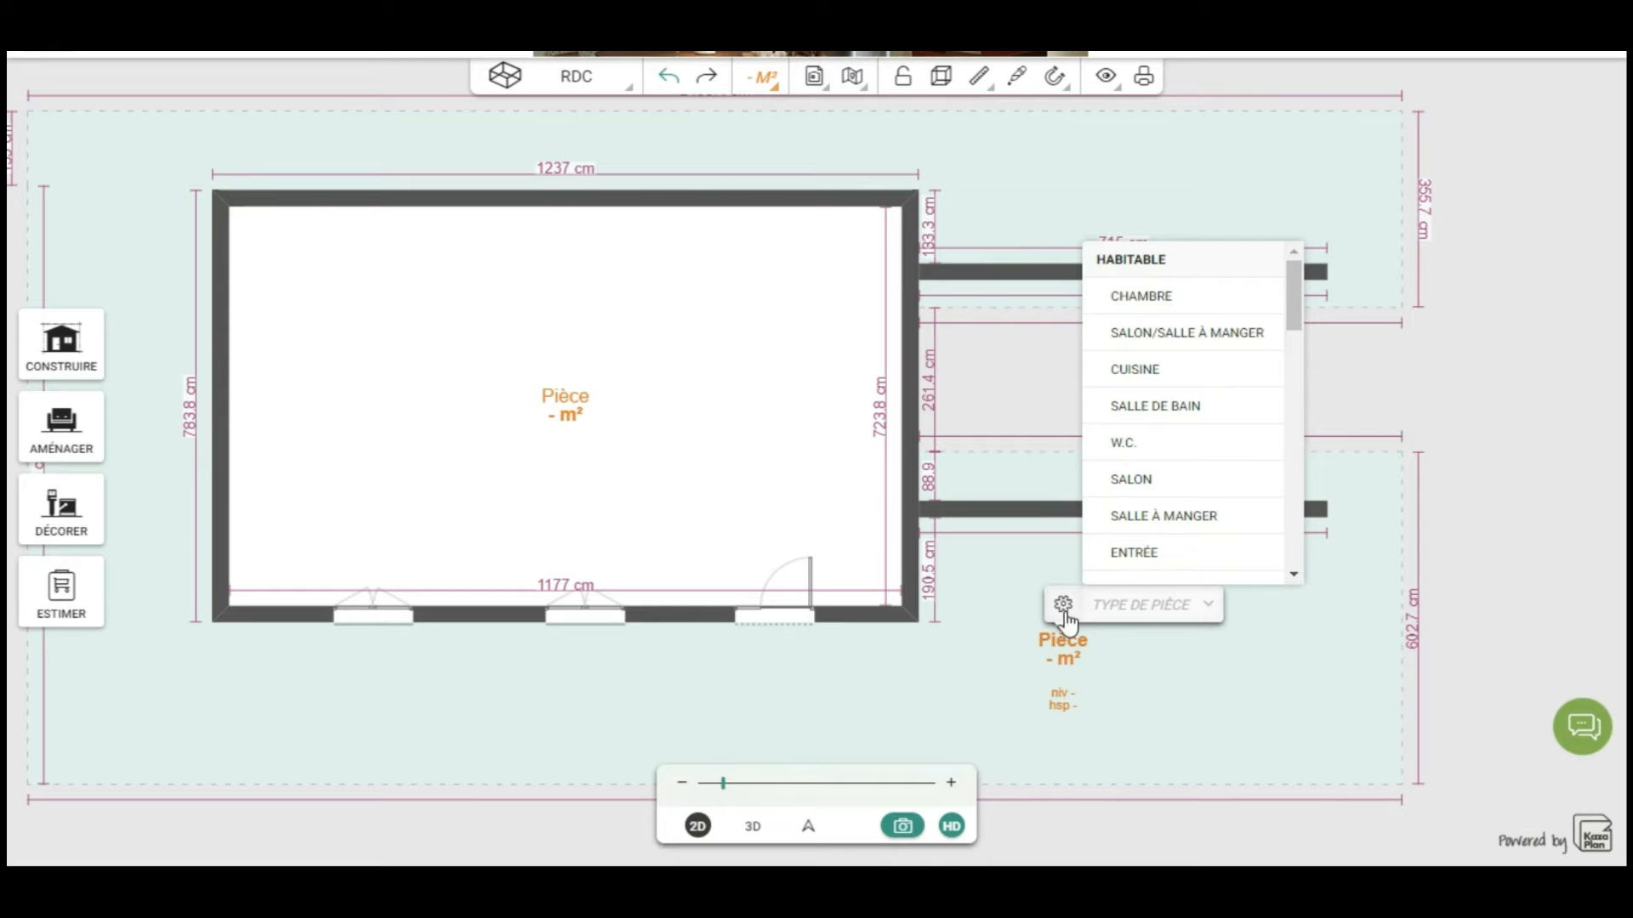
drag(1294, 299, 1314, 501)
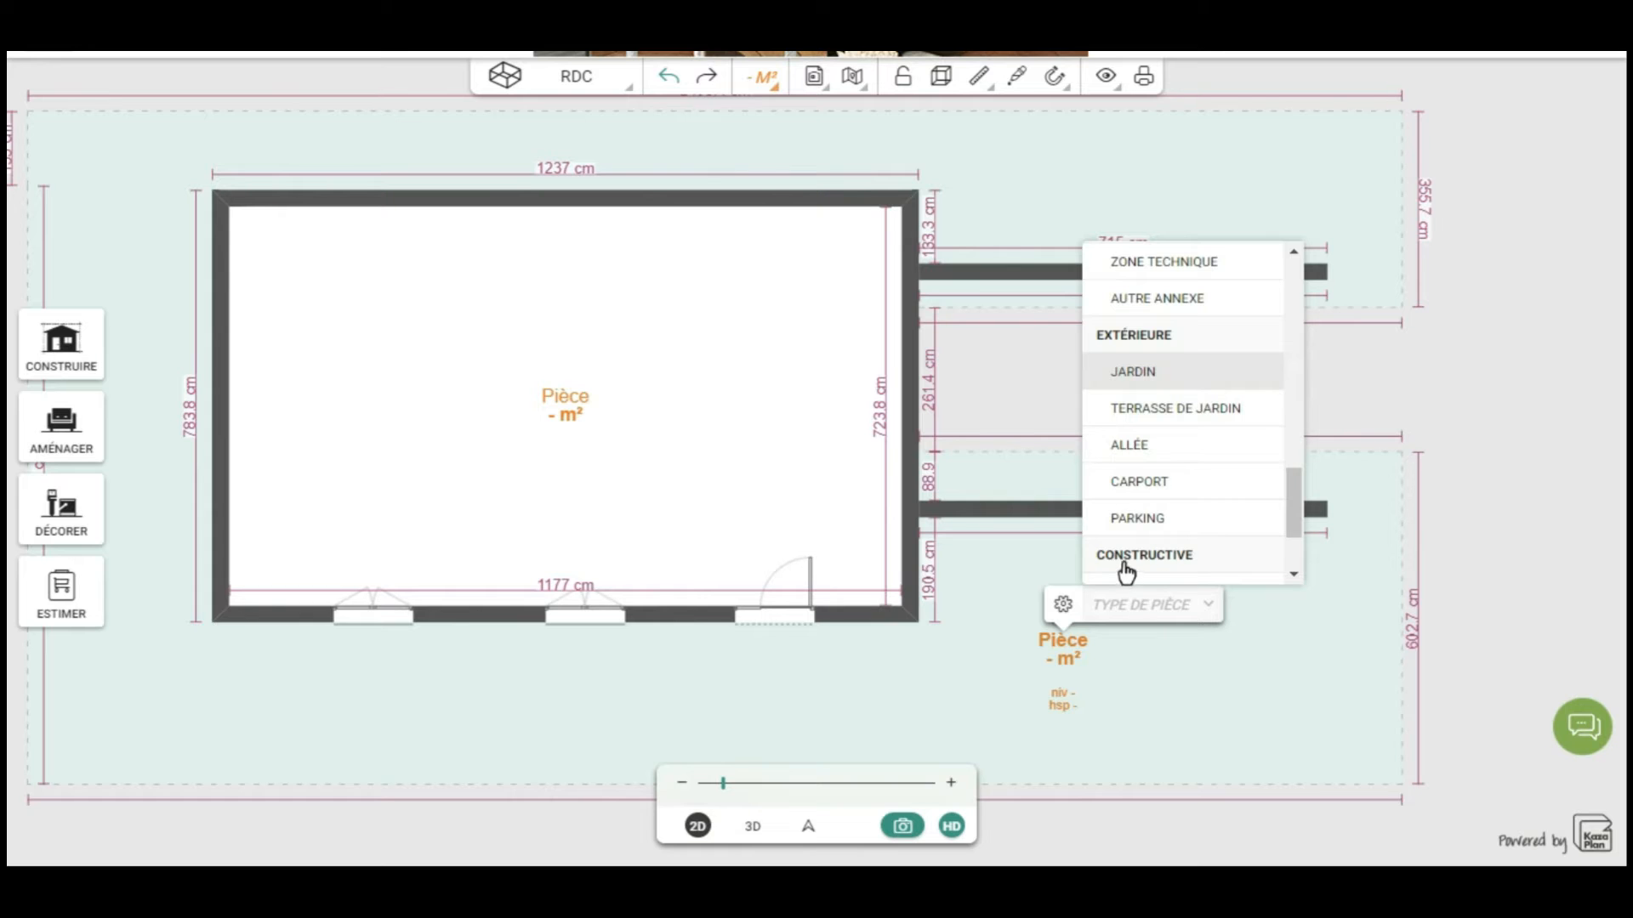
click(1131, 372)
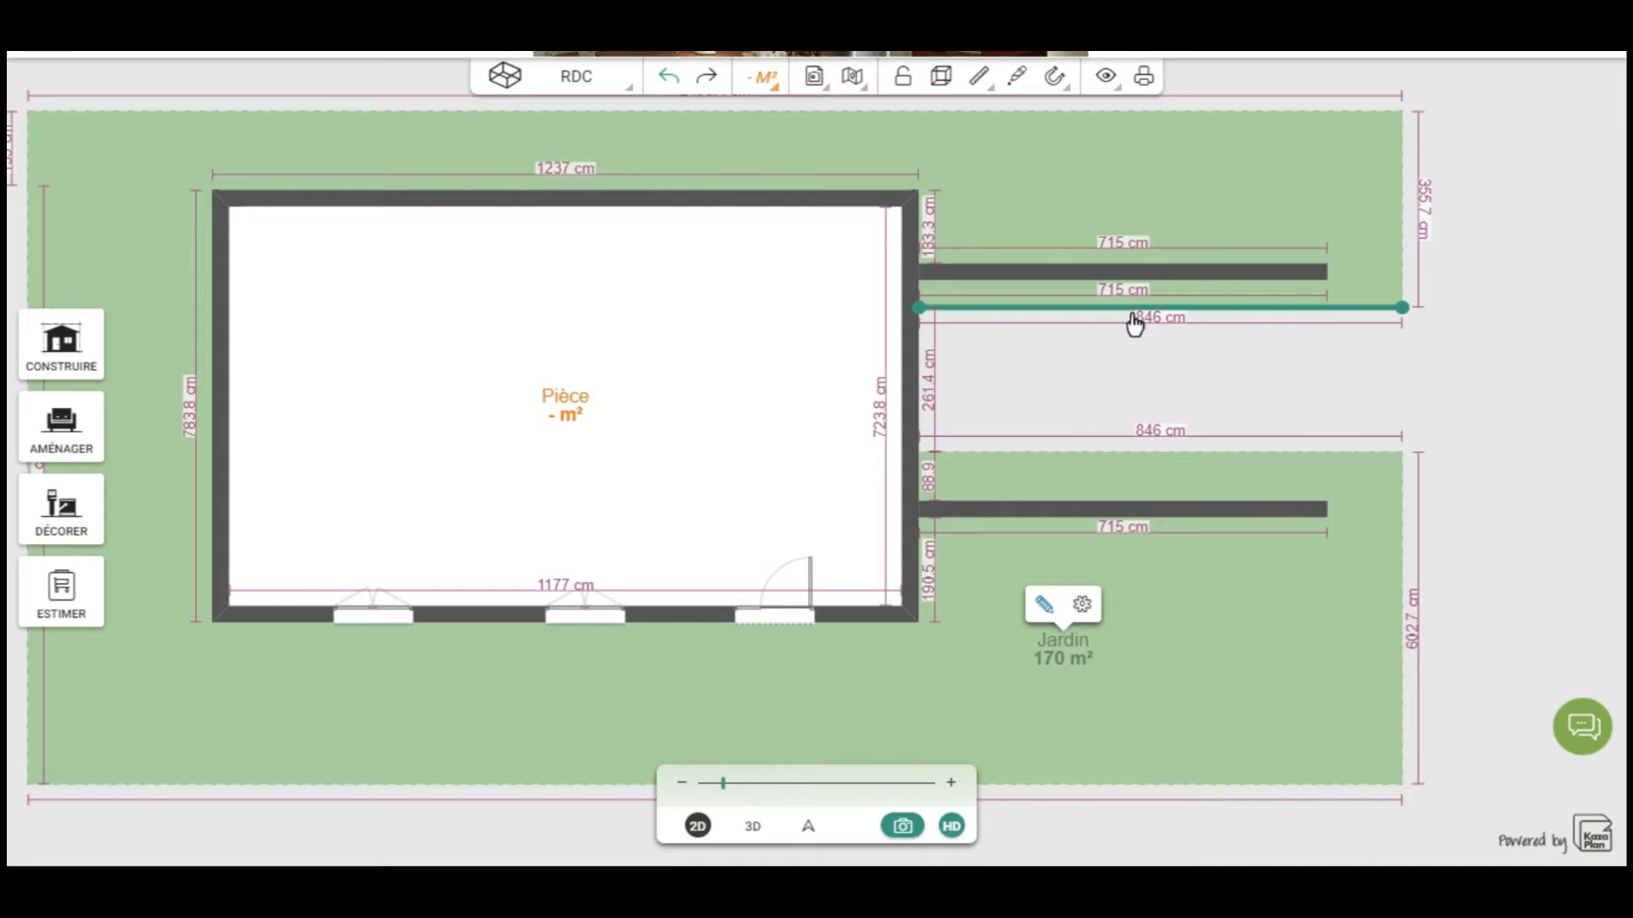
Step: Align the two parallel garden edges with the inner faces of the projecting walls and delete both 715 cm walls
drag(1111, 316, 1108, 299)
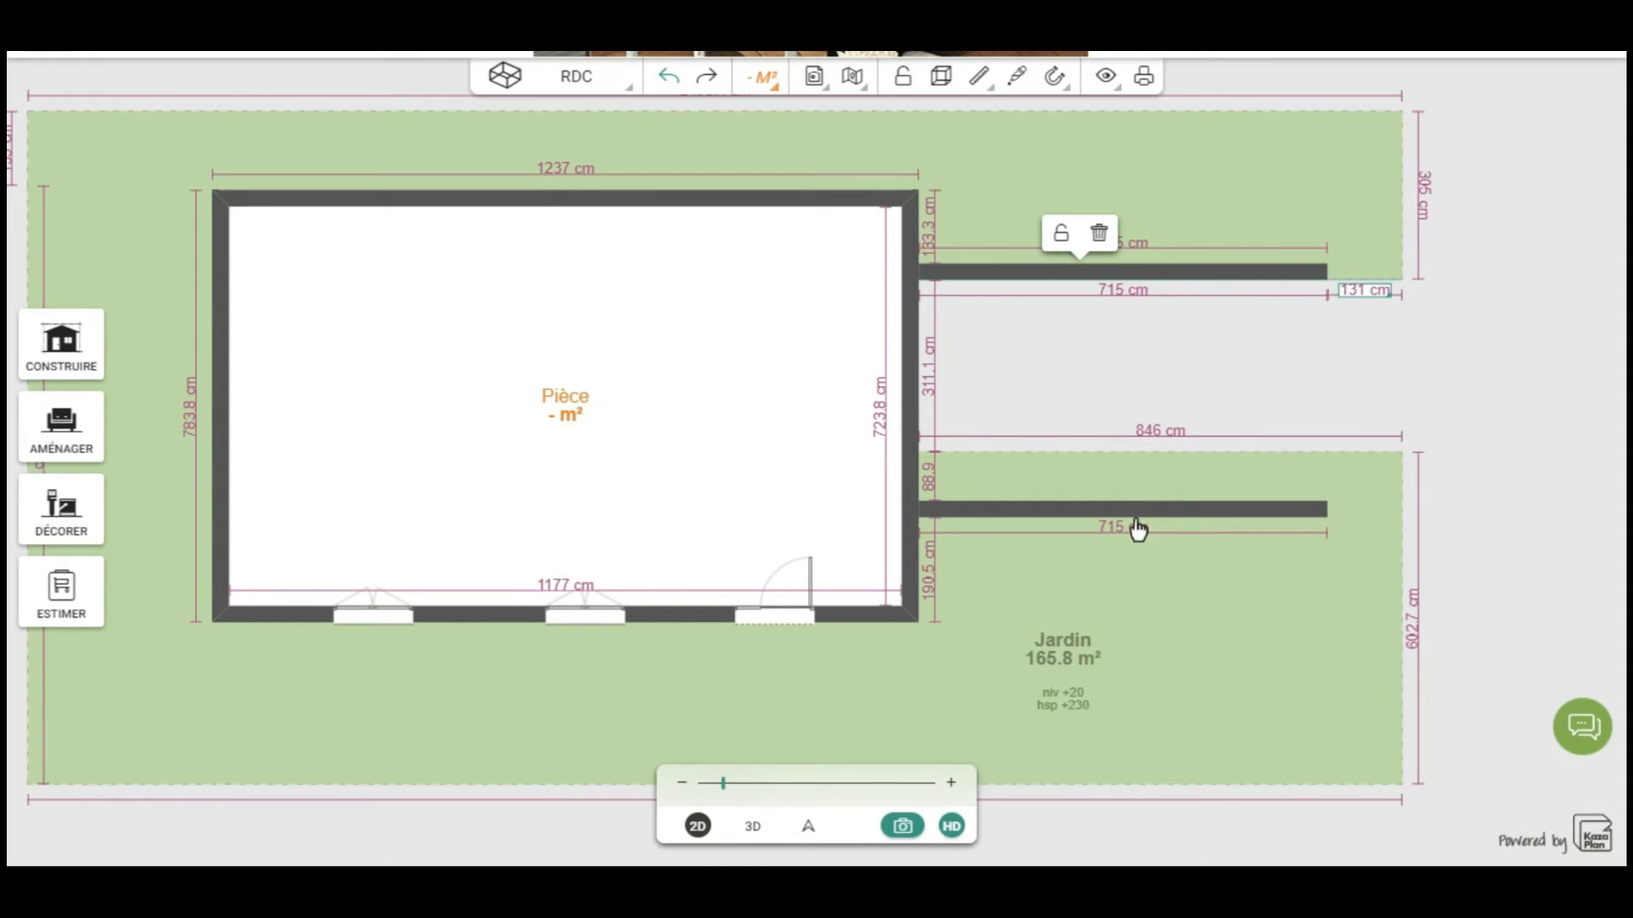
drag(1126, 459, 1140, 503)
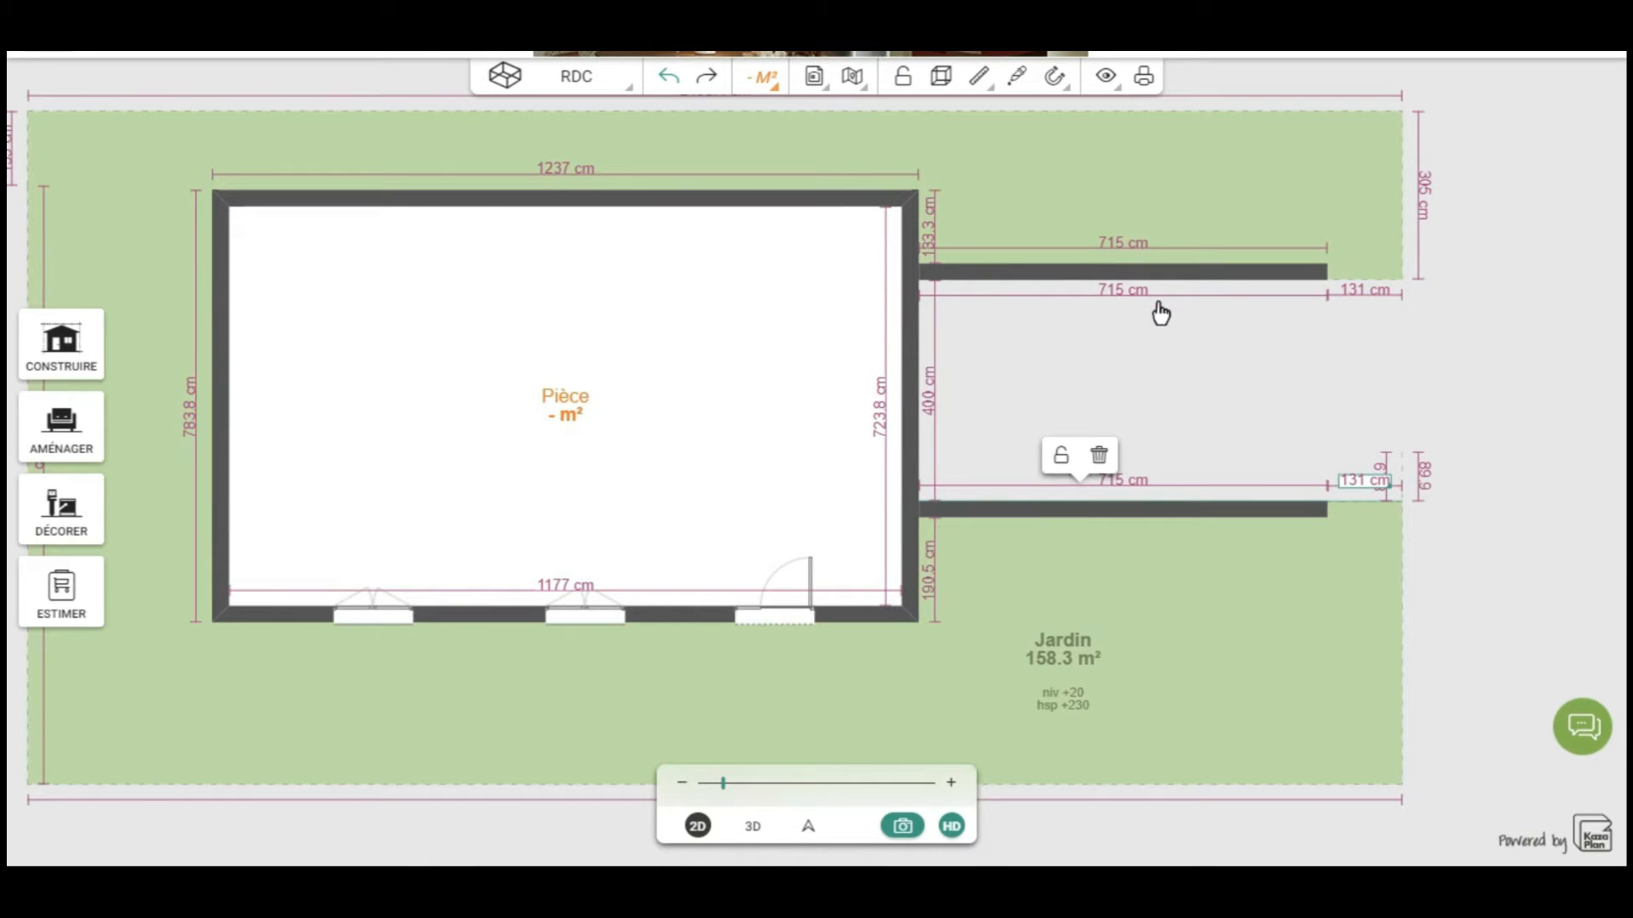
click(1142, 274)
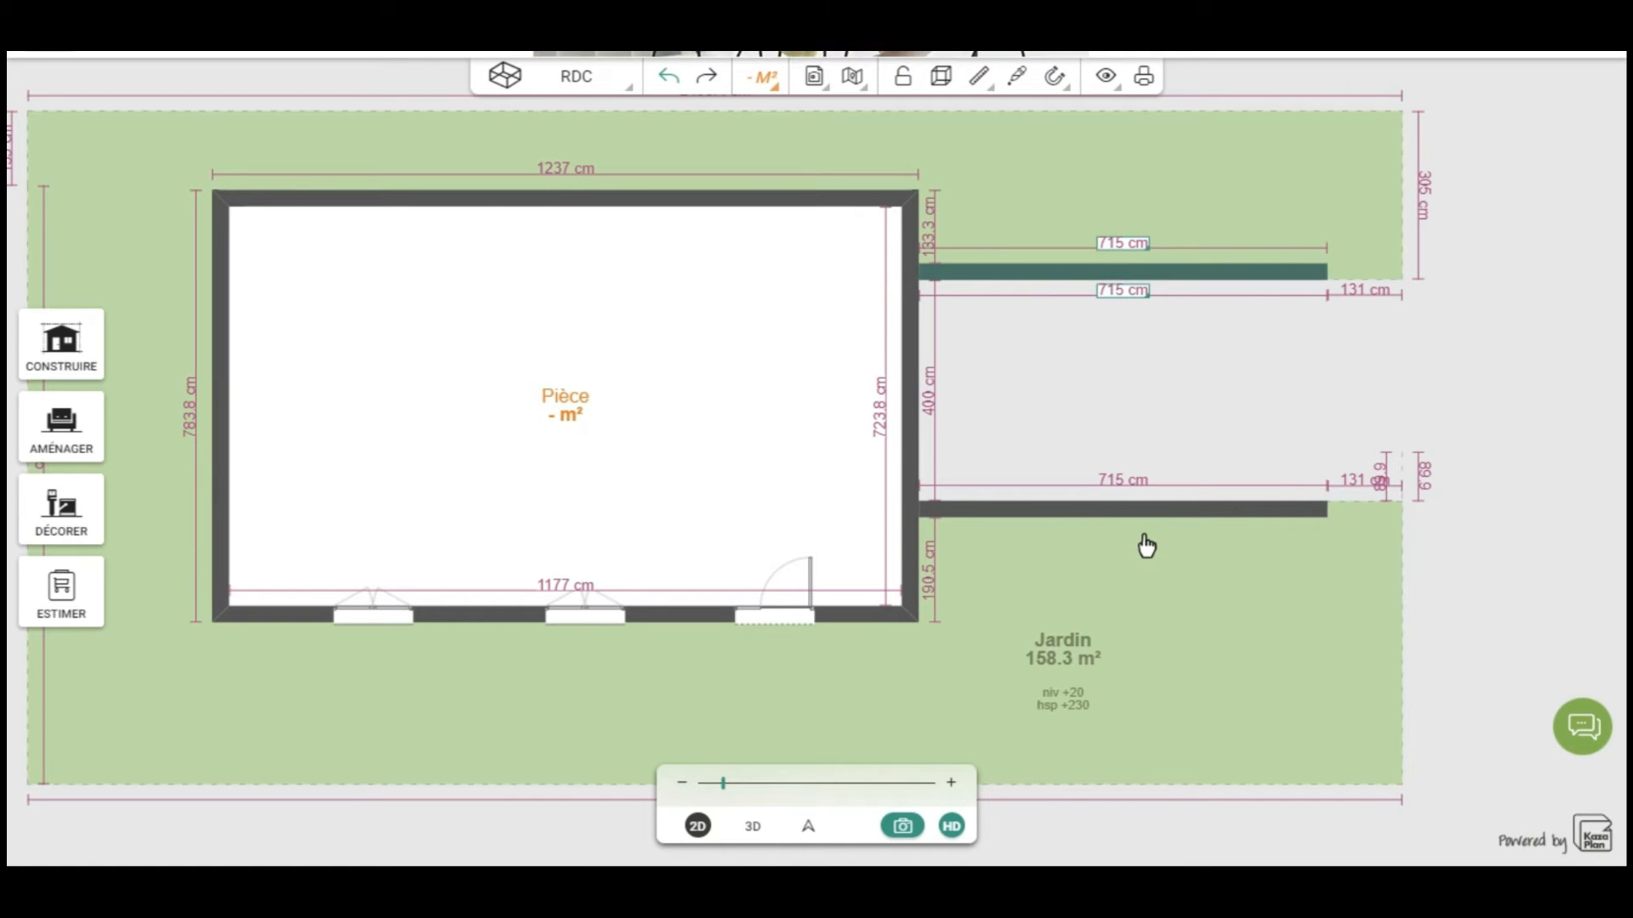
key(Delete)
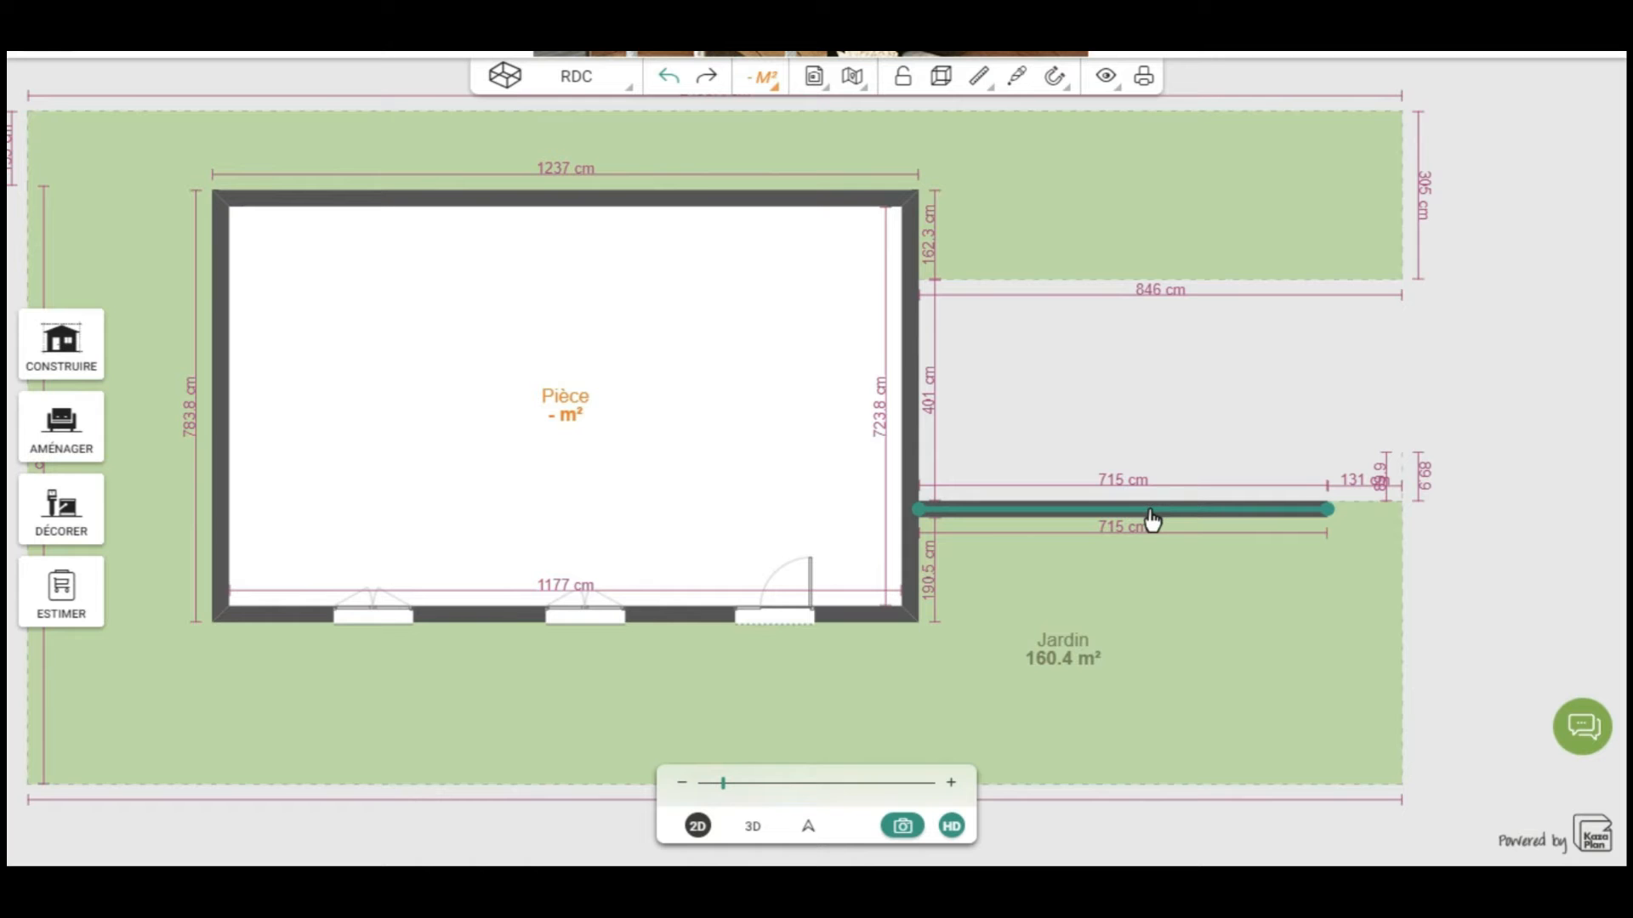
click(1152, 513)
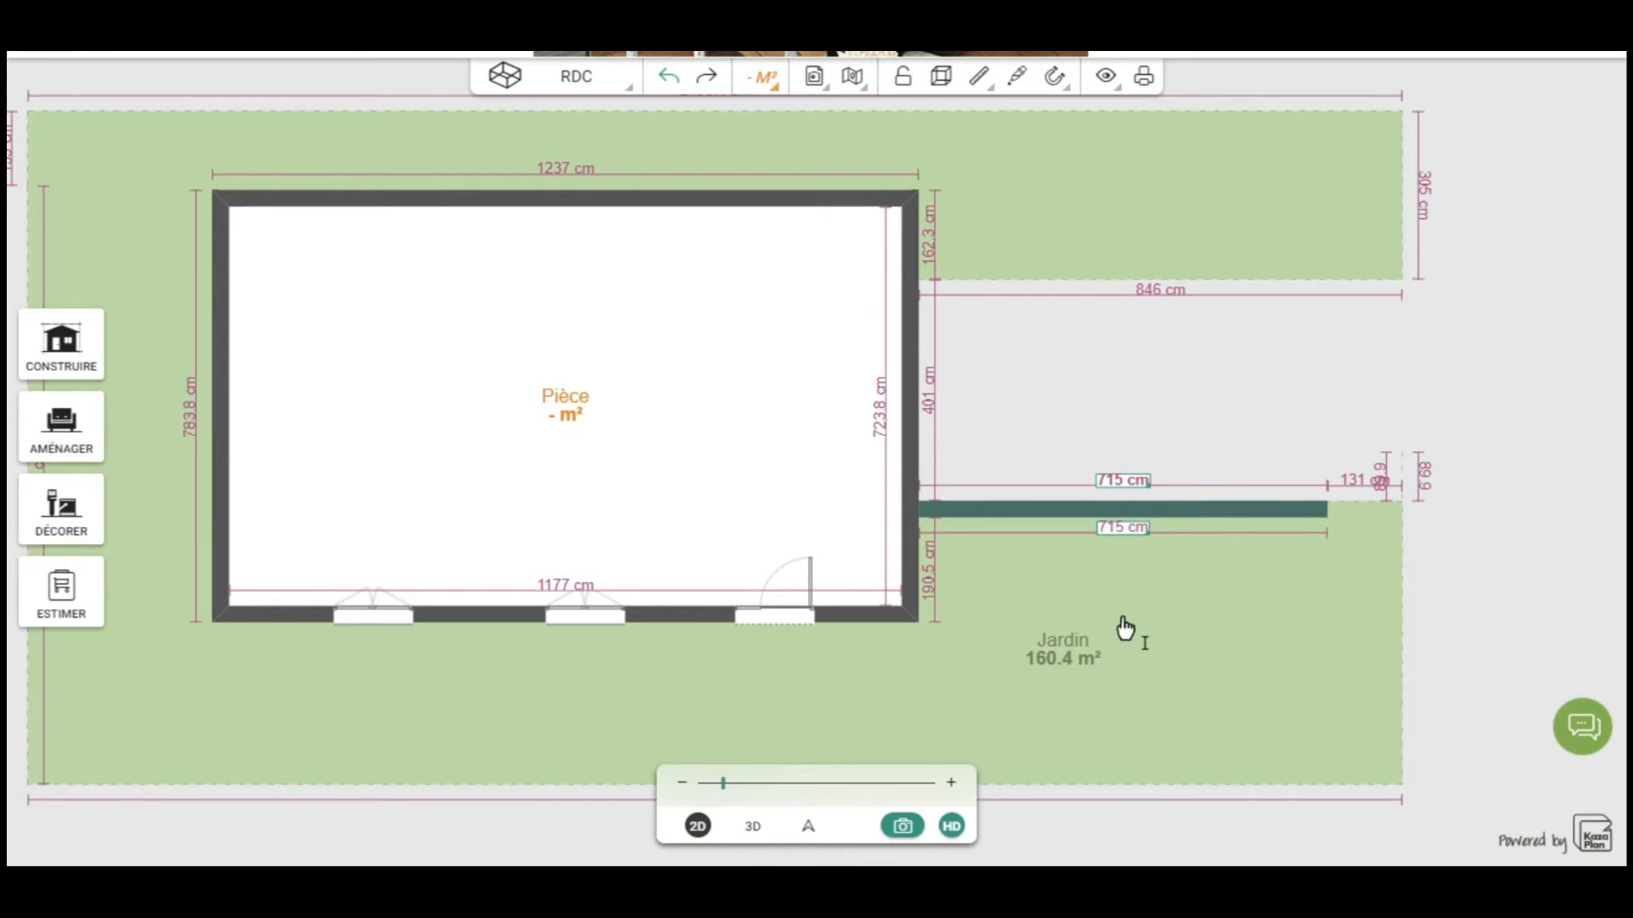
key(Delete)
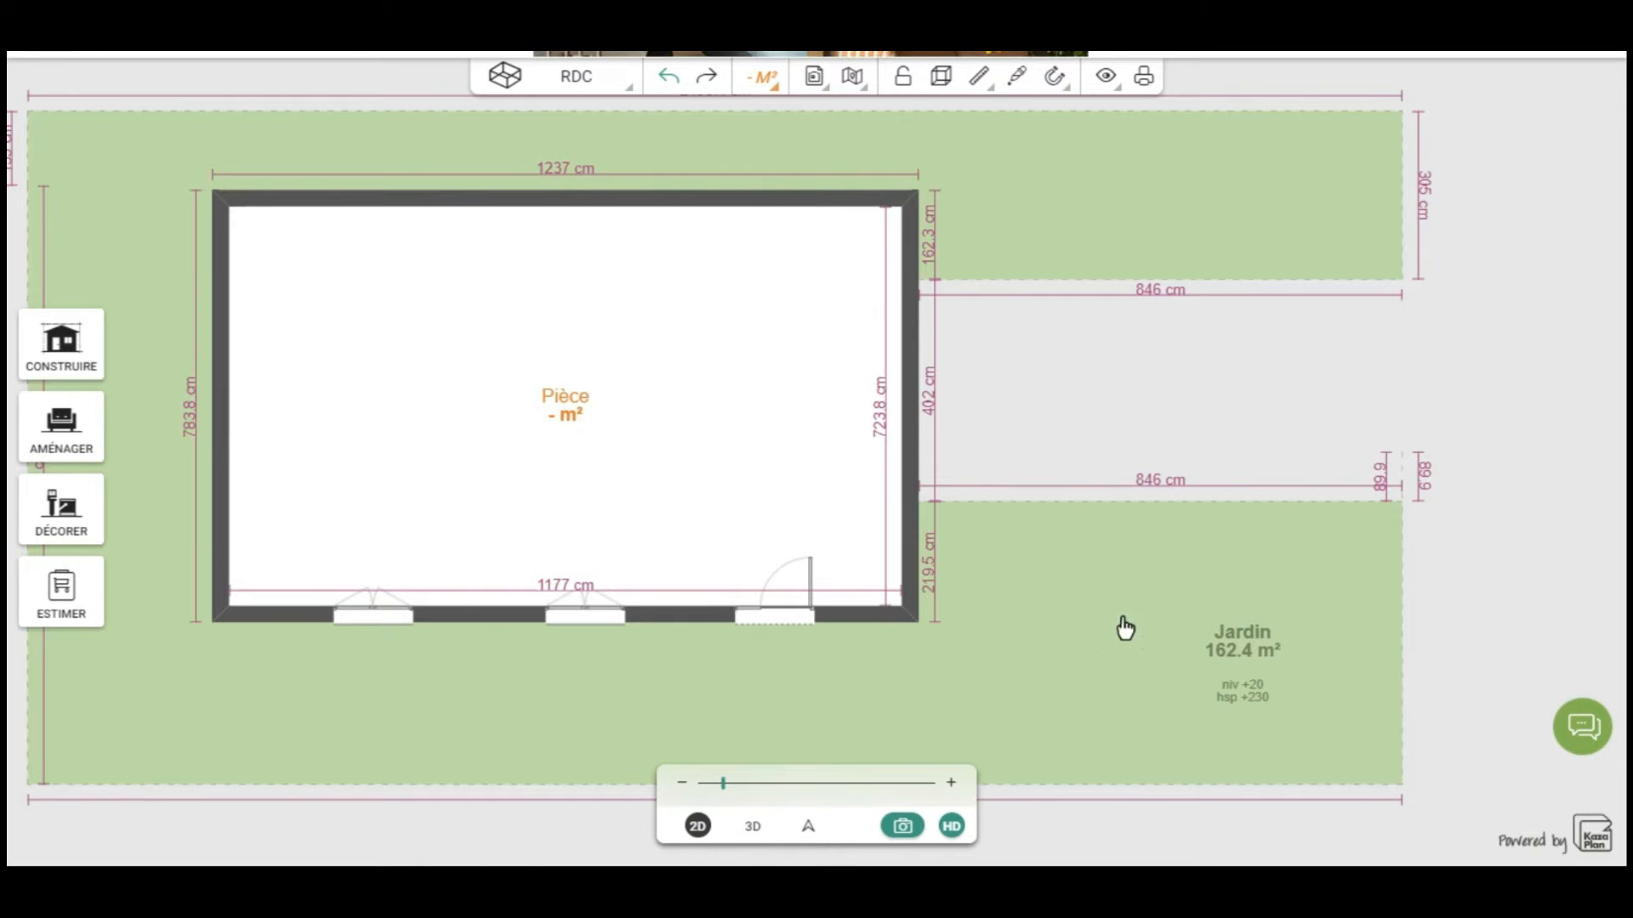
Step: Examine the garden cutout and the exposed basement room beside the house in 3D from several angles
click(753, 826)
drag(1451, 623, 1250, 692)
drag(1378, 561, 1228, 430)
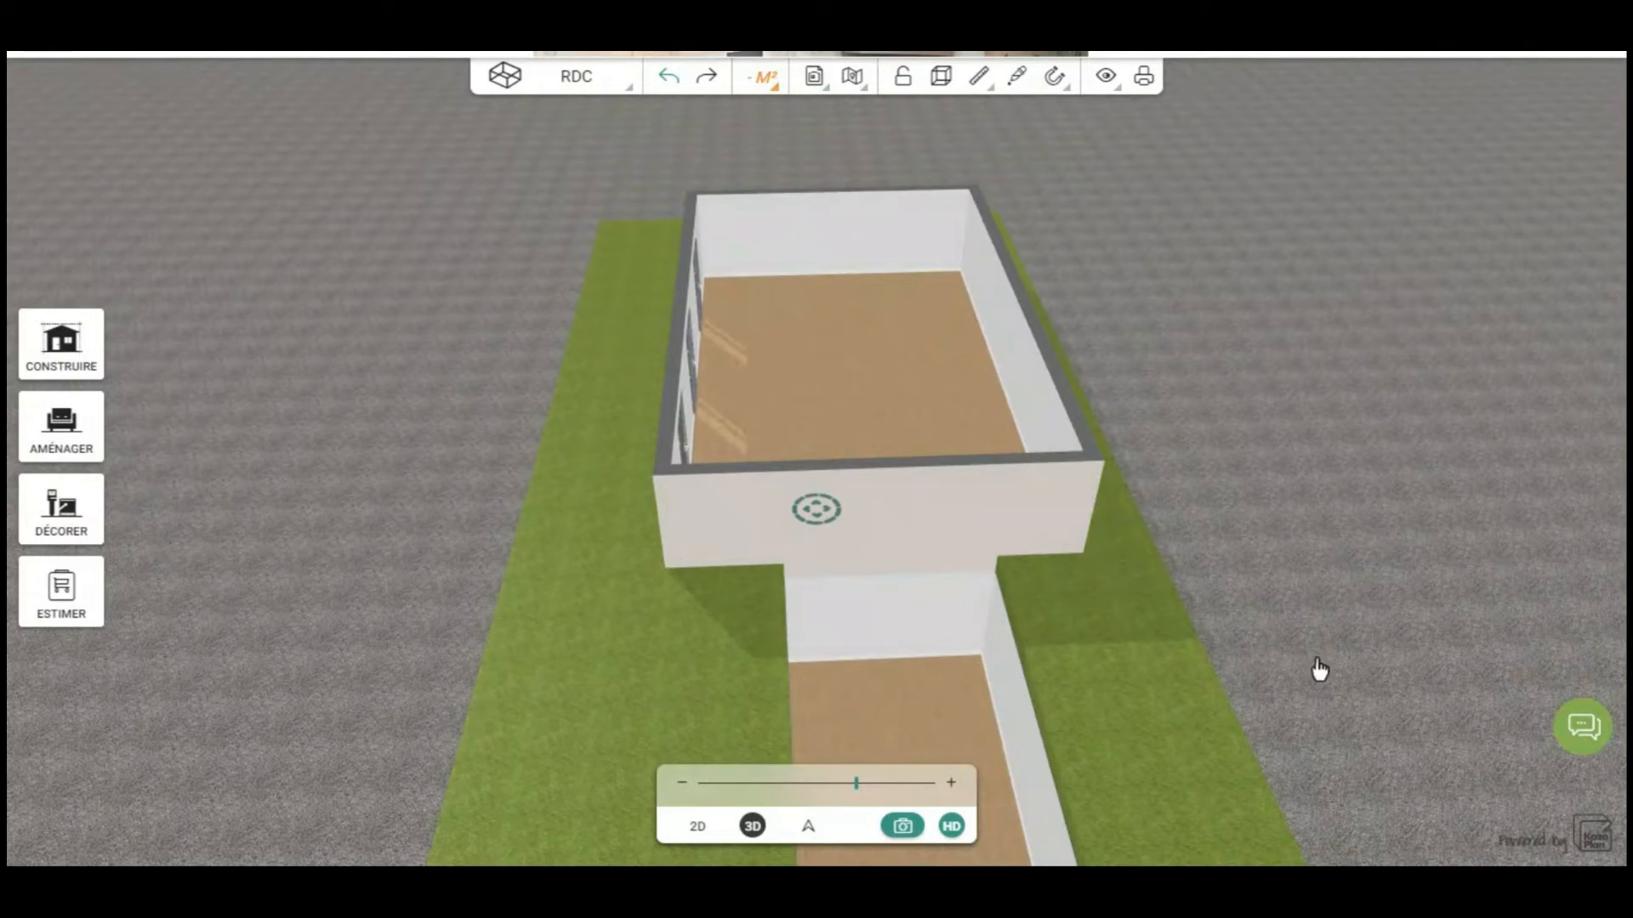
drag(1319, 670, 952, 740)
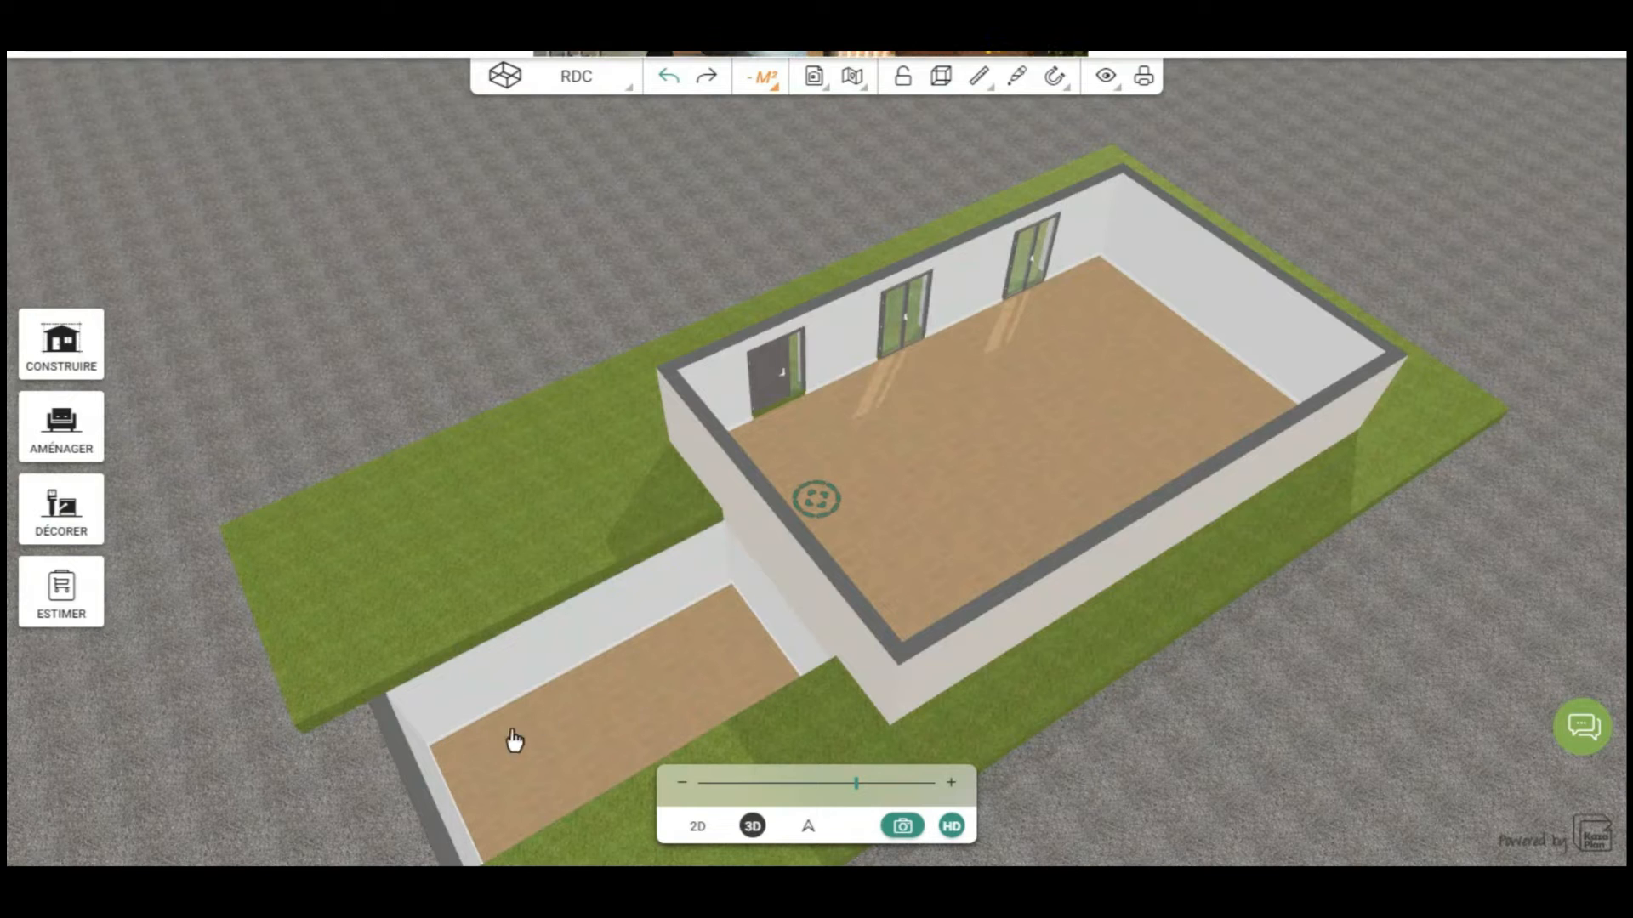
drag(263, 794, 569, 591)
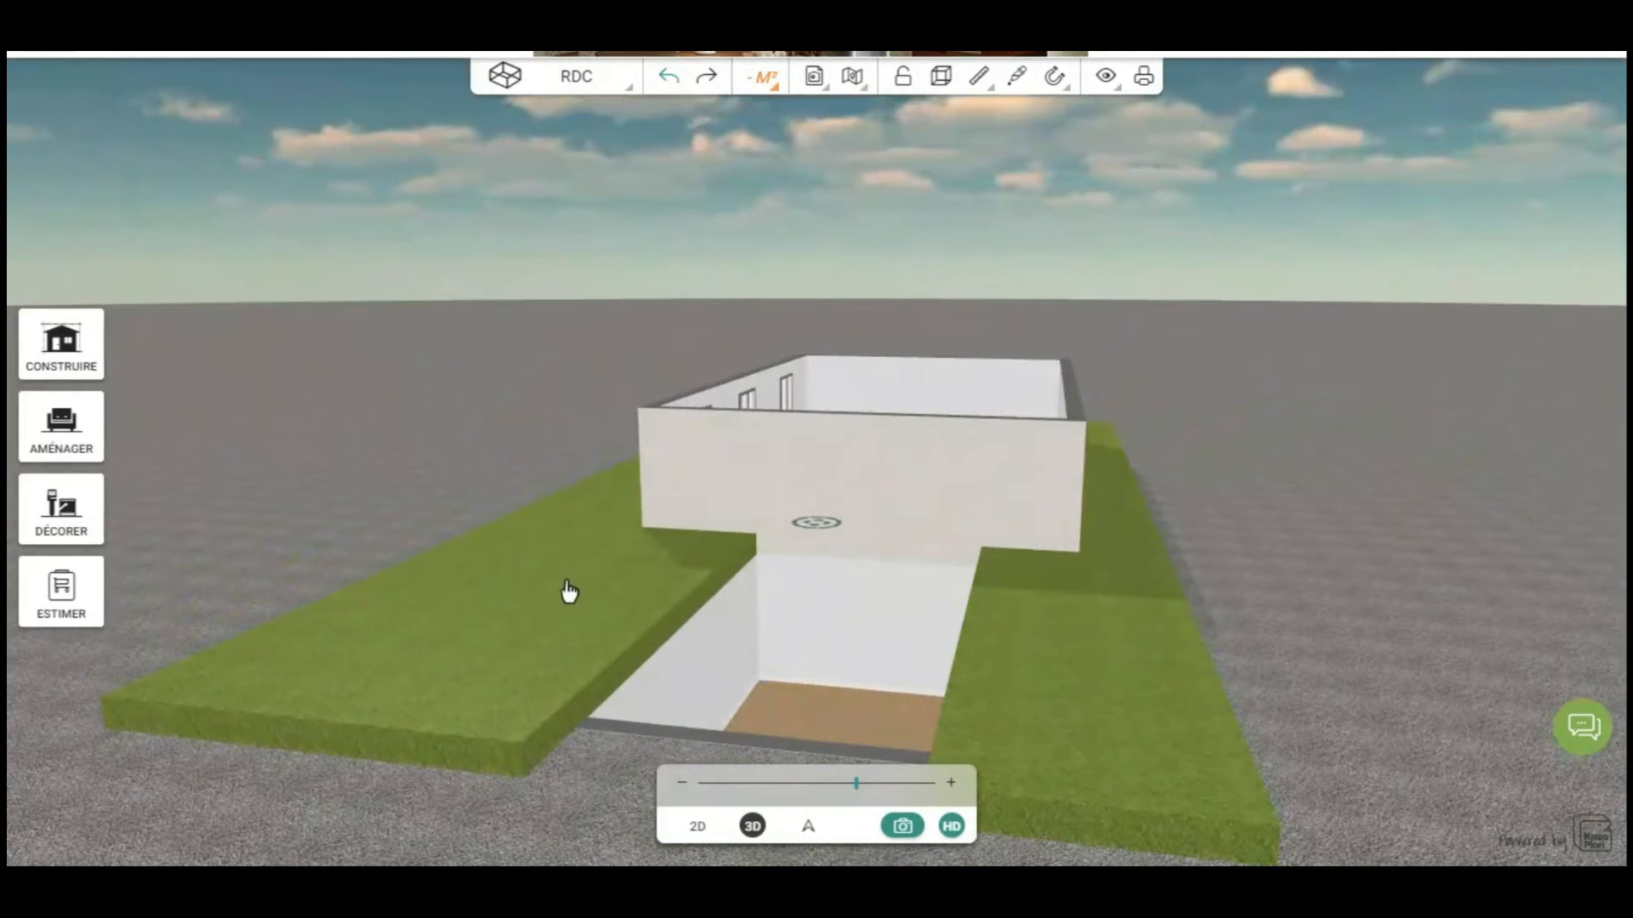
drag(594, 798, 601, 605)
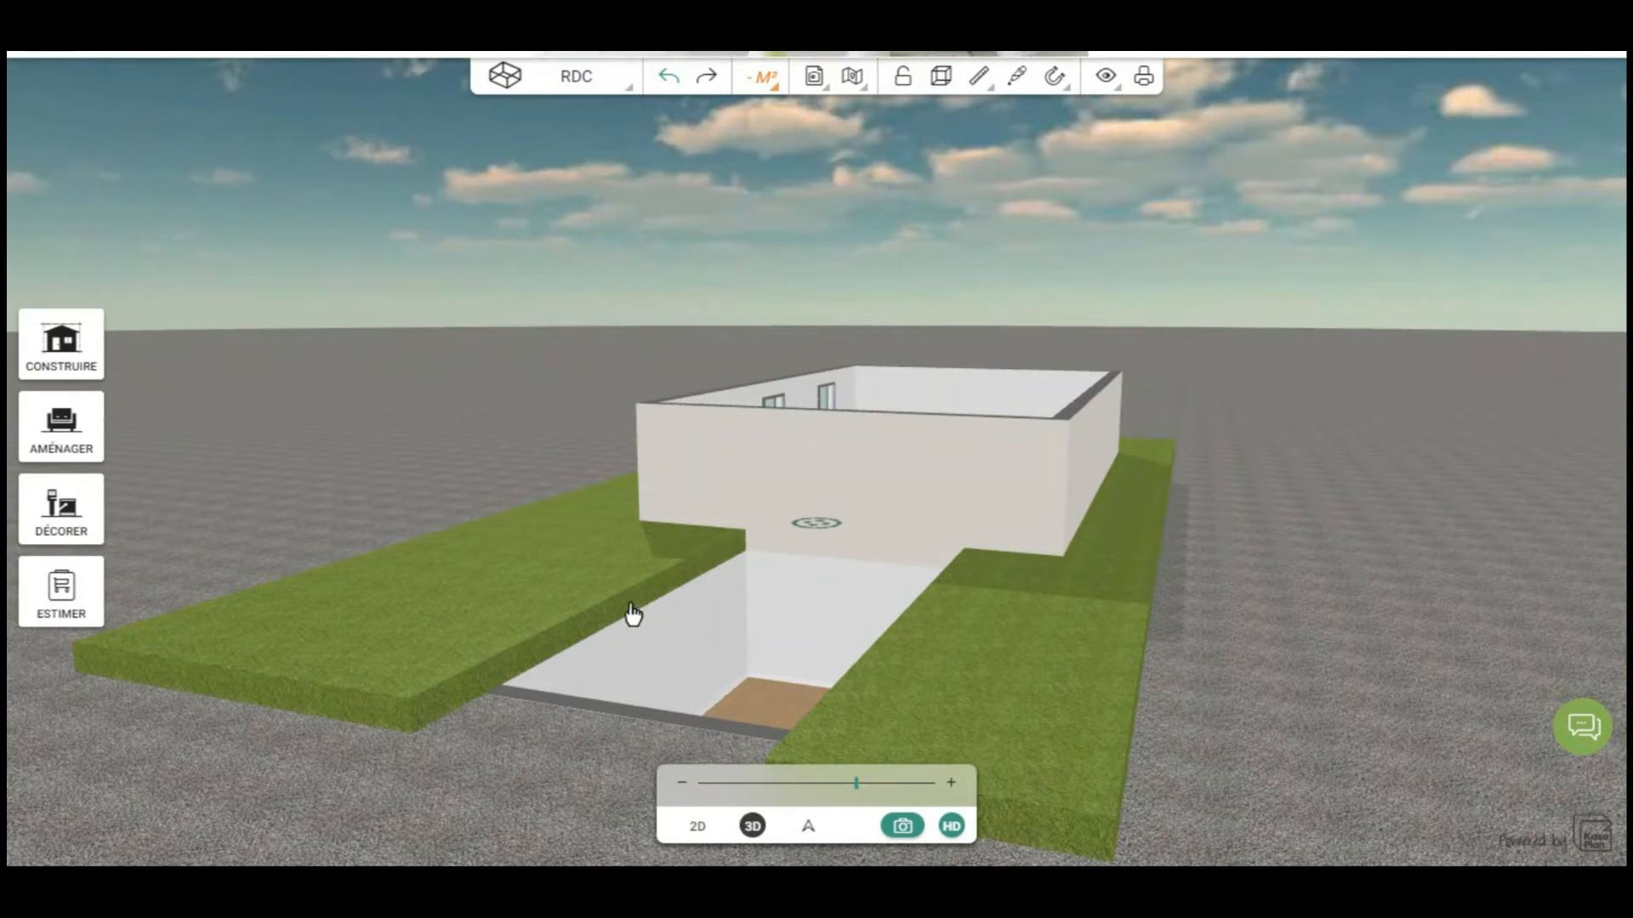
drag(563, 693, 646, 734)
drag(1026, 736, 1105, 827)
drag(496, 459, 1003, 627)
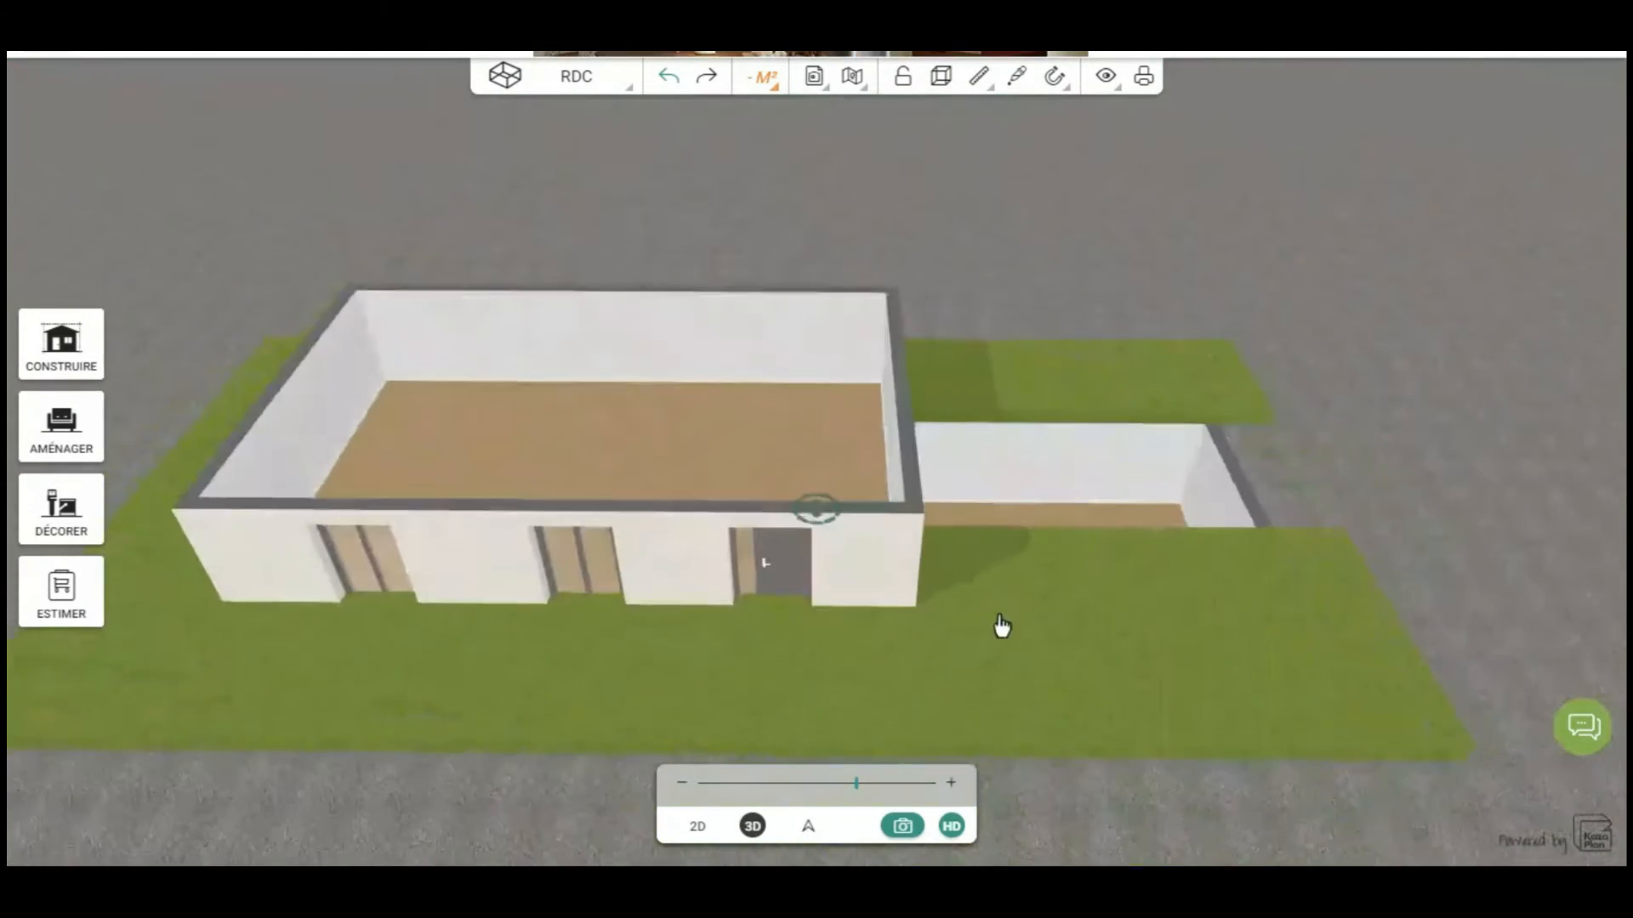
Step: On the Sous-sol floor, place a Porte de garage in the wall shared by the main room and the adjoining room, and check it in 3D
click(597, 84)
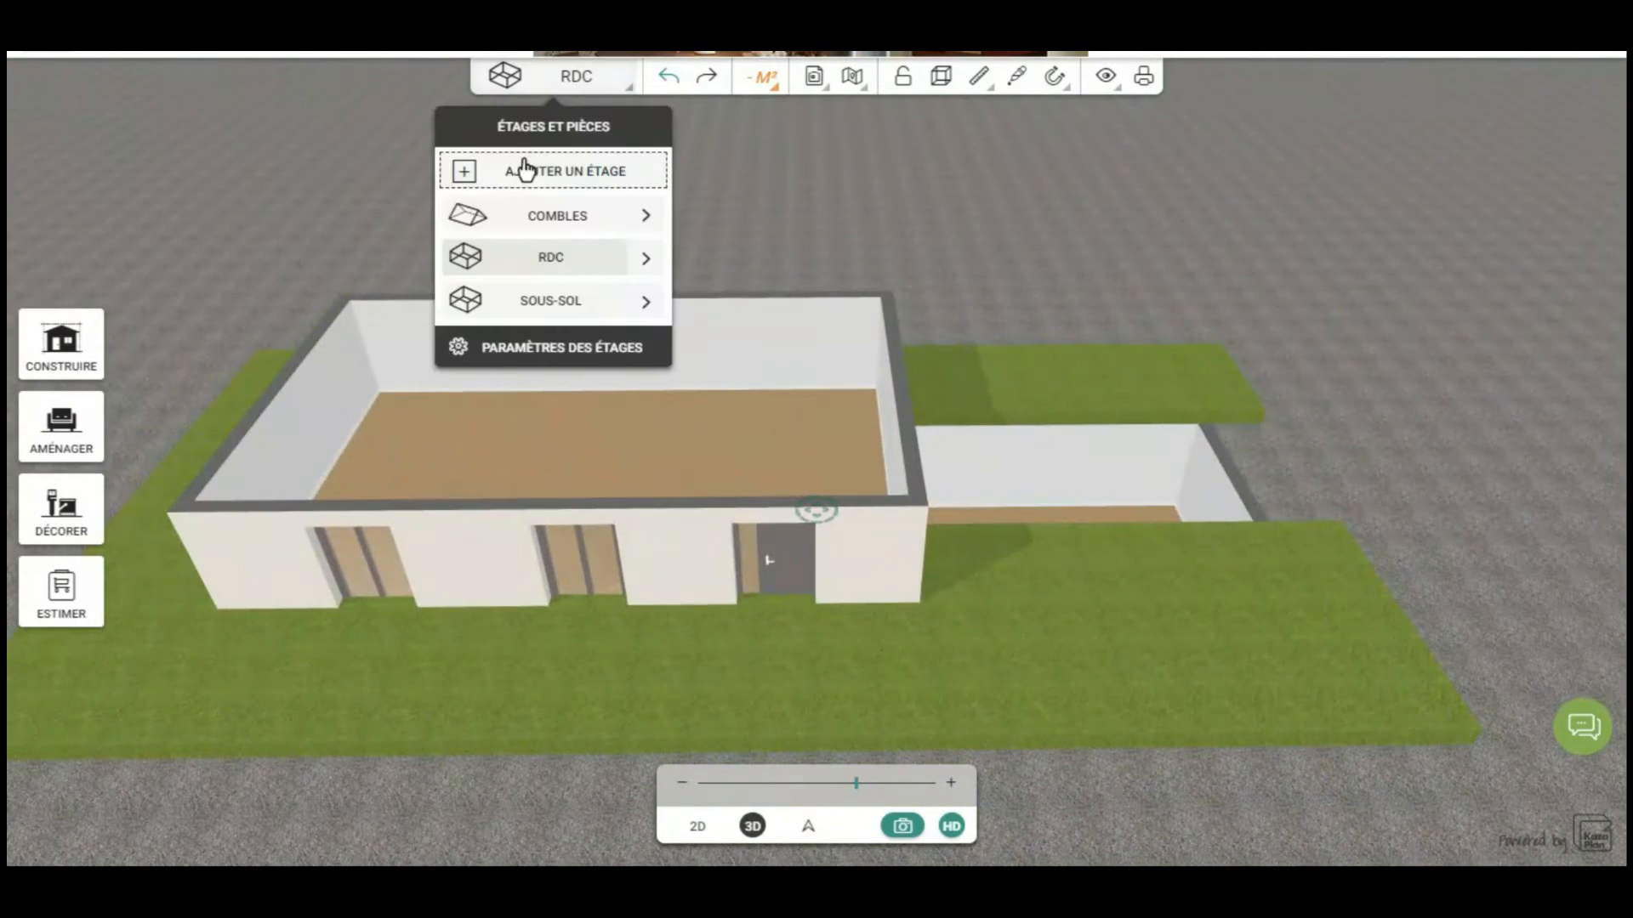
click(557, 310)
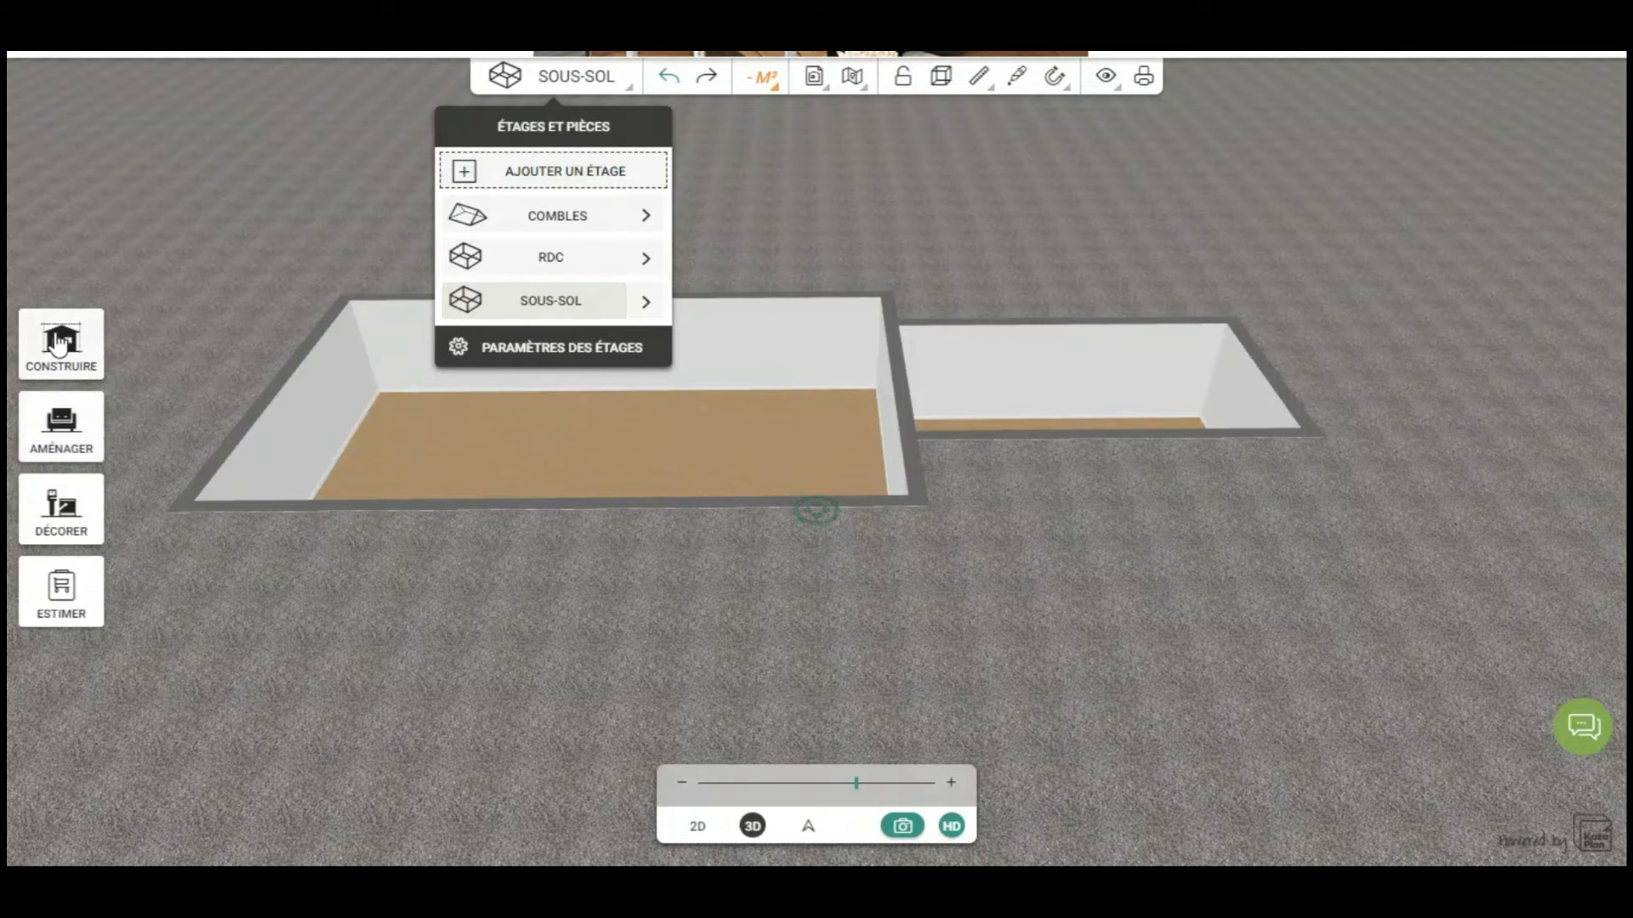
click(60, 345)
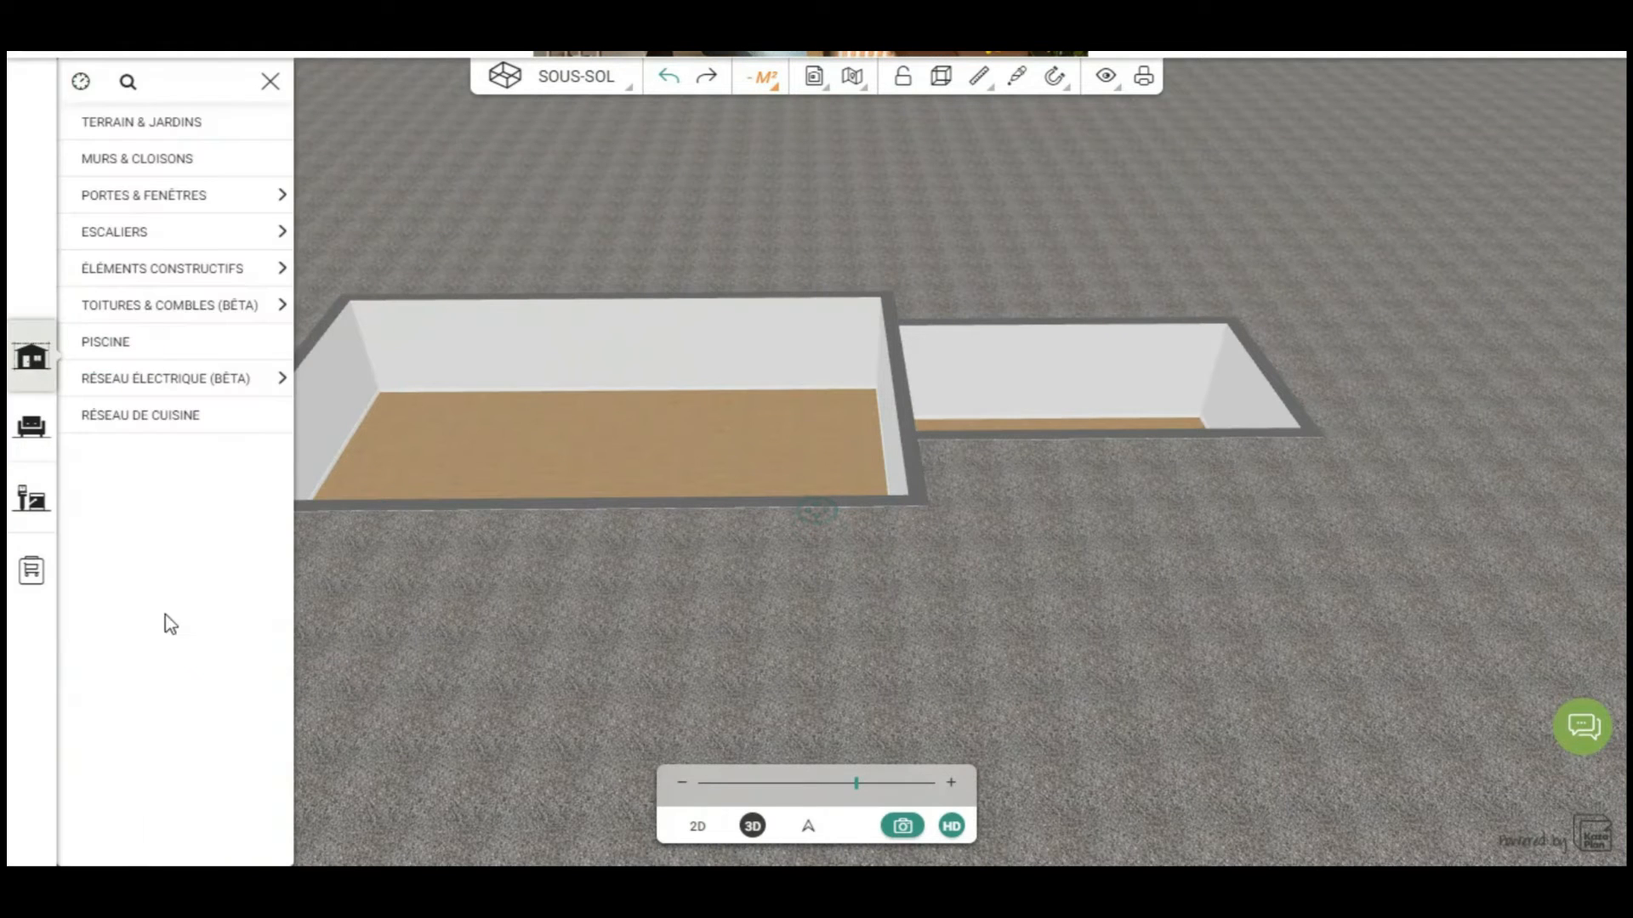
click(117, 208)
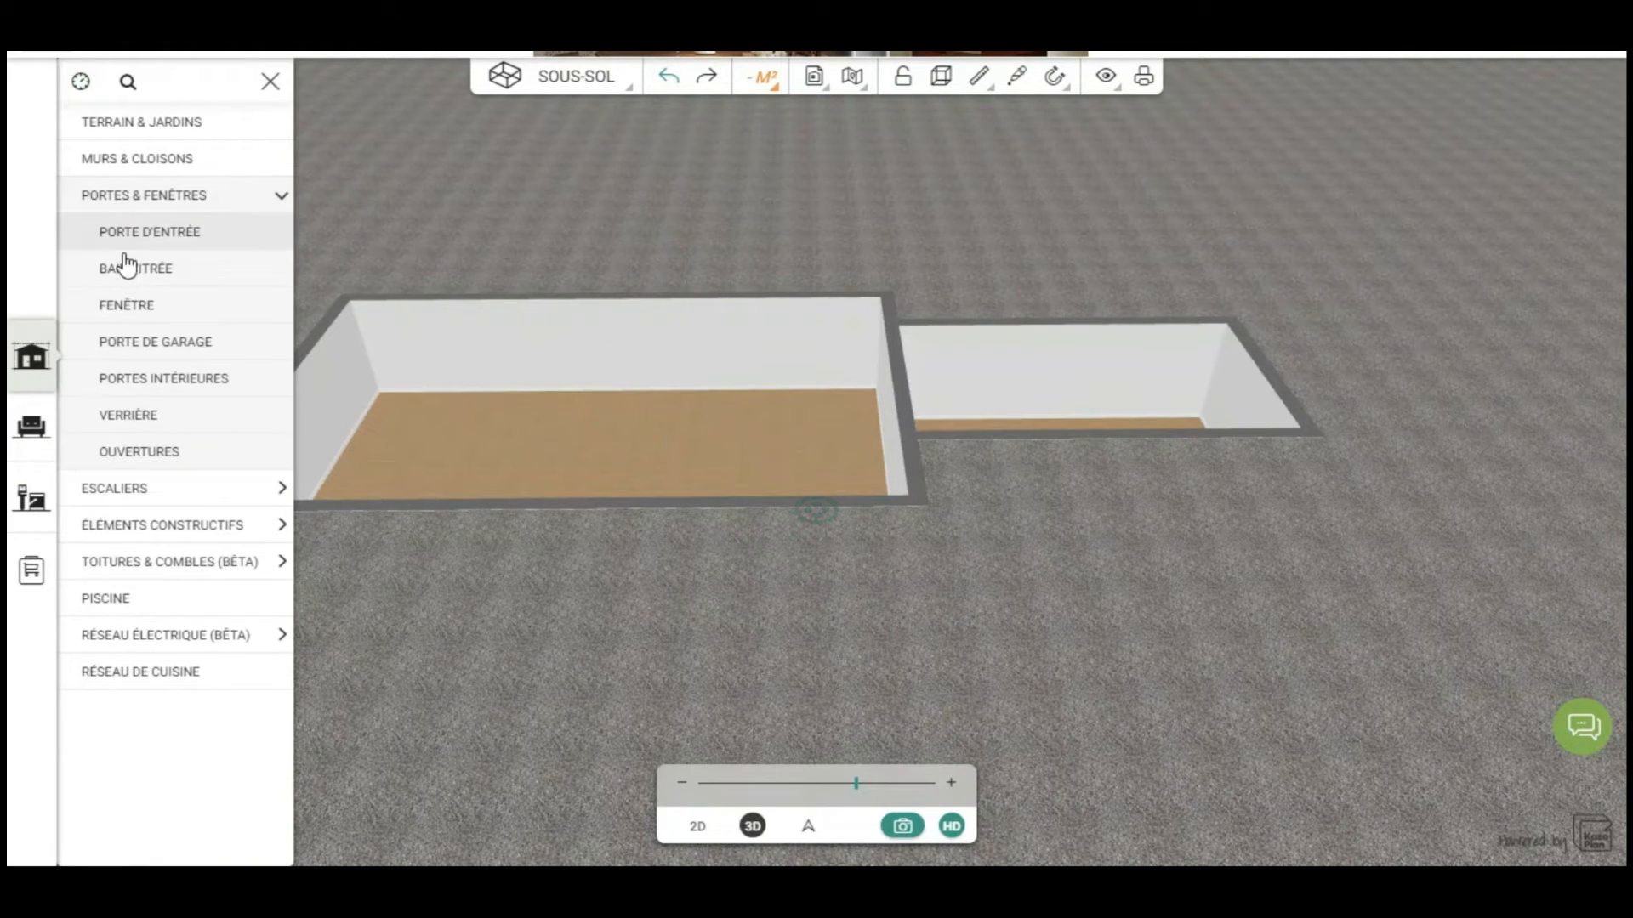
click(127, 340)
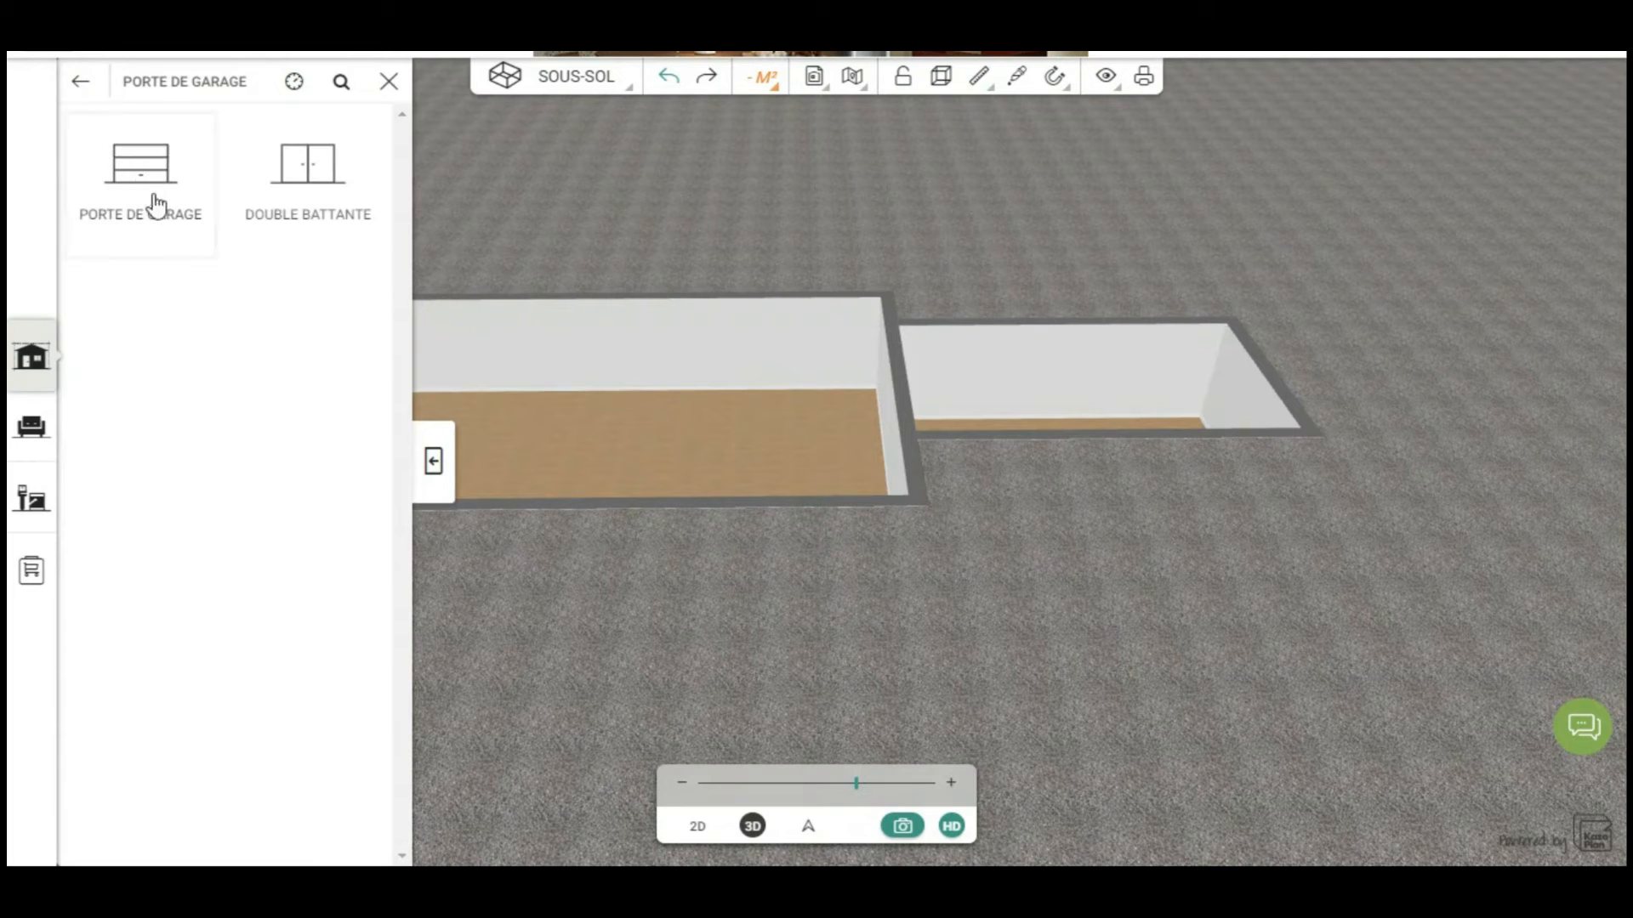
click(156, 205)
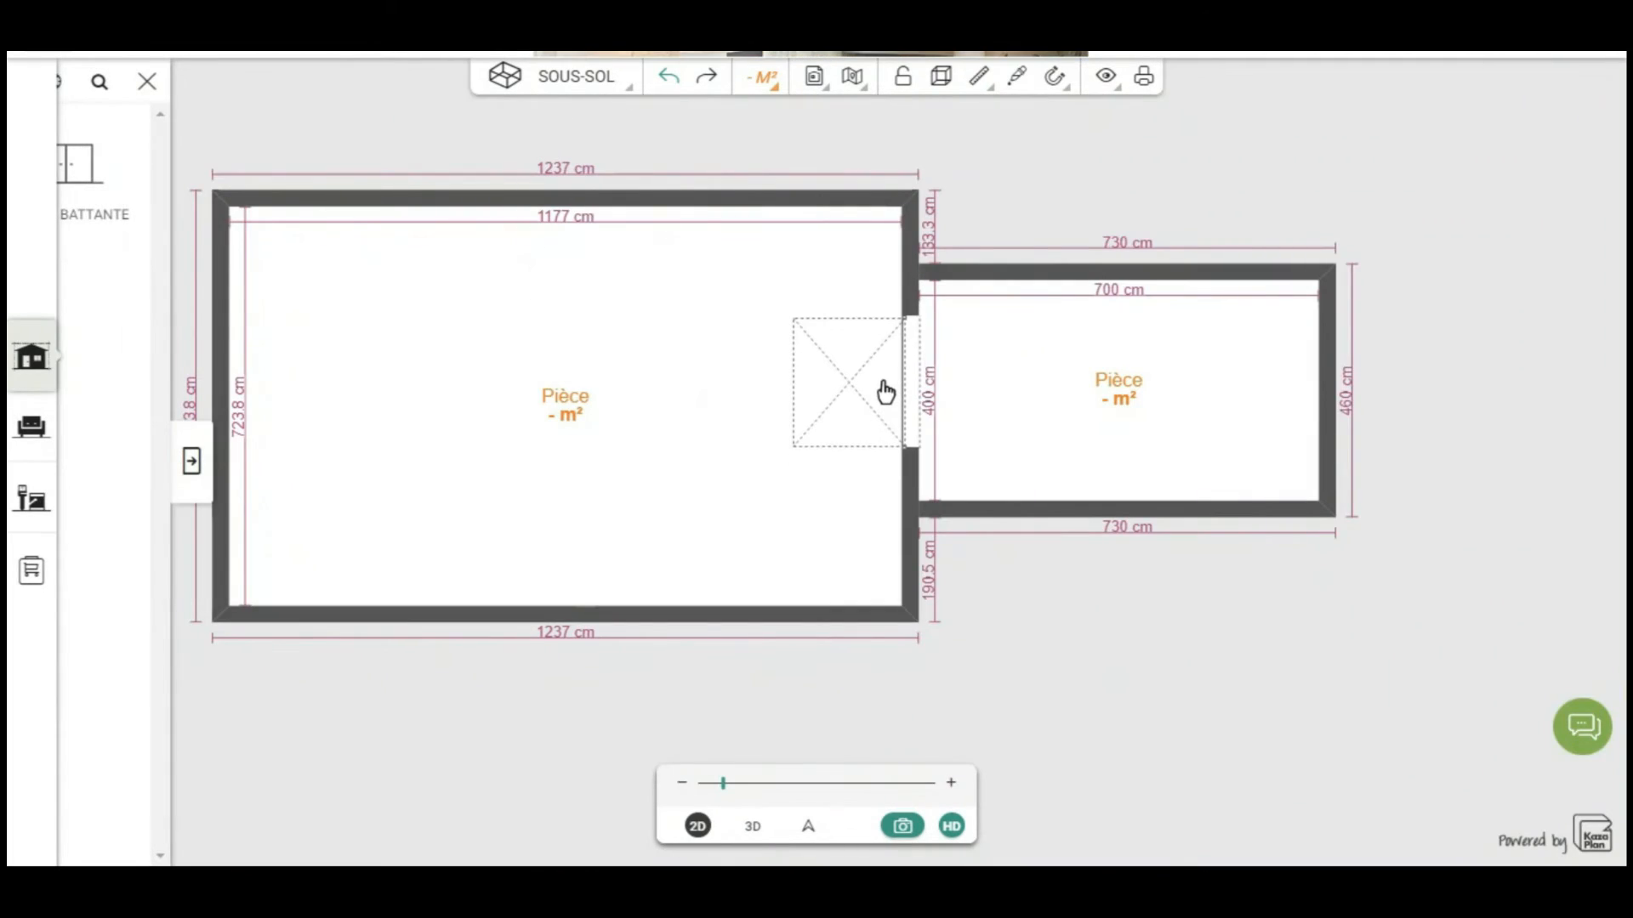
click(885, 392)
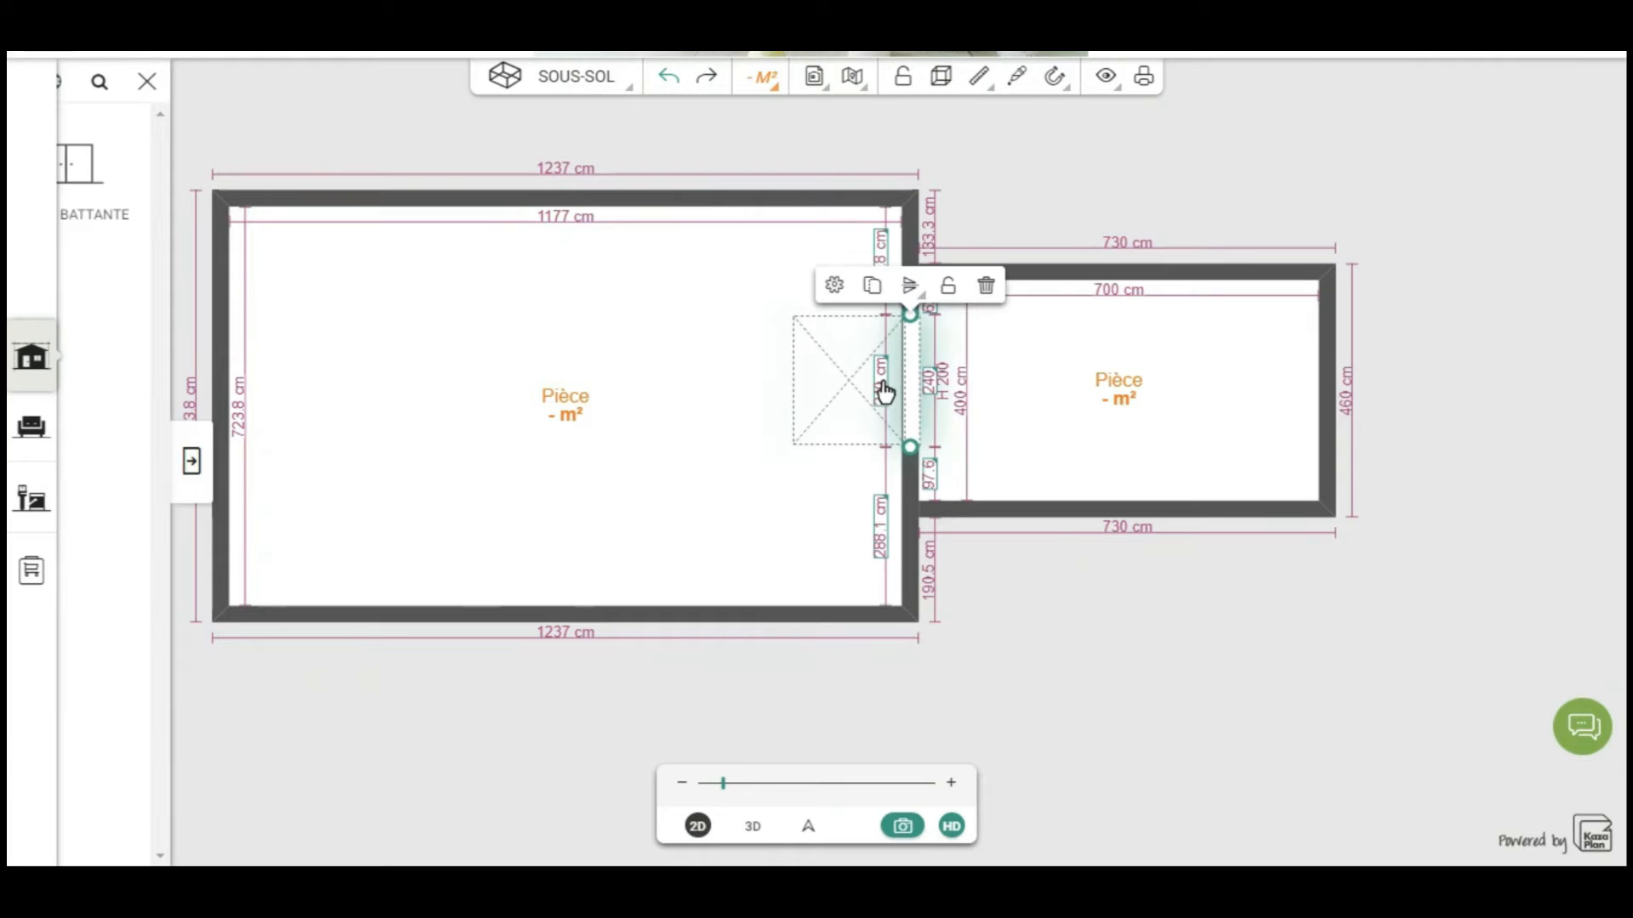
click(753, 826)
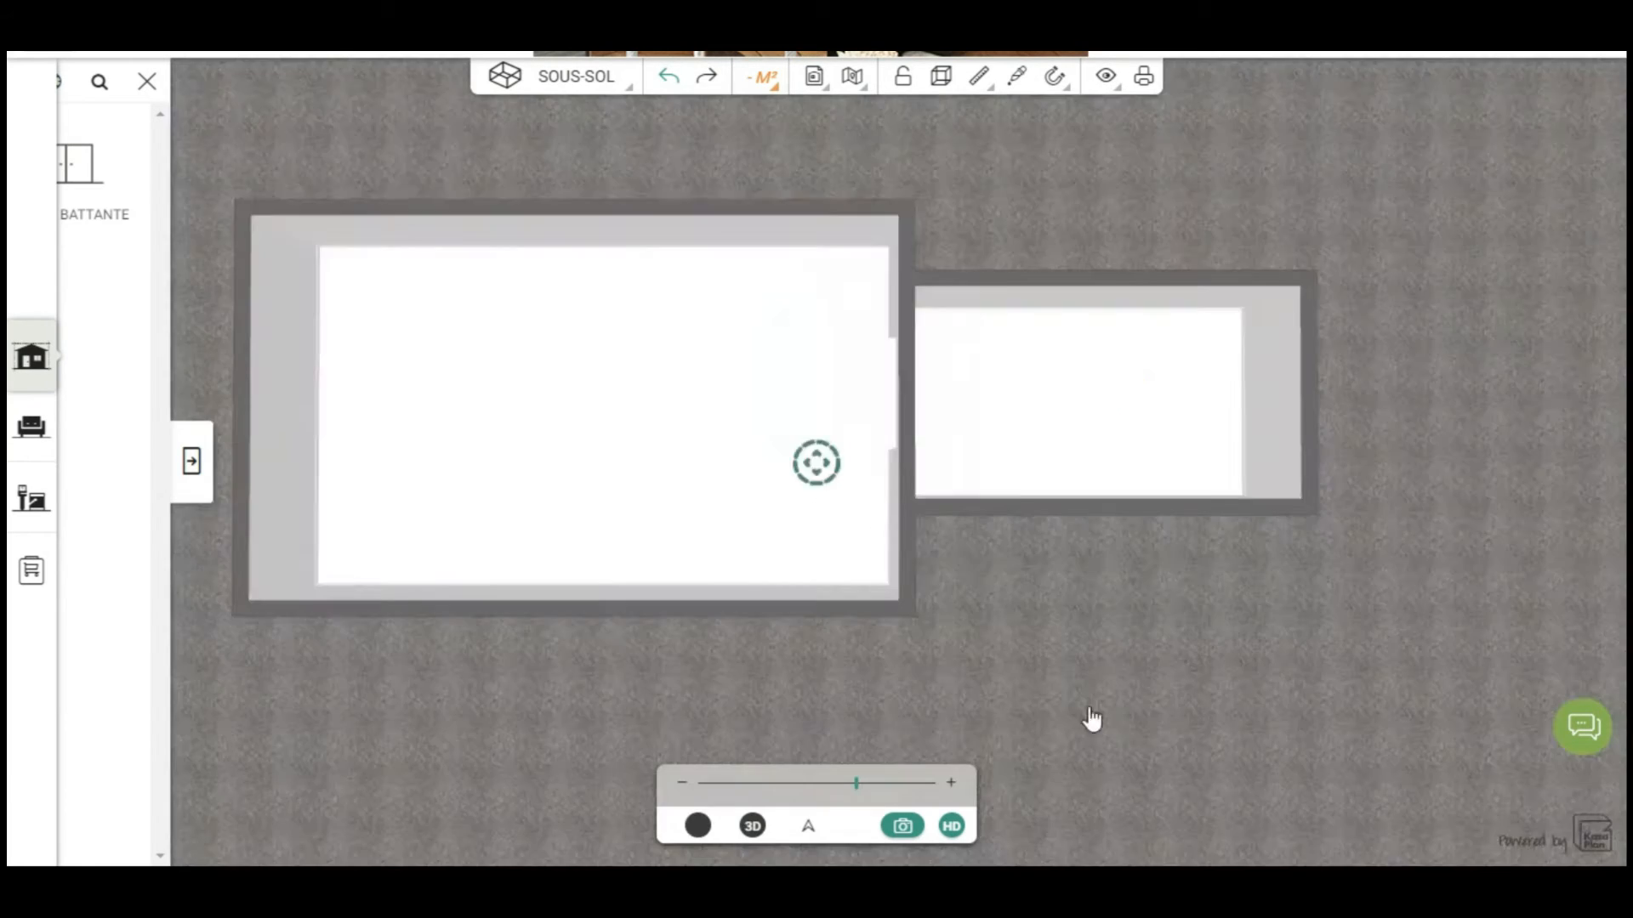
drag(1127, 706, 874, 734)
Step: Turn off the baseboards of the smaller adjoining basement room and return to the 3D view
click(697, 826)
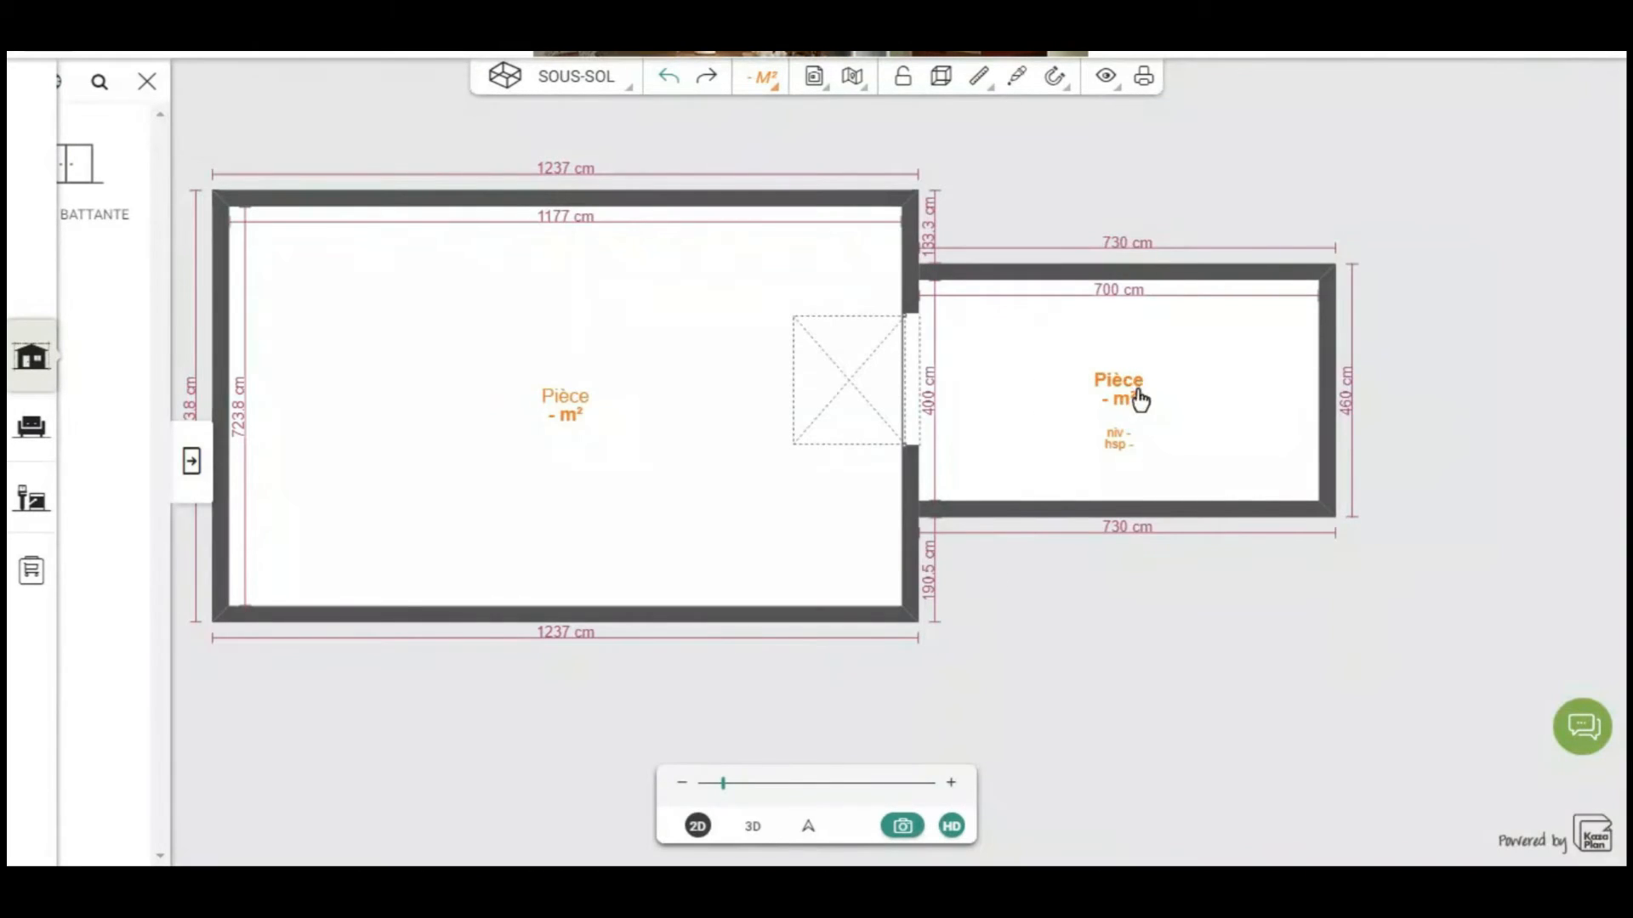
click(1127, 397)
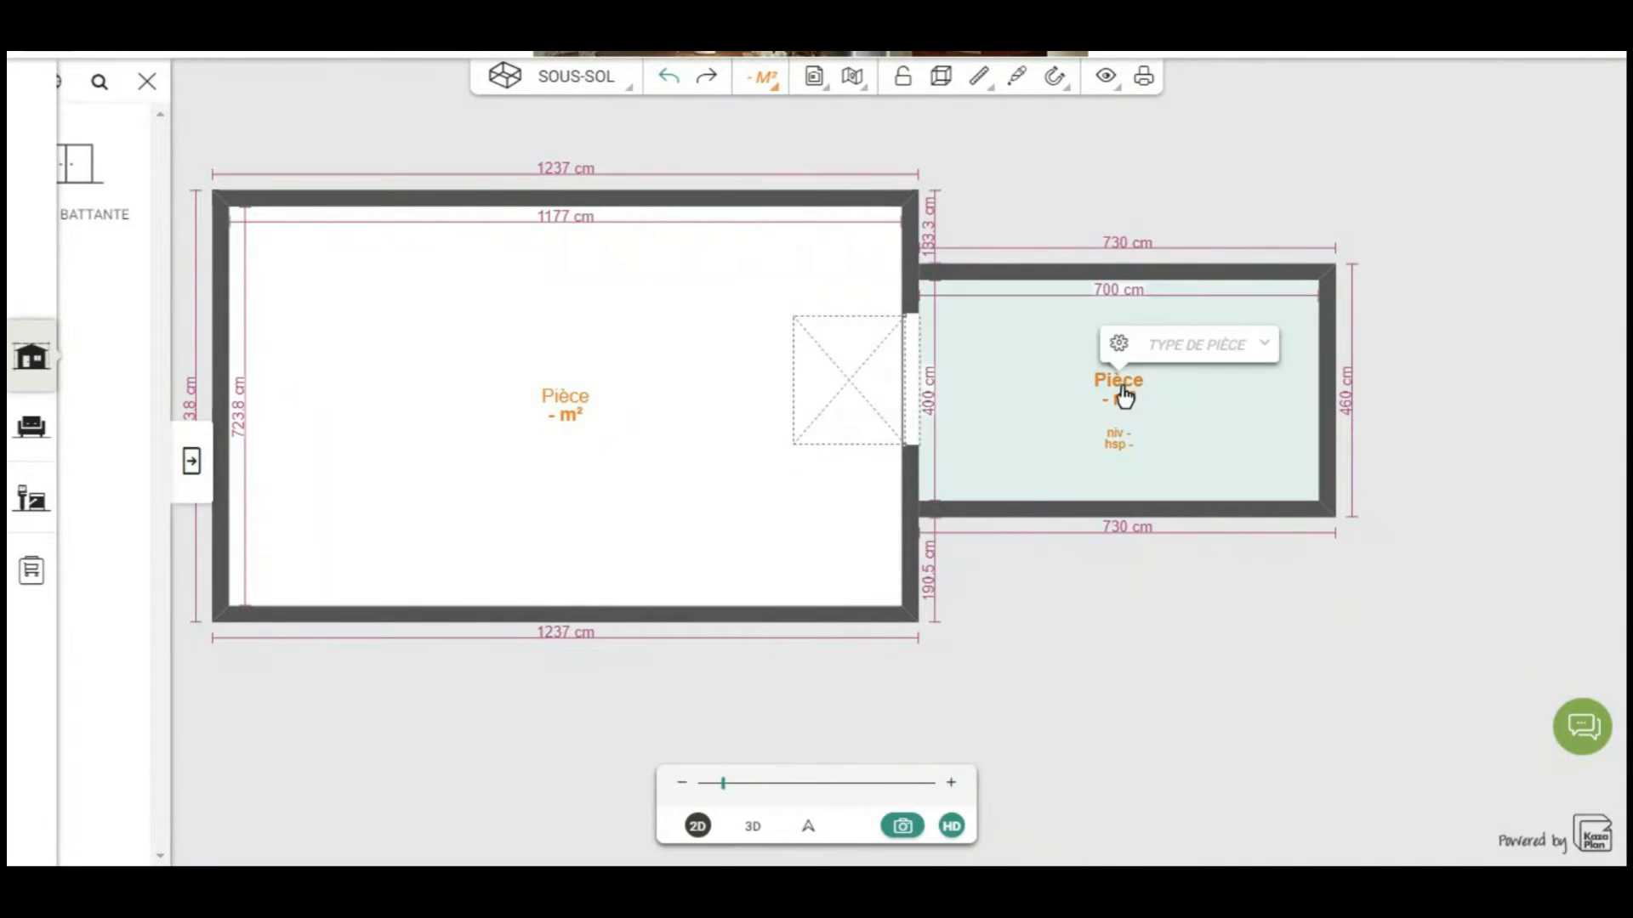
click(1118, 343)
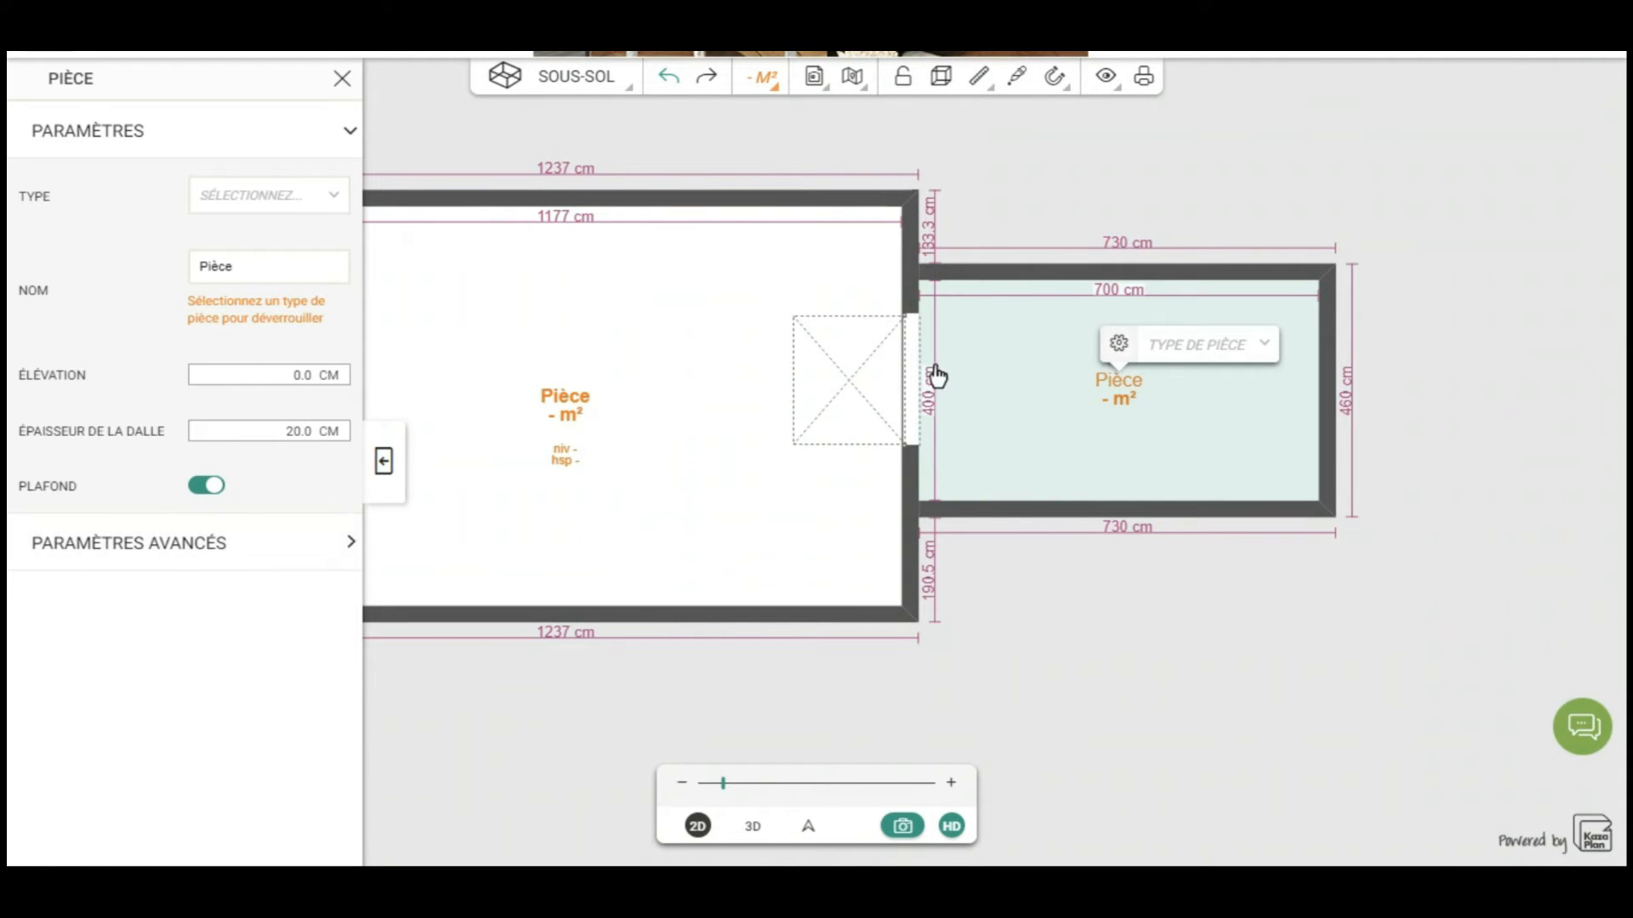
click(95, 548)
click(204, 244)
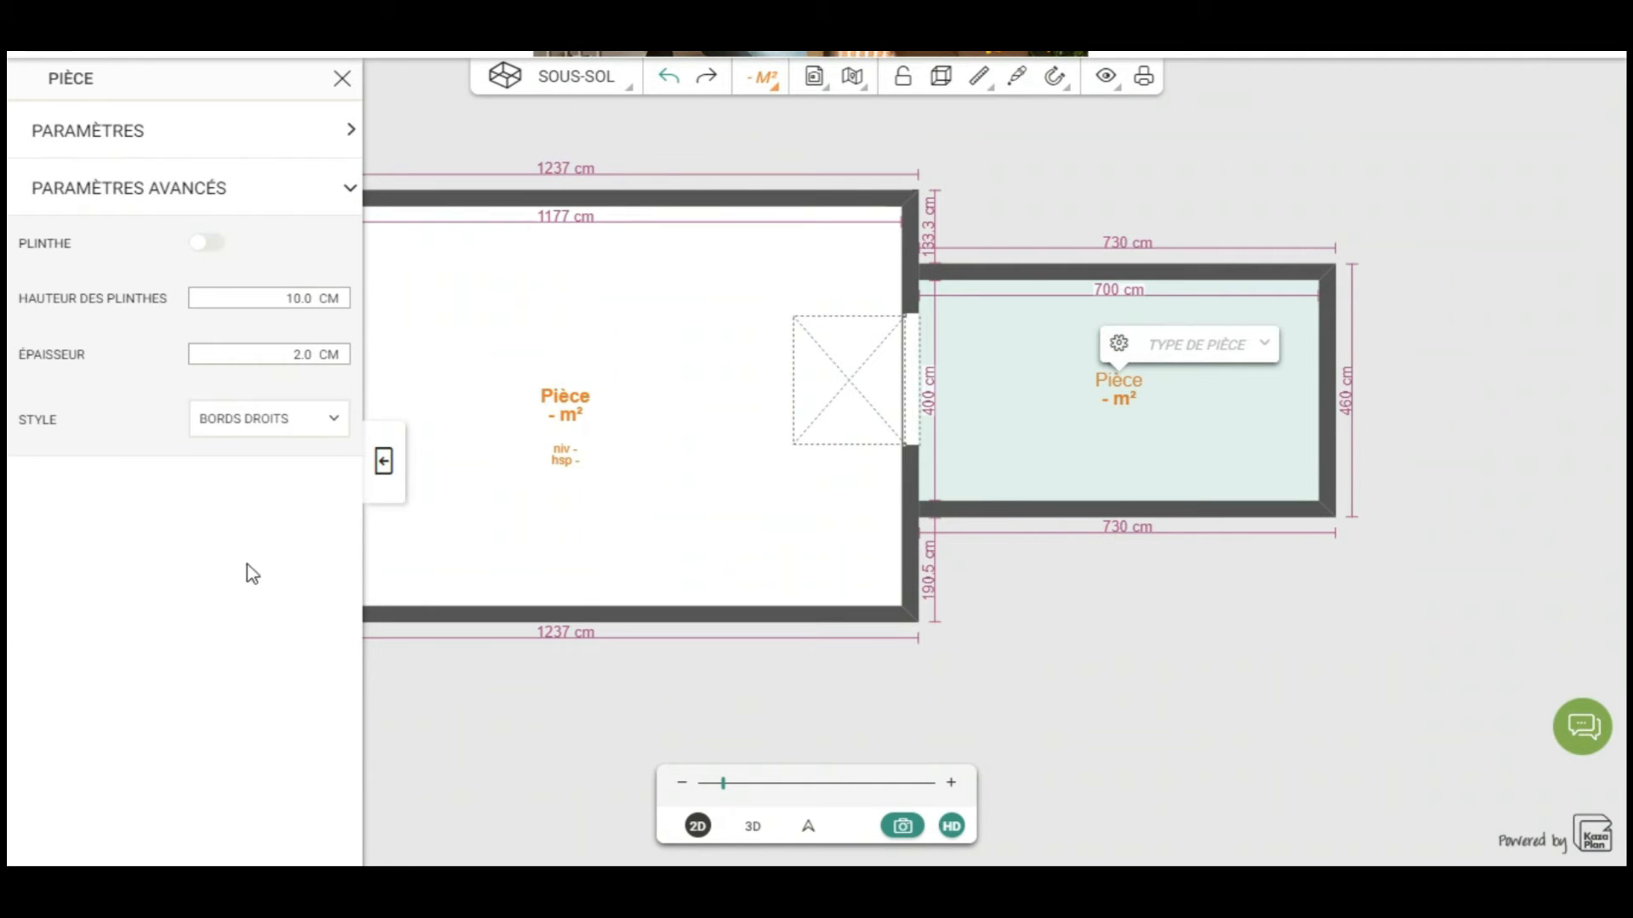
click(403, 496)
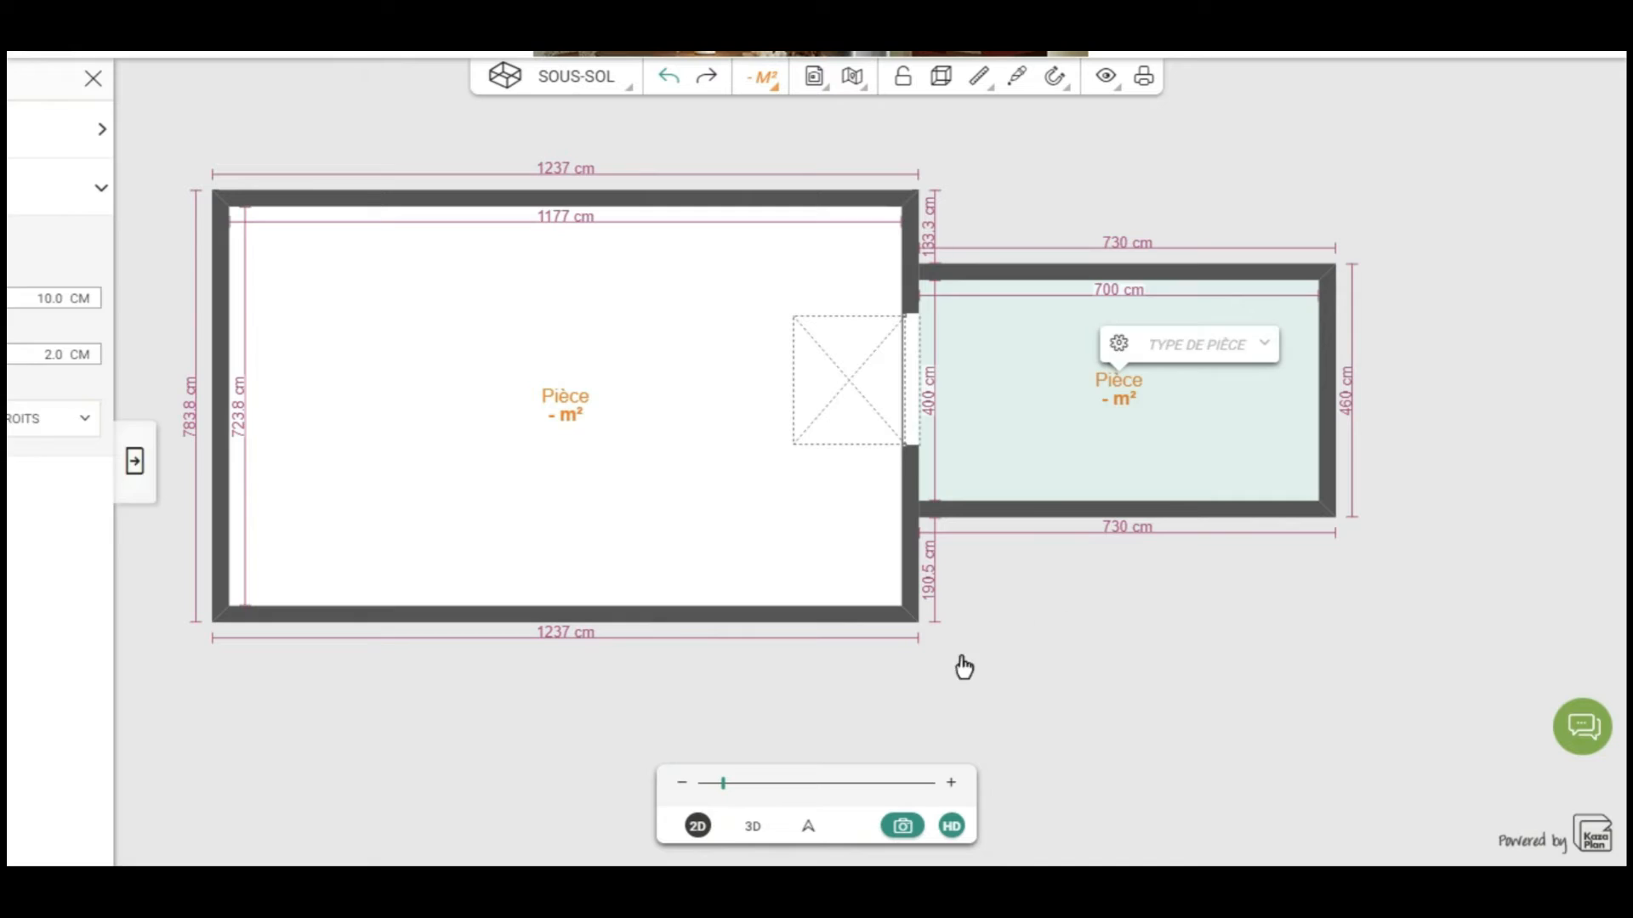
click(753, 826)
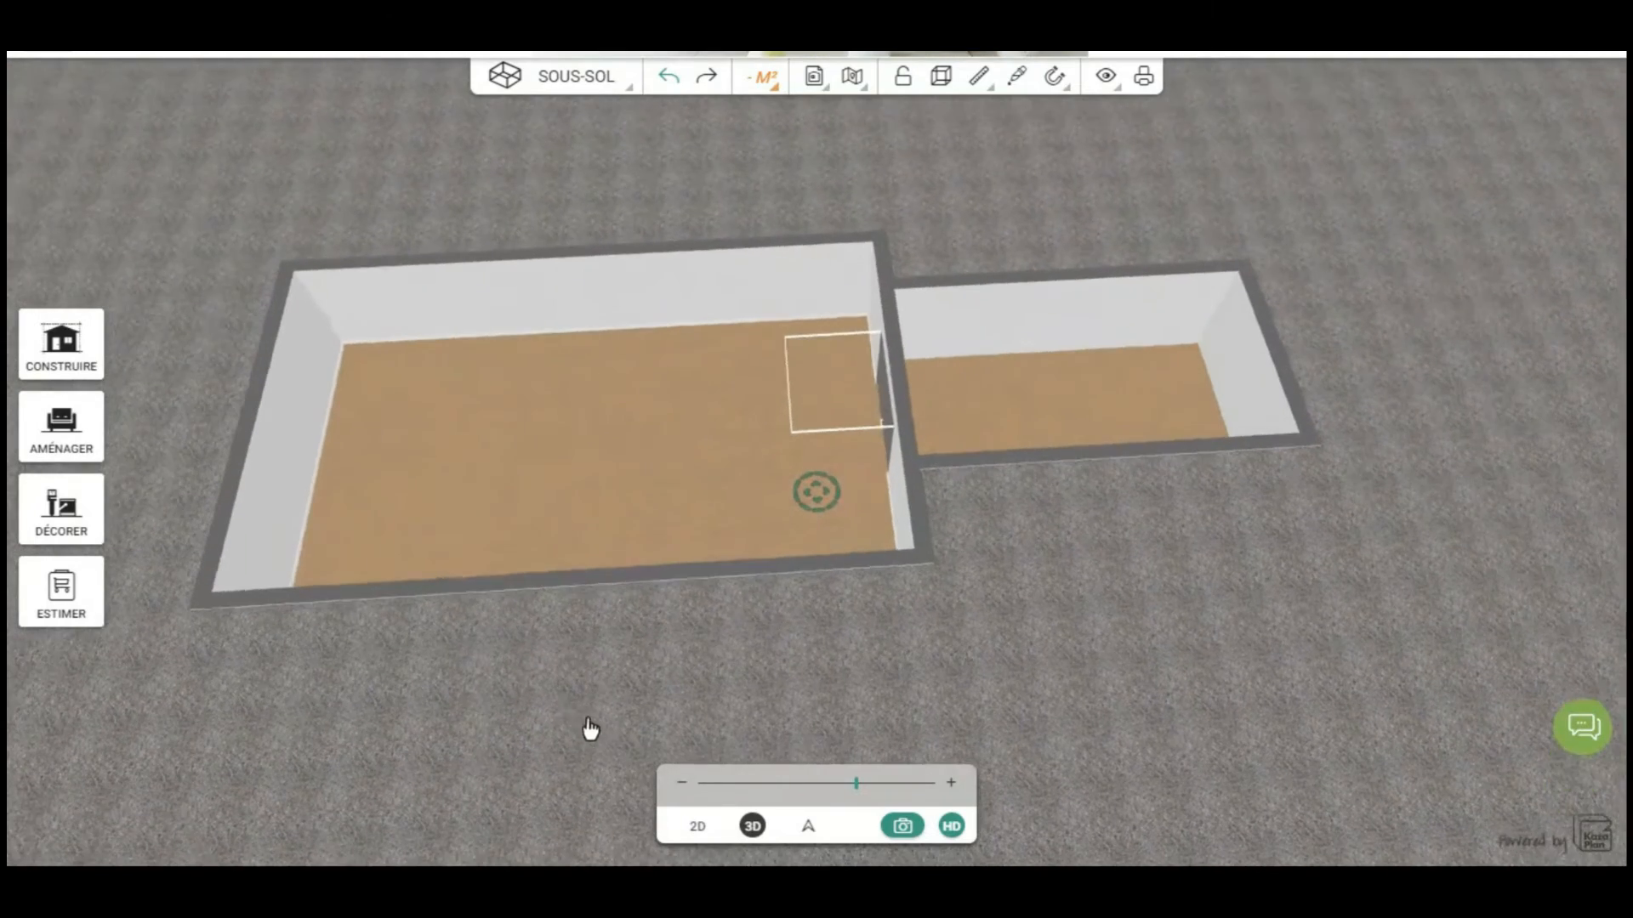
Step: Add a Plan shape to the middle of the main basement room's floor and tilt it upright
click(72, 433)
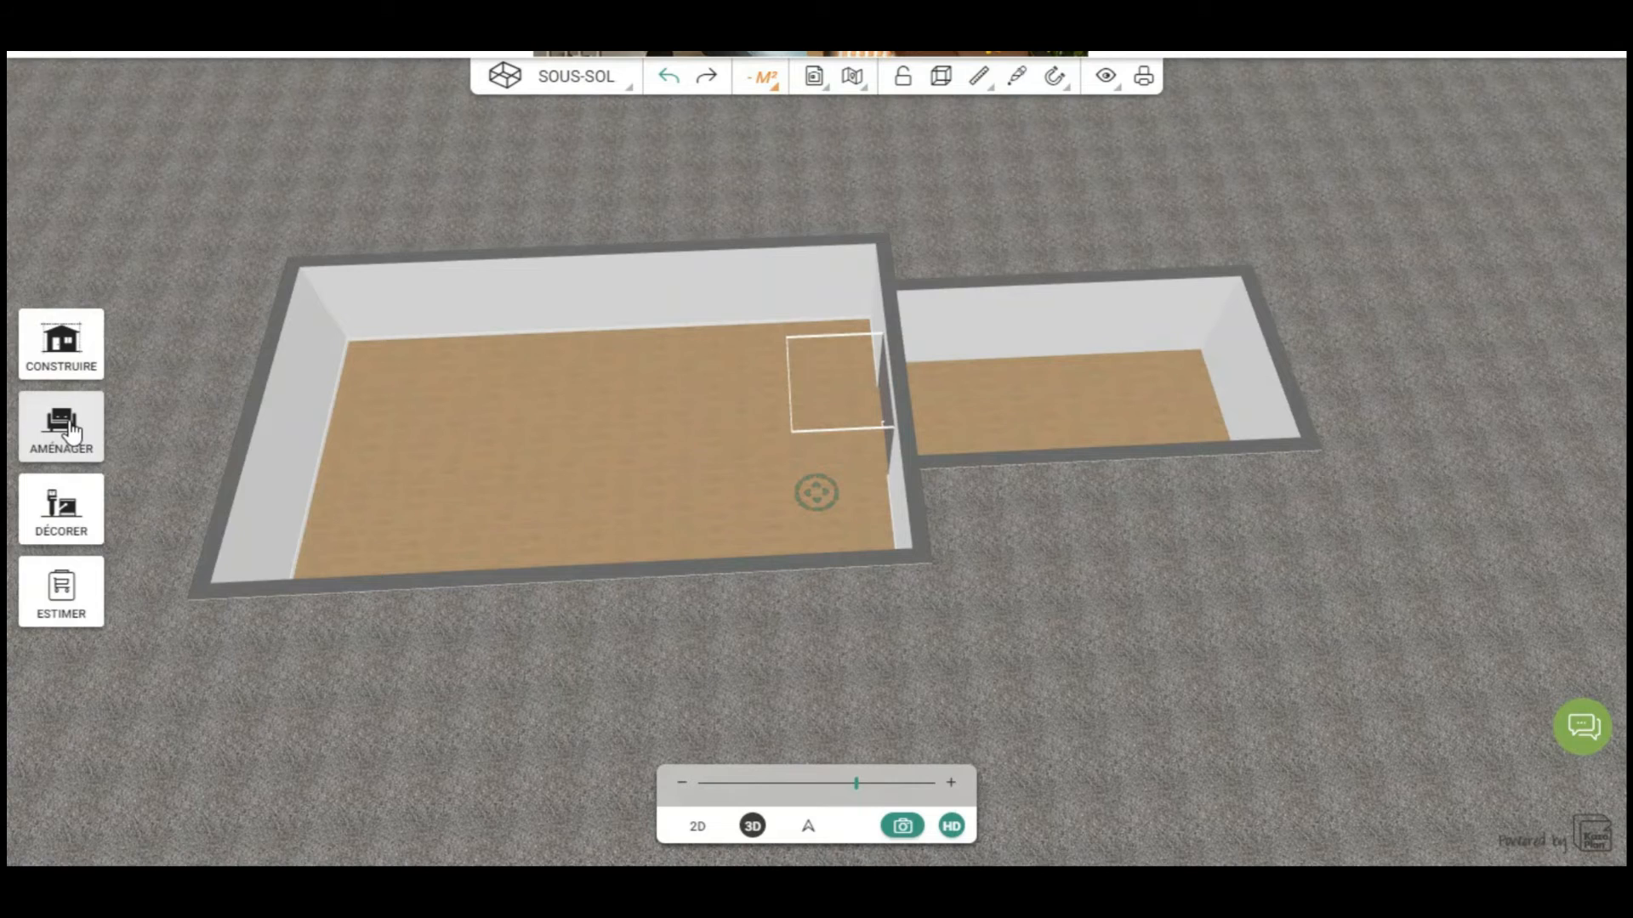
click(72, 433)
click(202, 857)
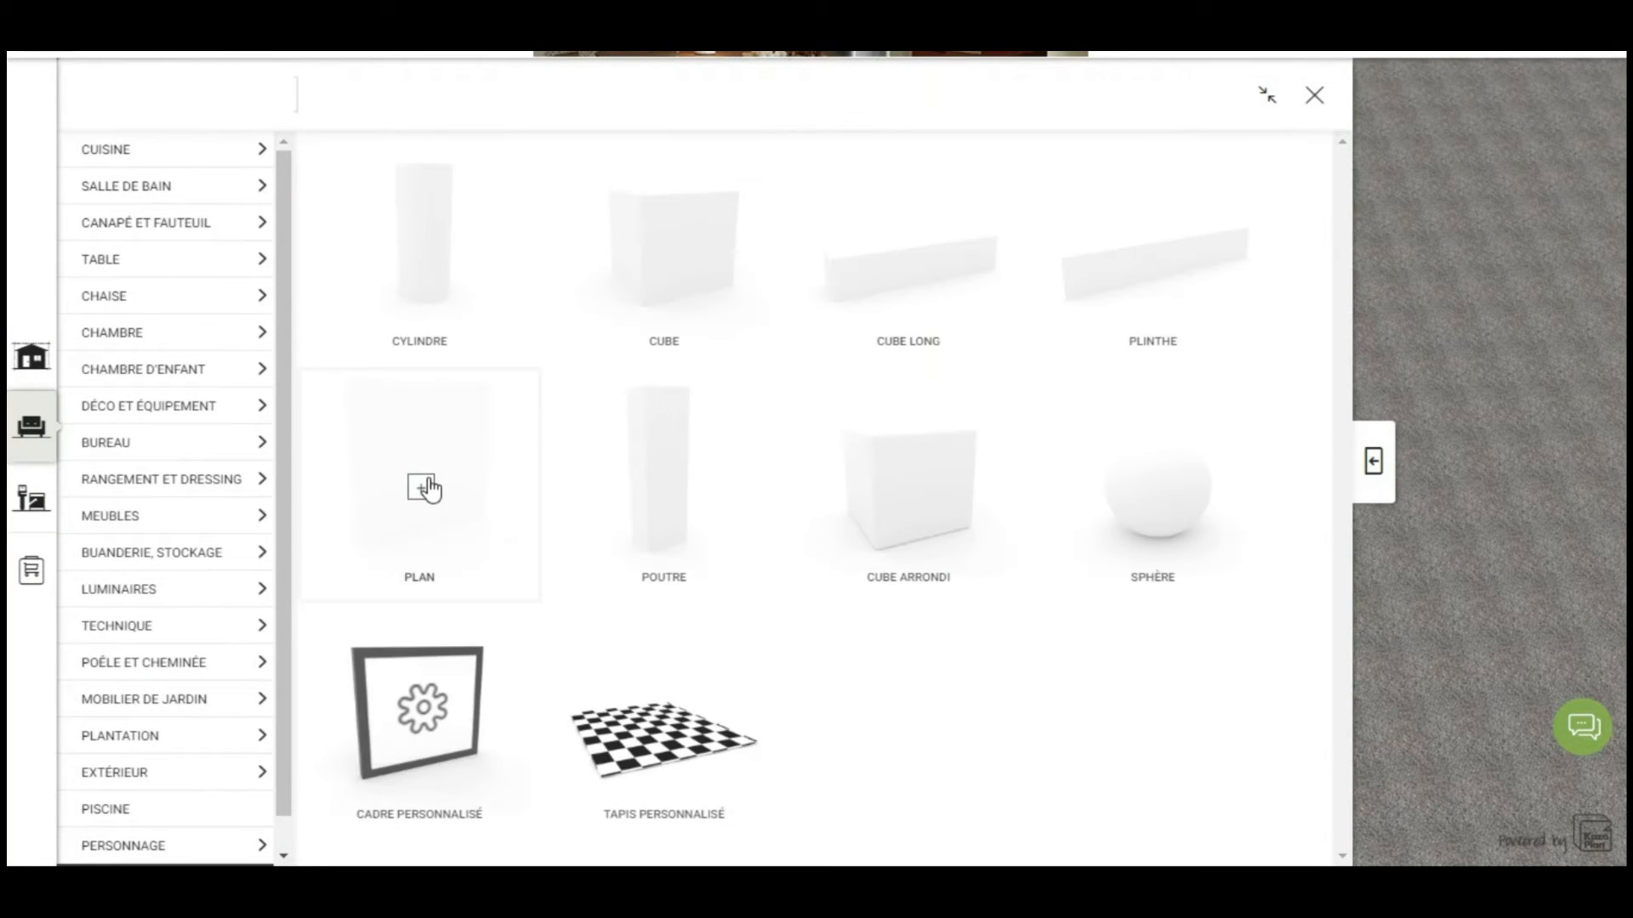
click(422, 497)
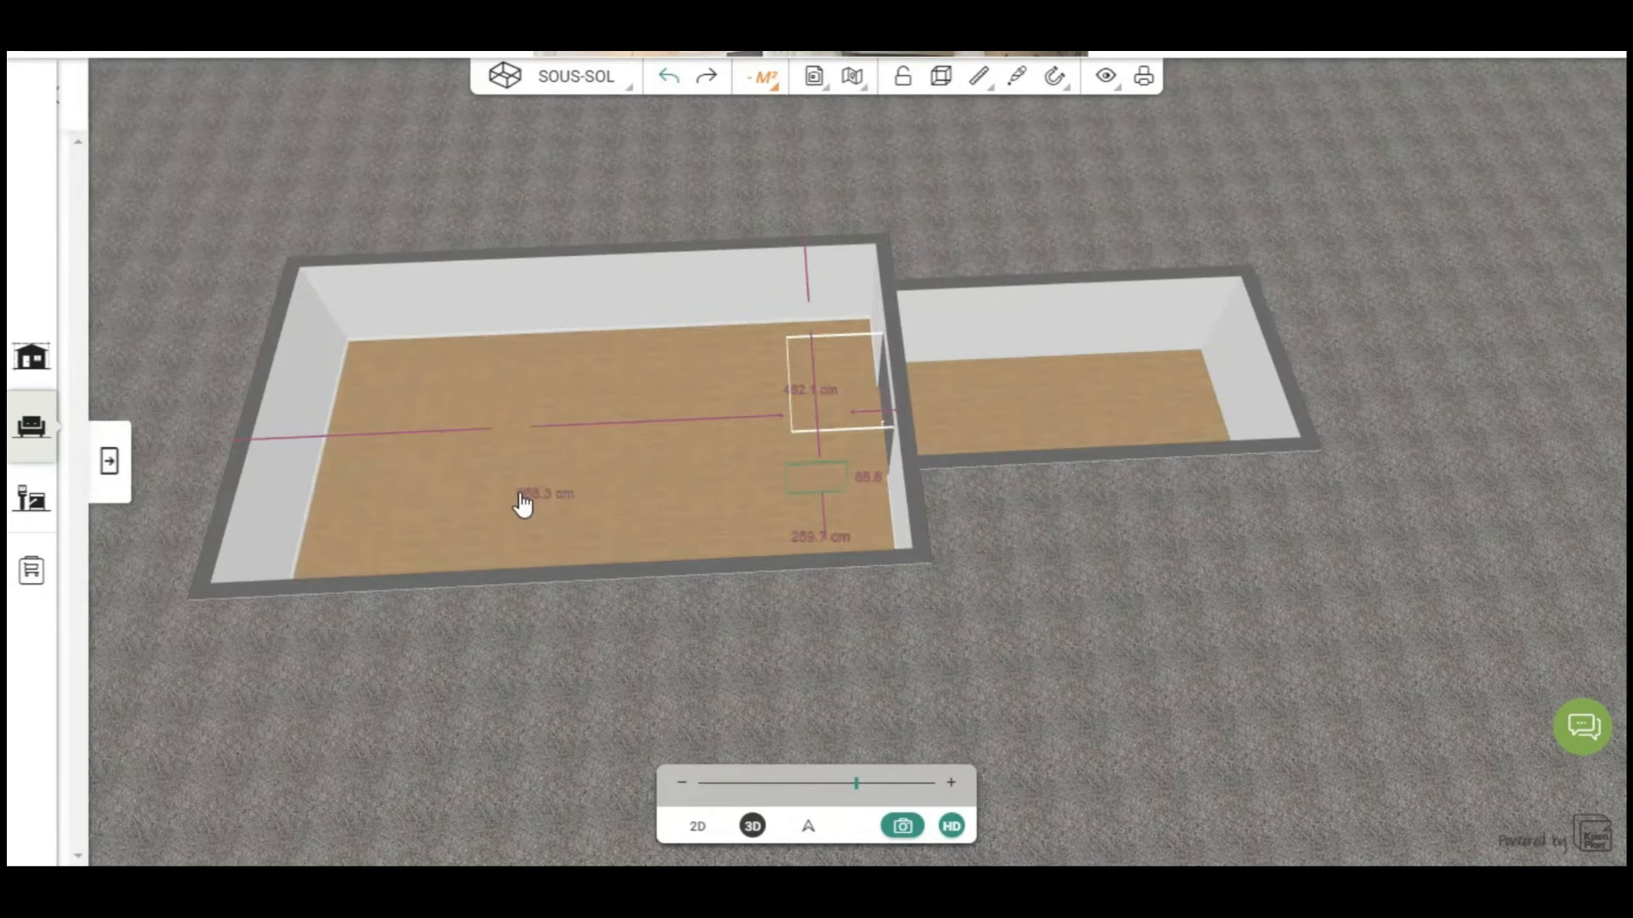
click(570, 449)
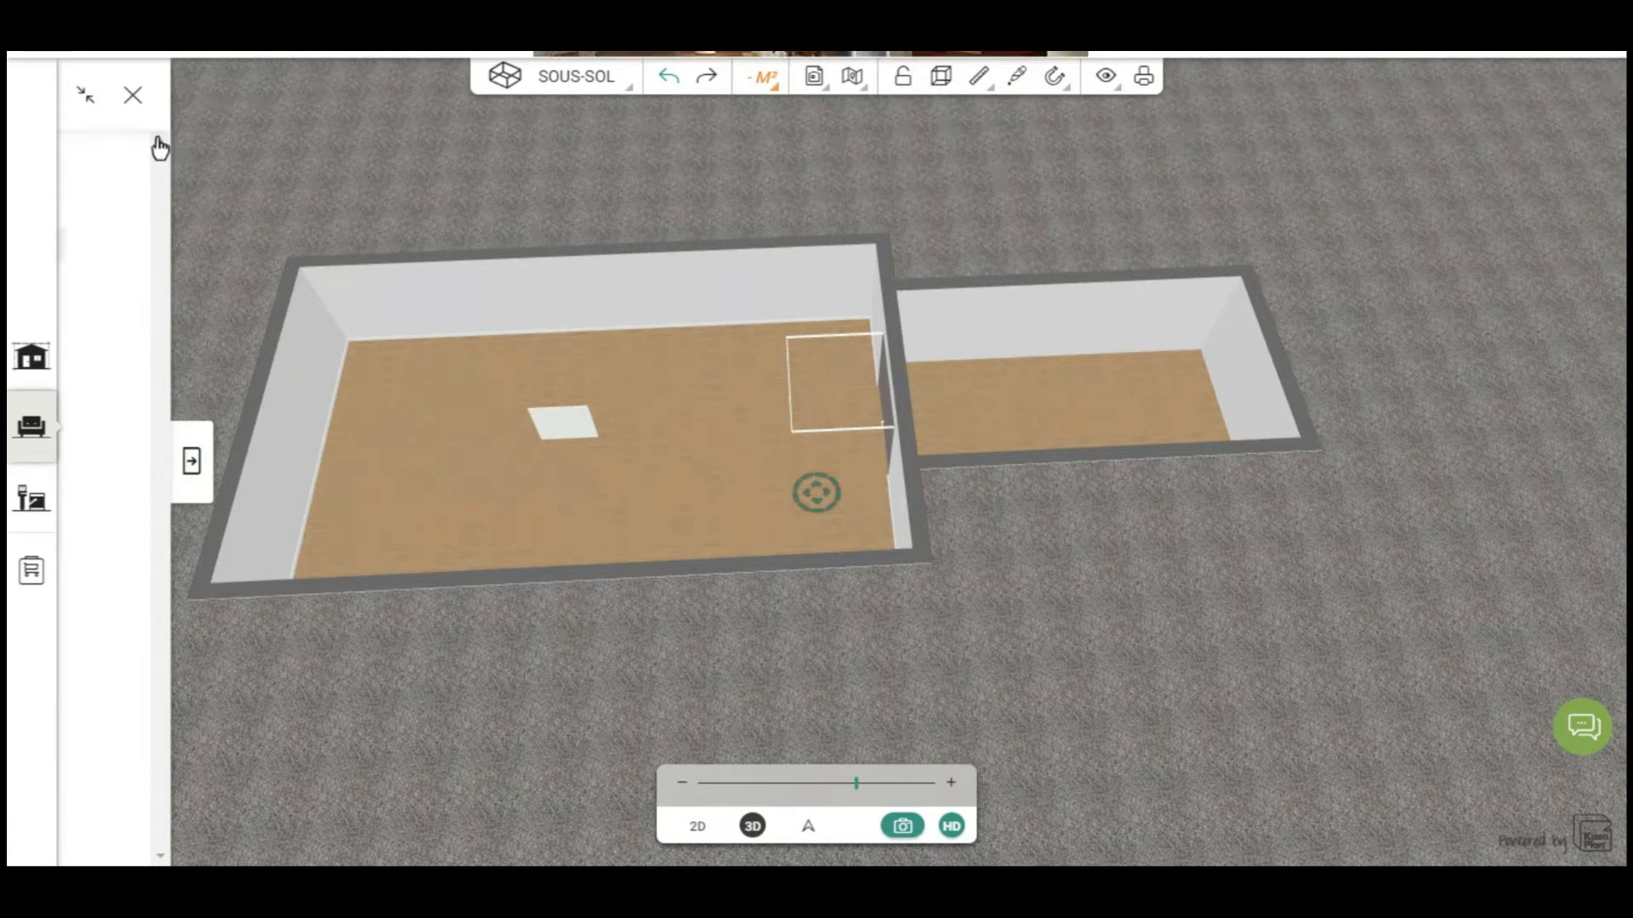
click(135, 98)
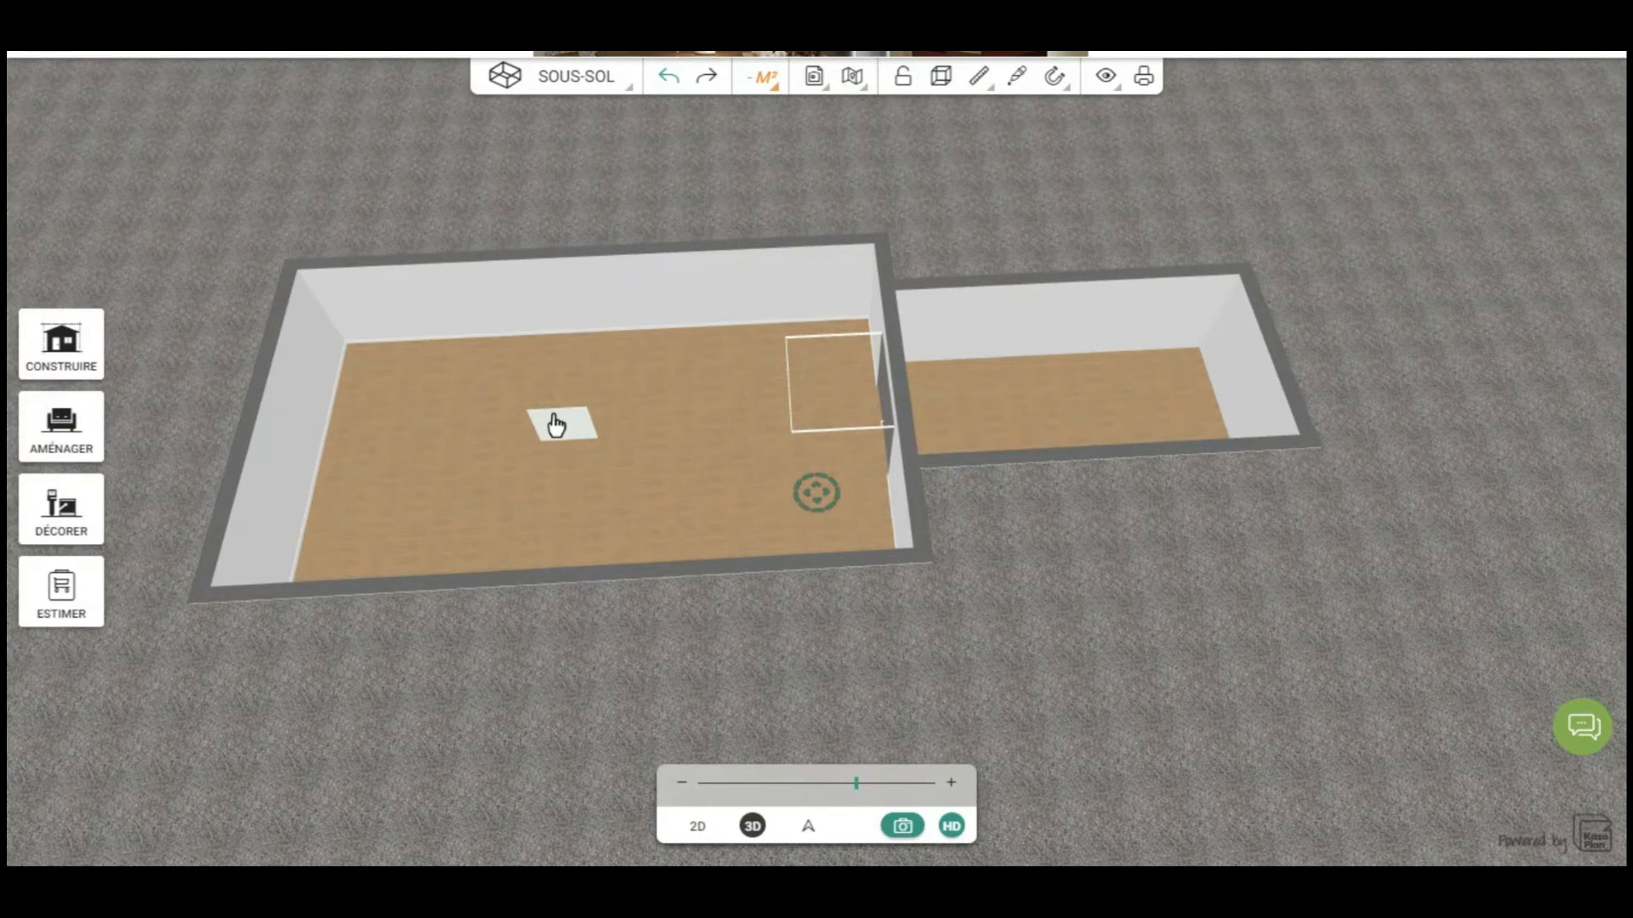
click(557, 425)
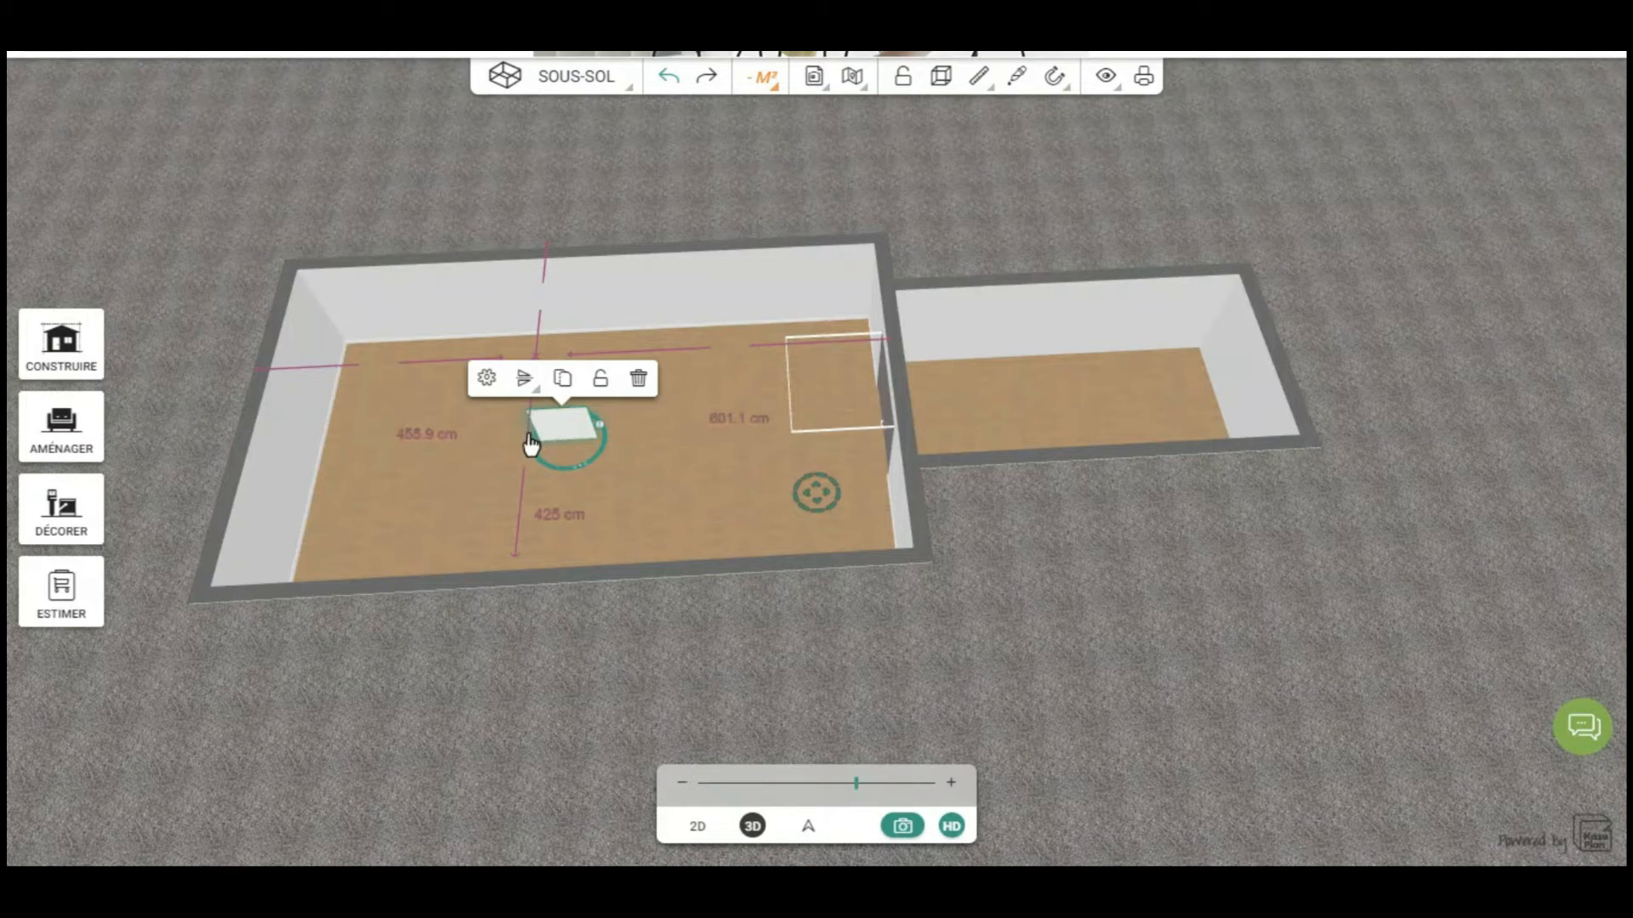
mouse_move(569, 467)
mouse_down()
mouse_move(602, 481)
mouse_move(551, 467)
mouse_move(584, 464)
mouse_move(572, 475)
mouse_up()
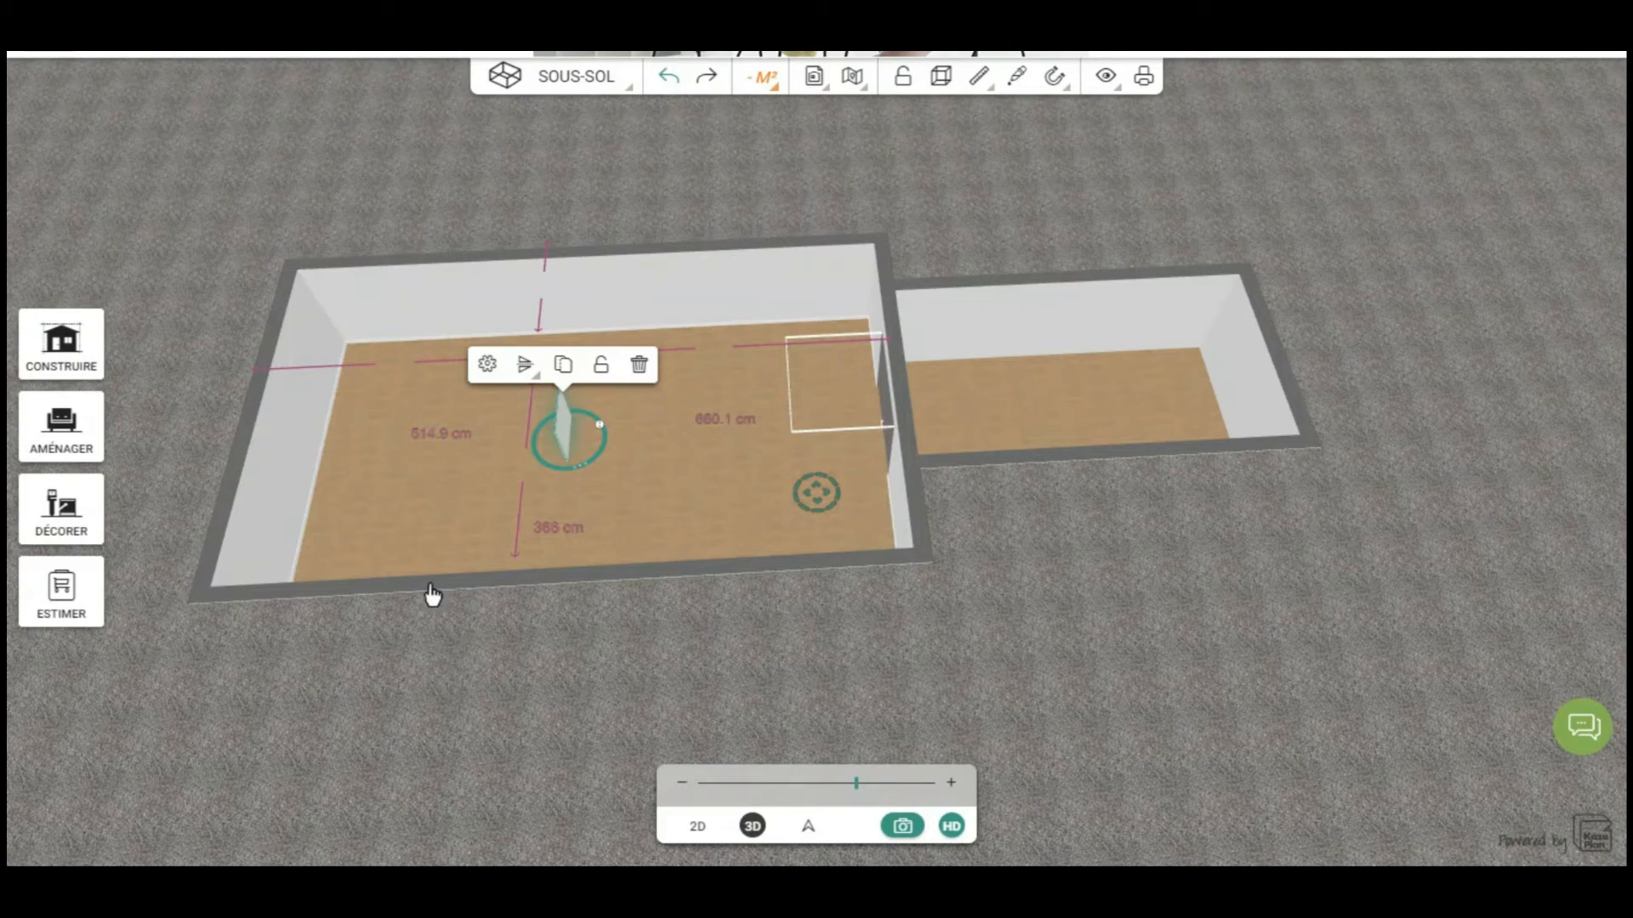
Step: Move the plane across the main basement room toward the garage door, about 371 cm from the door wall
drag(500, 653, 910, 627)
drag(1162, 636, 1224, 630)
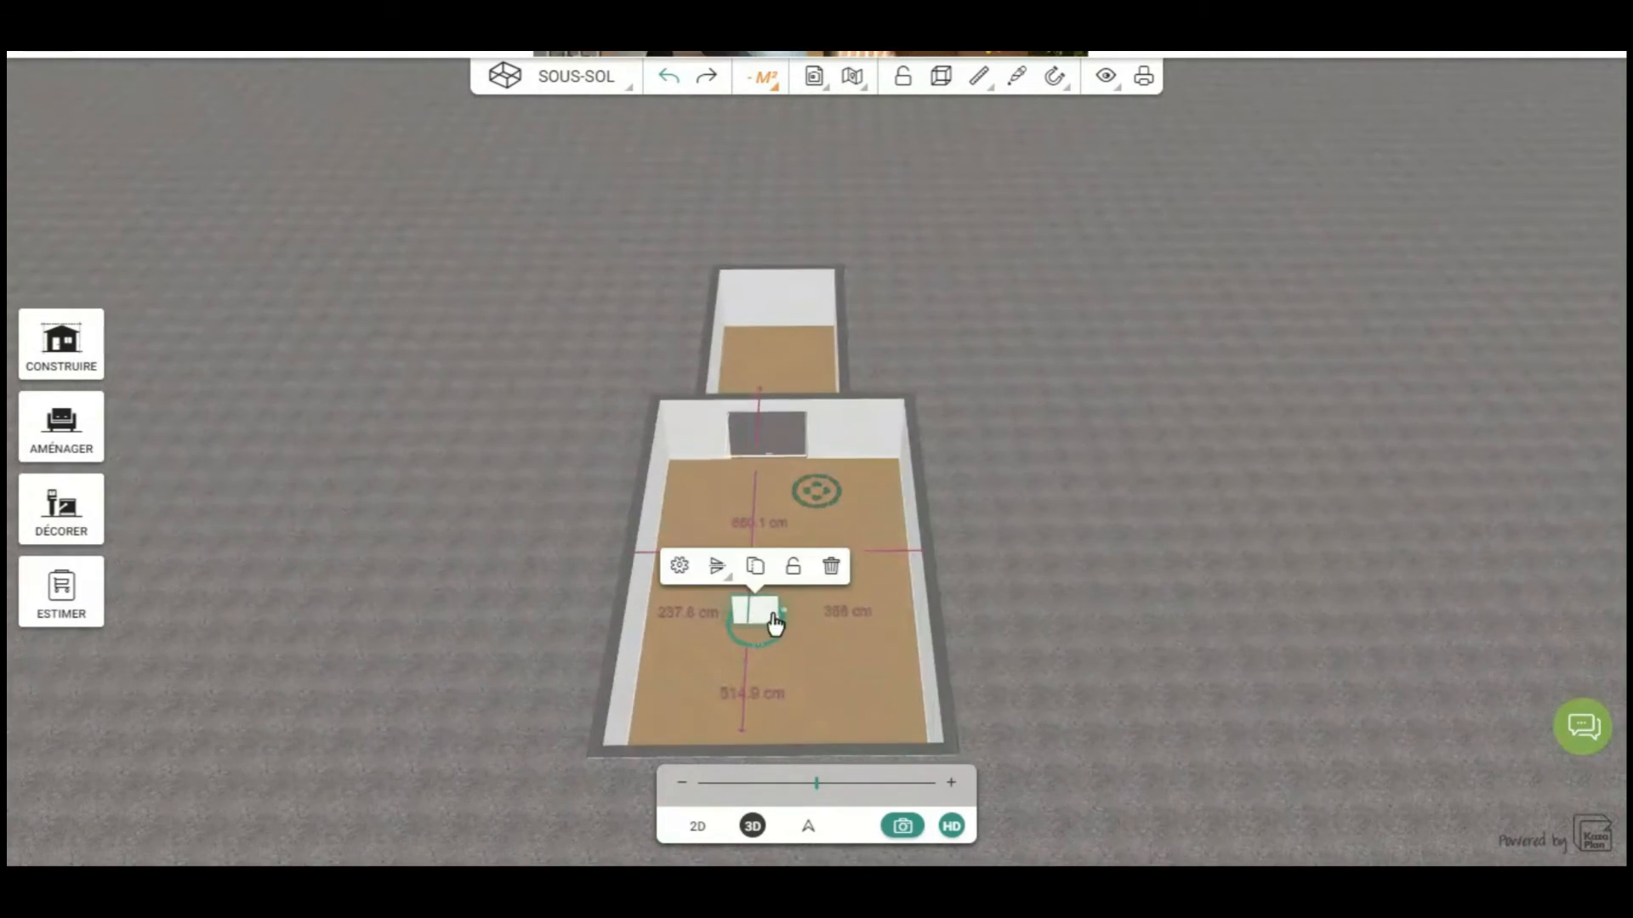
drag(759, 624, 768, 540)
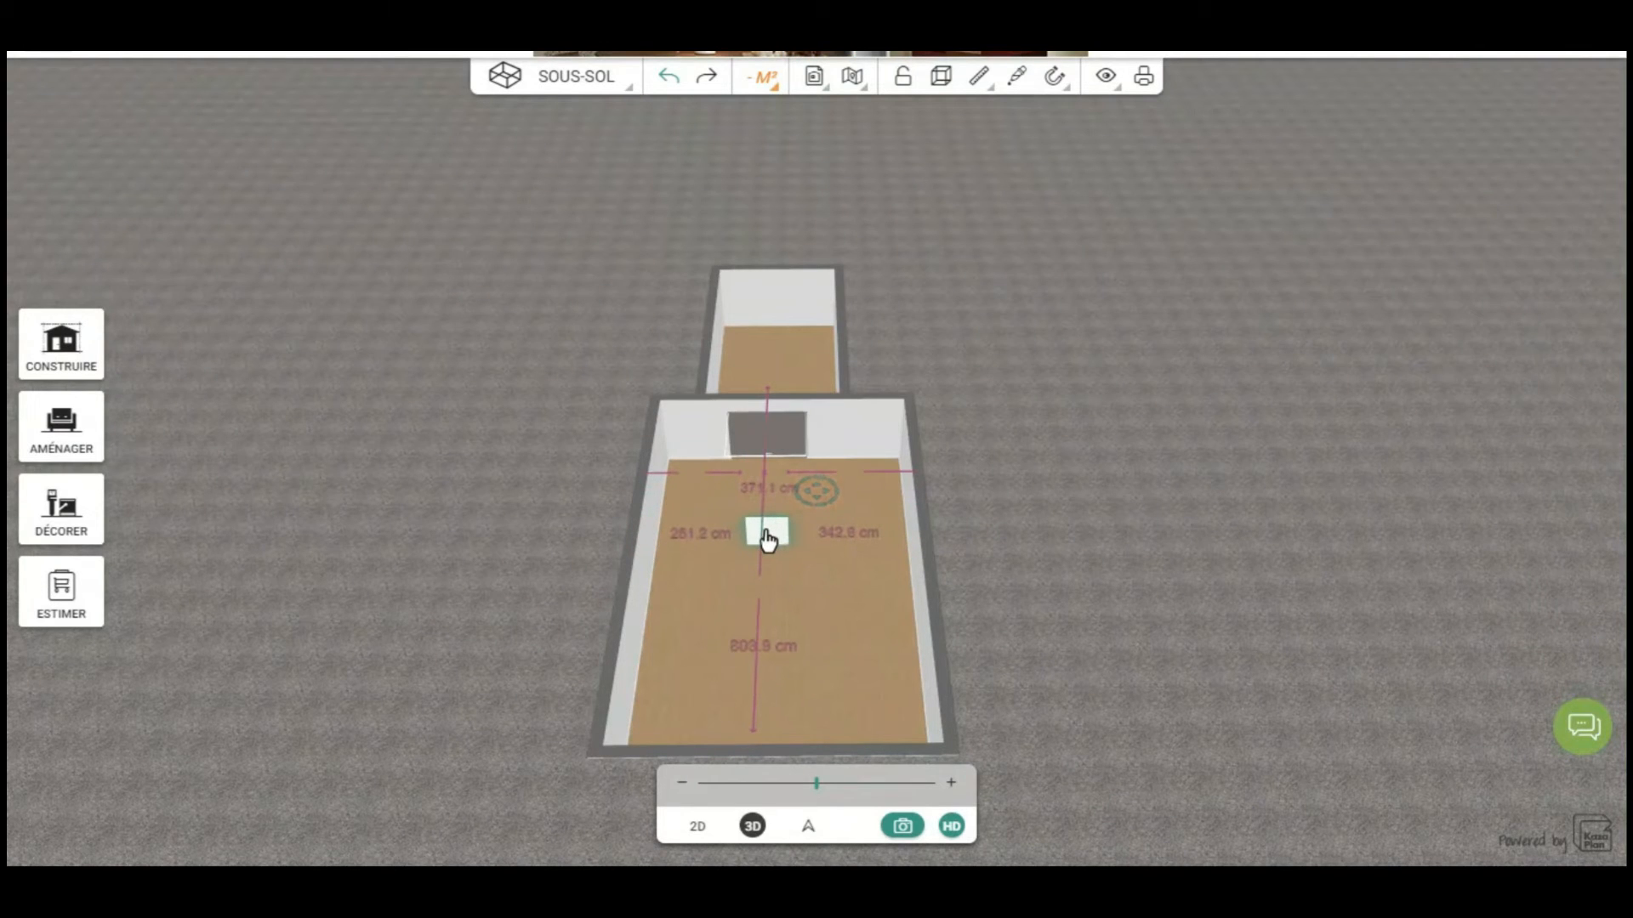
click(774, 549)
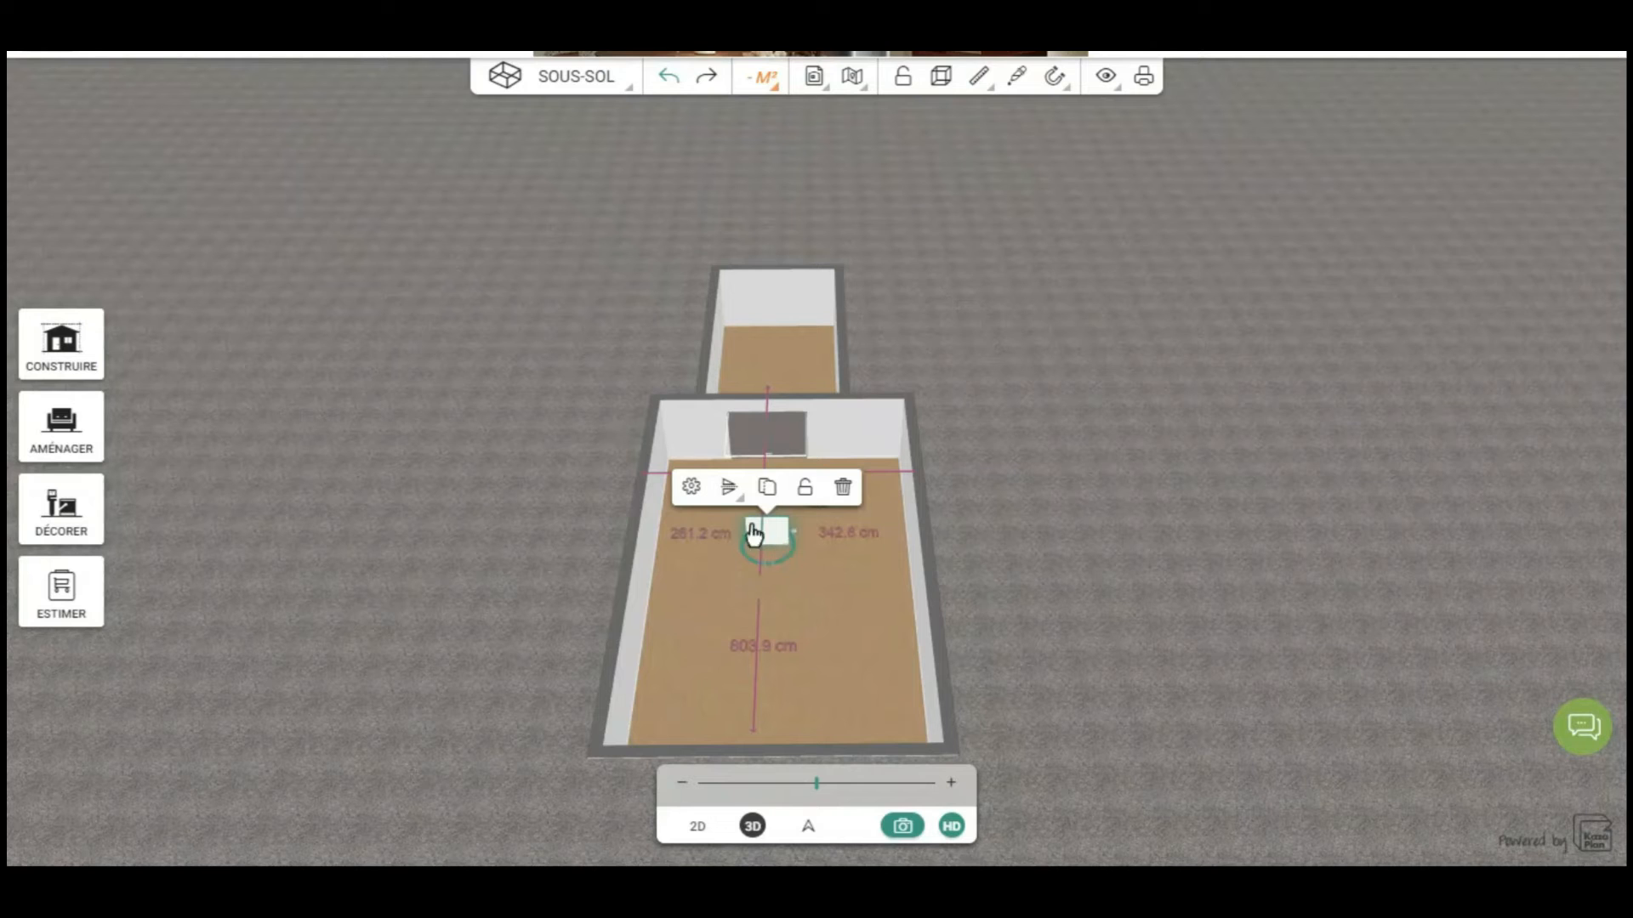
Step: Set the plane's height to 762 cm and its width to 400 cm
click(690, 488)
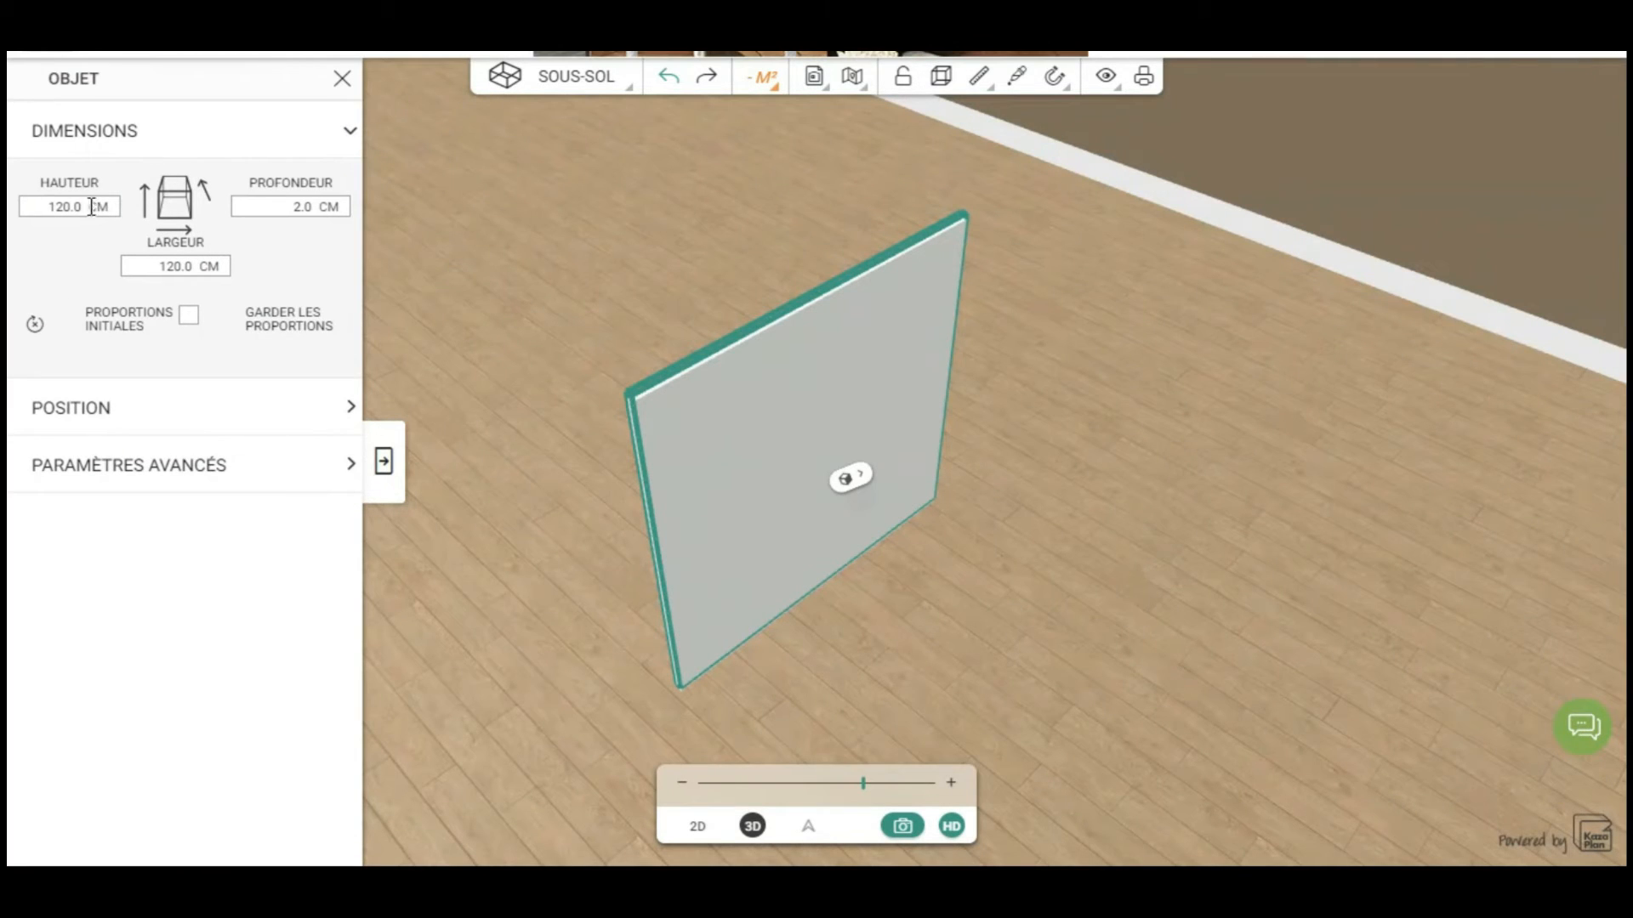
drag(85, 207, 12, 217)
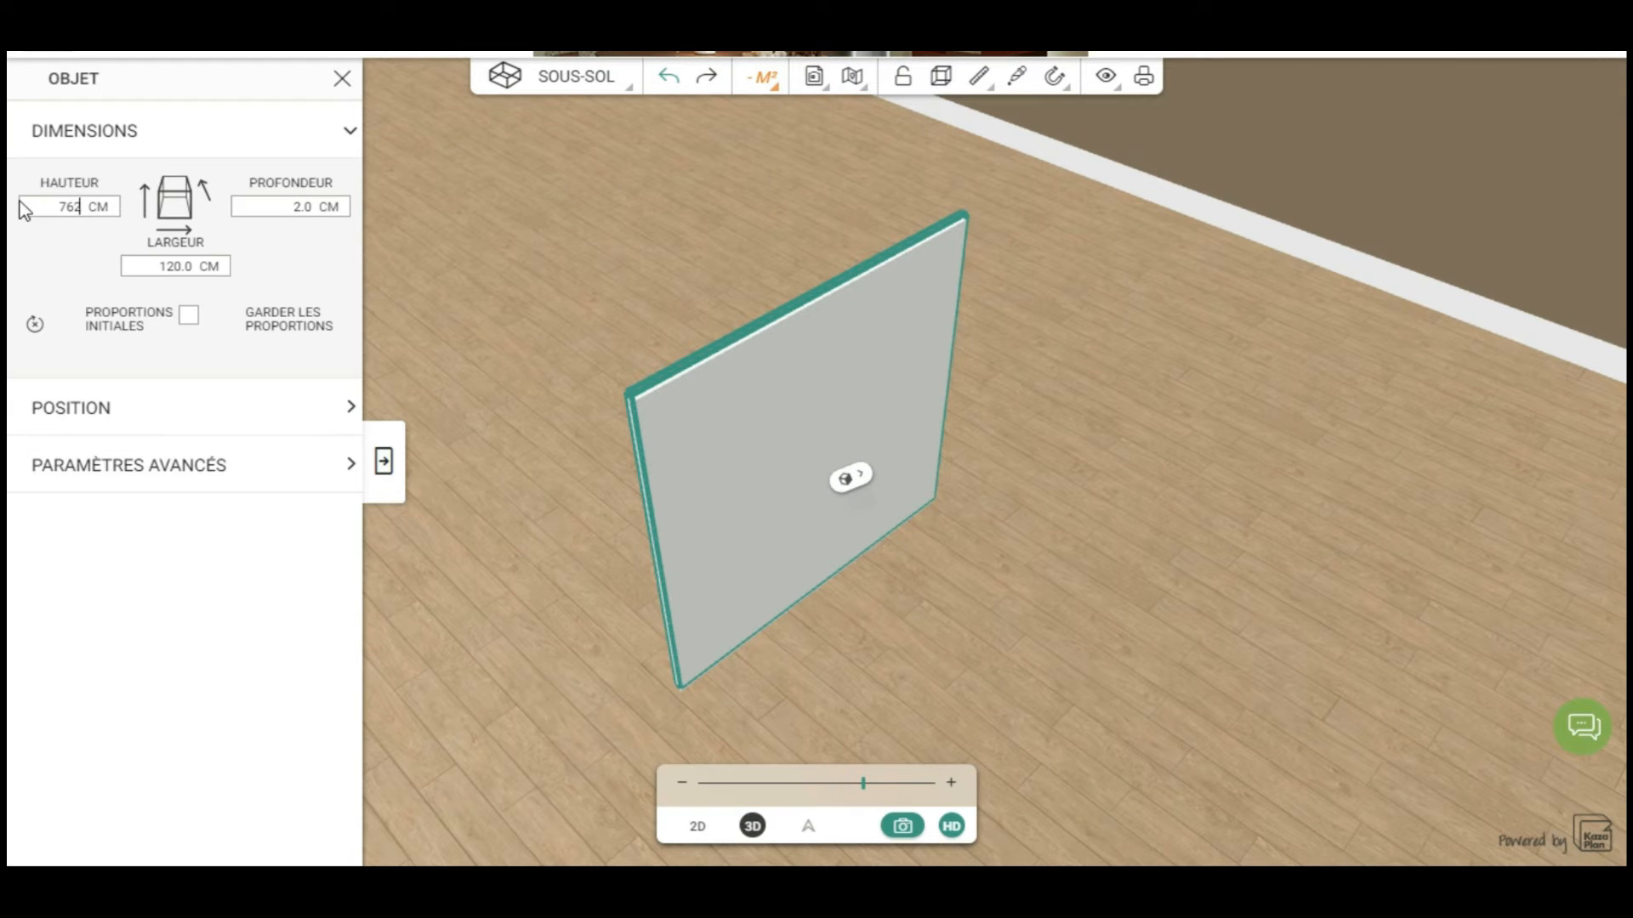
click(198, 268)
double_click(200, 269)
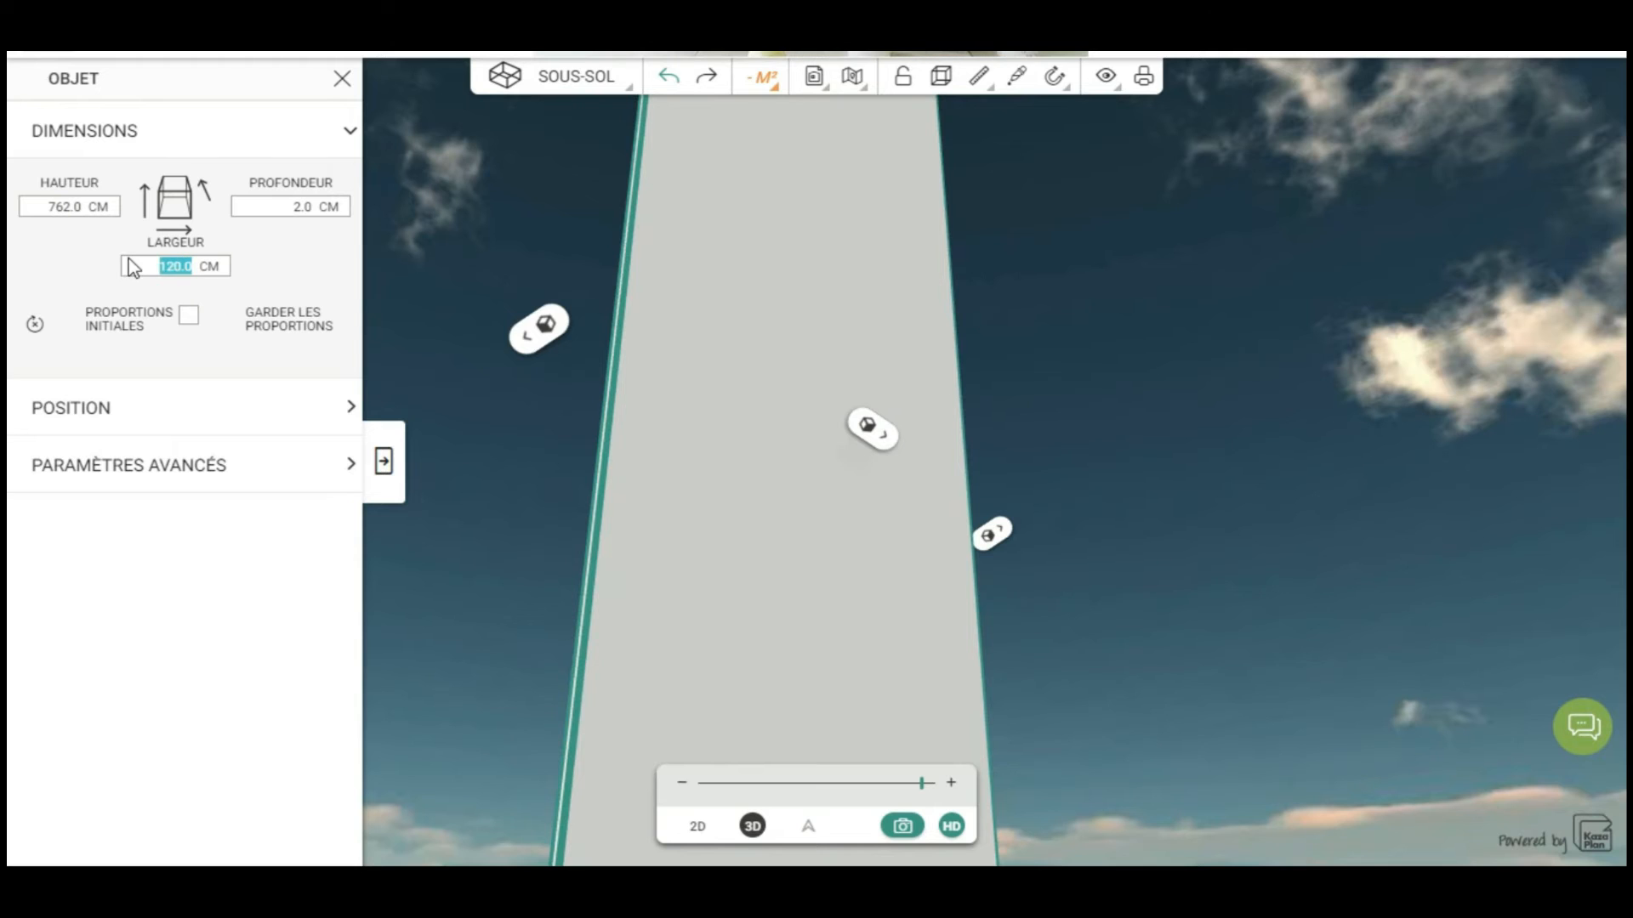
text(40)
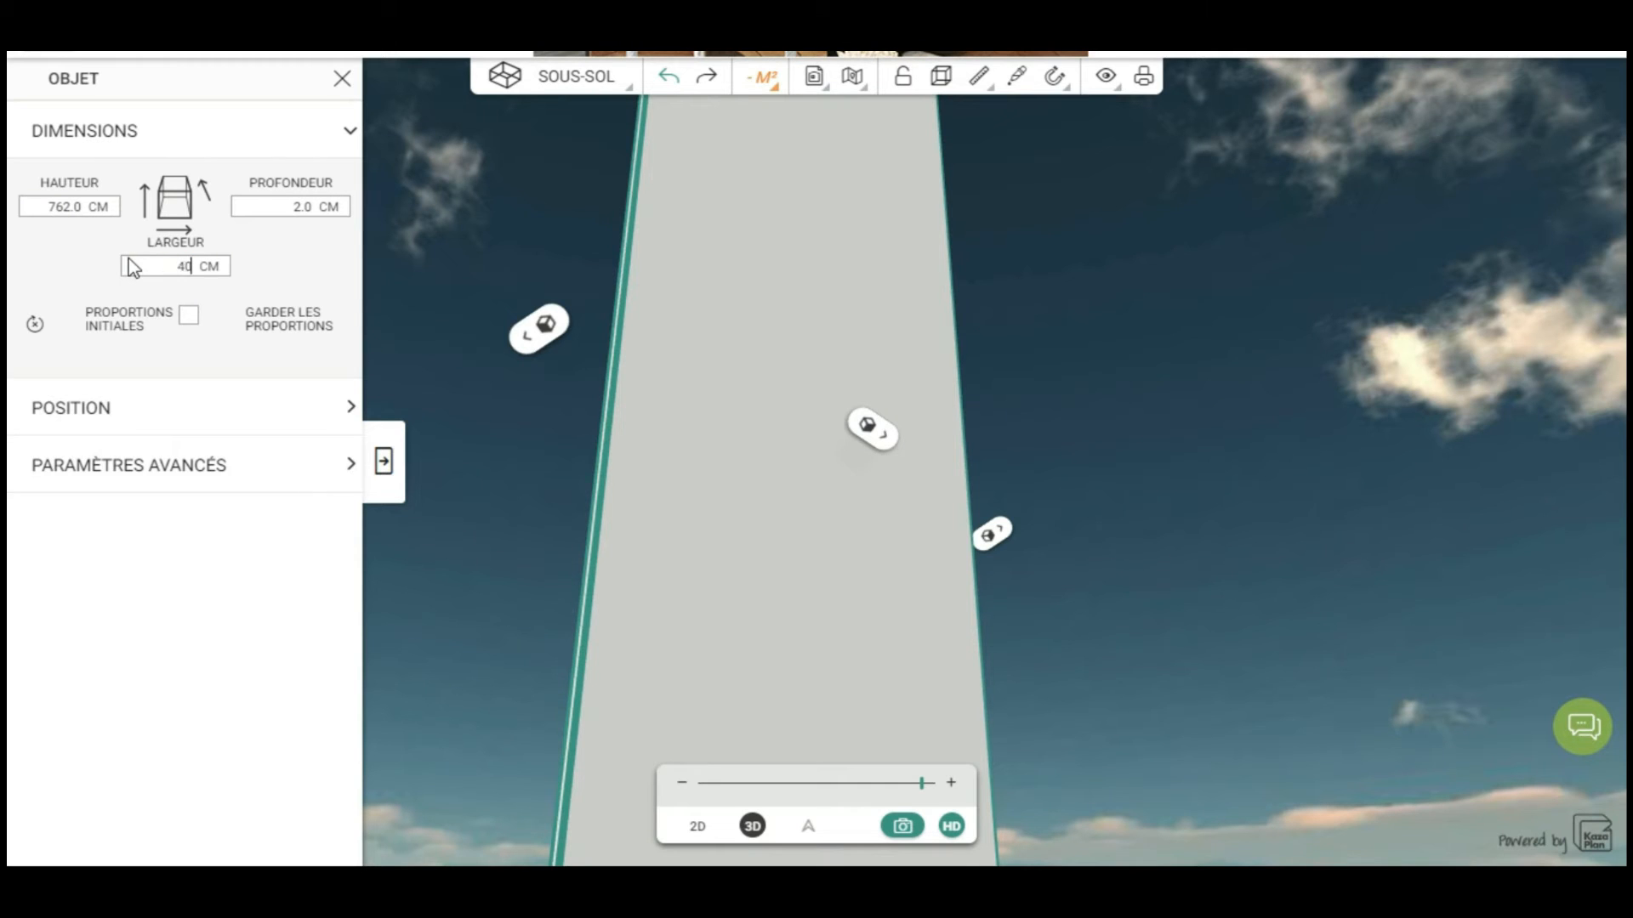
text(0)
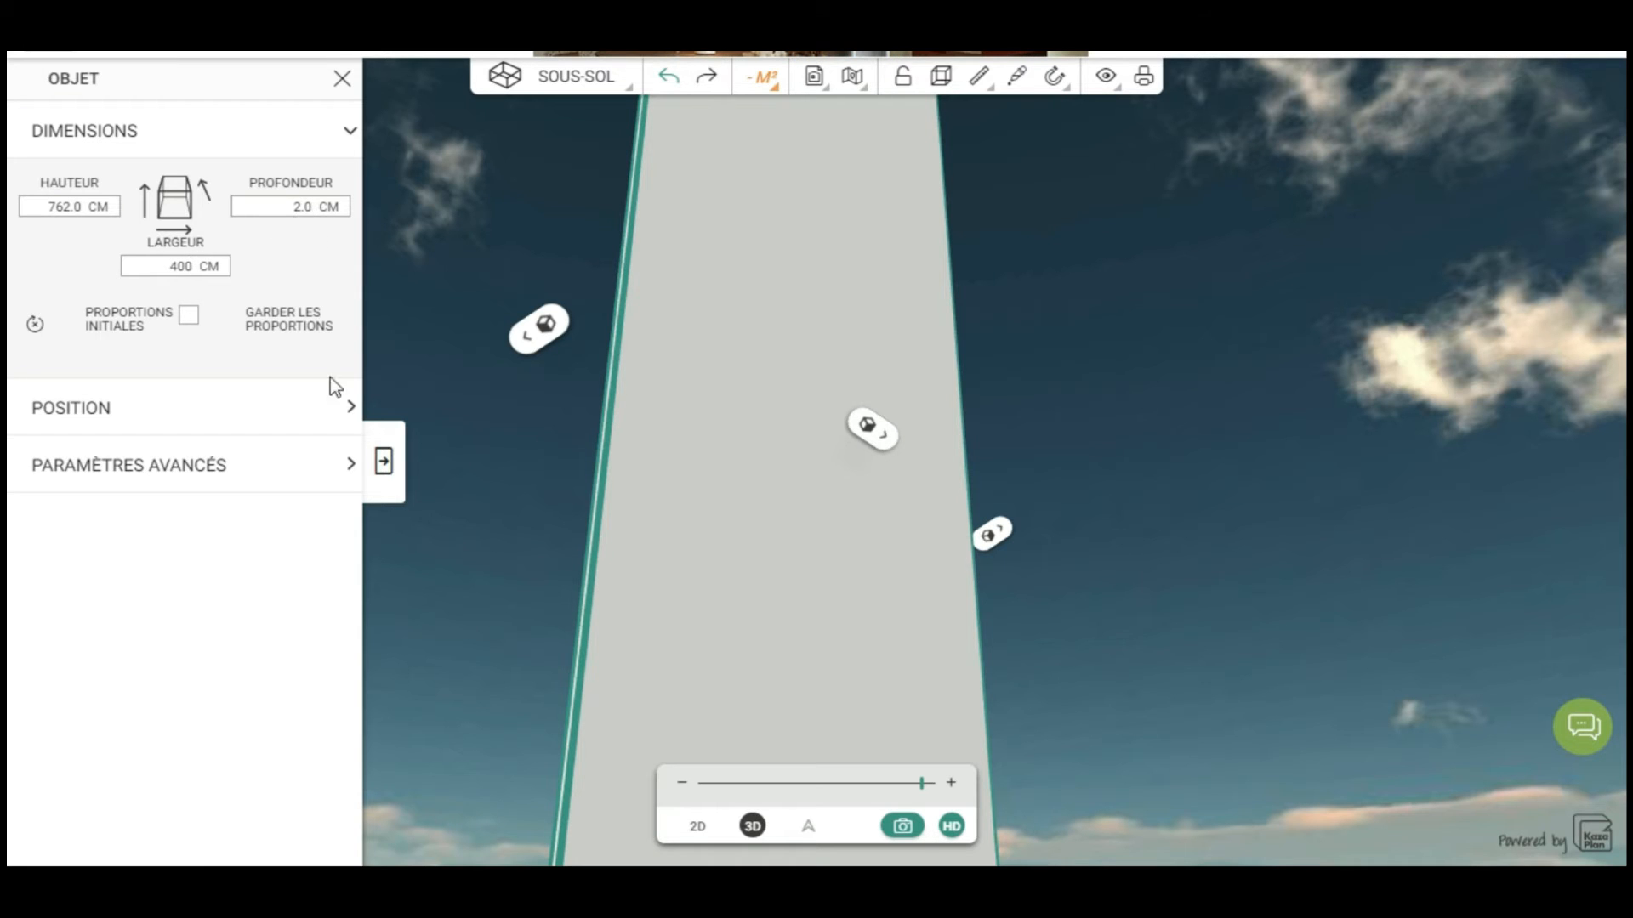
click(383, 462)
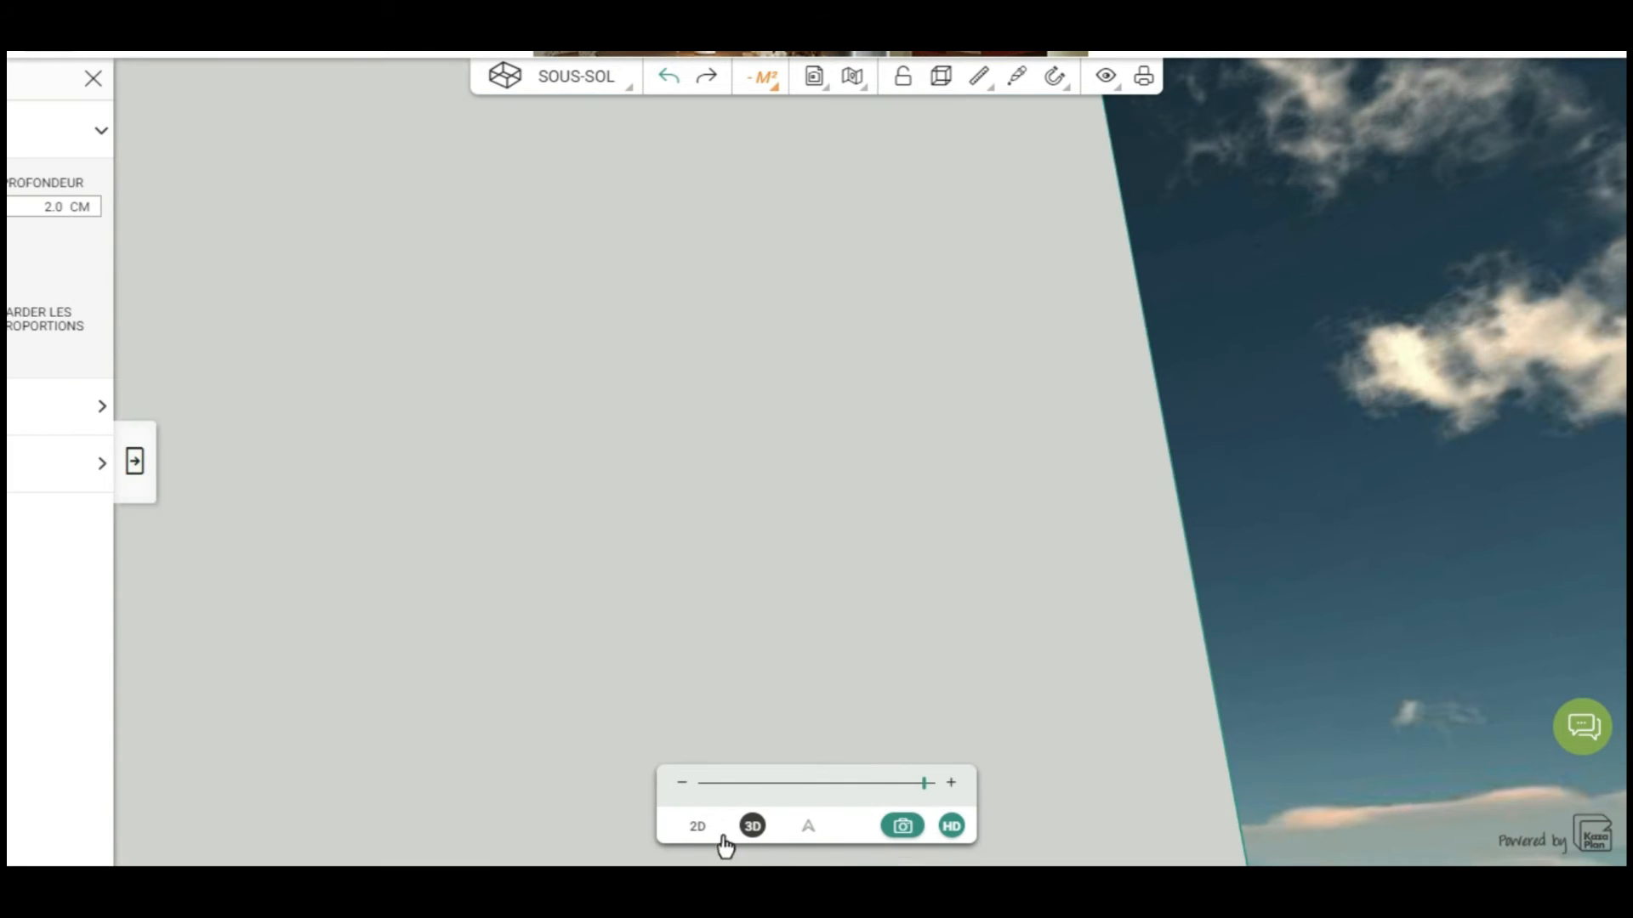
click(752, 825)
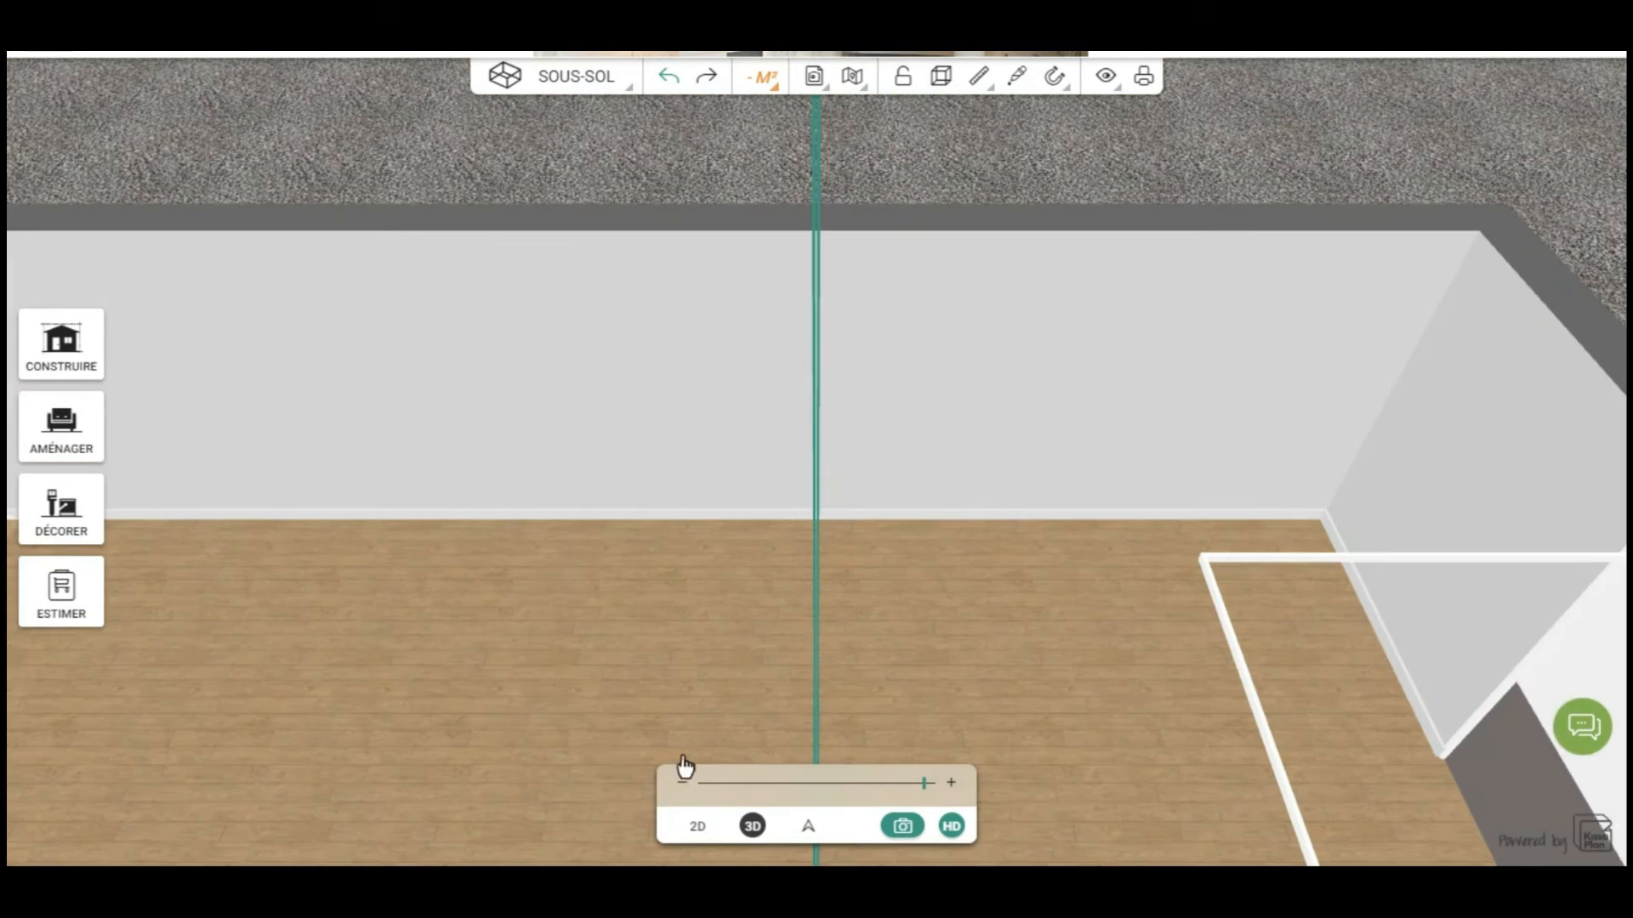
Step: Move the enlarged plane through the garage door wall into the adjoining room, about 28 cm from the wall behind it
drag(587, 695, 654, 722)
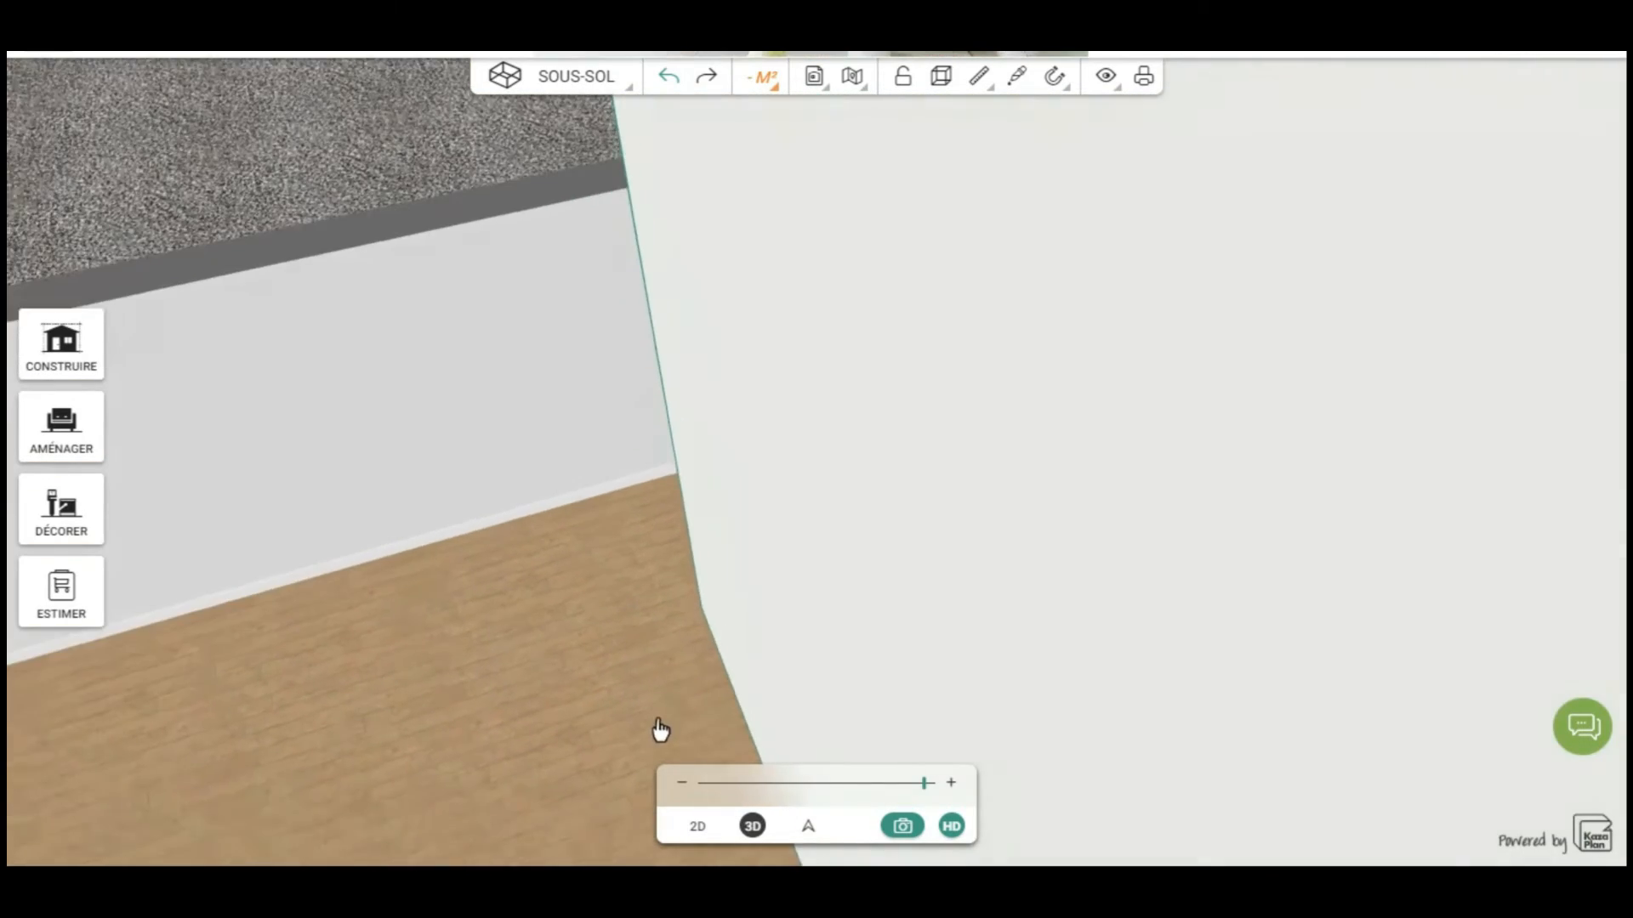
scroll(651, 734, down, 2)
scroll(653, 745, down, 3)
drag(922, 765, 831, 773)
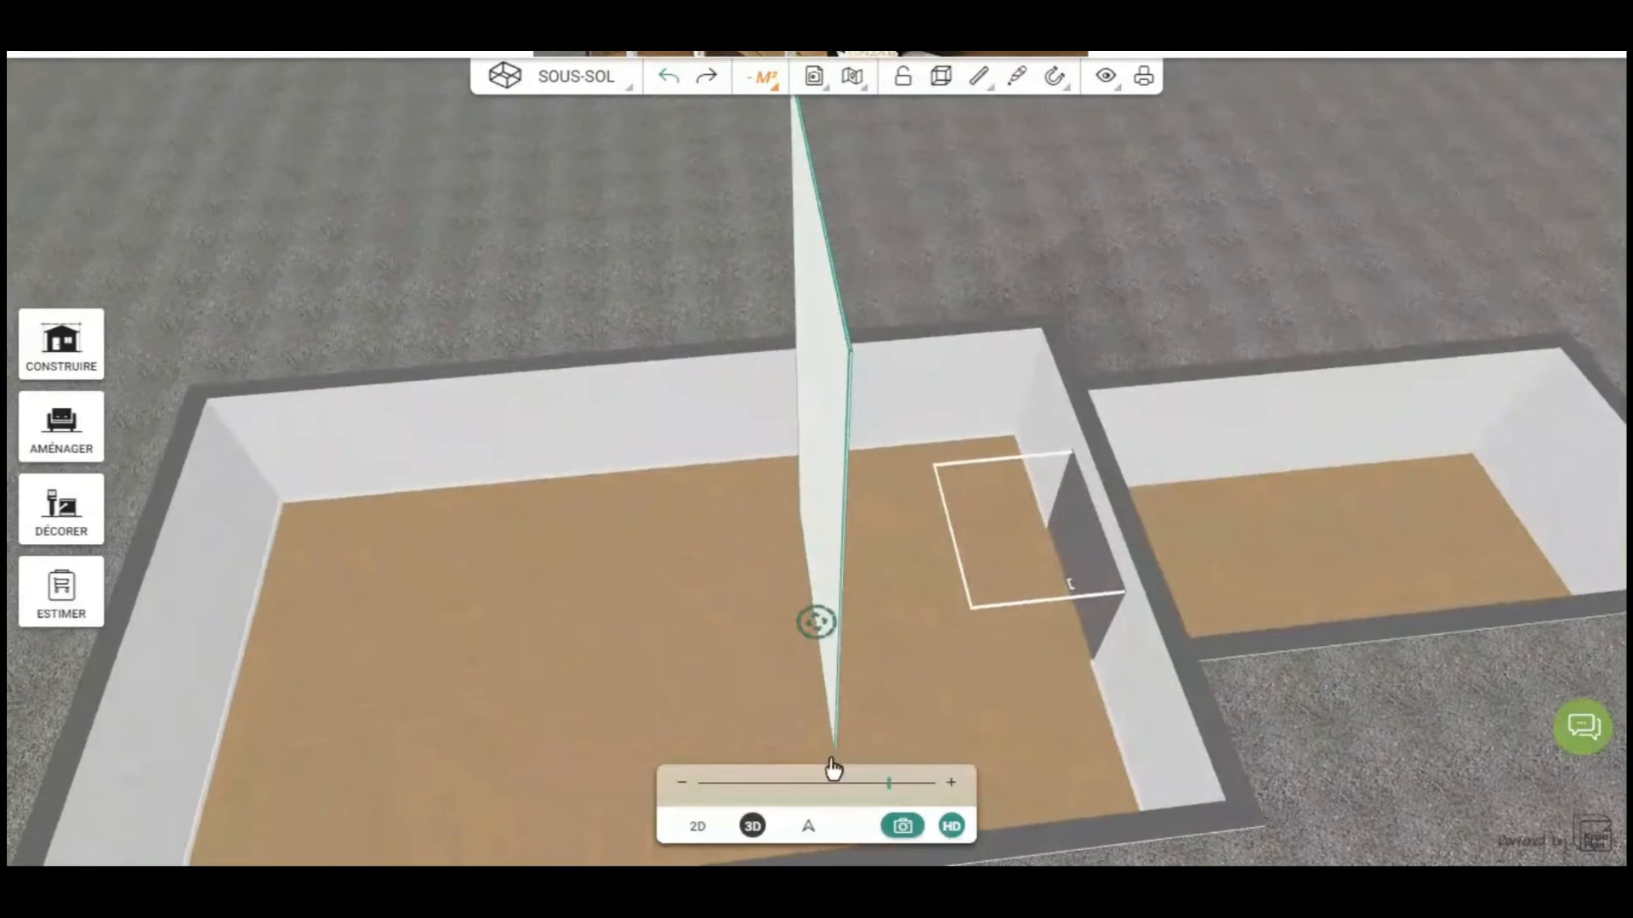
drag(896, 729, 922, 707)
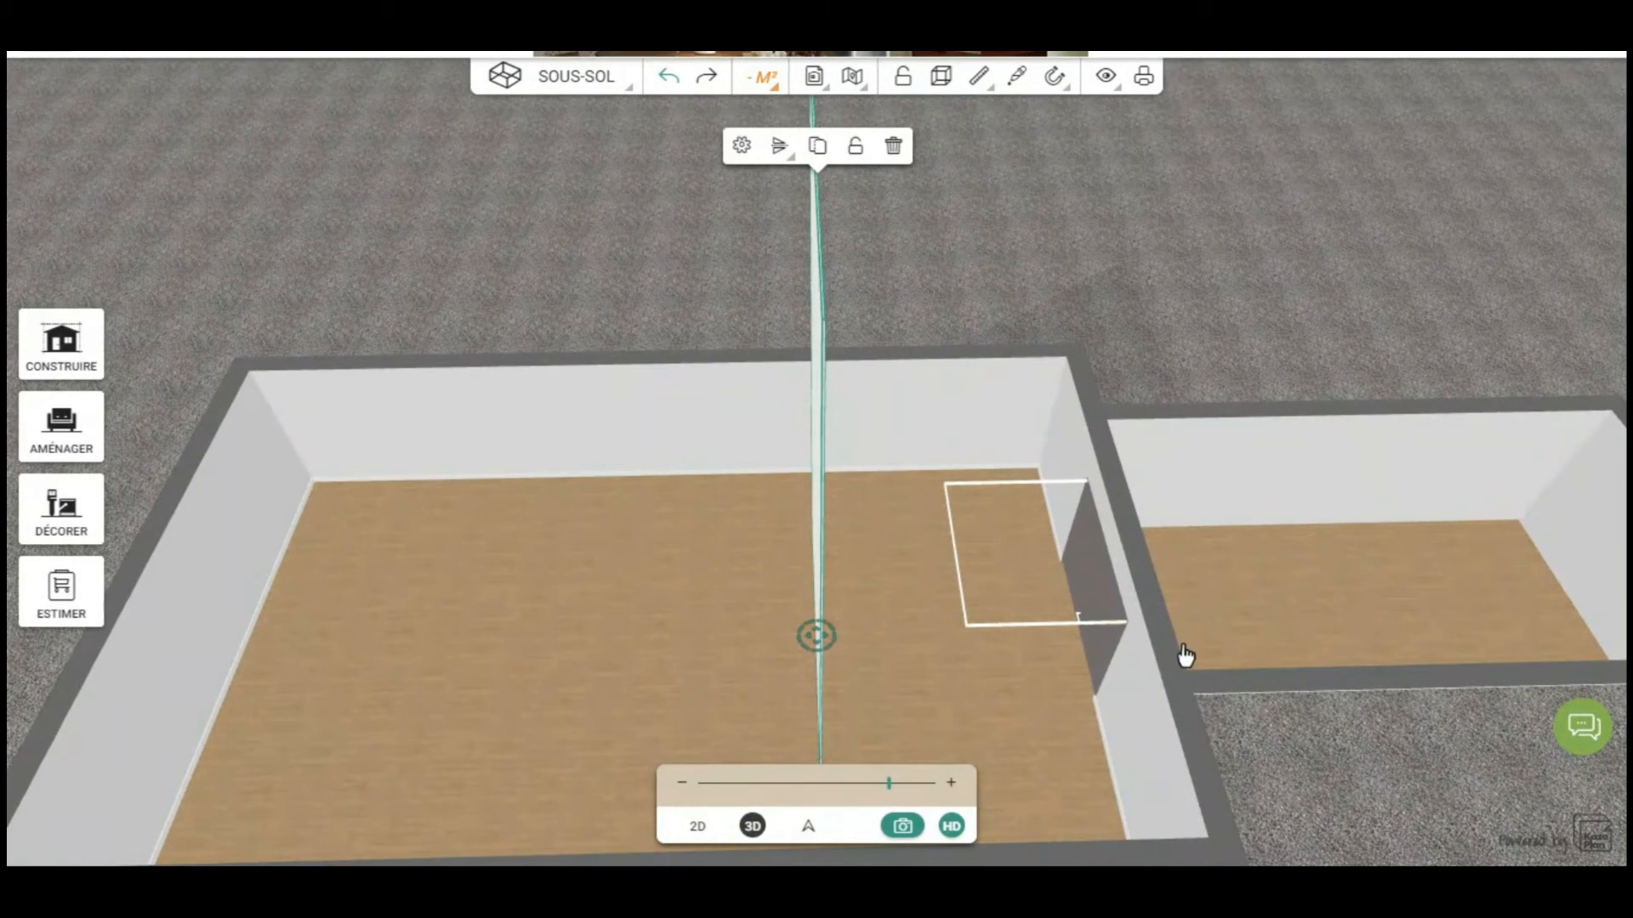
click(1092, 579)
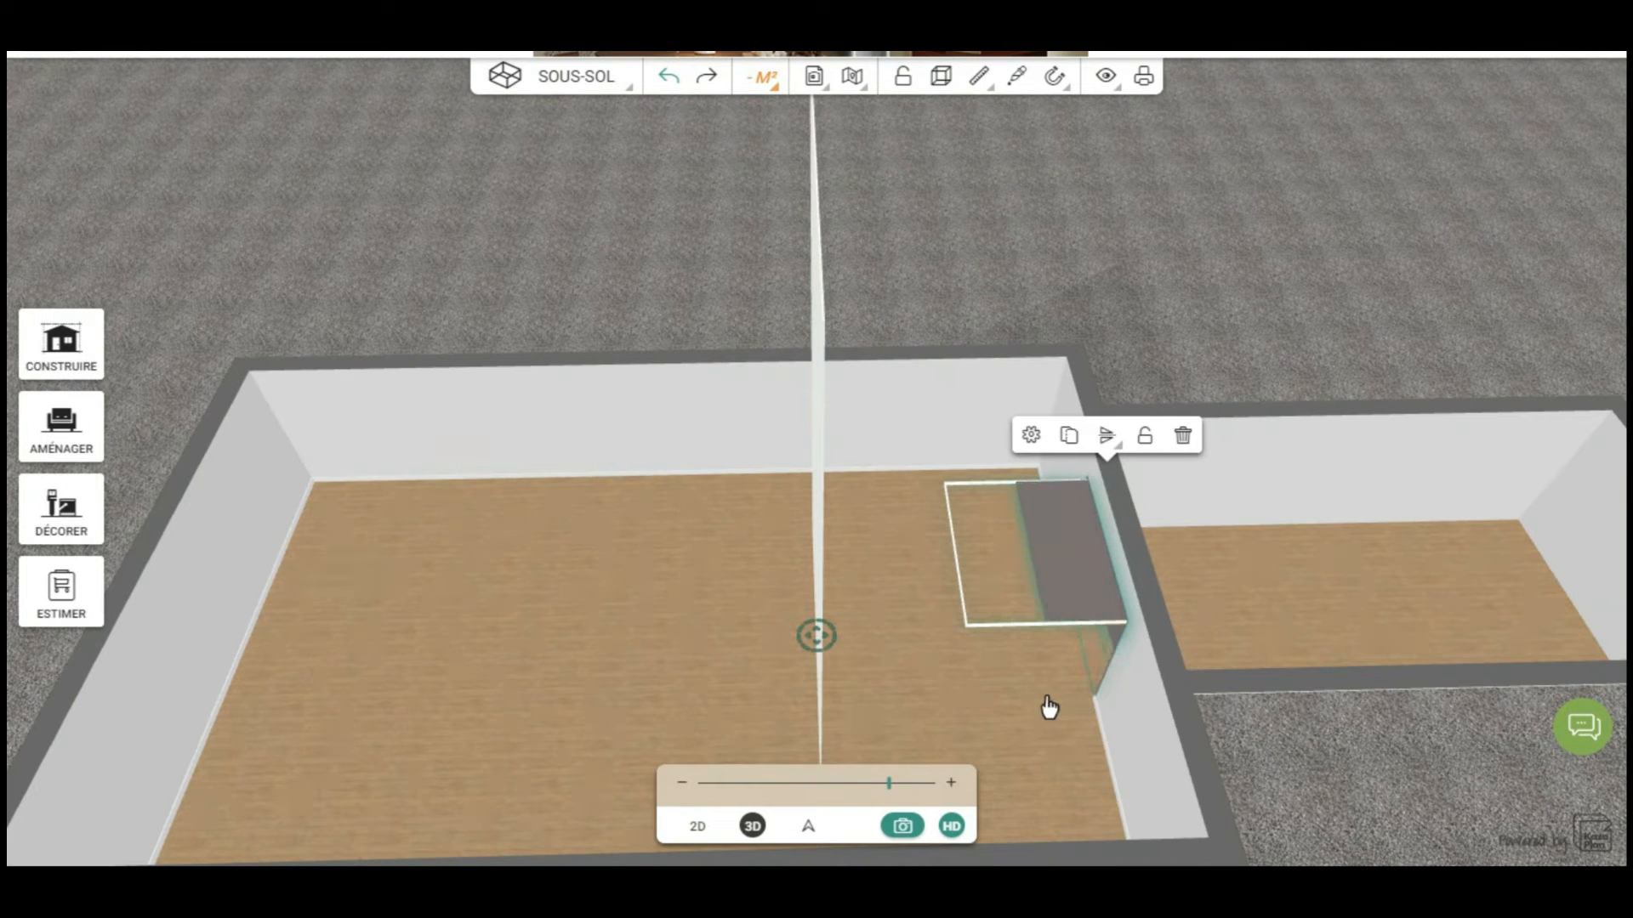
click(816, 422)
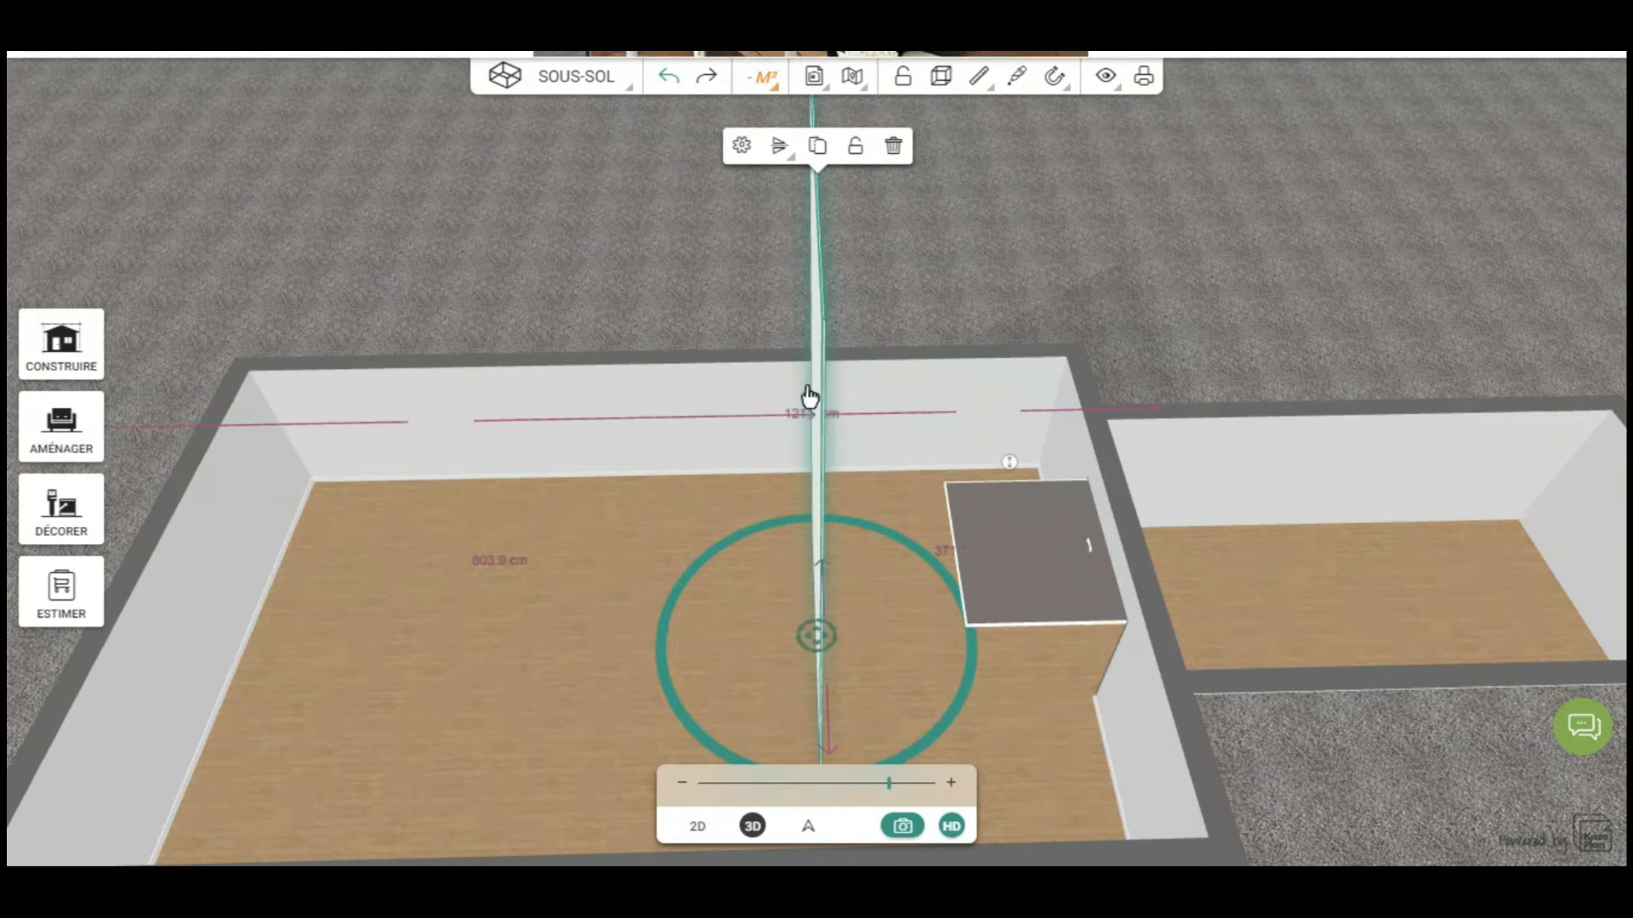
click(740, 152)
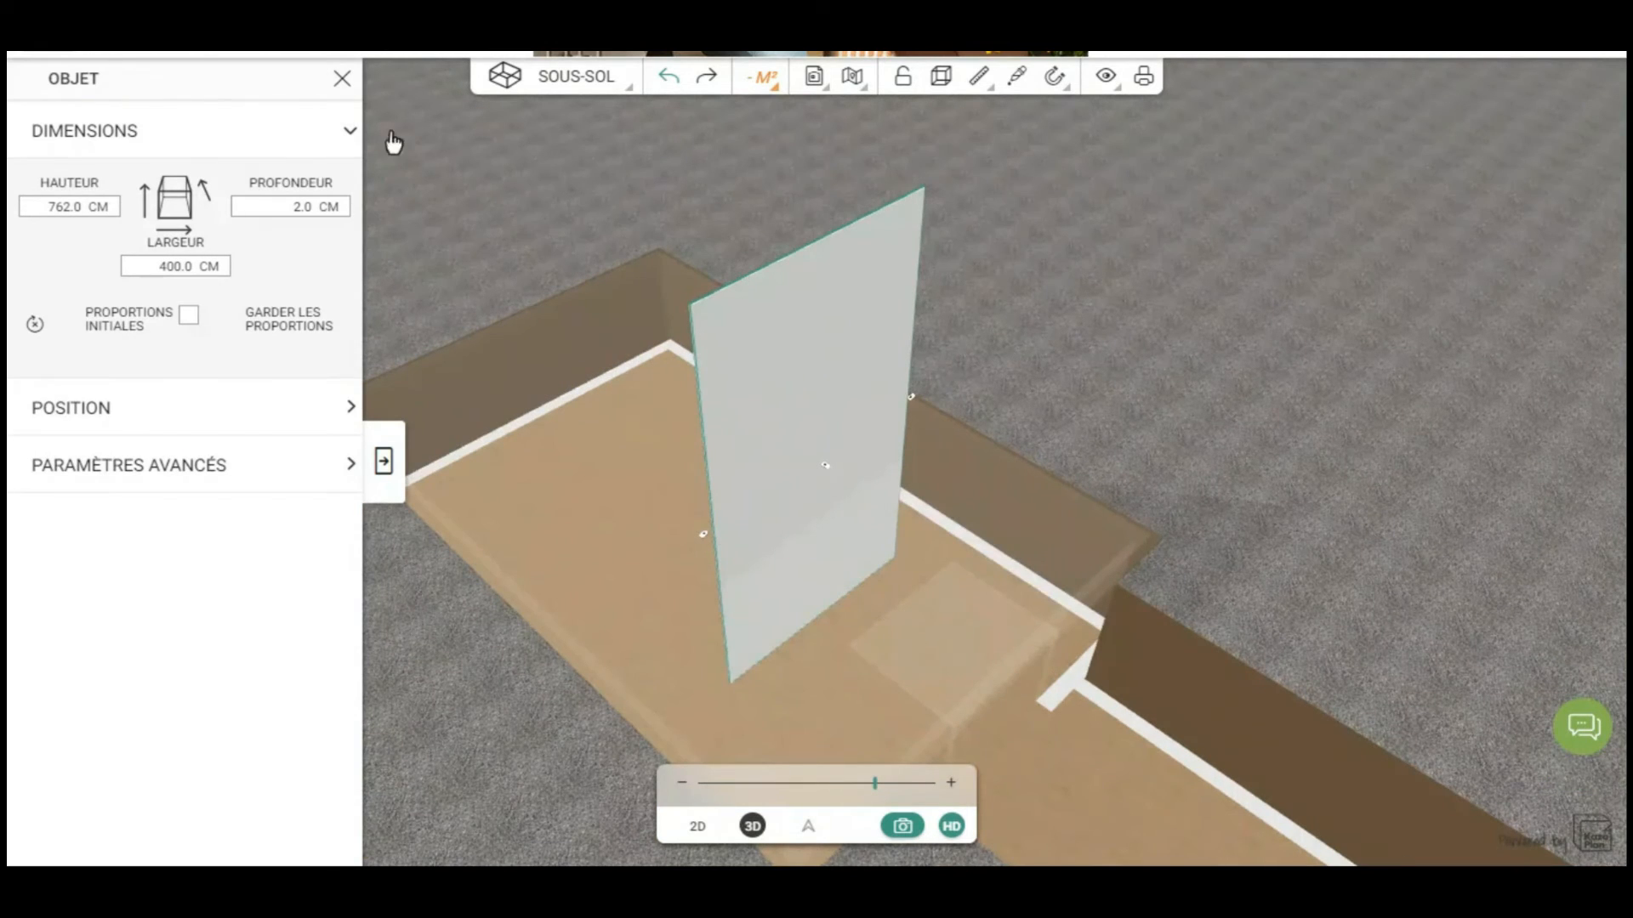
click(147, 417)
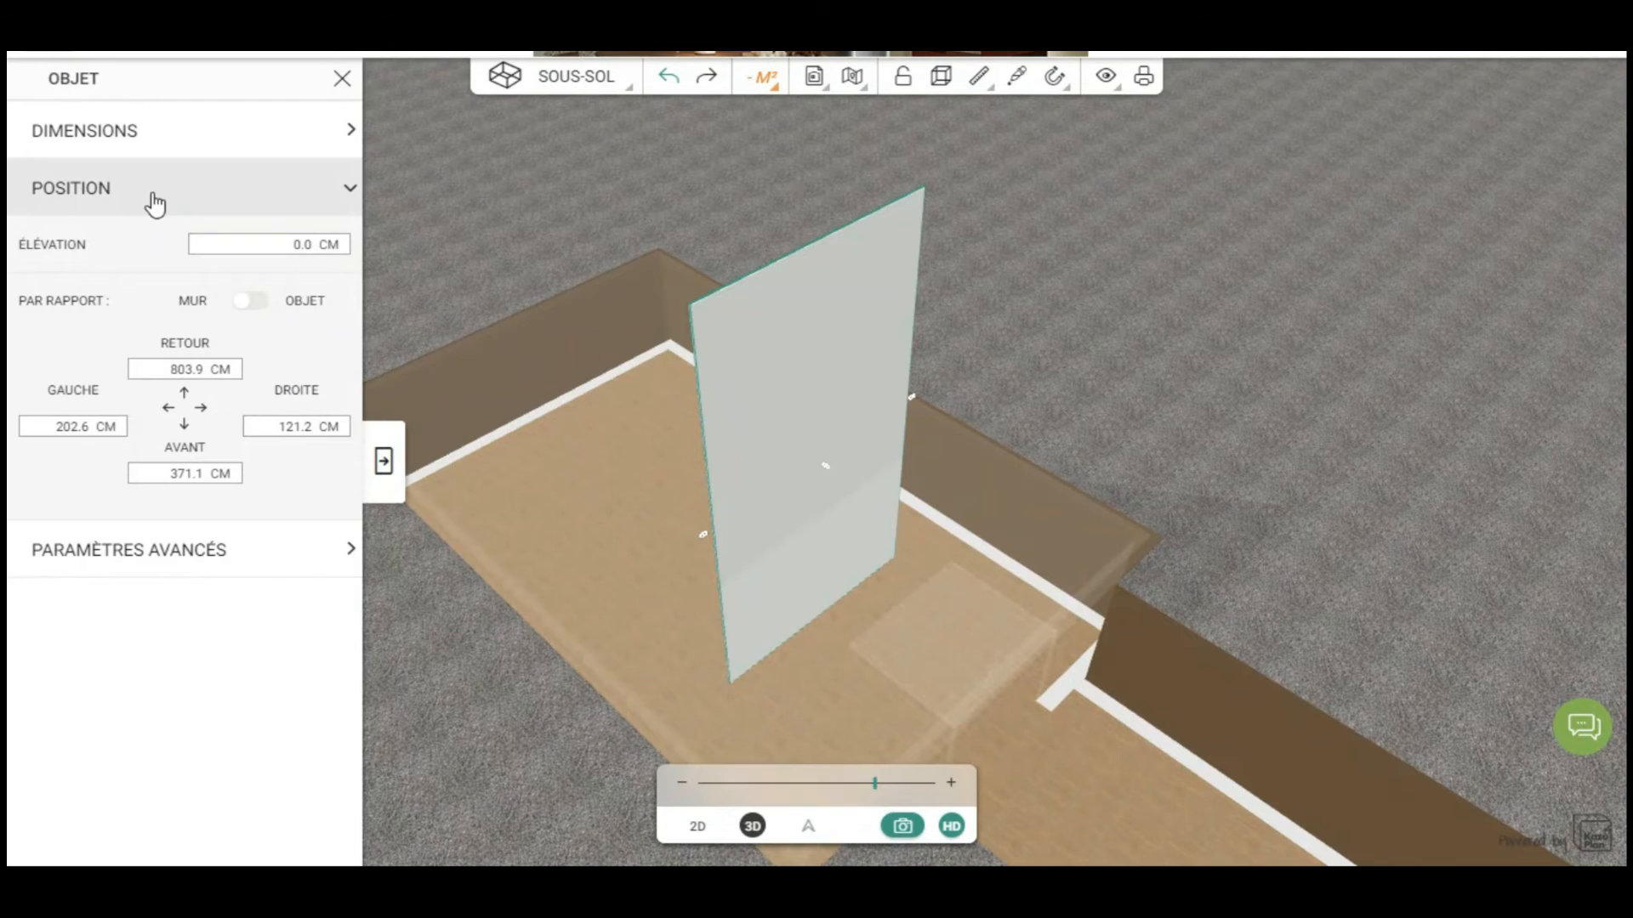
drag(492, 754, 777, 743)
scroll(791, 714, up, 5)
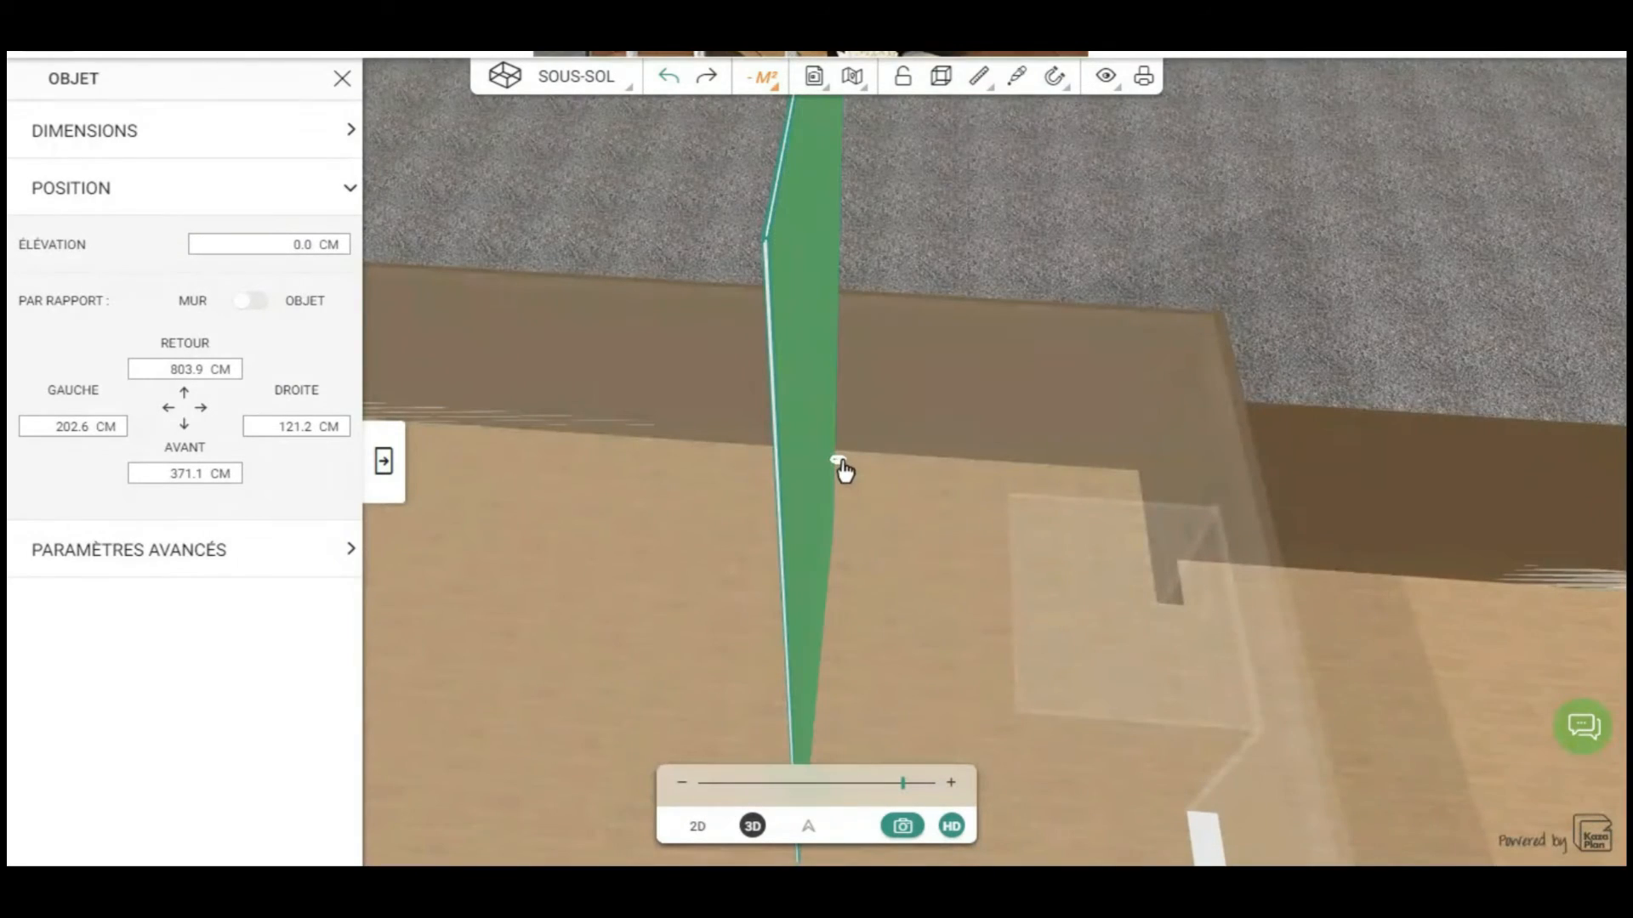
drag(844, 471, 1166, 584)
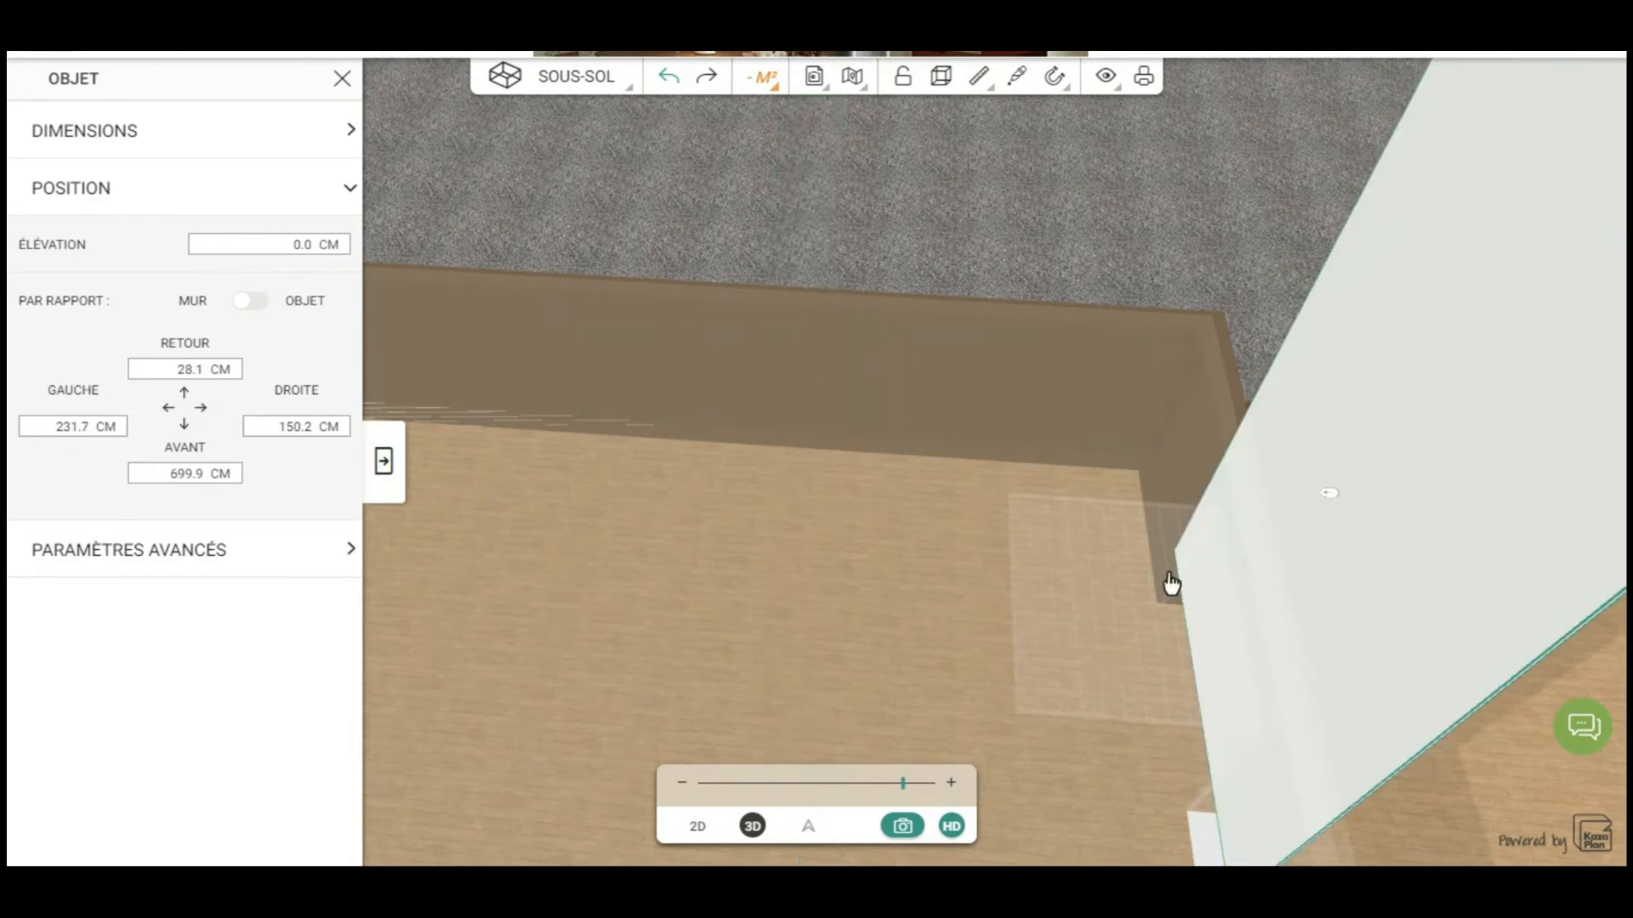
Step: Shift the plane sideways to fit the adjoining room, about 222 cm on its Gauche side and 160 cm on its Droite side
drag(842, 619, 728, 620)
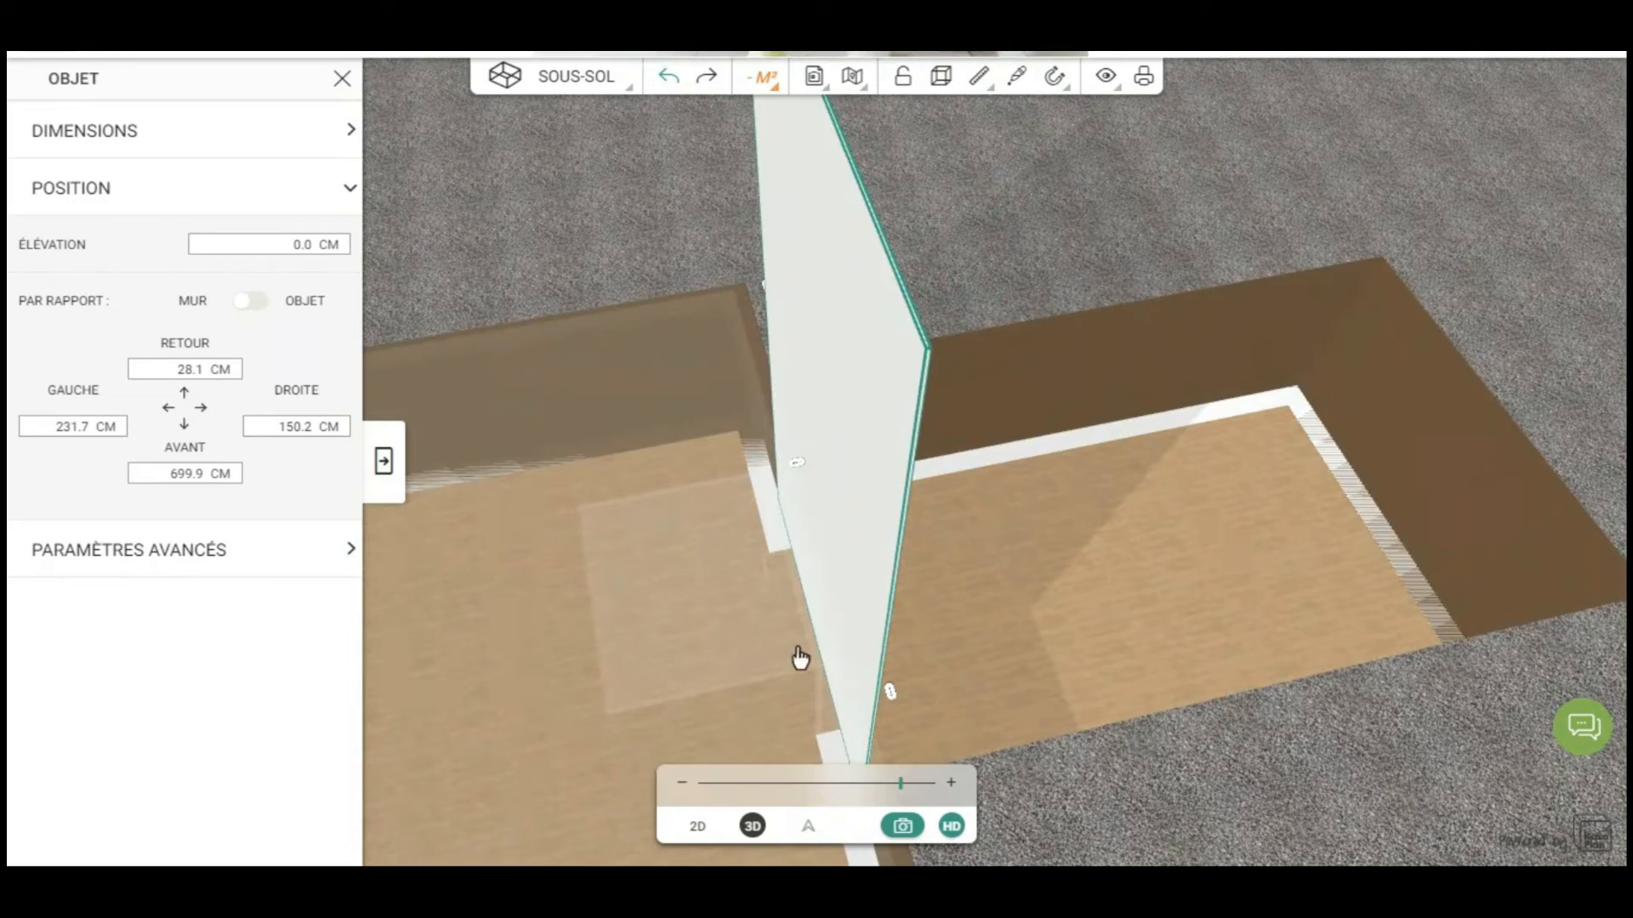
drag(1225, 859, 637, 770)
drag(469, 625, 551, 533)
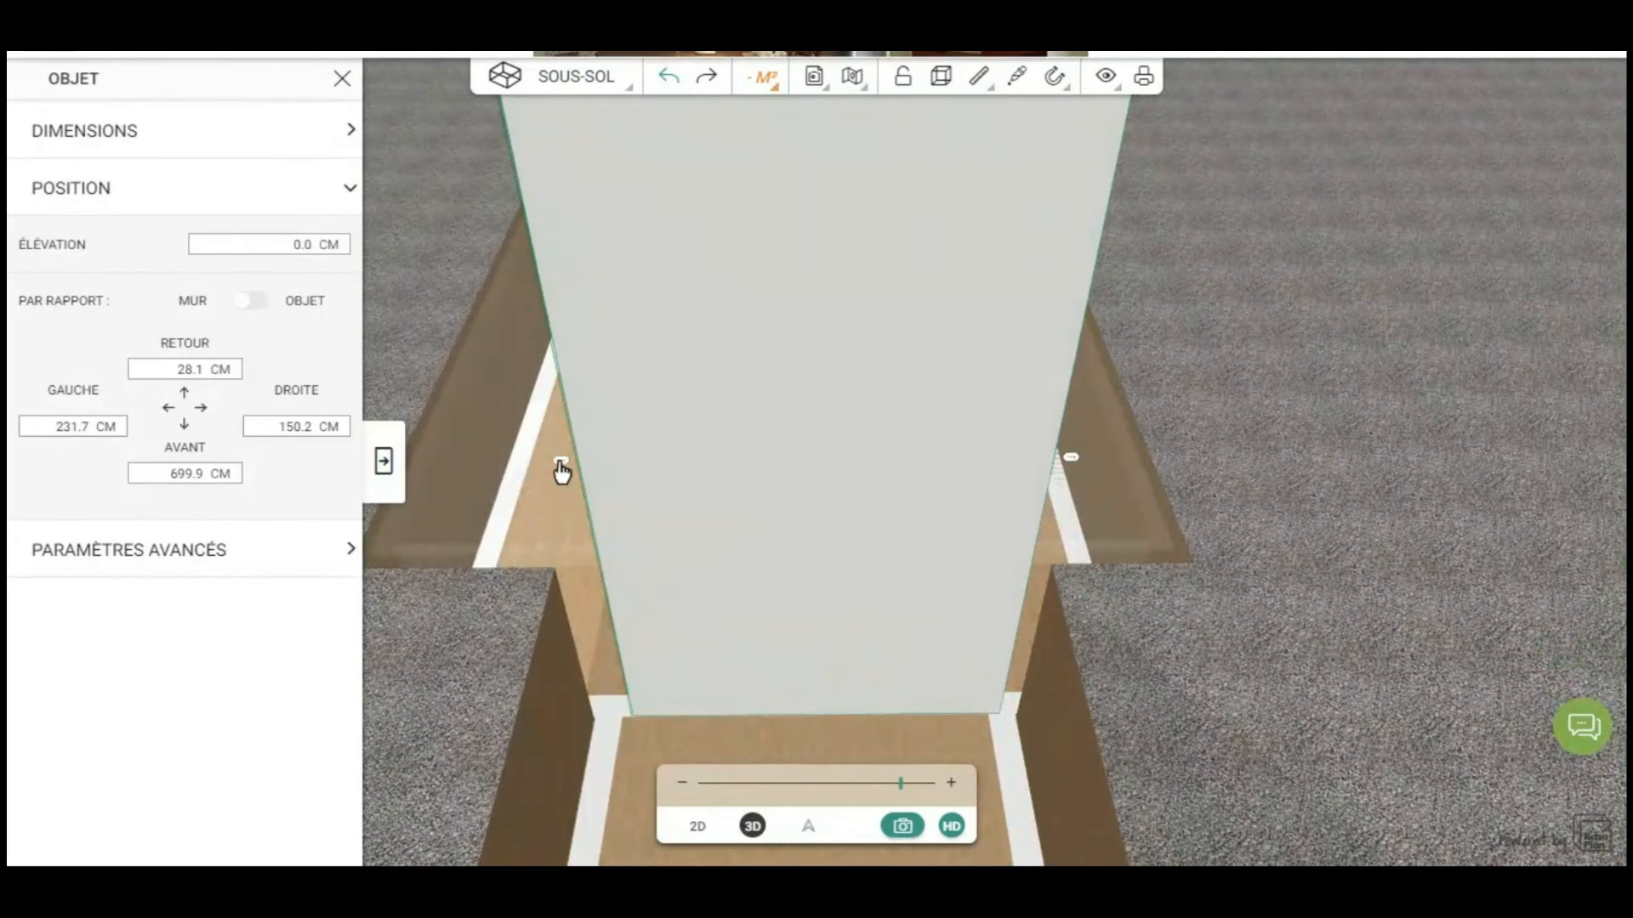
drag(561, 468, 553, 473)
drag(551, 472, 547, 466)
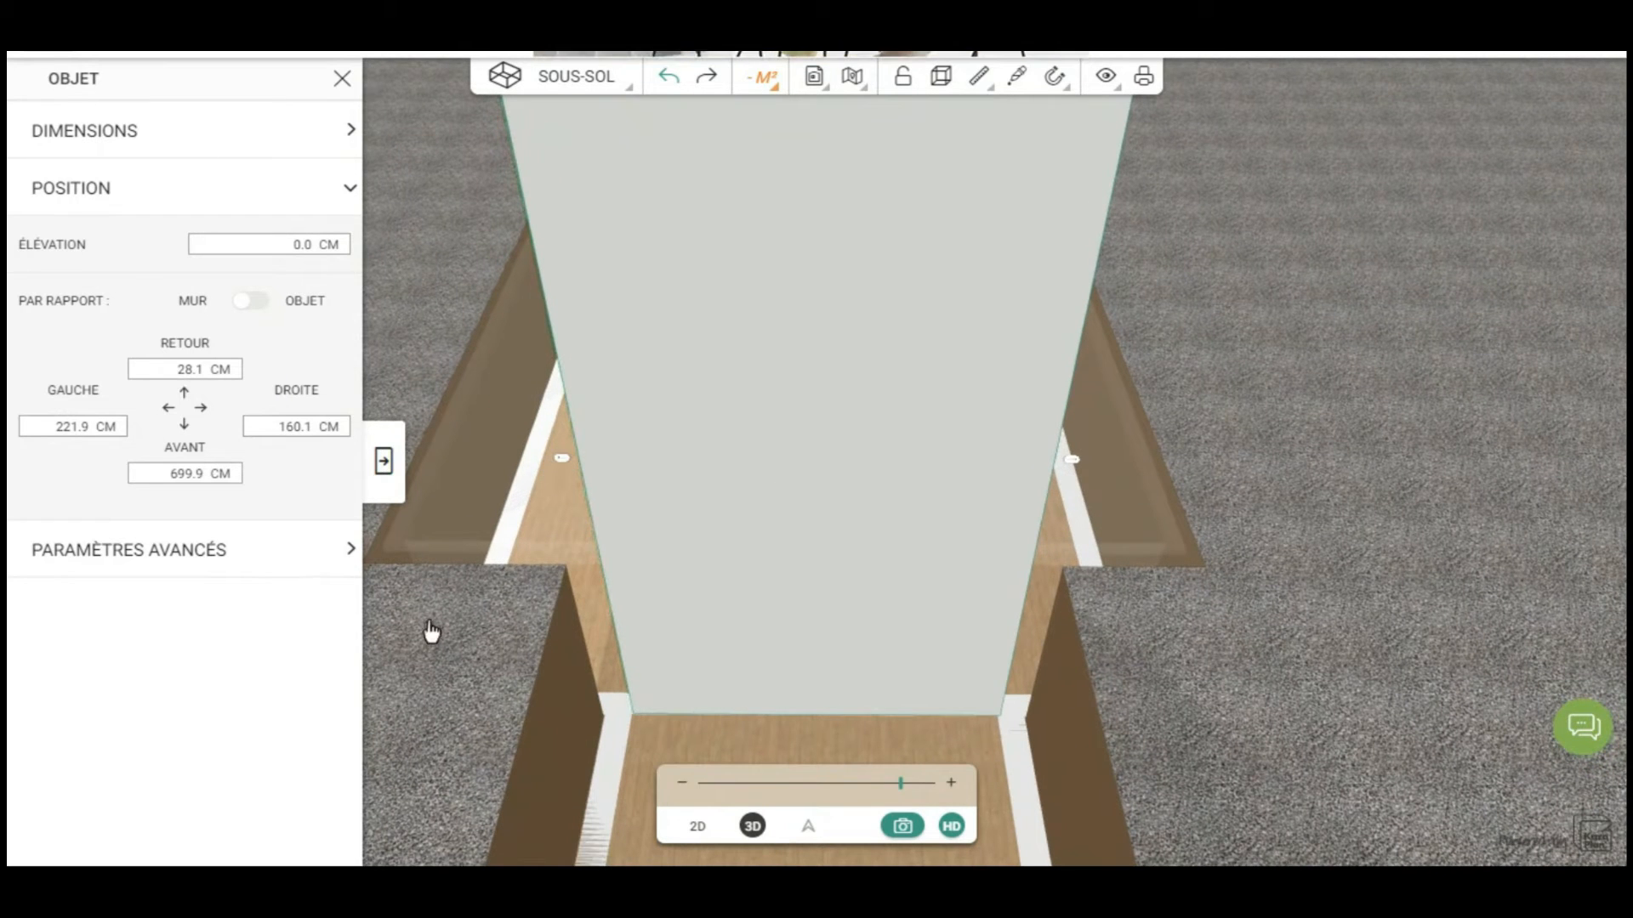
Step: Set the plane's front/back tilt (Inclinaison avant/arrière) to 70° so it slopes across the adjoining room
drag(448, 675, 485, 666)
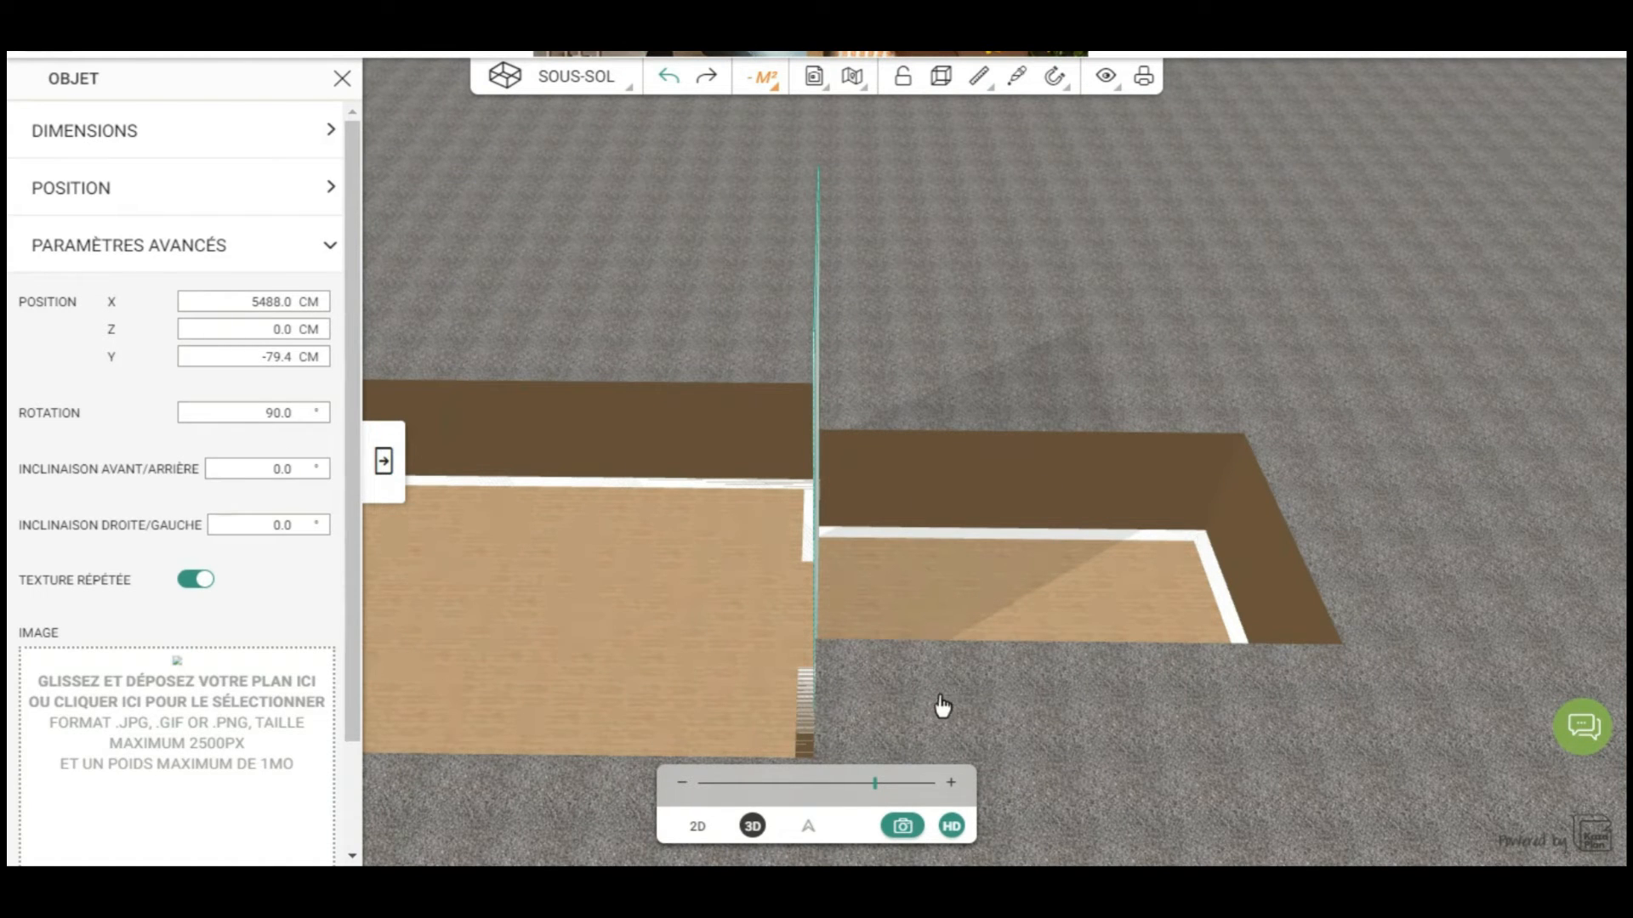
click(342, 82)
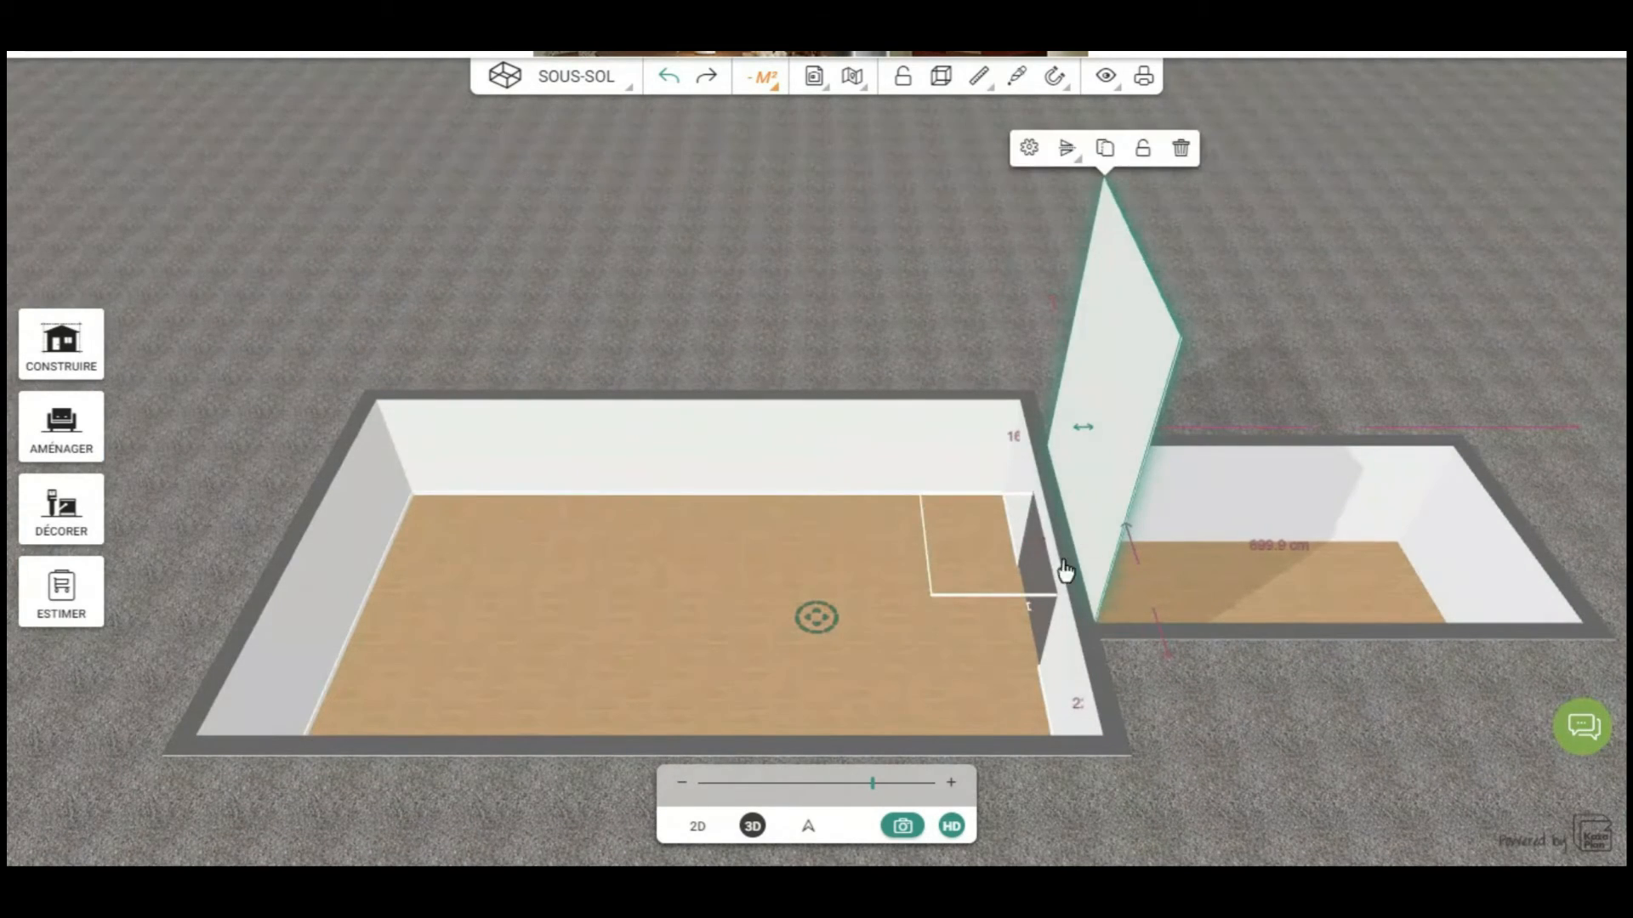
drag(1095, 553, 1061, 471)
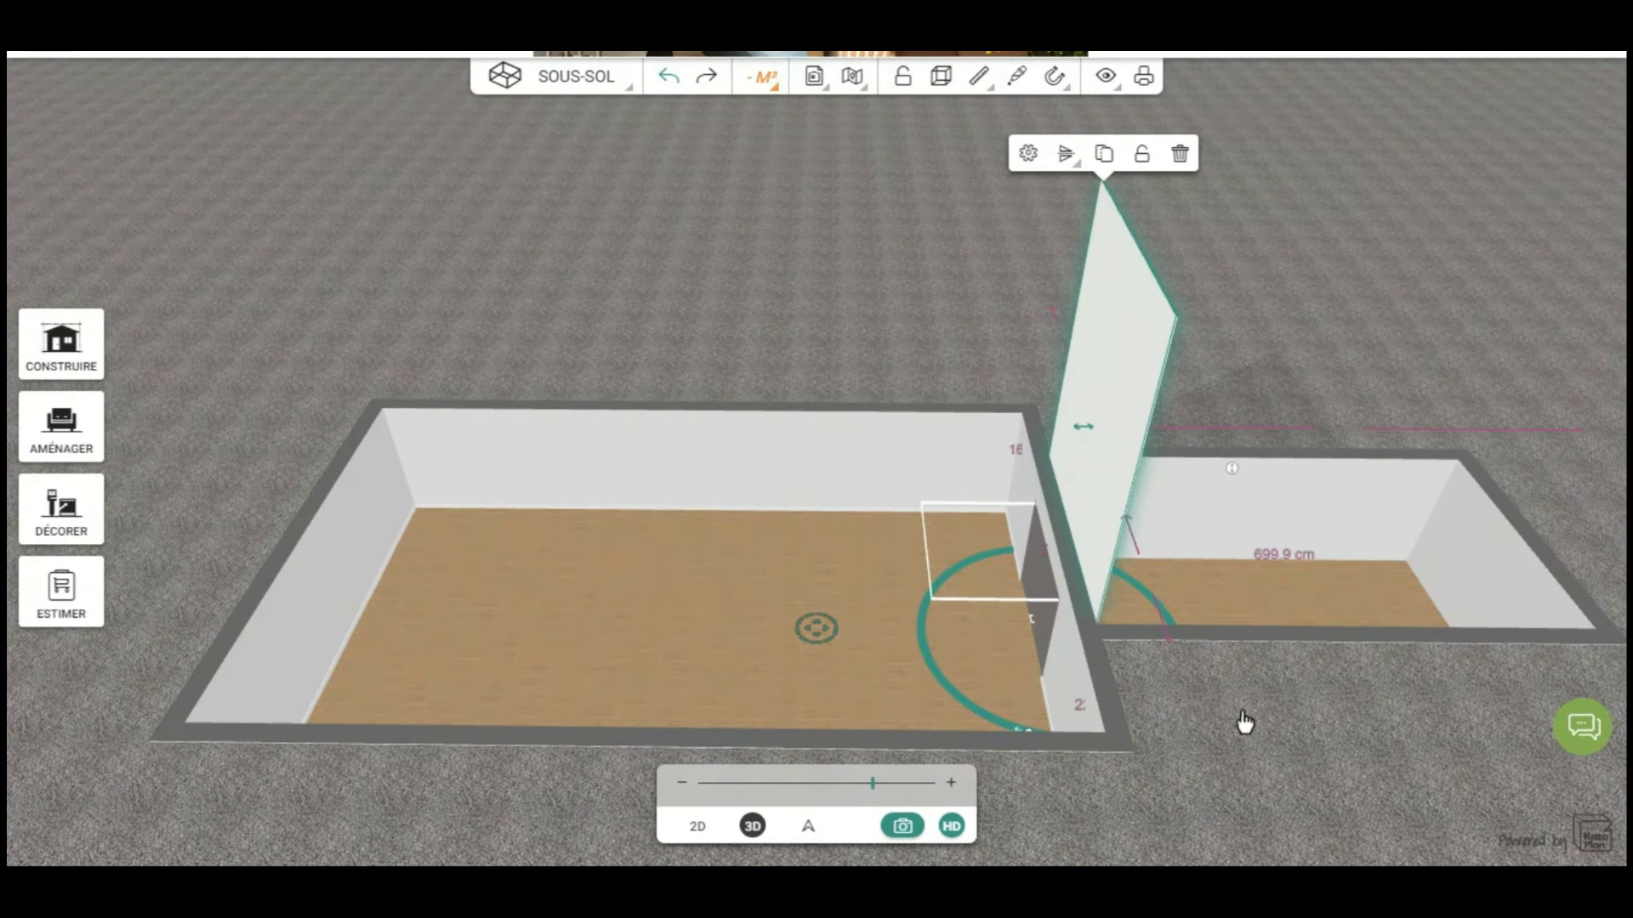
drag(1243, 713, 1233, 671)
click(1025, 167)
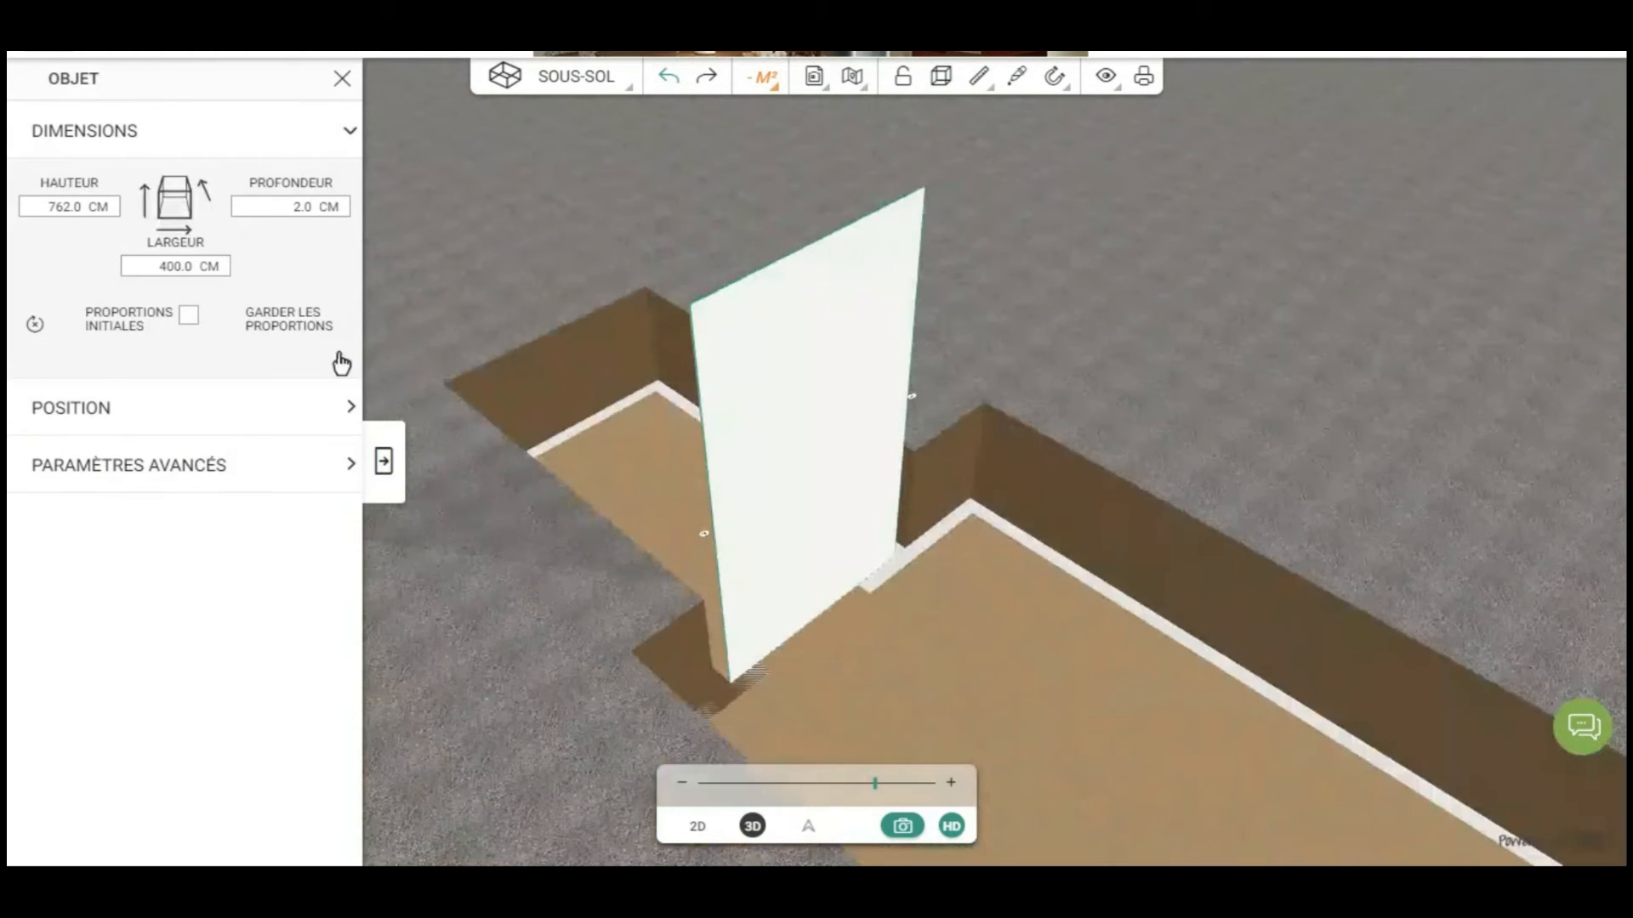
click(344, 464)
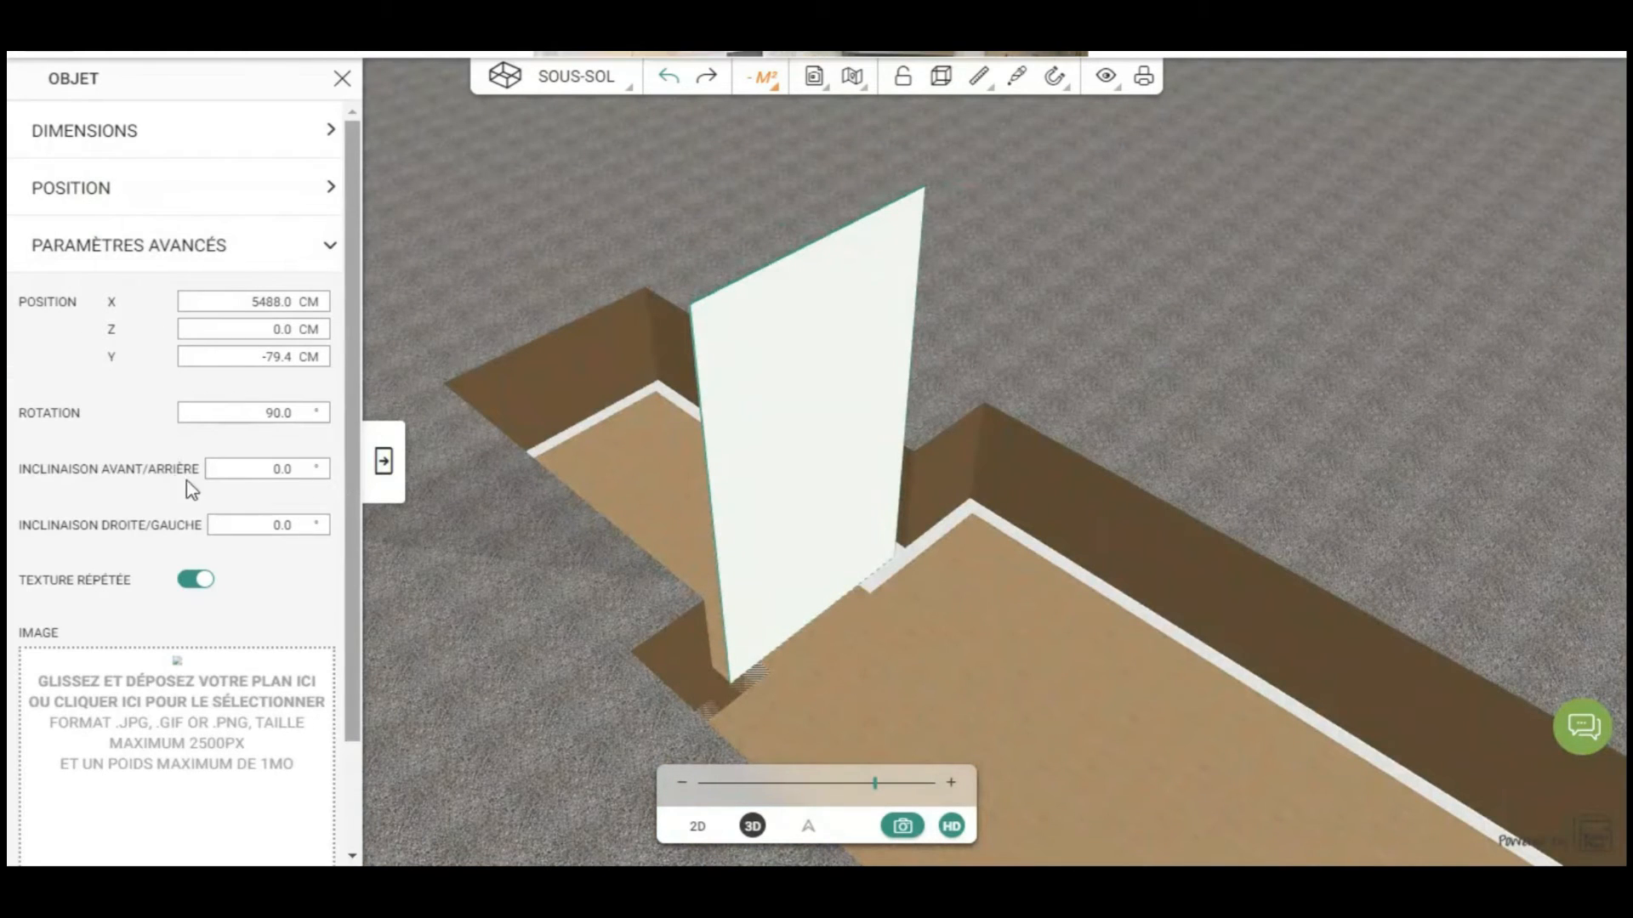
drag(1208, 559, 562, 389)
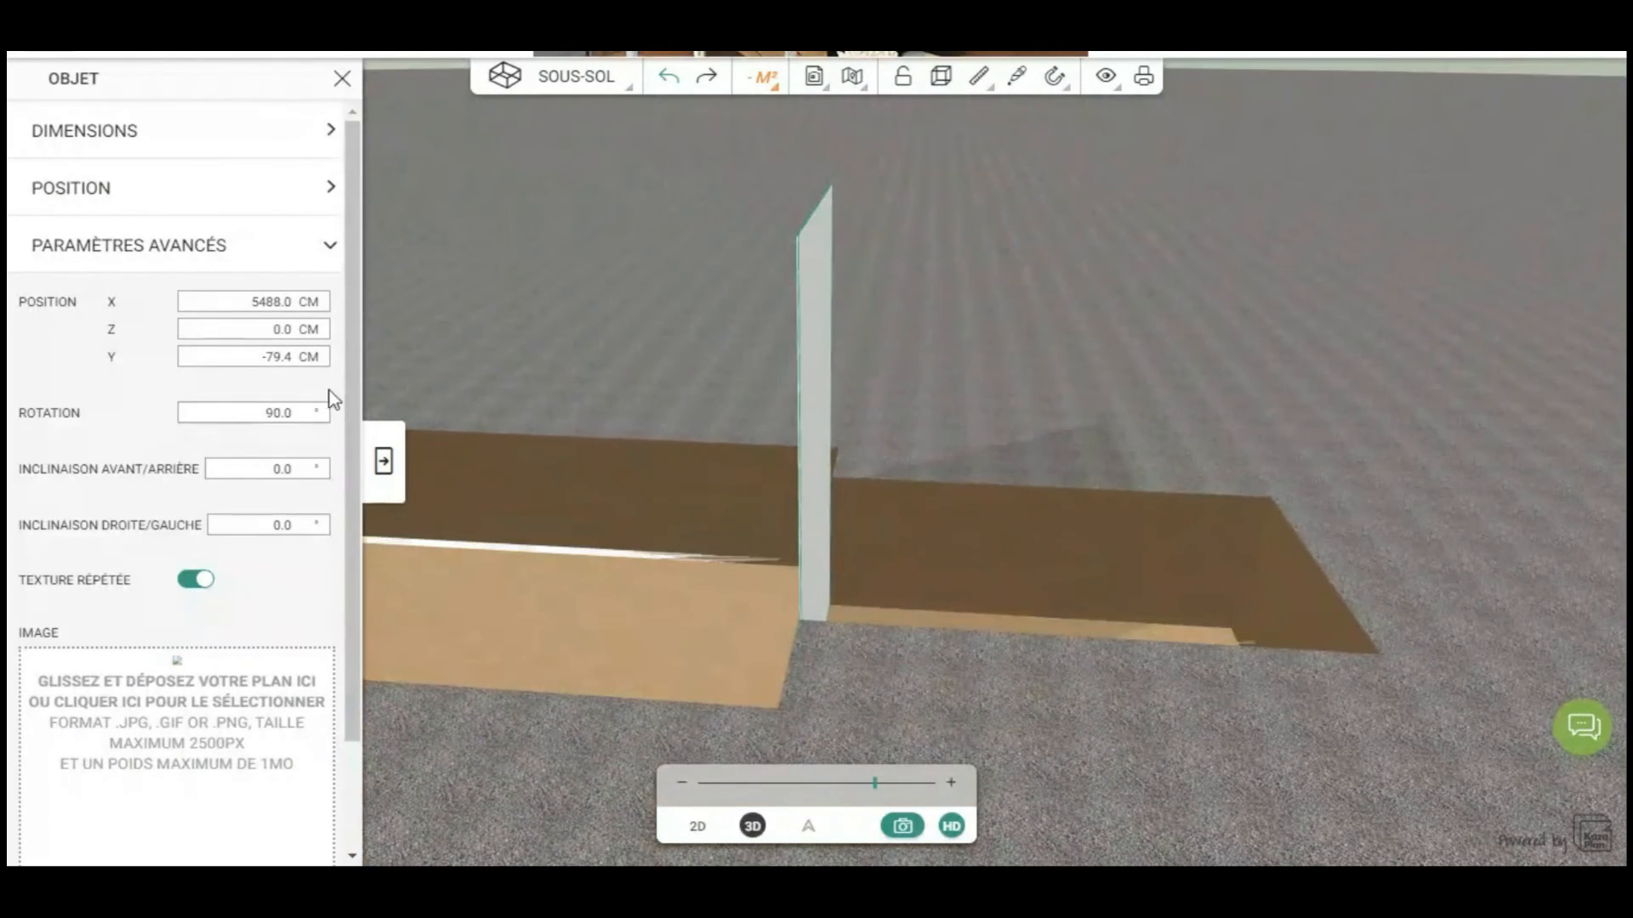
drag(253, 464, 310, 464)
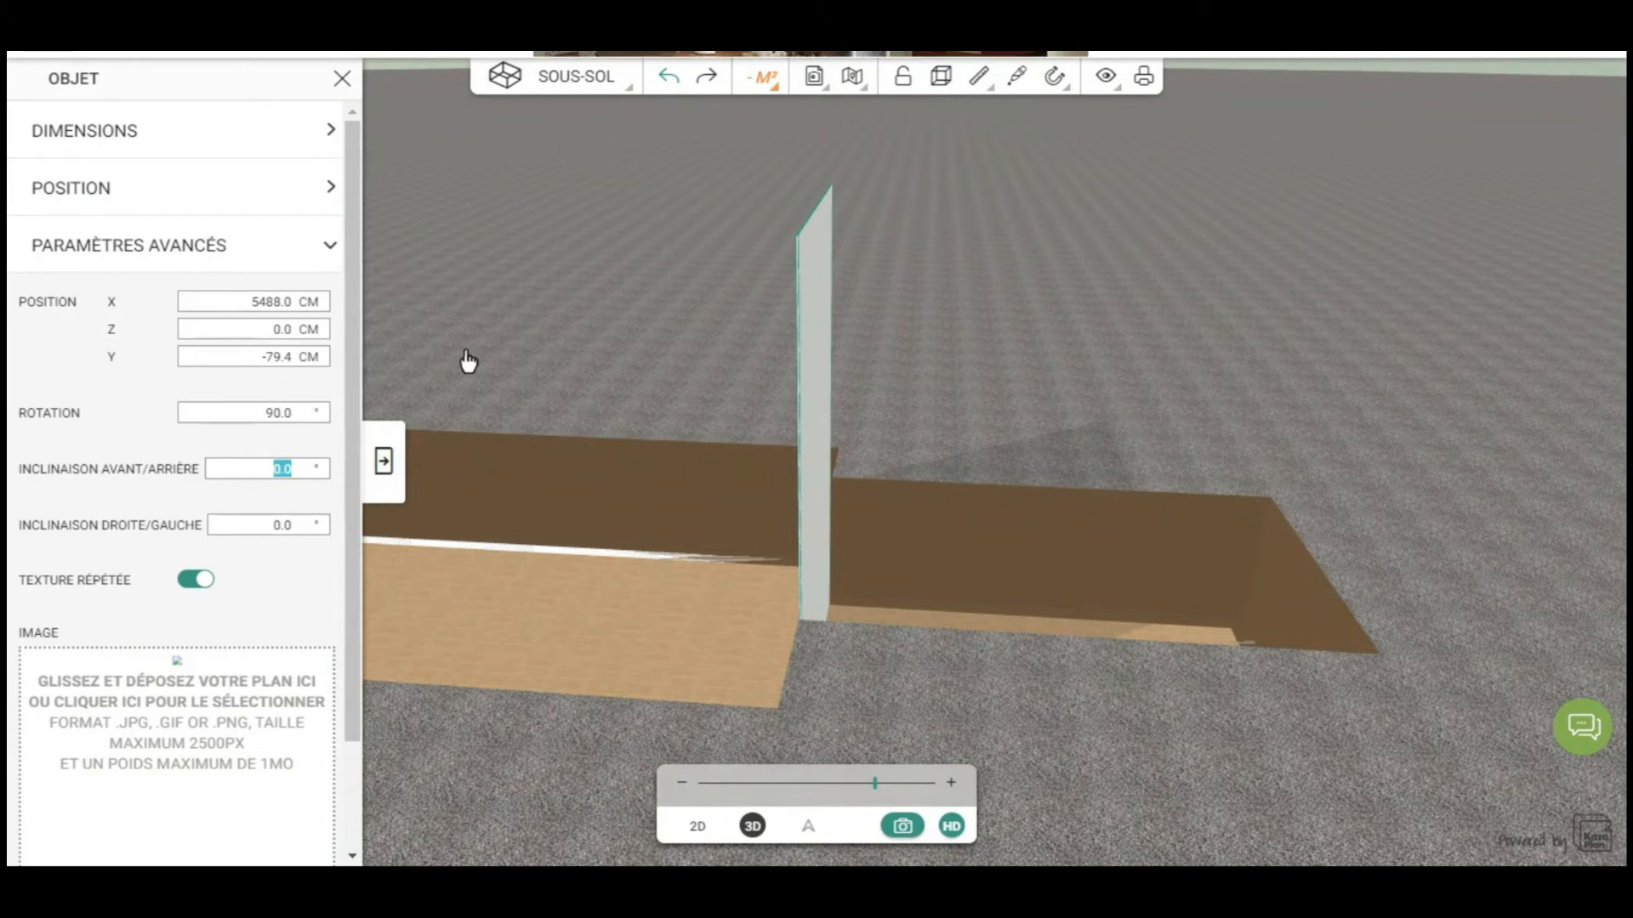
text(70)
click(291, 587)
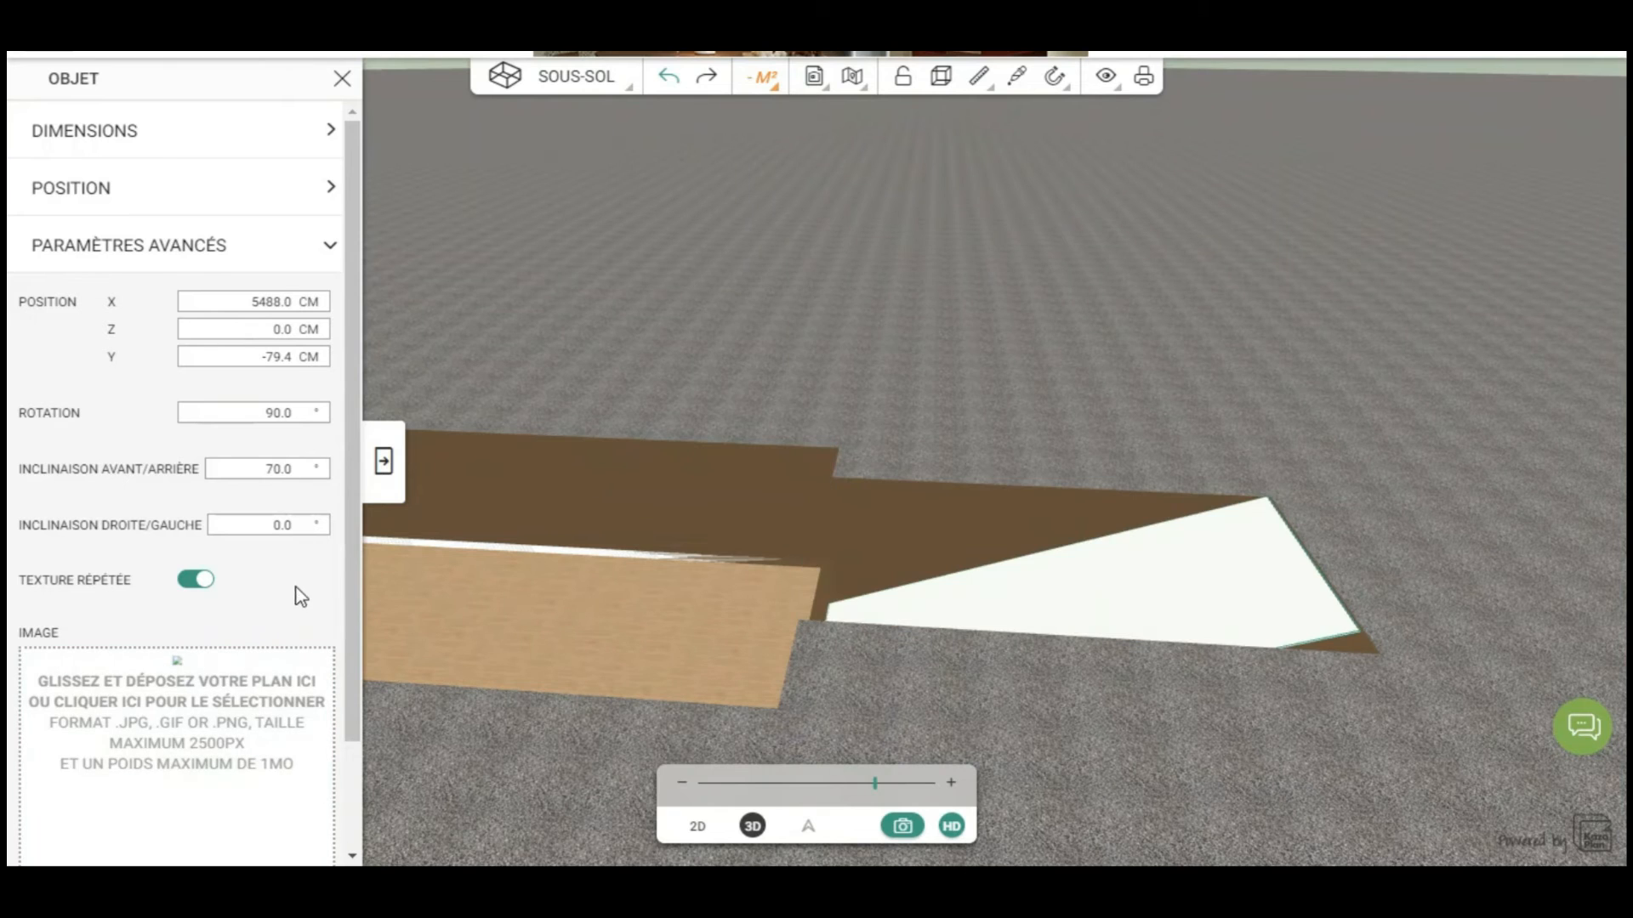
Step: Switch to the RDC floor and examine the sloped ramp, garden cutout and basement garage door from outside in 3D
drag(1378, 798, 1051, 474)
drag(1421, 762, 1619, 709)
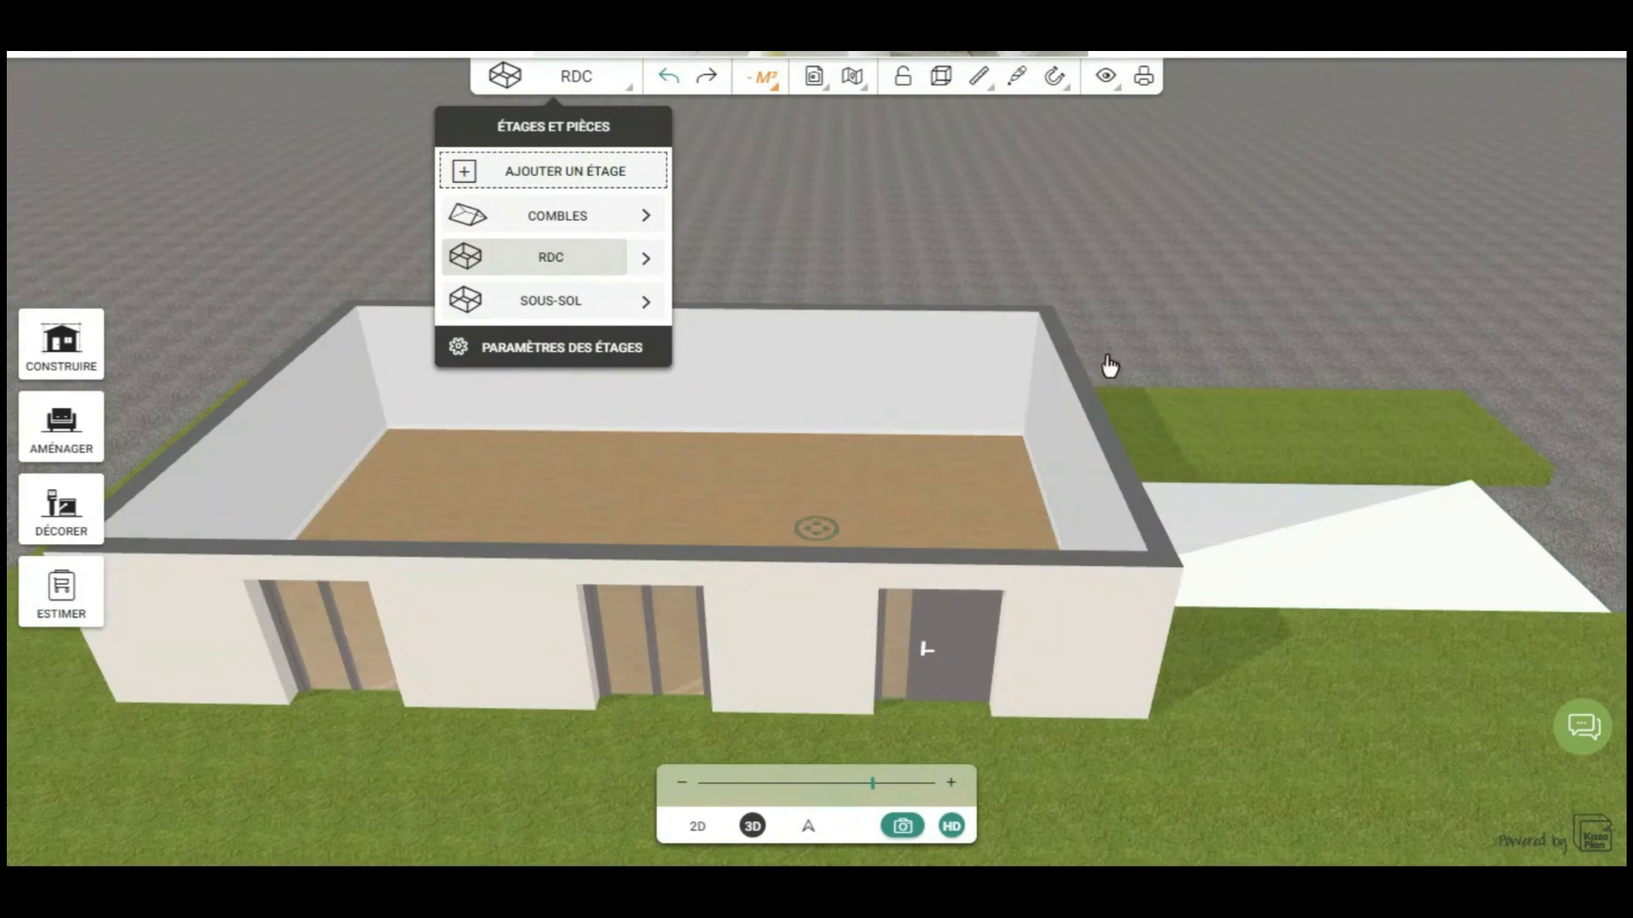
drag(1367, 394, 1044, 261)
scroll(1044, 260, down, 10)
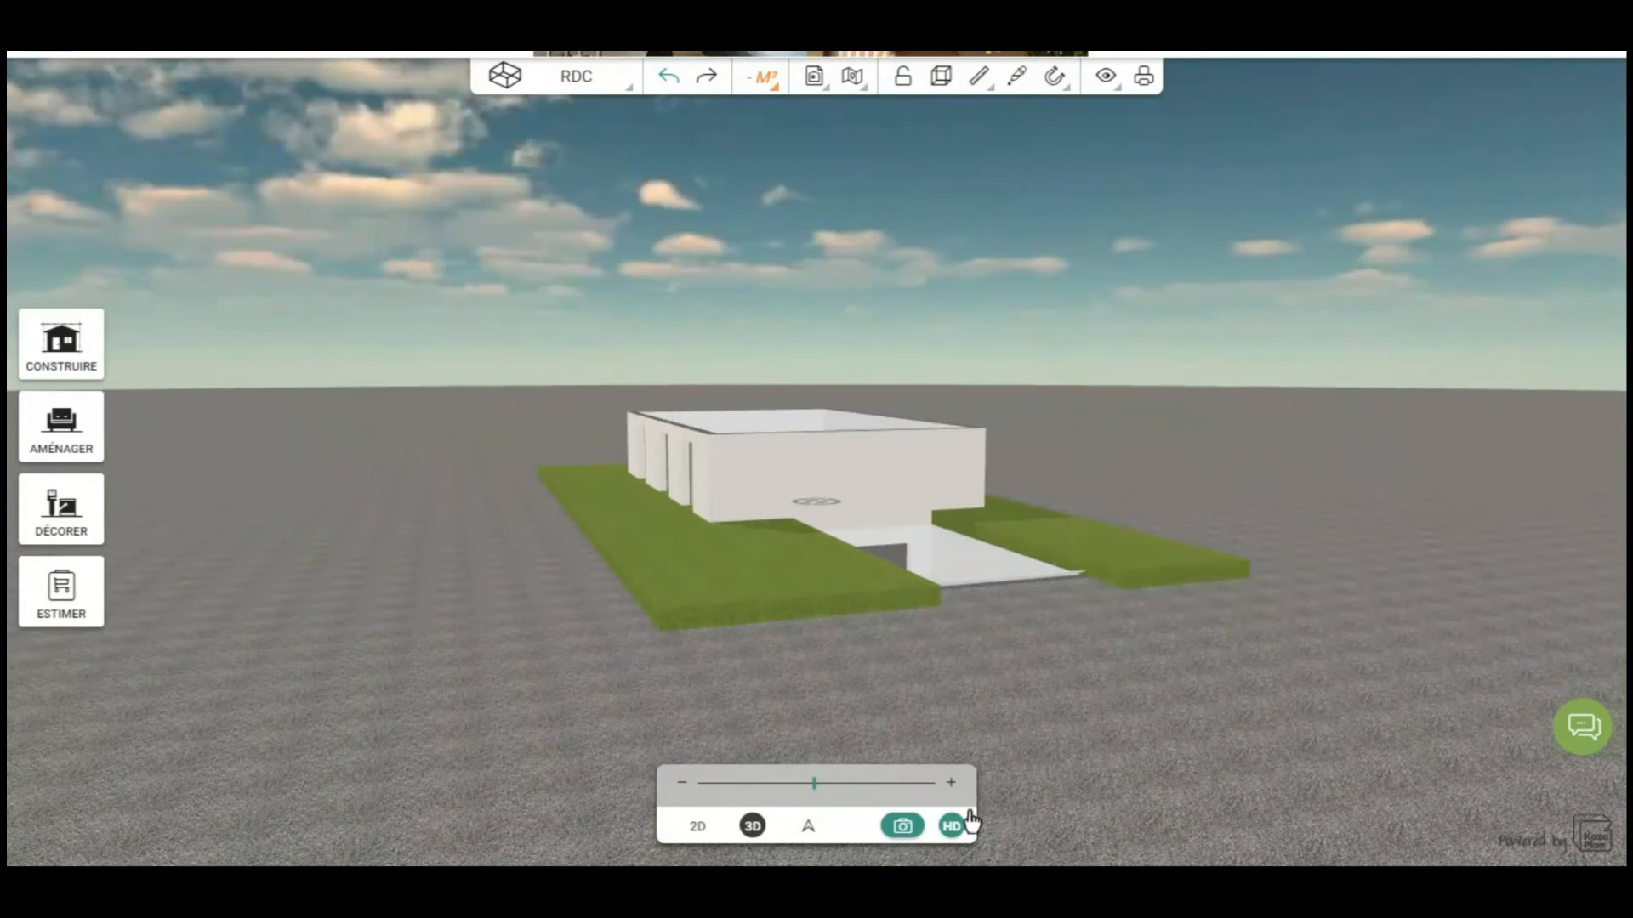
drag(1052, 691, 1151, 722)
scroll(1155, 703, up, 5)
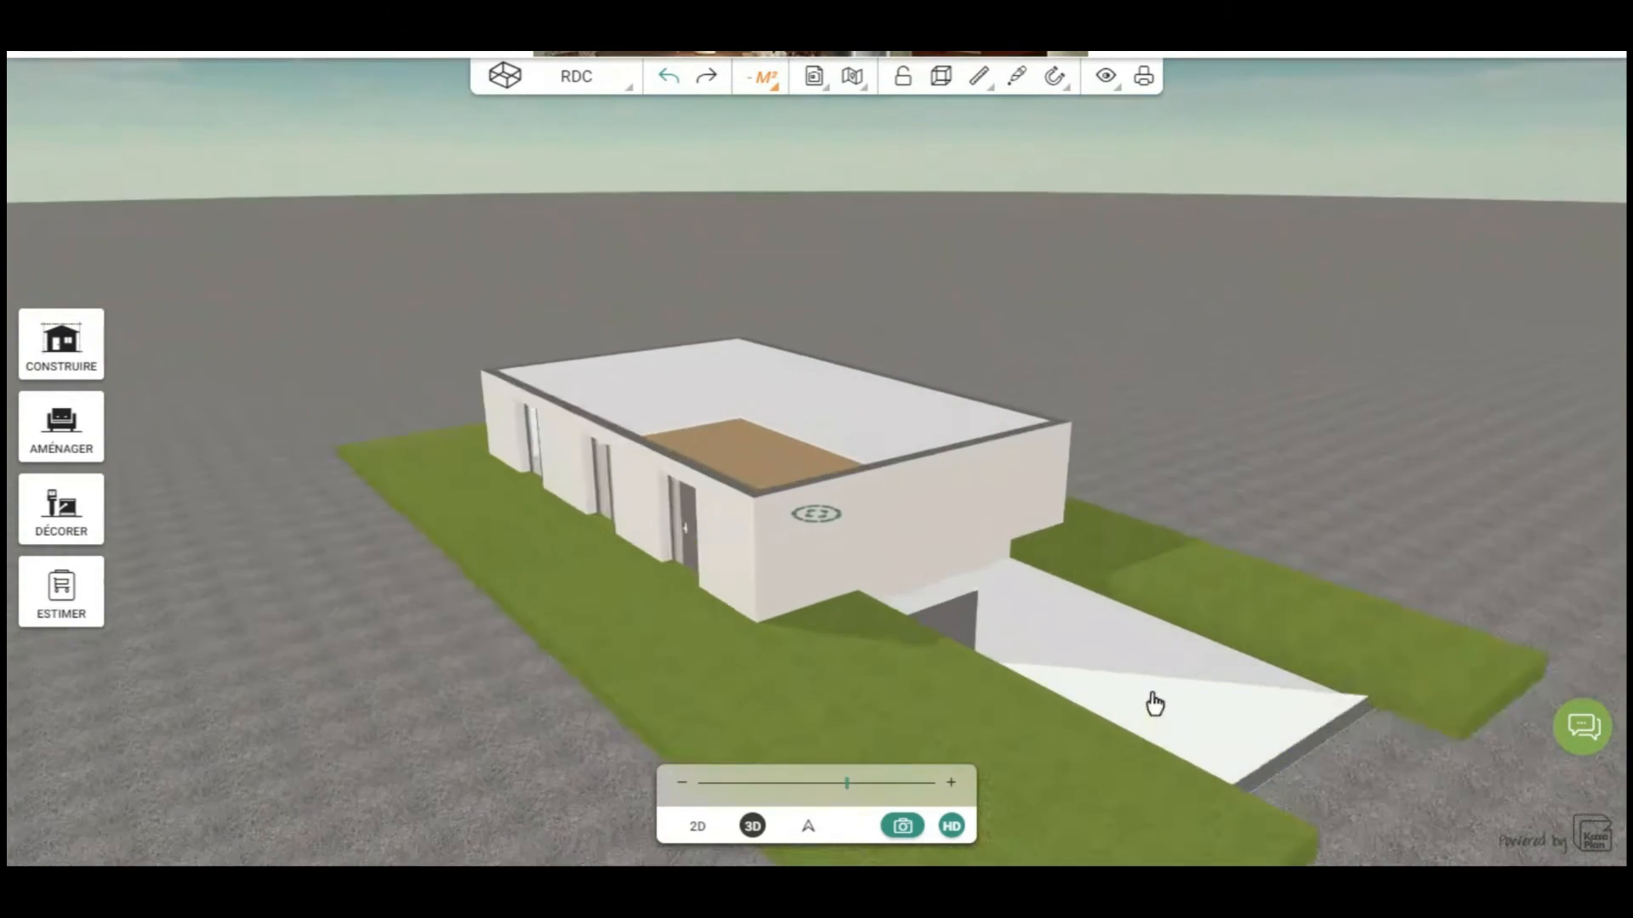
drag(1059, 833, 1344, 676)
drag(1573, 645, 1443, 756)
double_click(1439, 747)
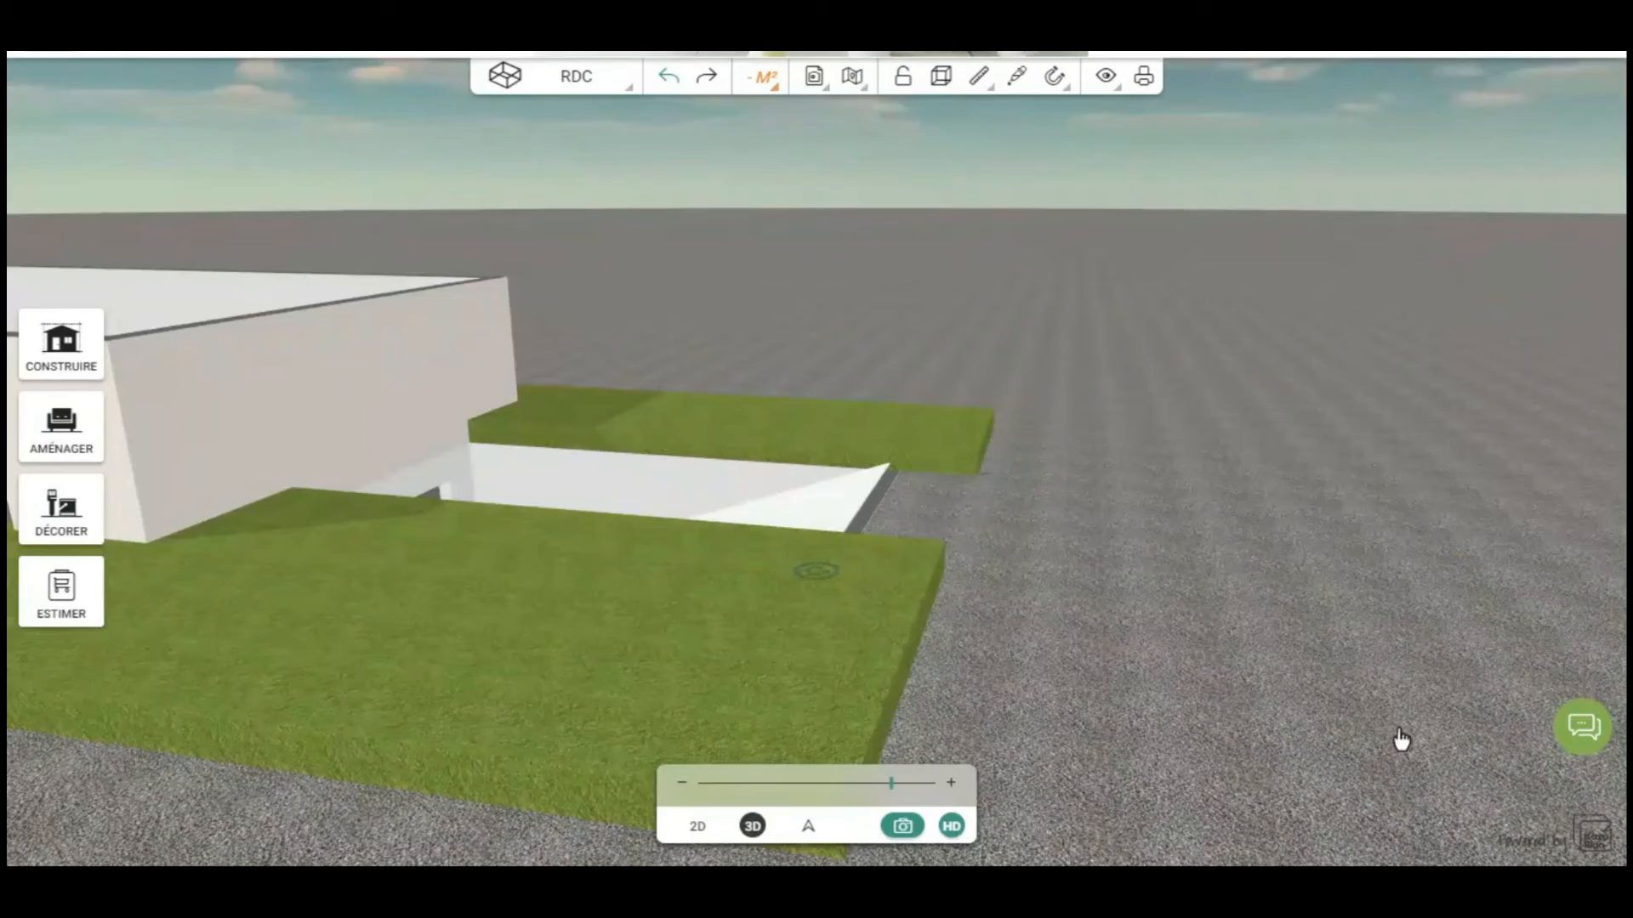
drag(1045, 647, 692, 689)
scroll(871, 656, up, 2)
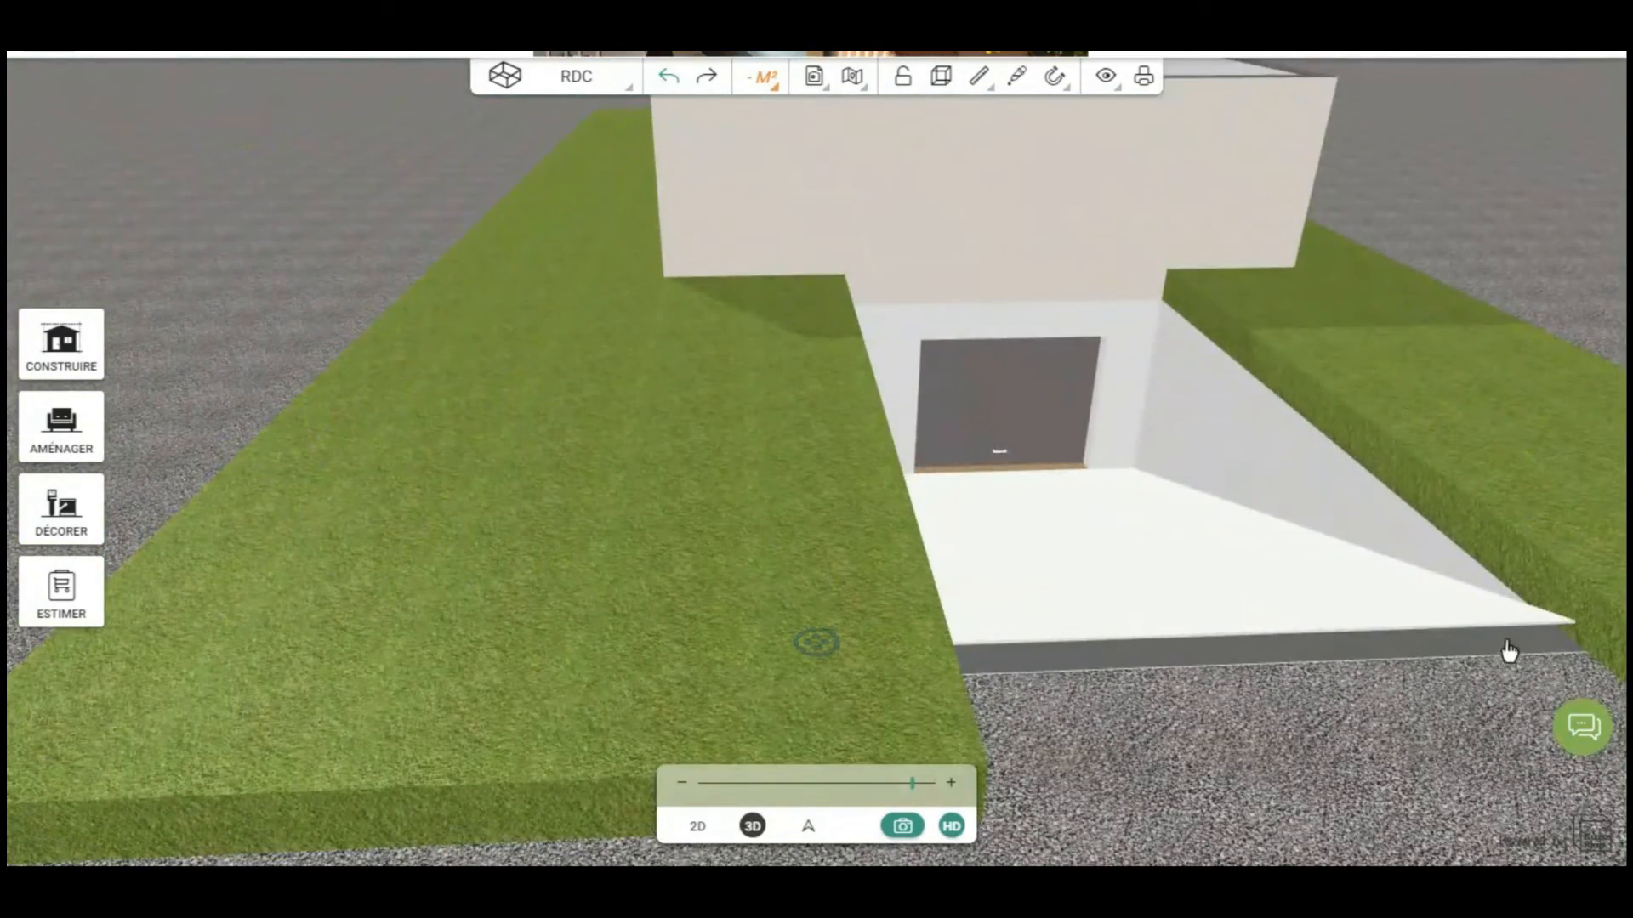
Step: Examine the ramp's upper edge where it meets the outside ground, viewing the garden cutout from several sides at low height
drag(539, 660, 1033, 678)
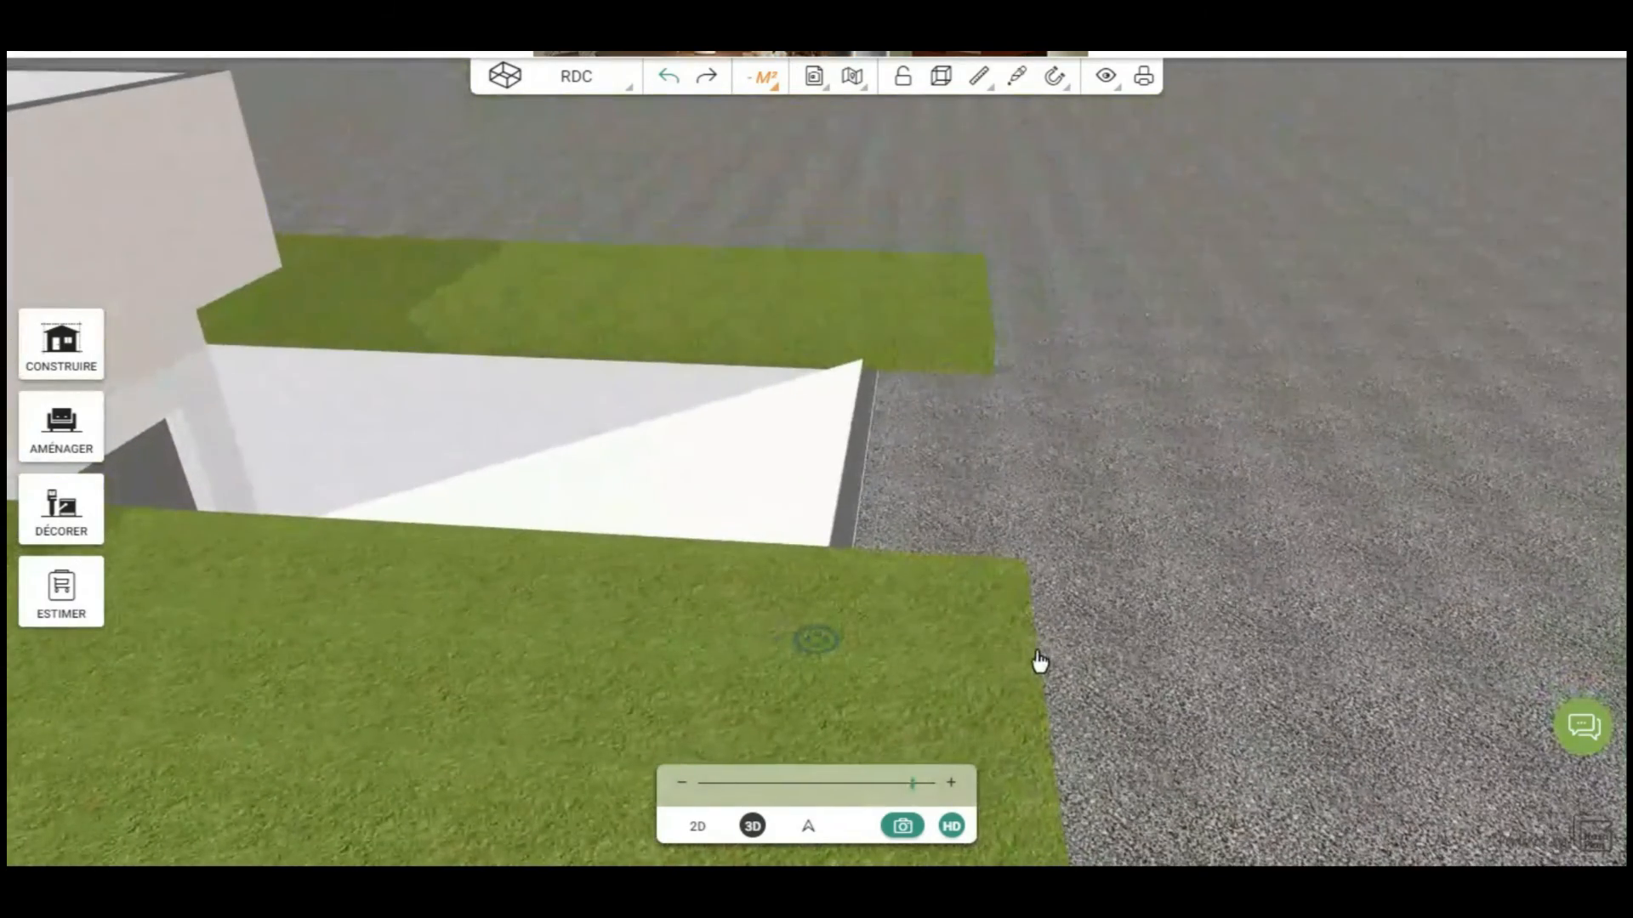
scroll(889, 490, up, 2)
drag(1013, 461, 959, 395)
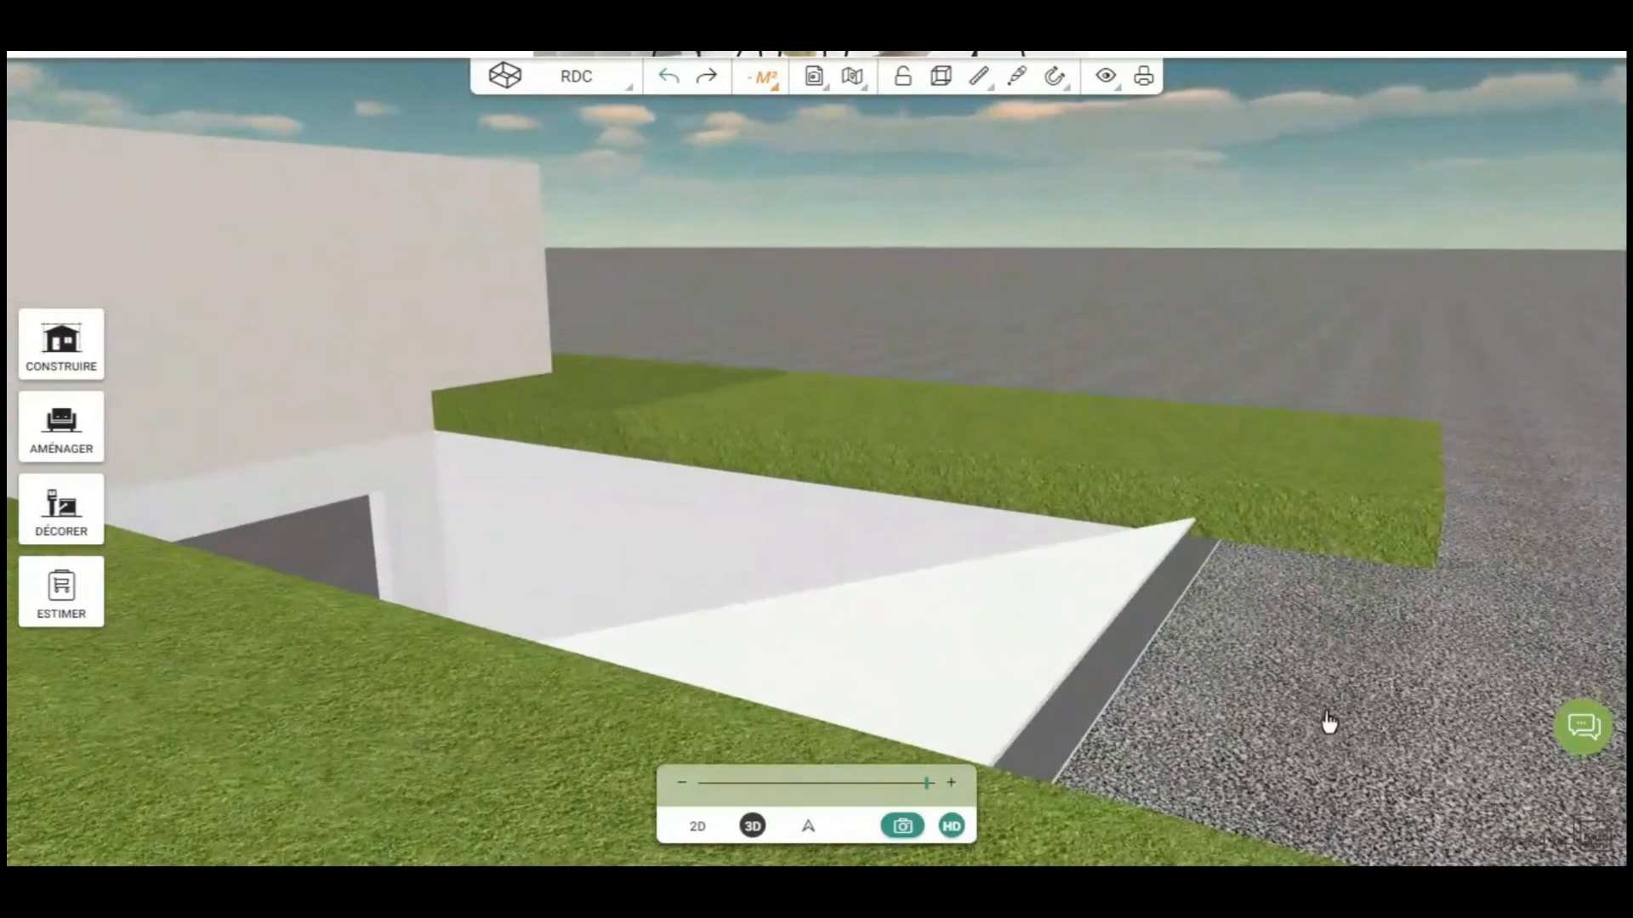
drag(1334, 722, 1268, 663)
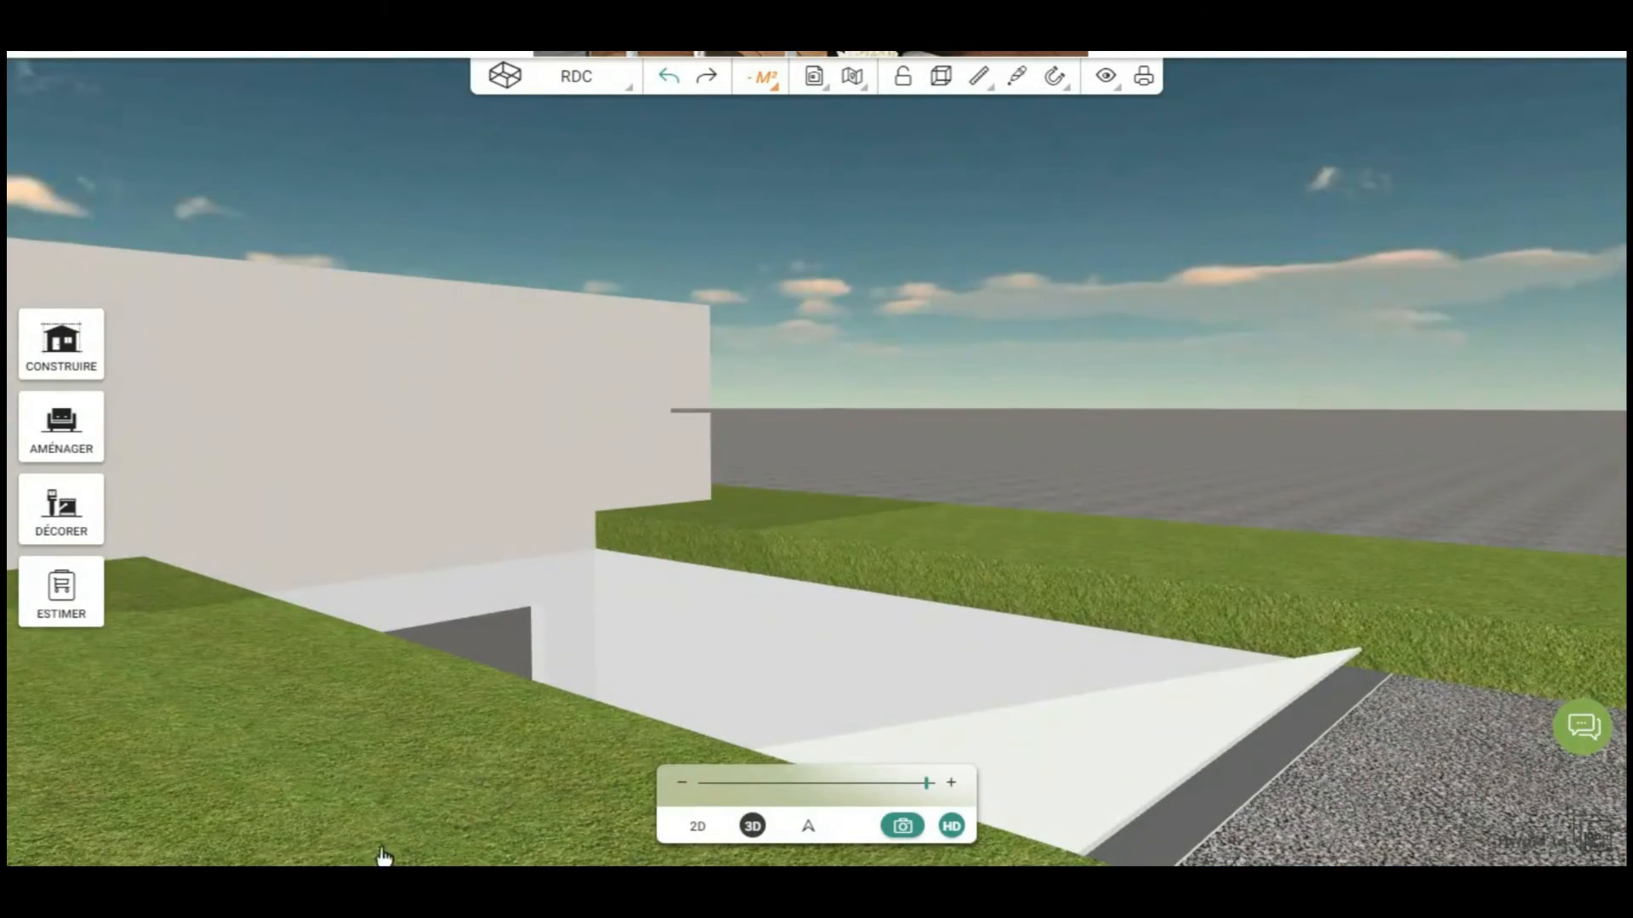
drag(350, 764, 659, 763)
drag(1435, 766, 1279, 744)
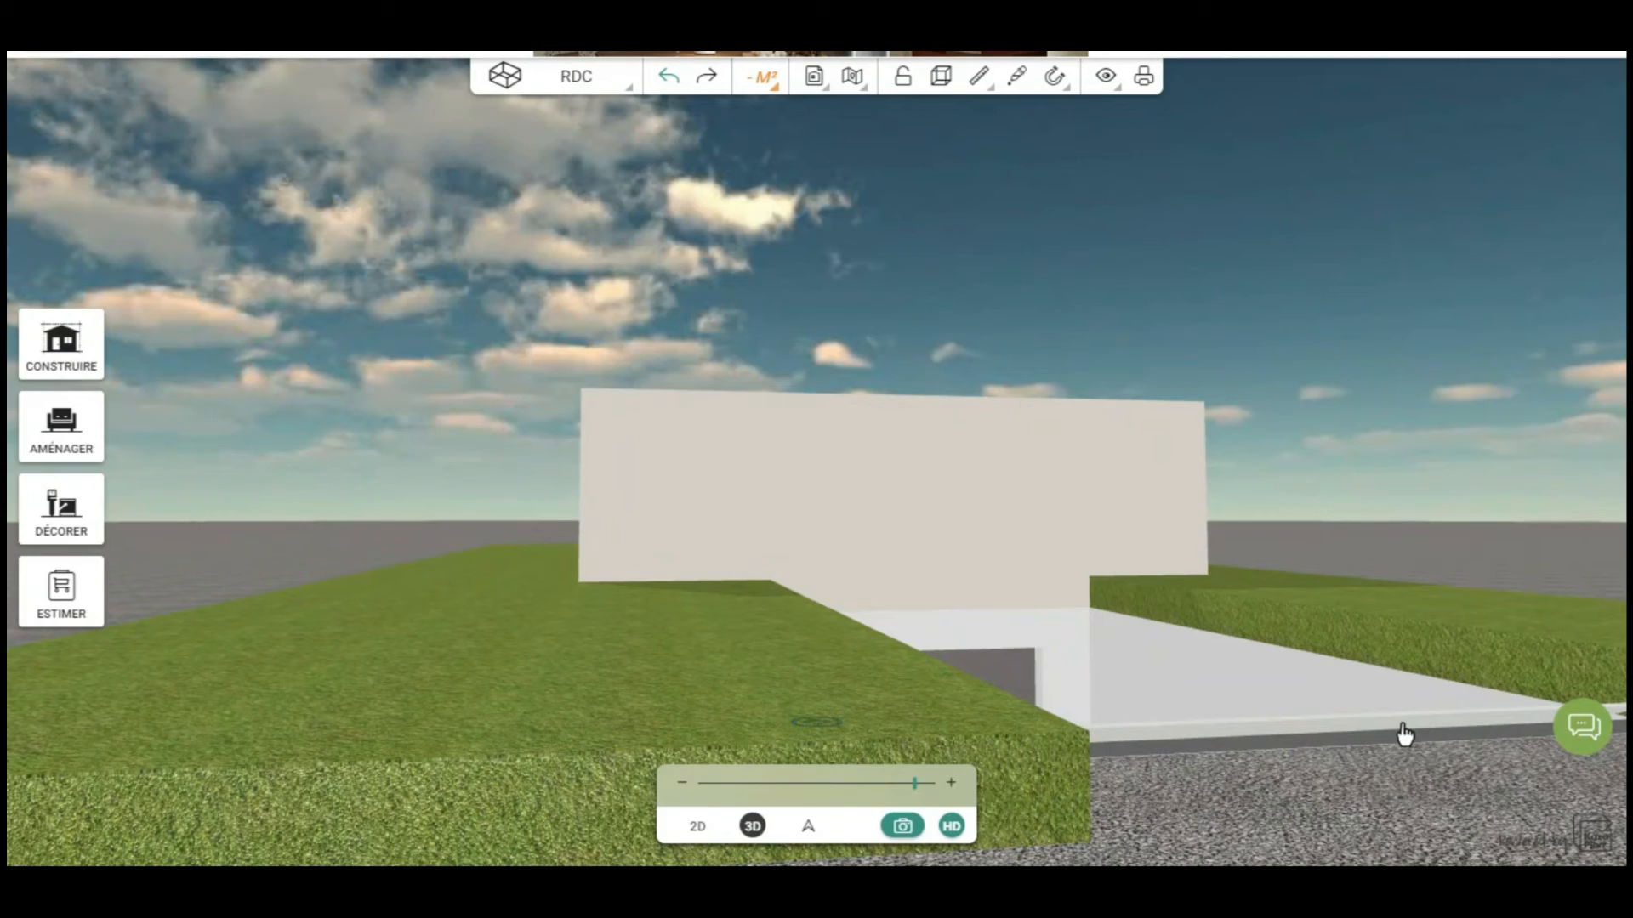
drag(516, 744, 1131, 769)
Step: On the SOUS-SOL floor, set the sloped plane's front/back tilt (Inclinaison avant/arrière) to 70.0° in its advanced parameters
click(614, 82)
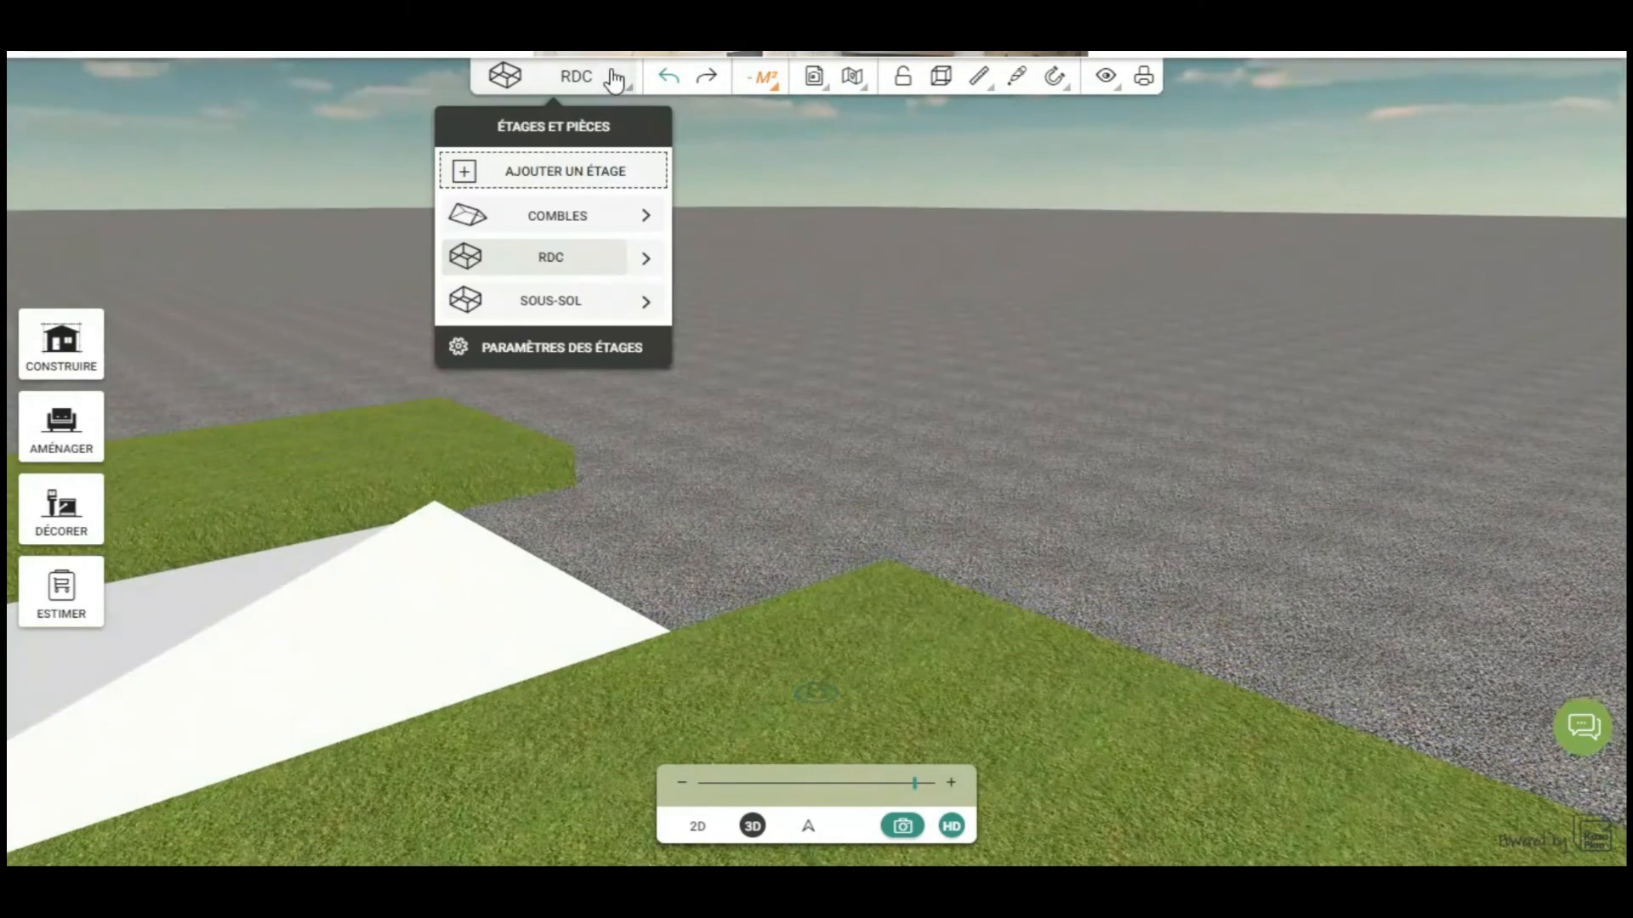
click(519, 313)
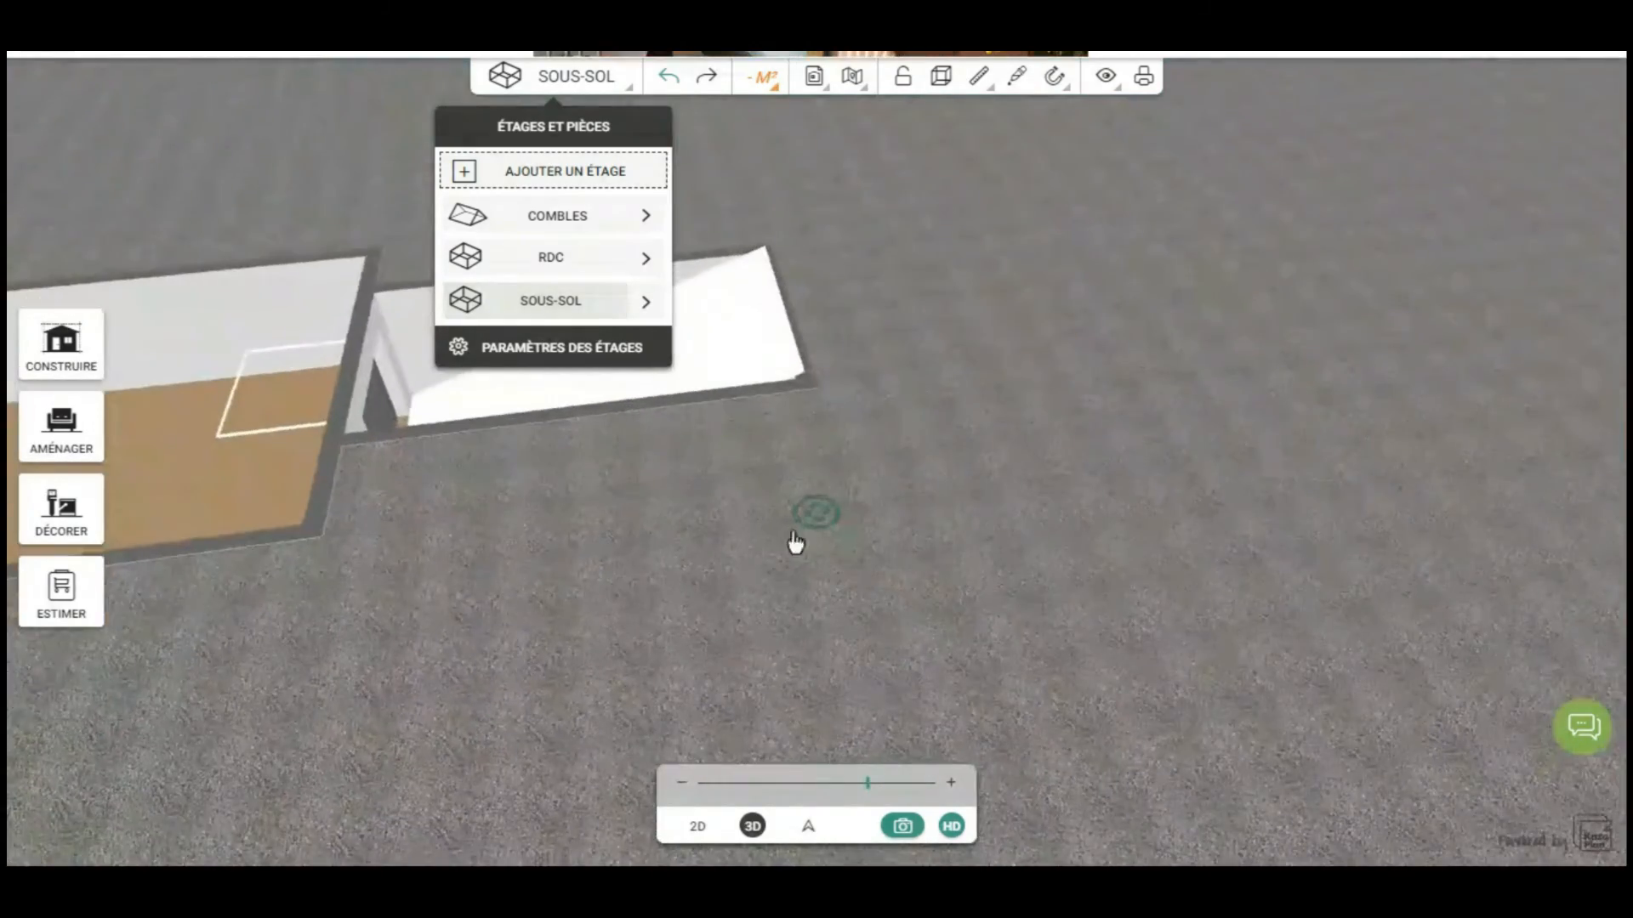
click(724, 392)
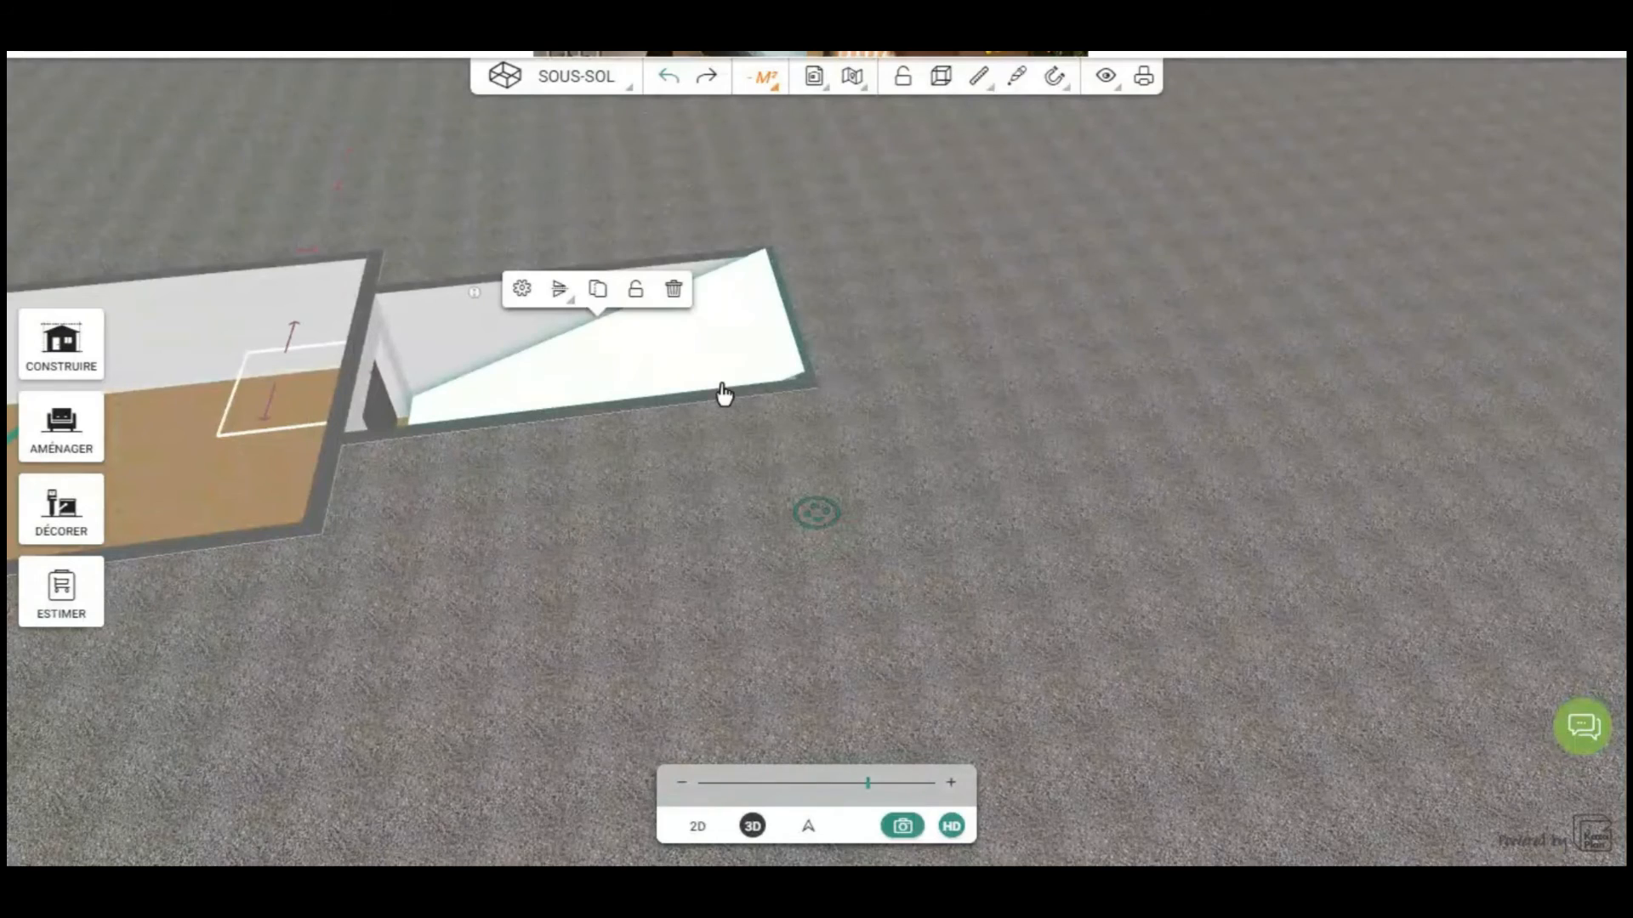
click(519, 292)
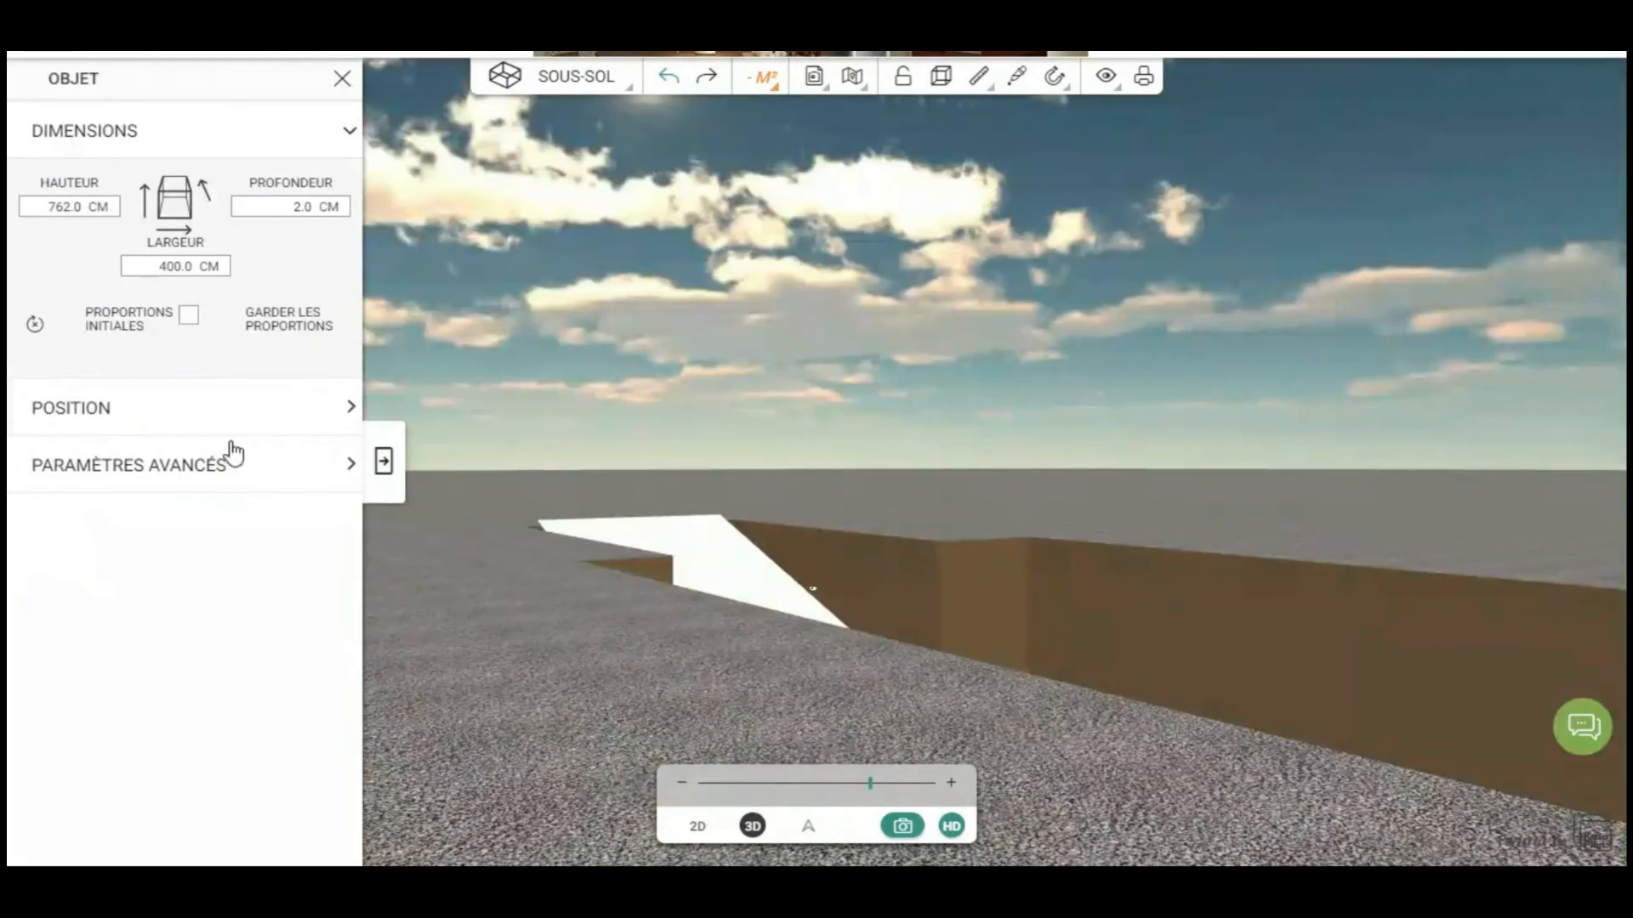
click(222, 473)
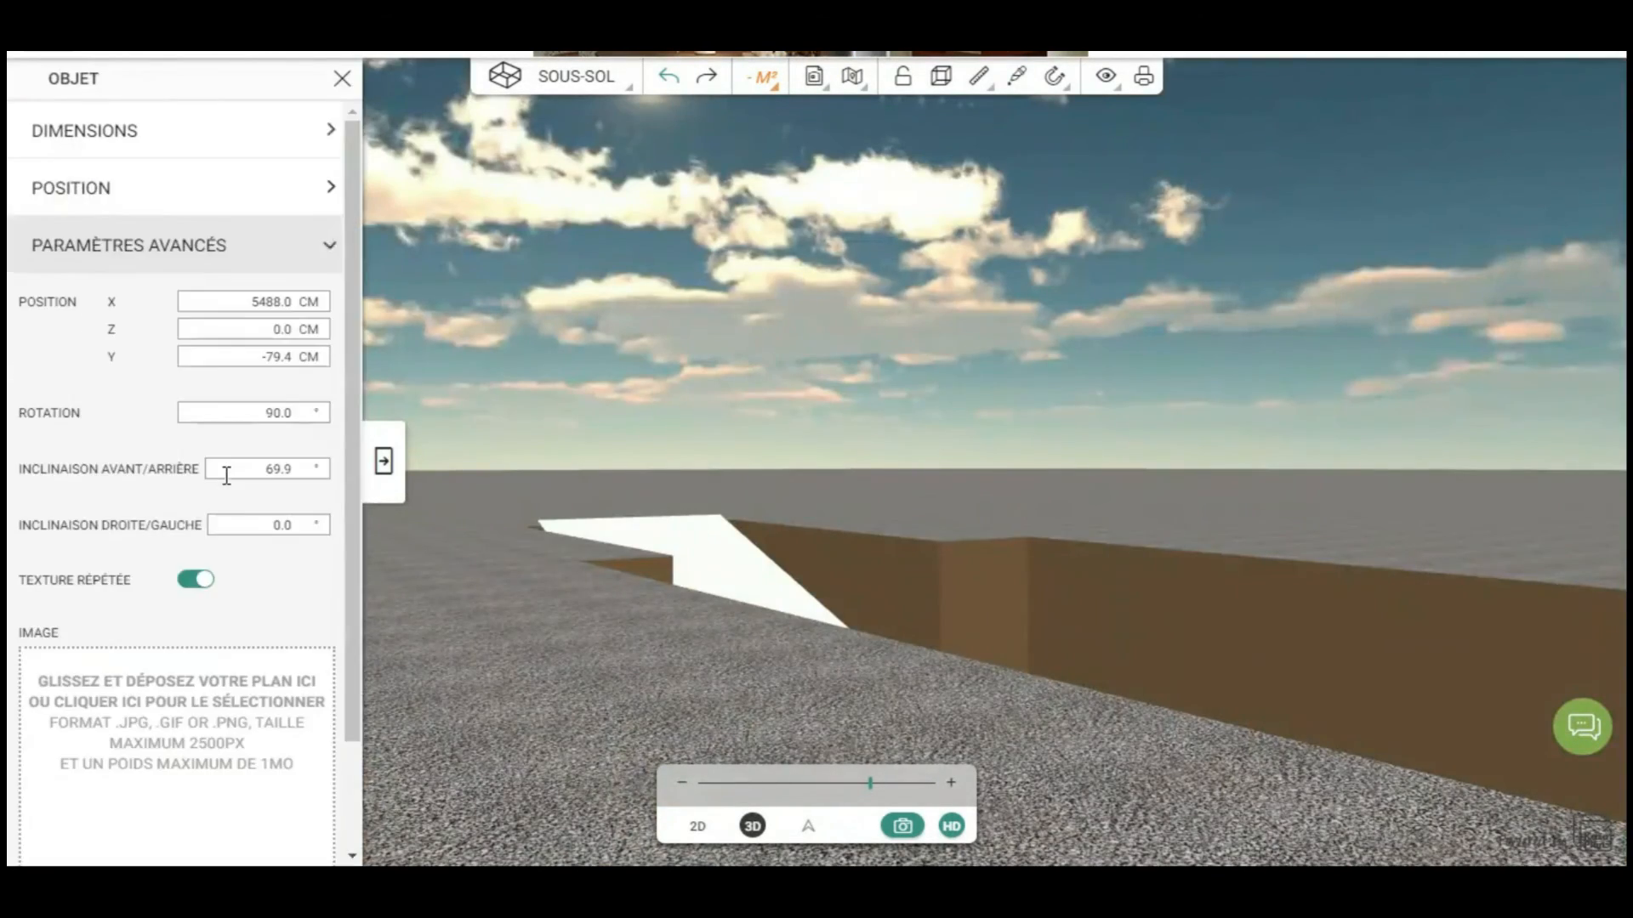
click(301, 470)
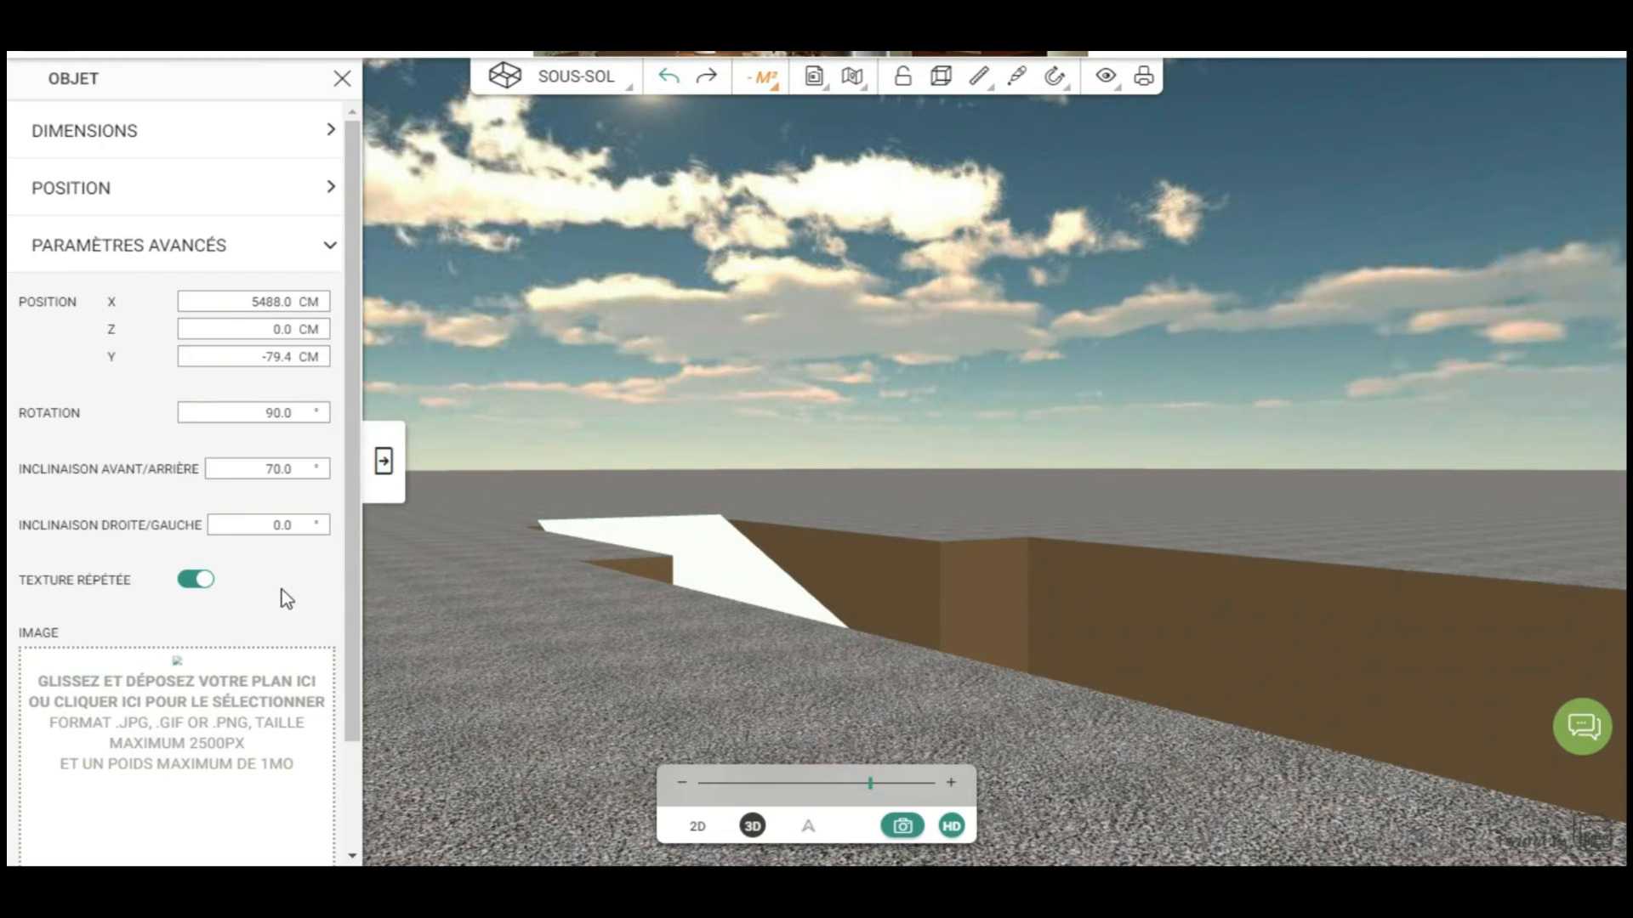
Step: Fine-tune the sloped plane's front/back tilt (Inclinaison avant/arrière) to 70.5°
scroll(600, 623, up, 2)
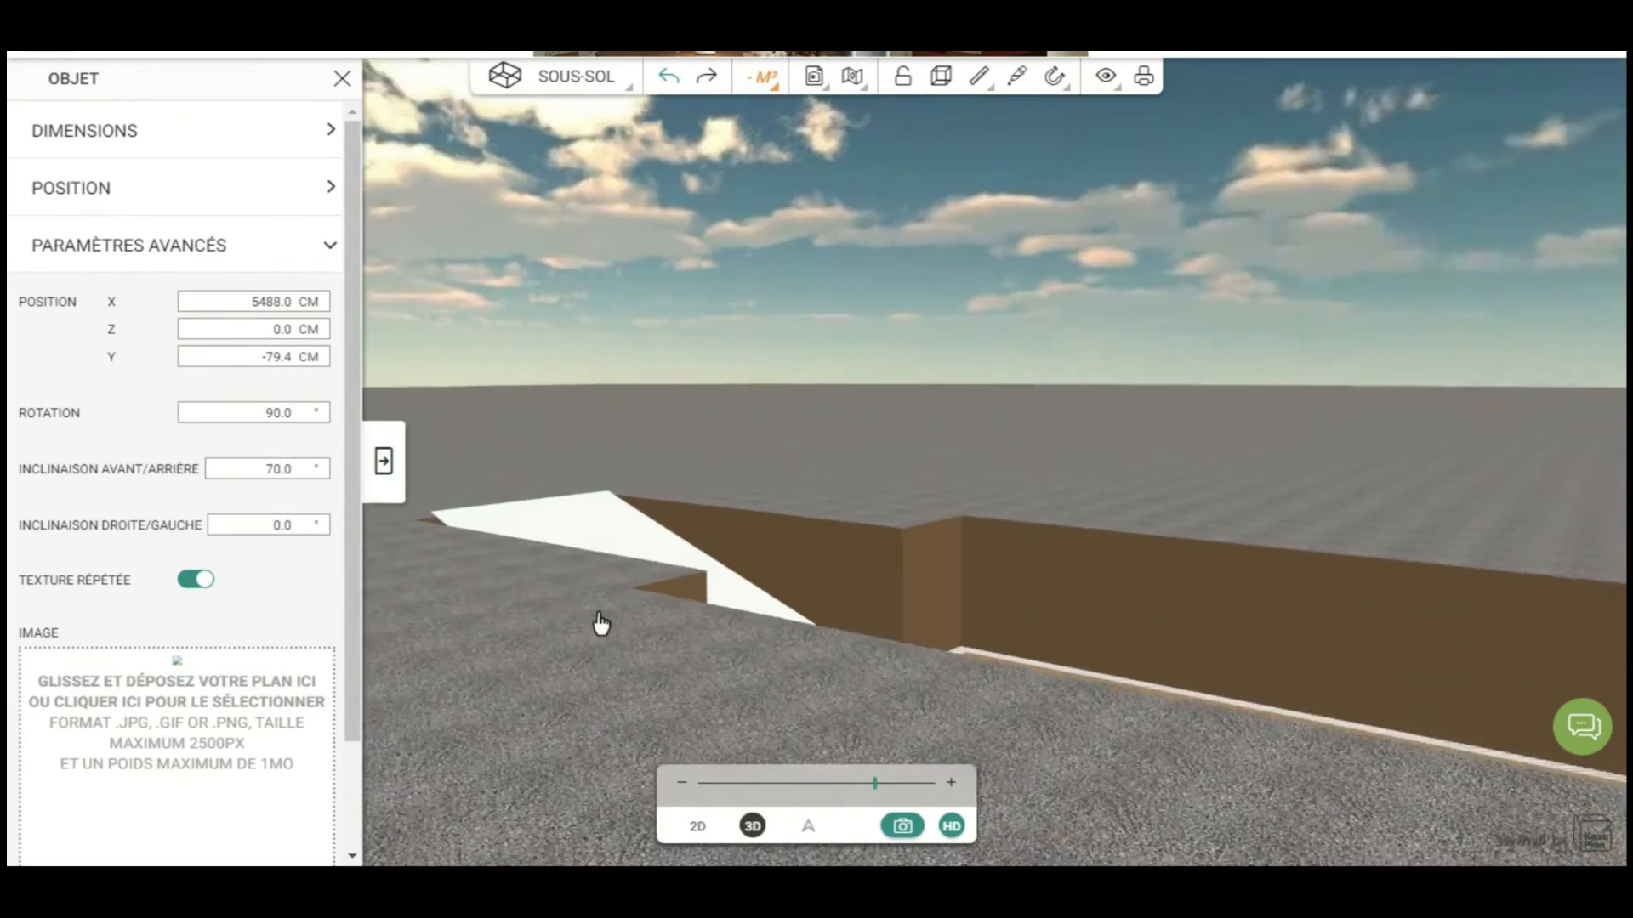
scroll(601, 623, down, 4)
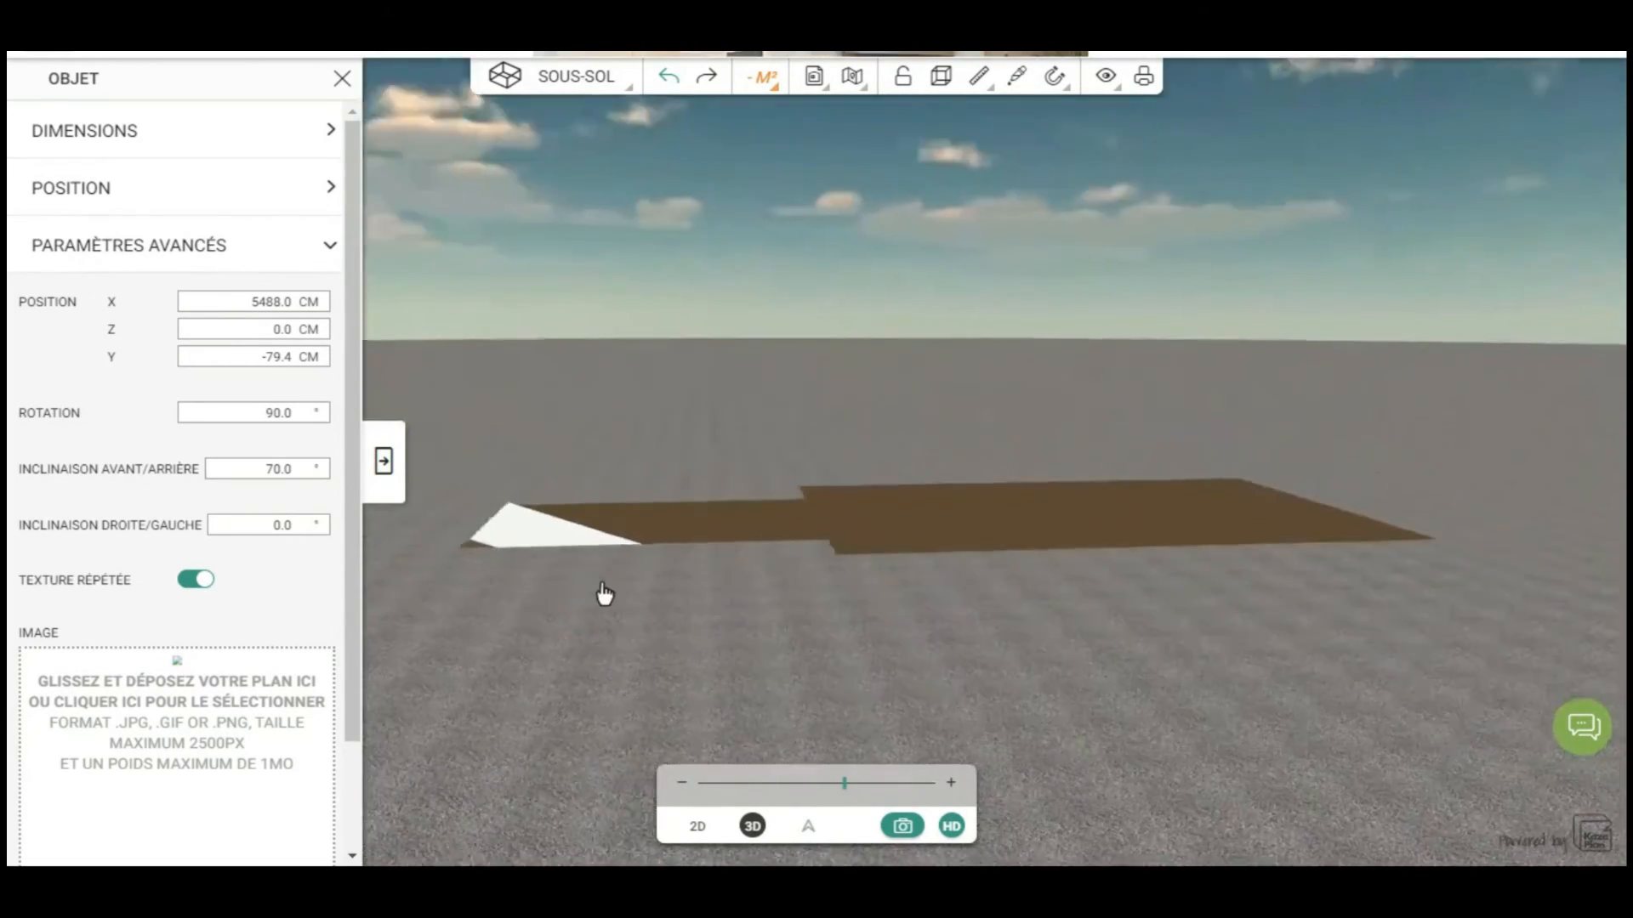
drag(604, 593, 544, 600)
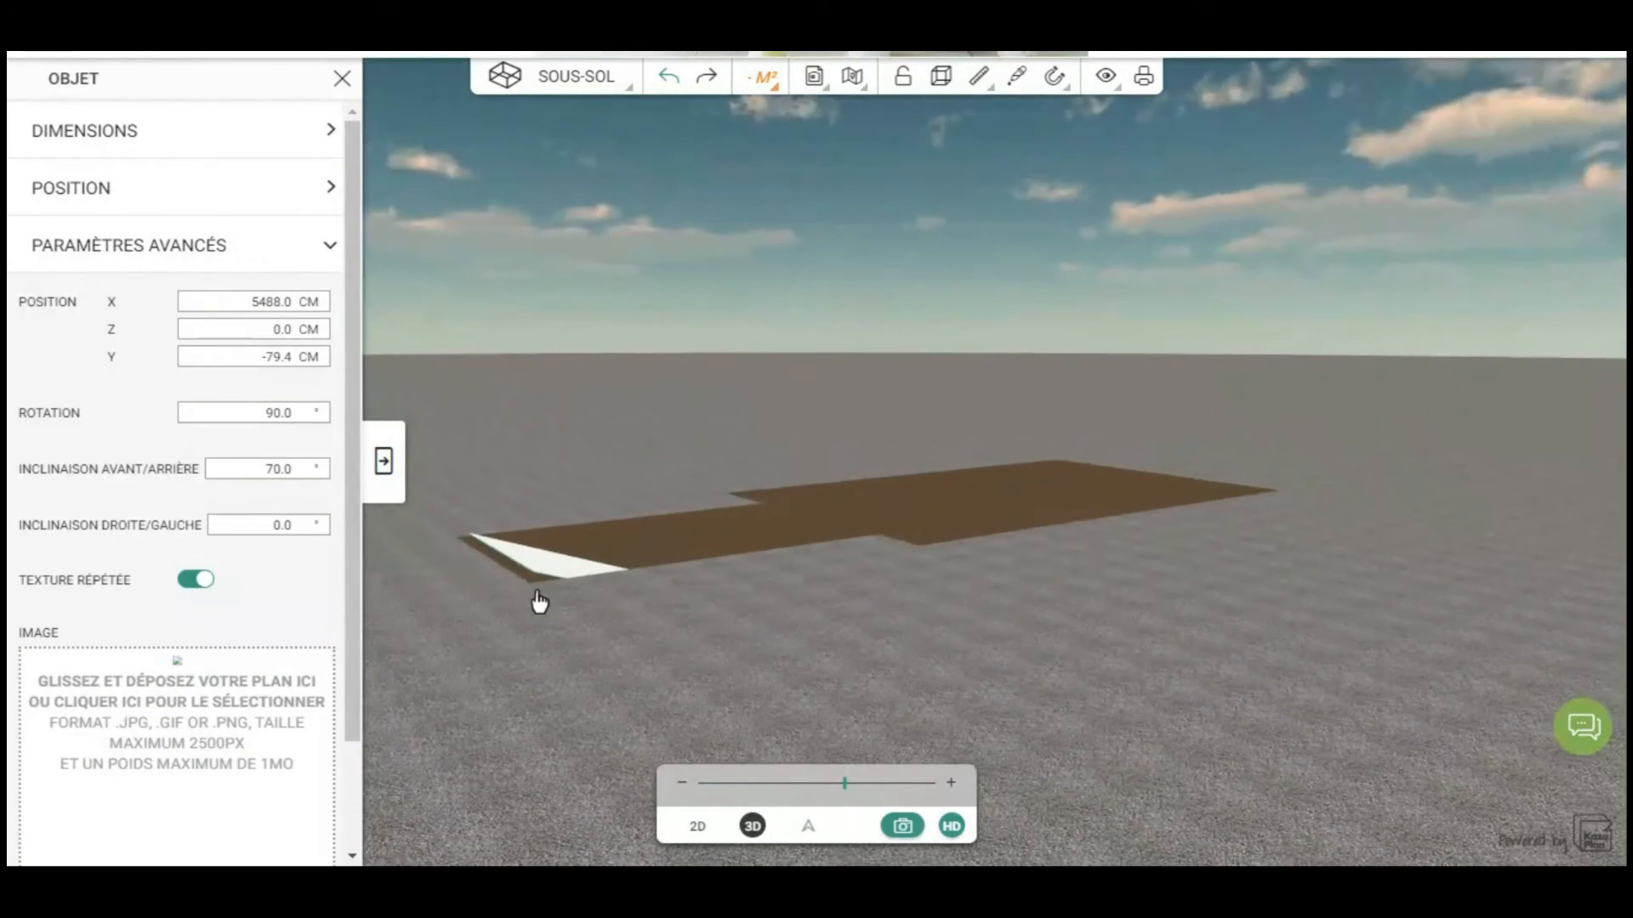
scroll(544, 600, up, 3)
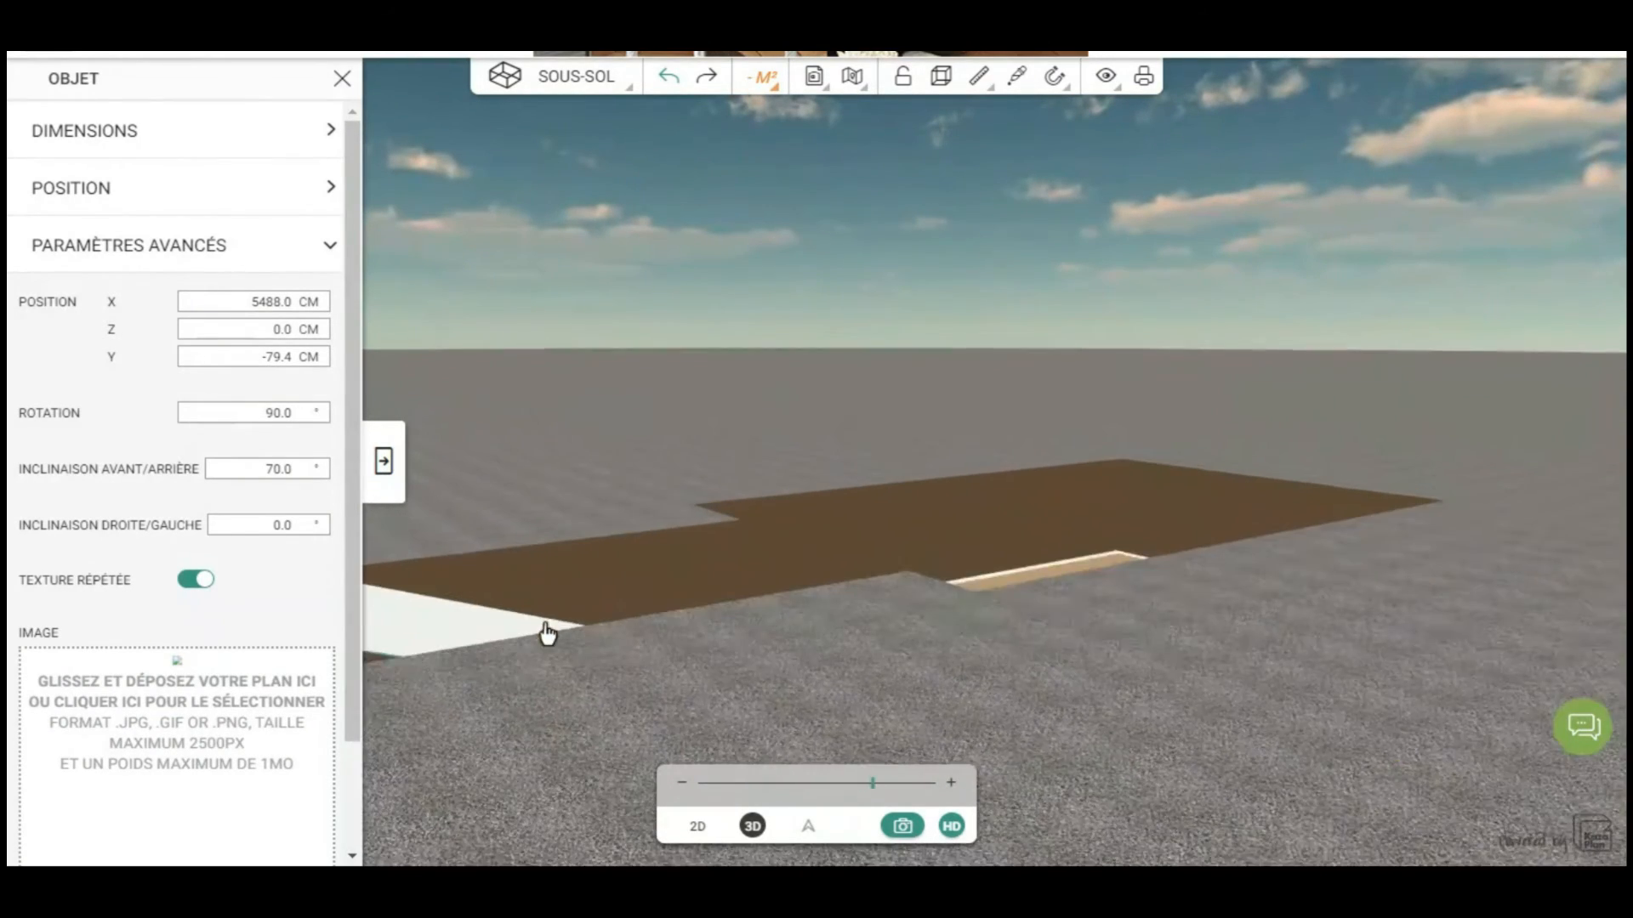
scroll(548, 638, down, 3)
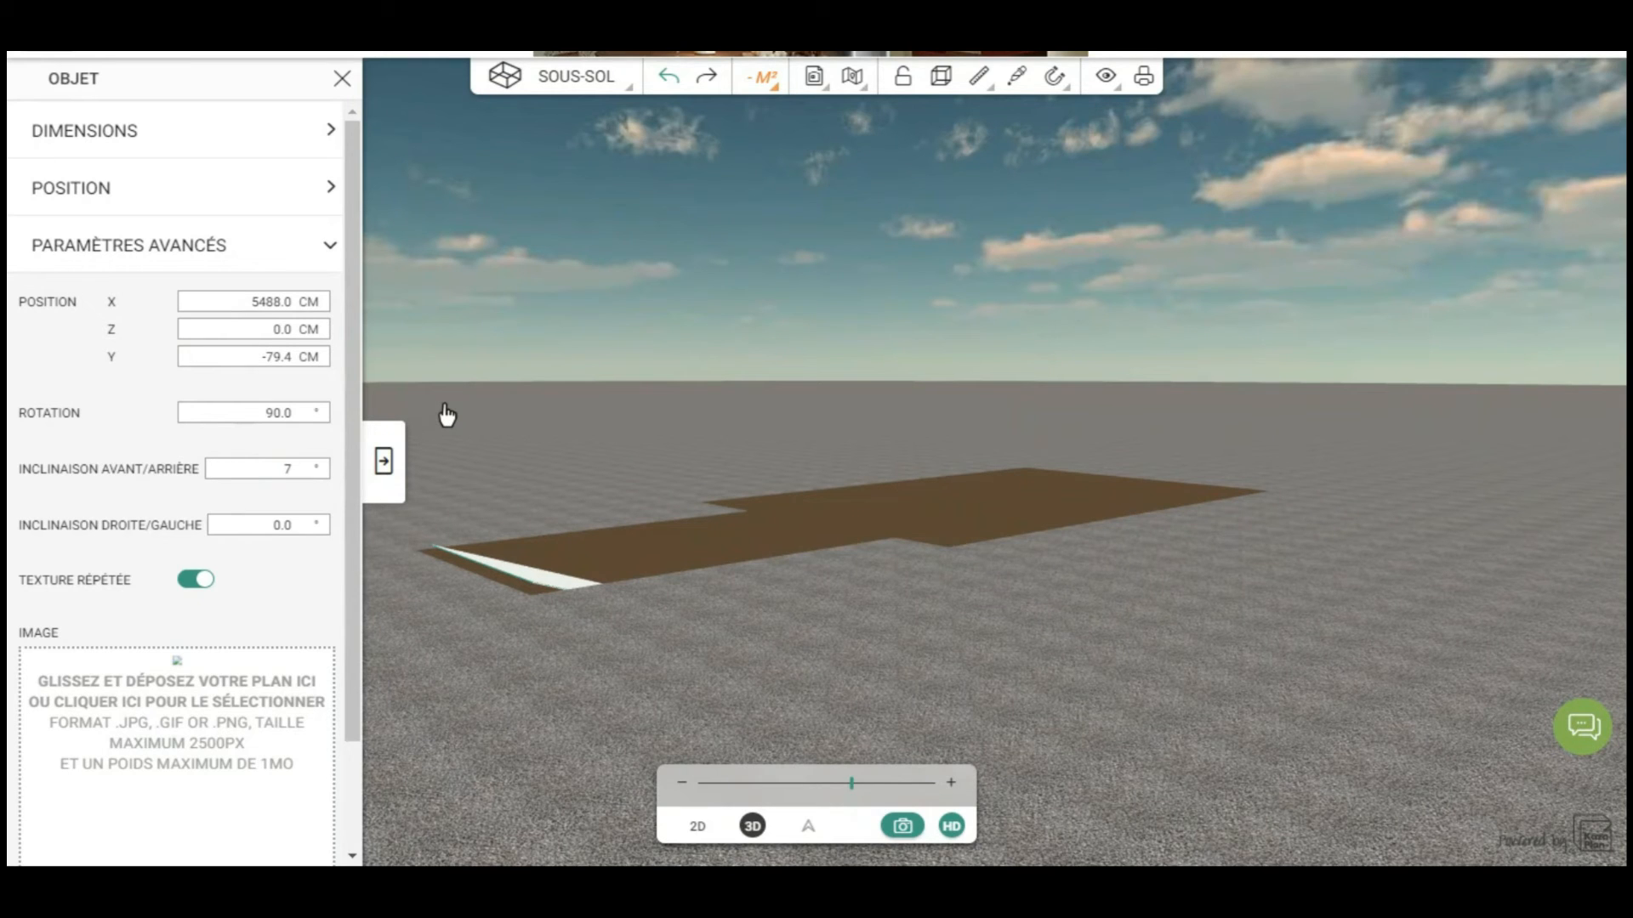
text(0.5)
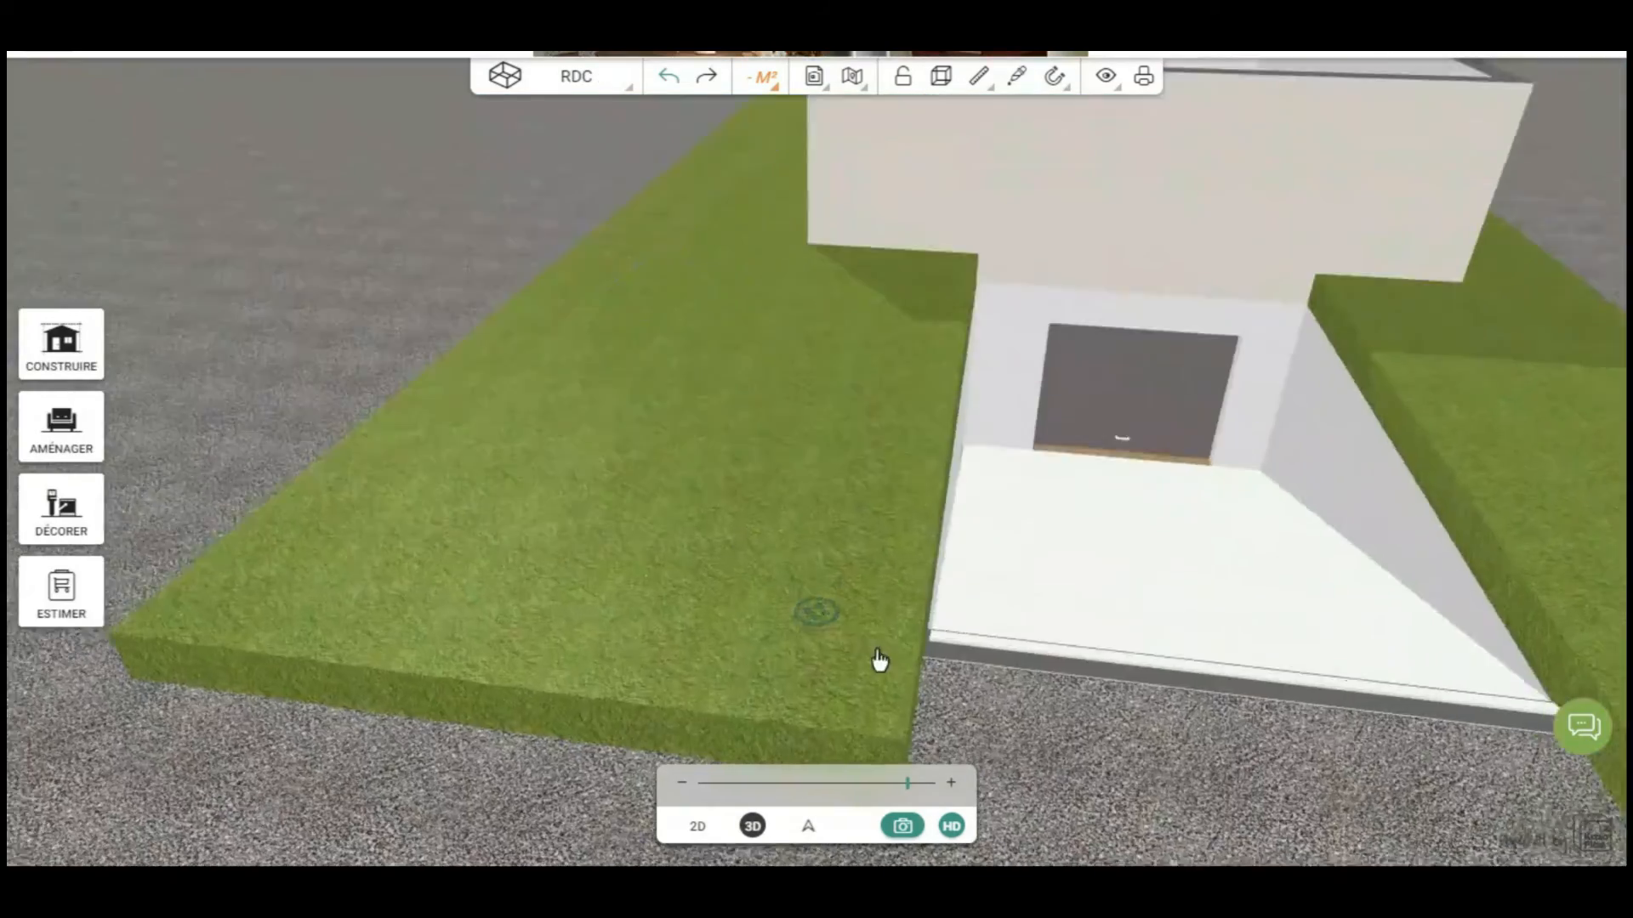
Step: Check the ramp's upper edge from the RDC floor, and lock the sloped plane on the SOUS-SOL floor
drag(875, 660, 1140, 598)
drag(864, 532, 925, 466)
drag(1165, 599, 1264, 634)
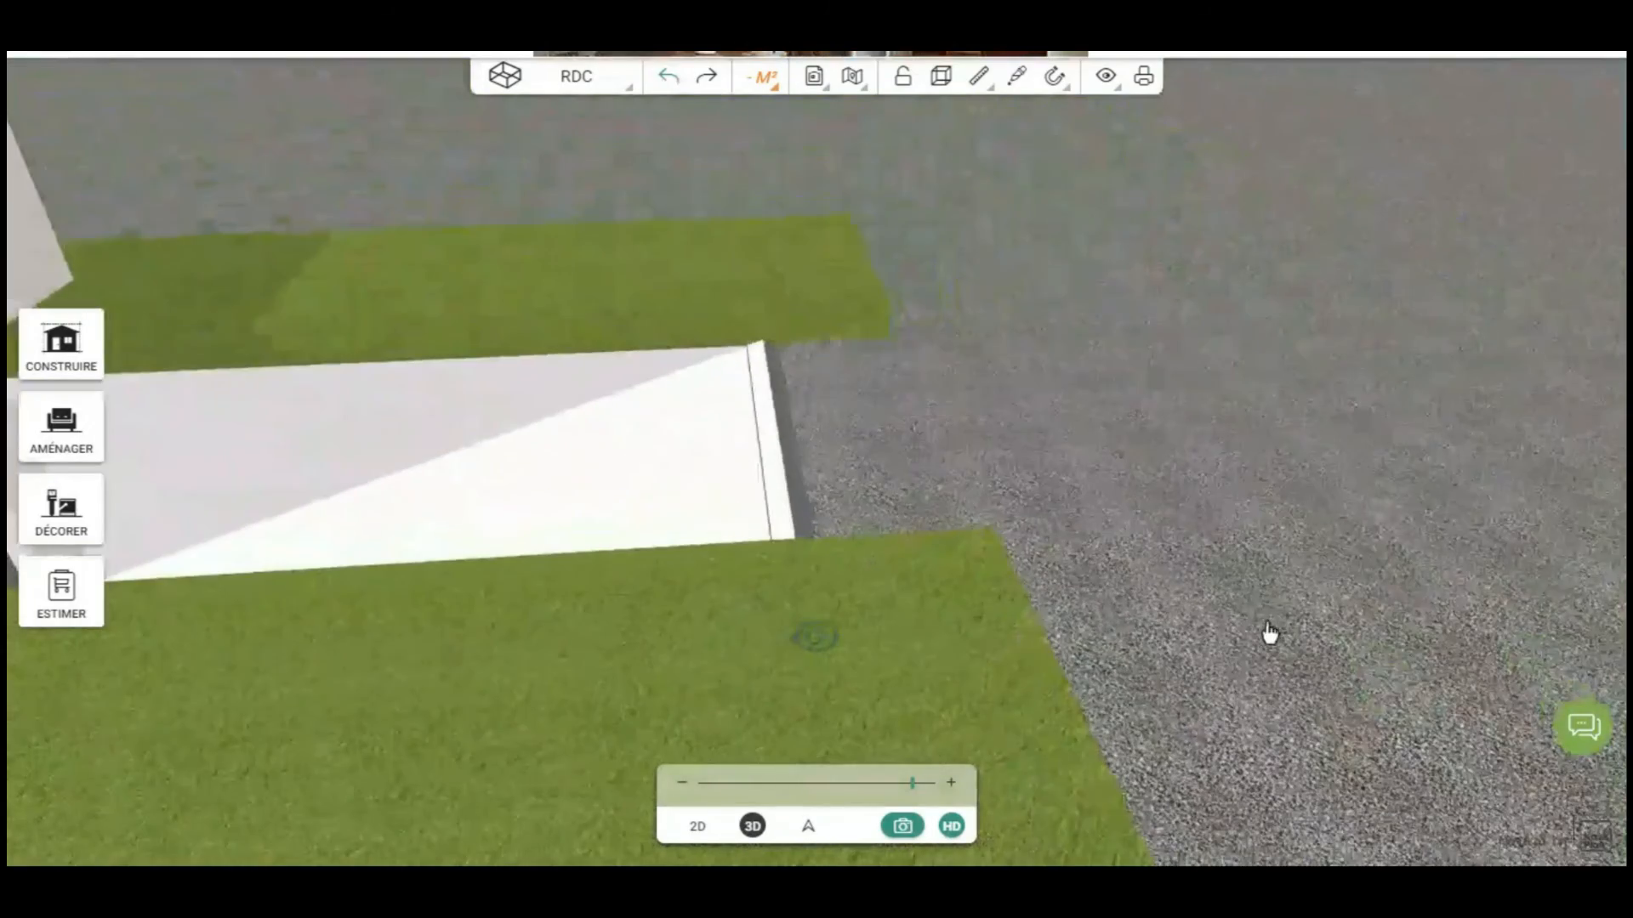
drag(884, 418, 900, 481)
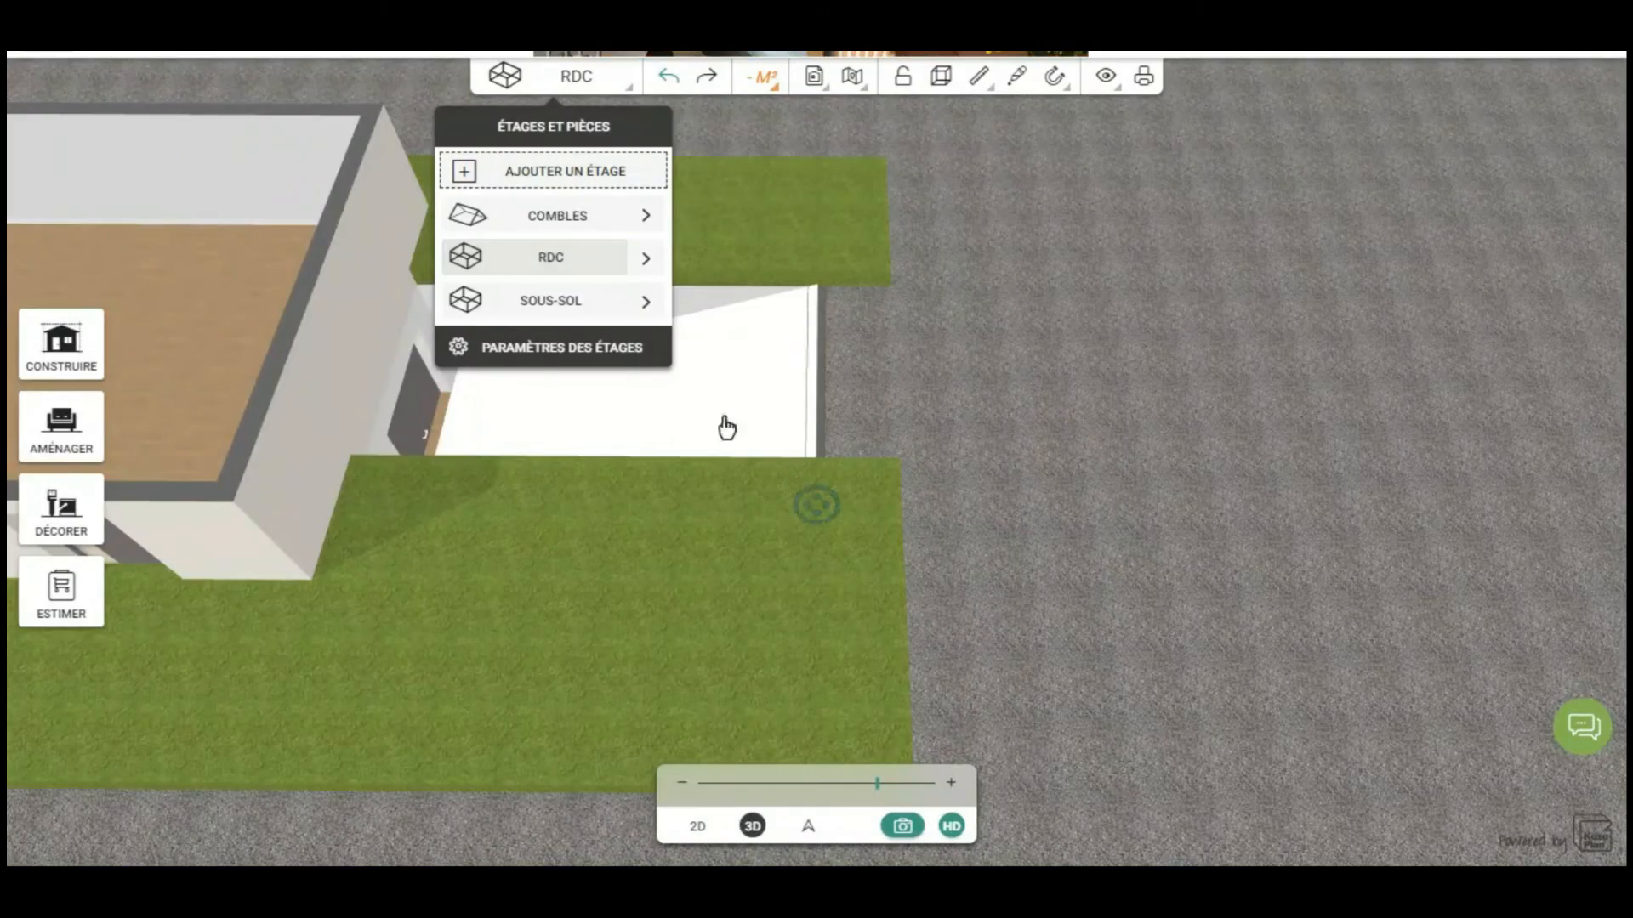
click(593, 313)
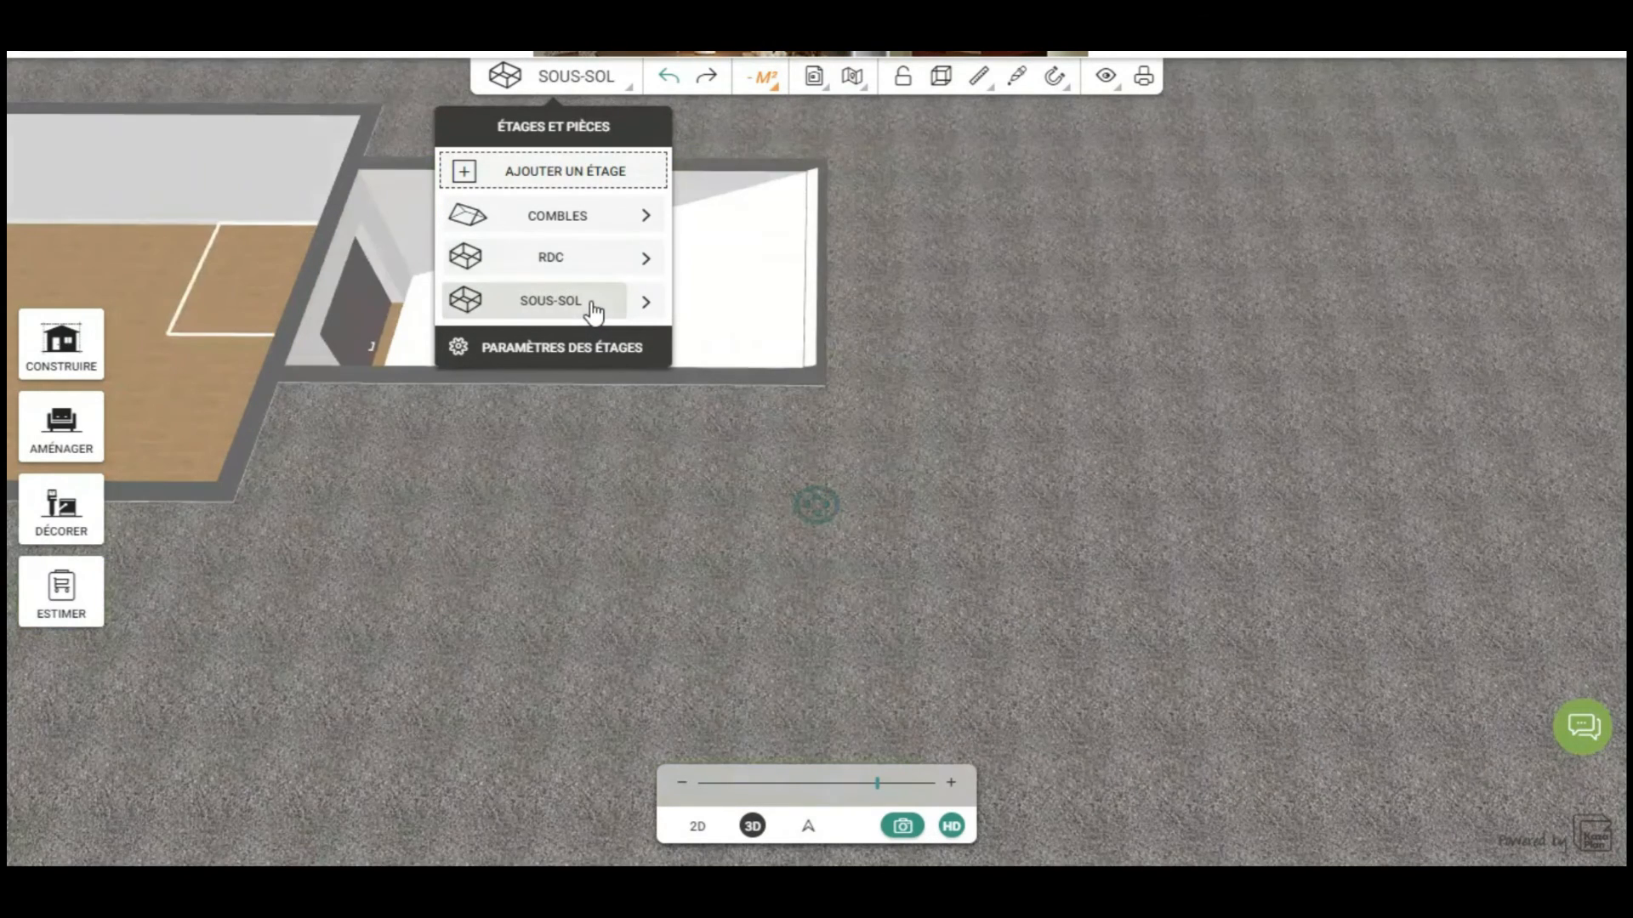
click(760, 292)
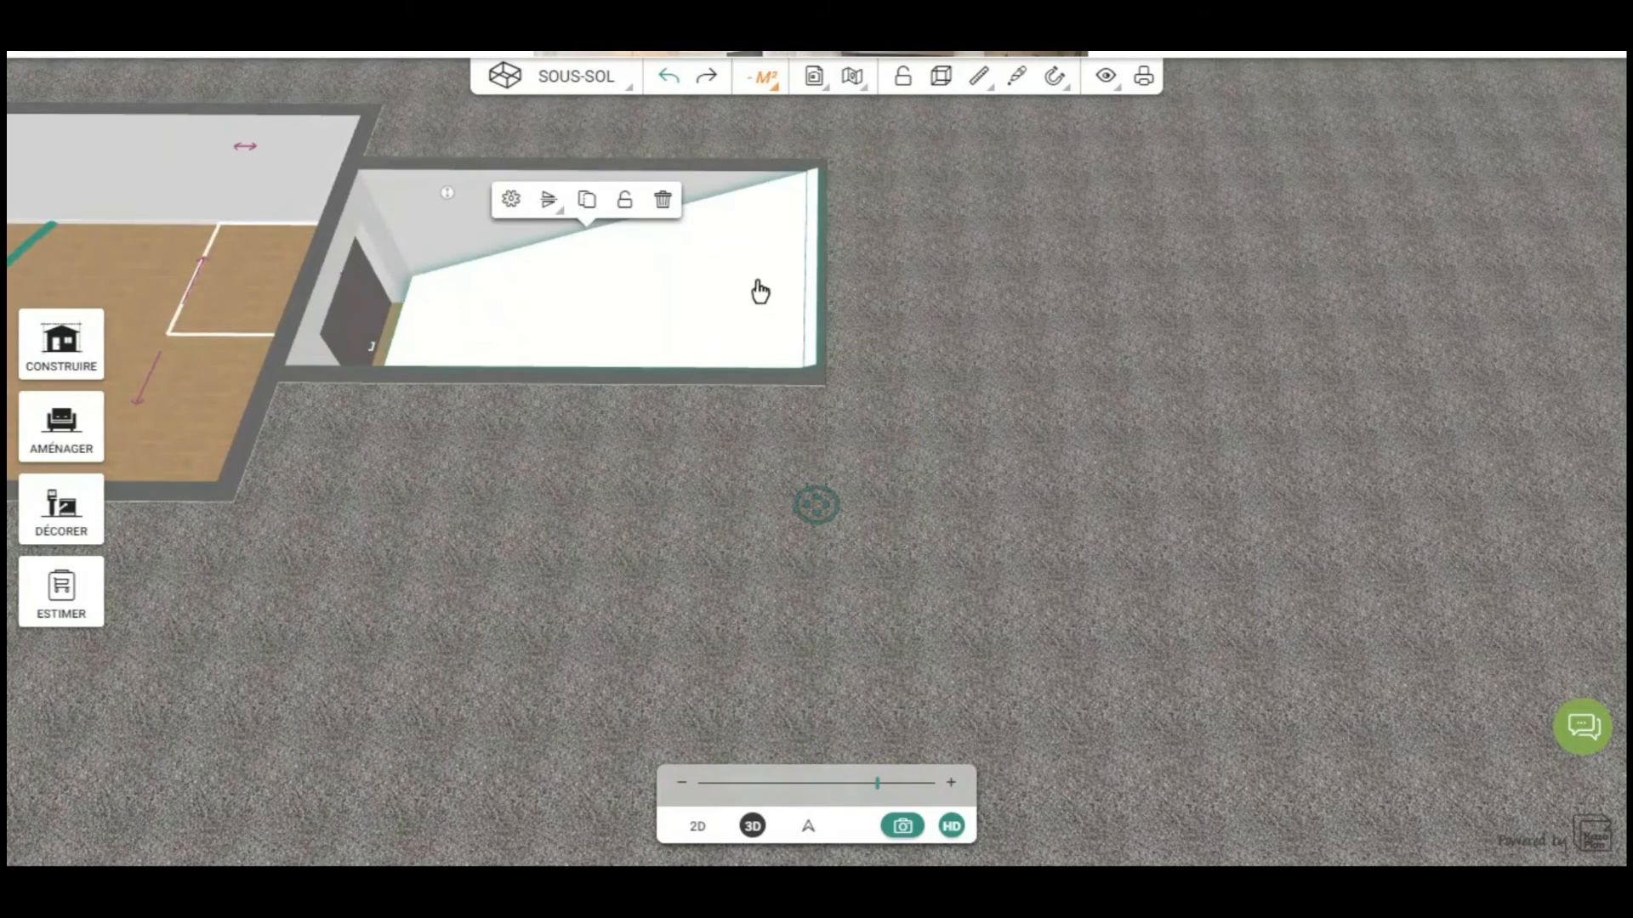
click(625, 204)
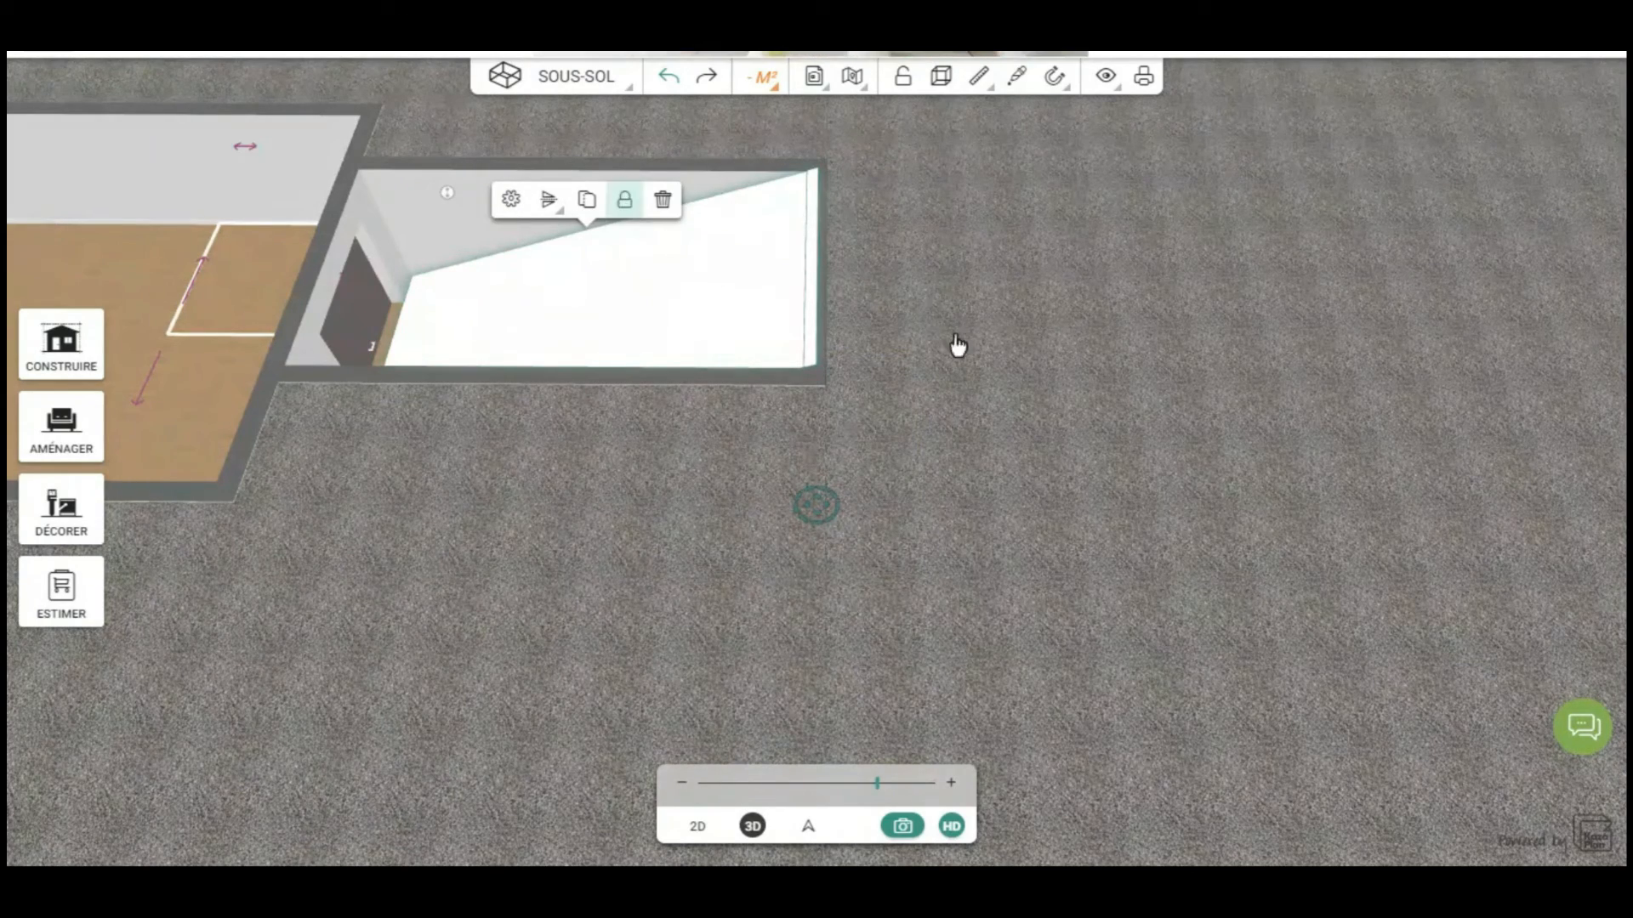
Step: Return to the RDC floor and cover the ramp surface and its front edge with a grey striped texture
click(575, 82)
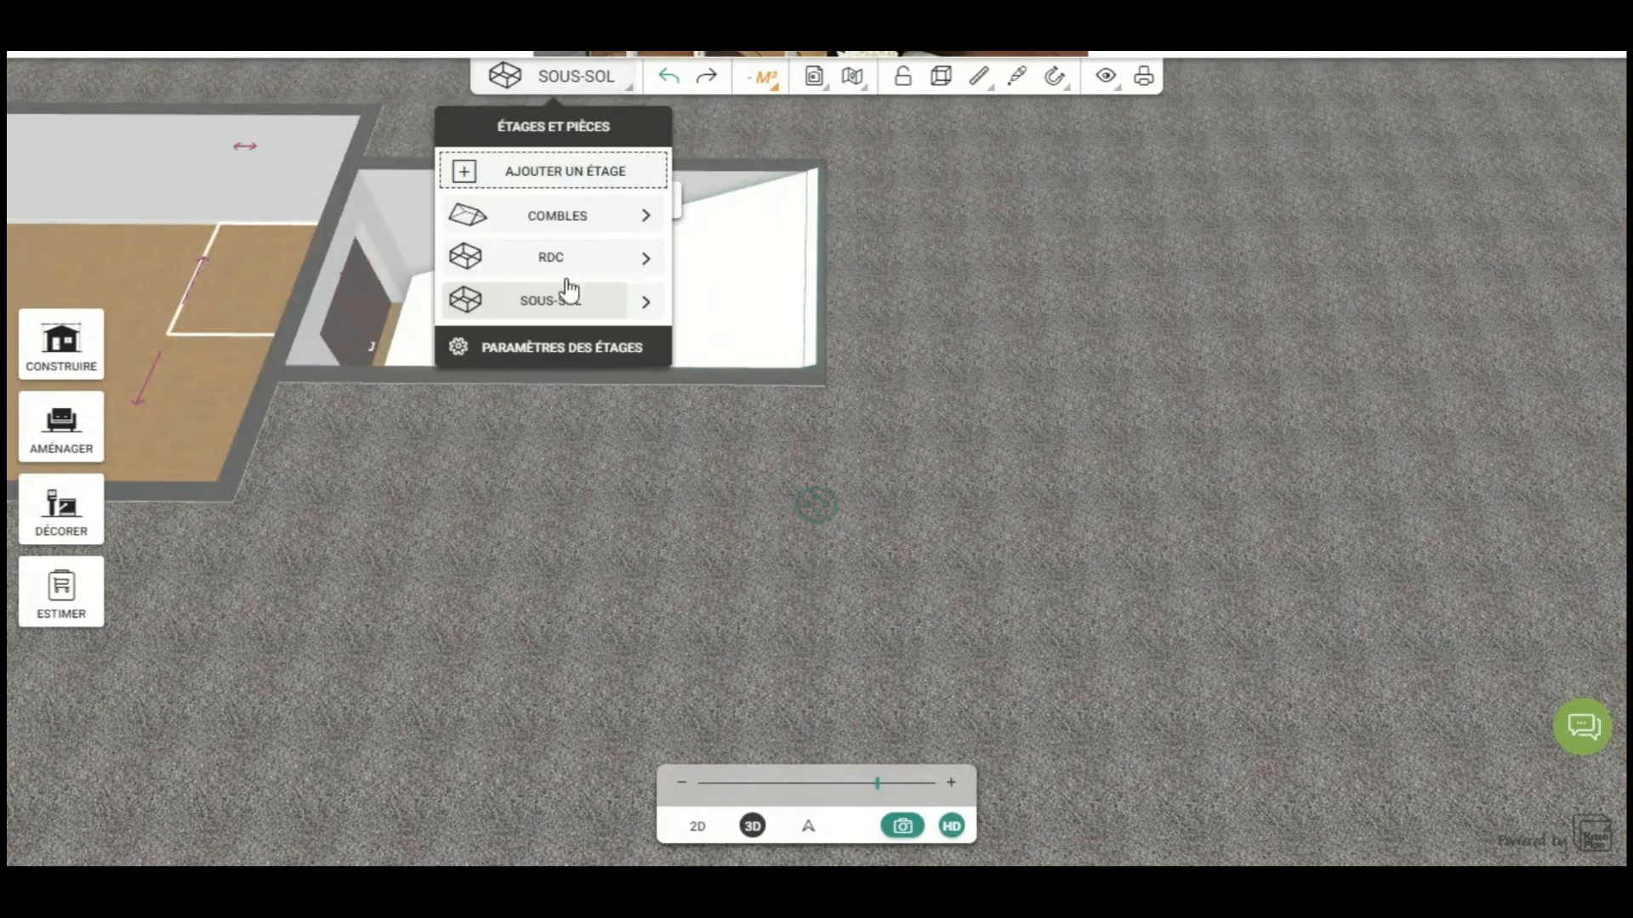
click(536, 260)
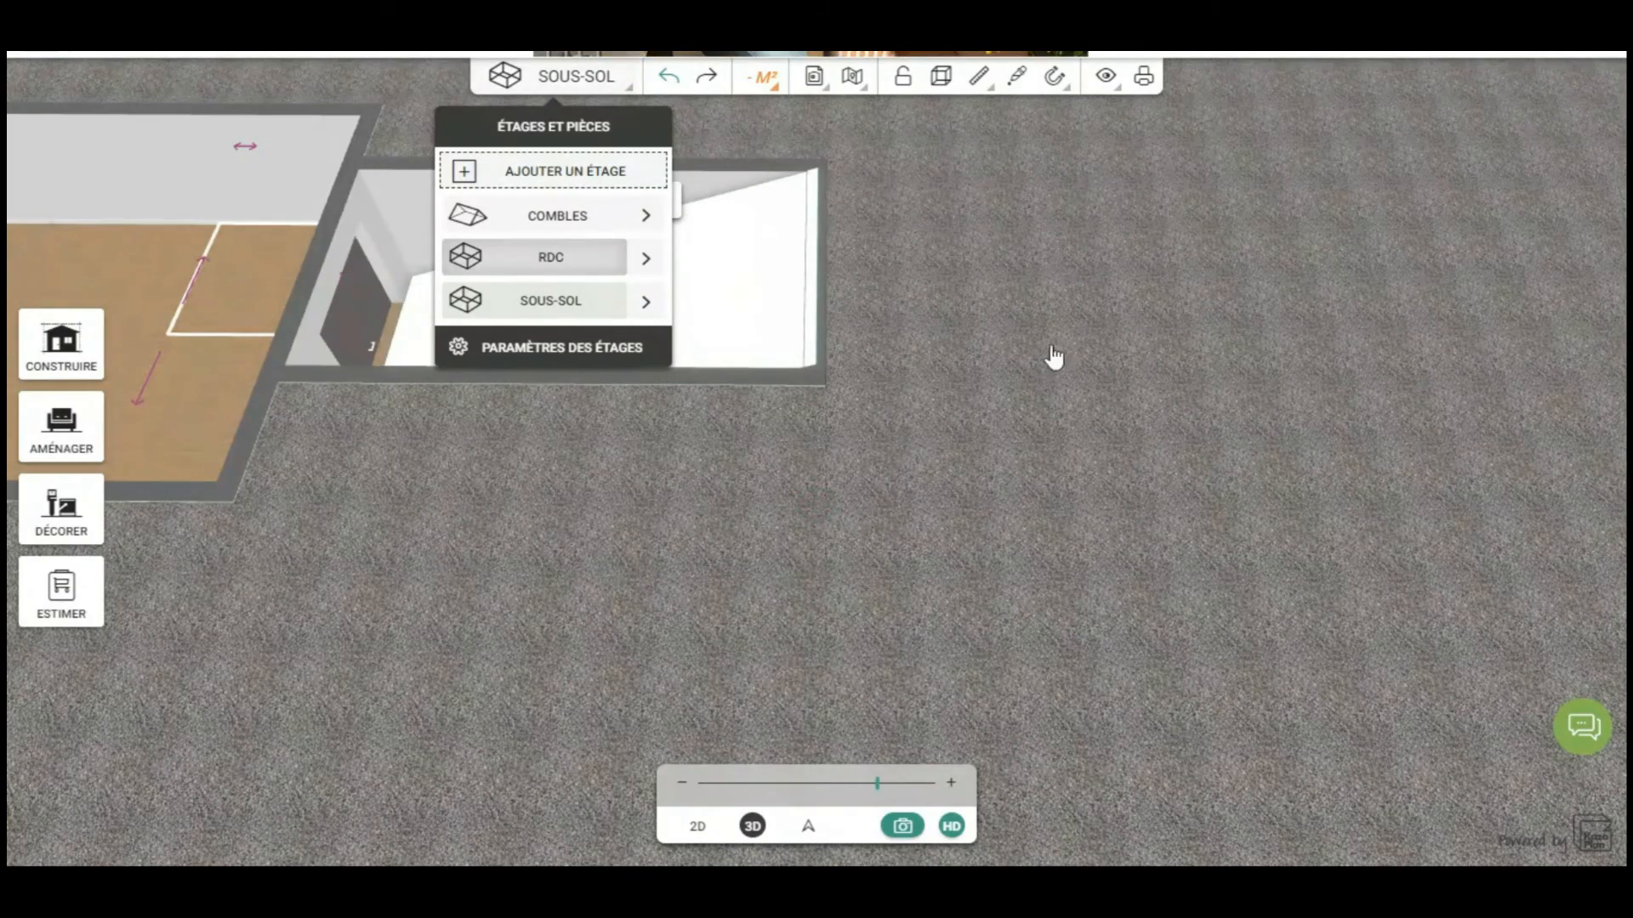
drag(1122, 416, 596, 394)
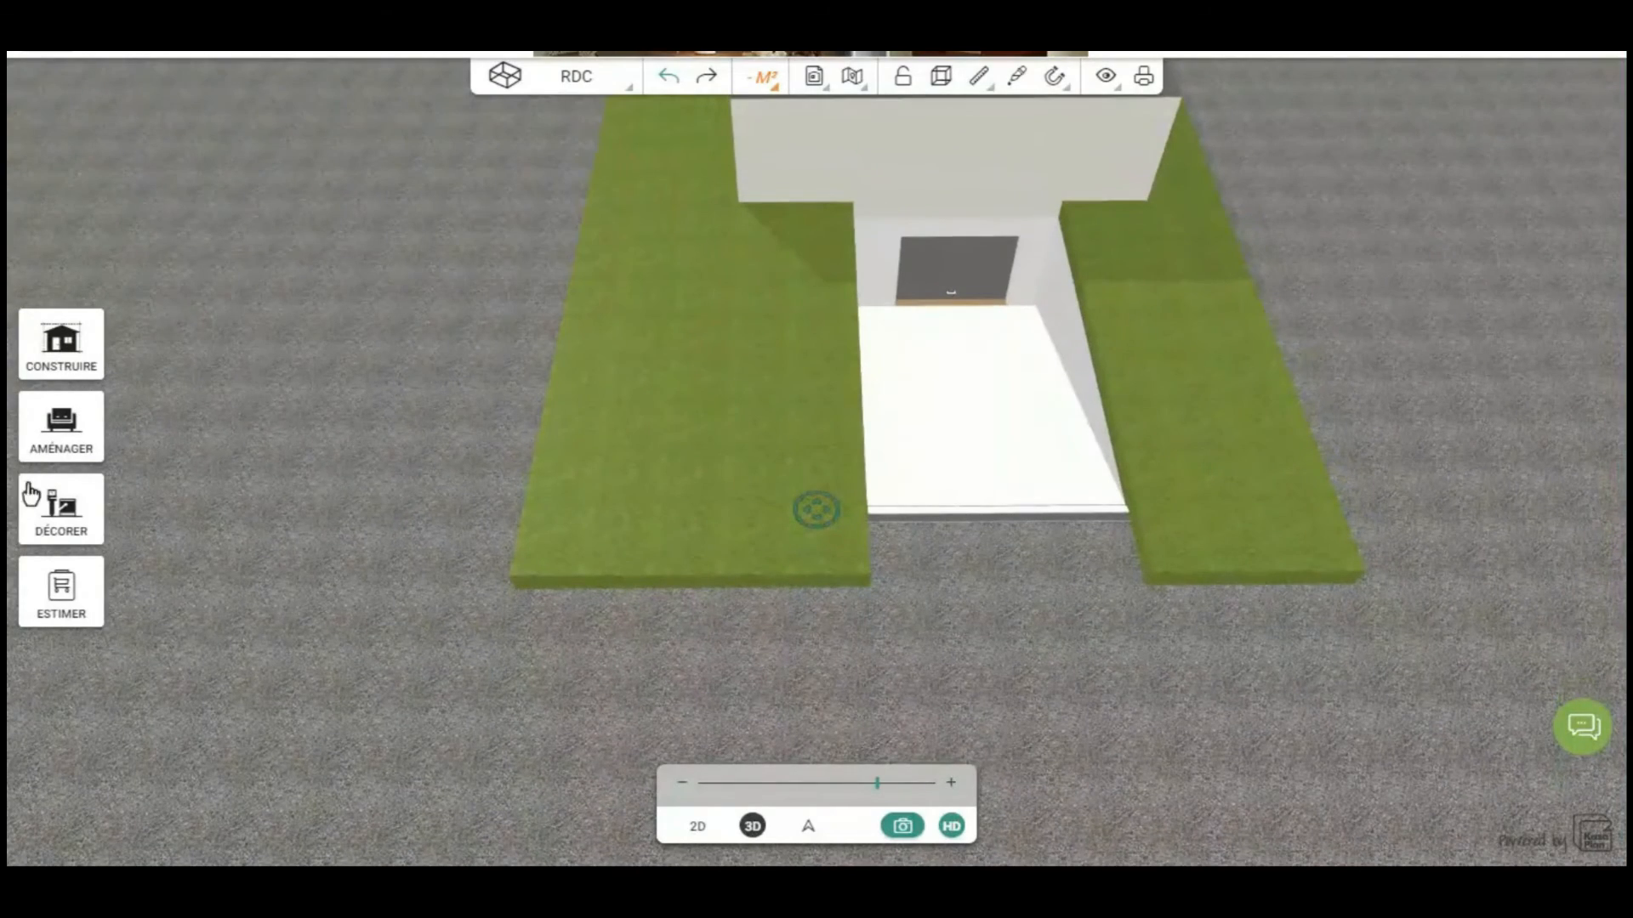
click(81, 493)
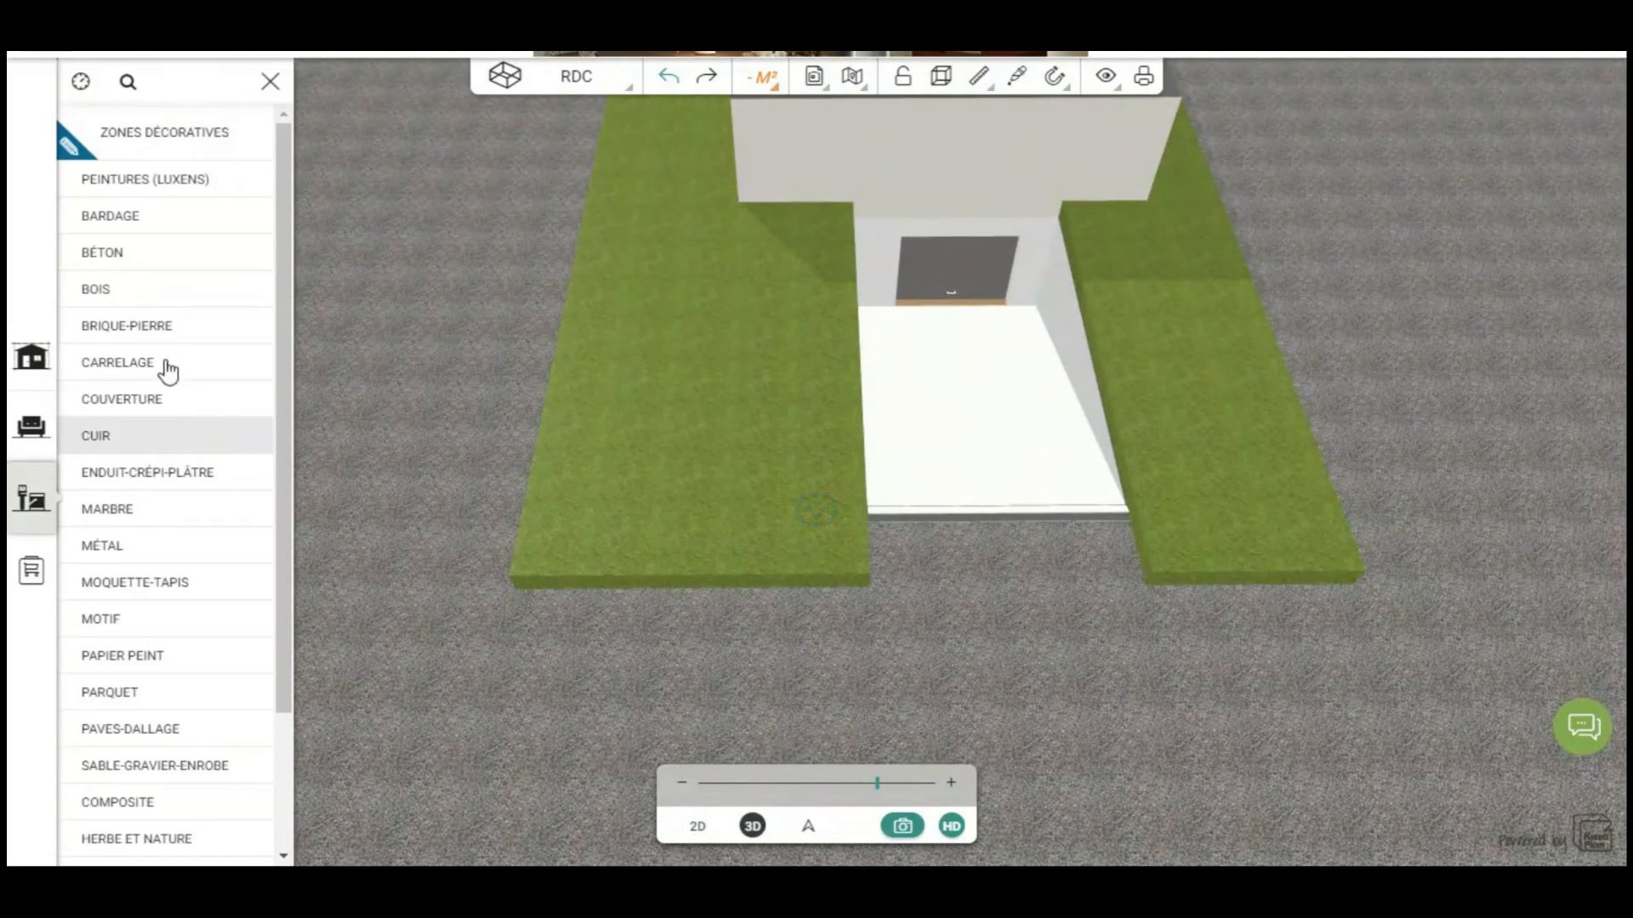
click(291, 274)
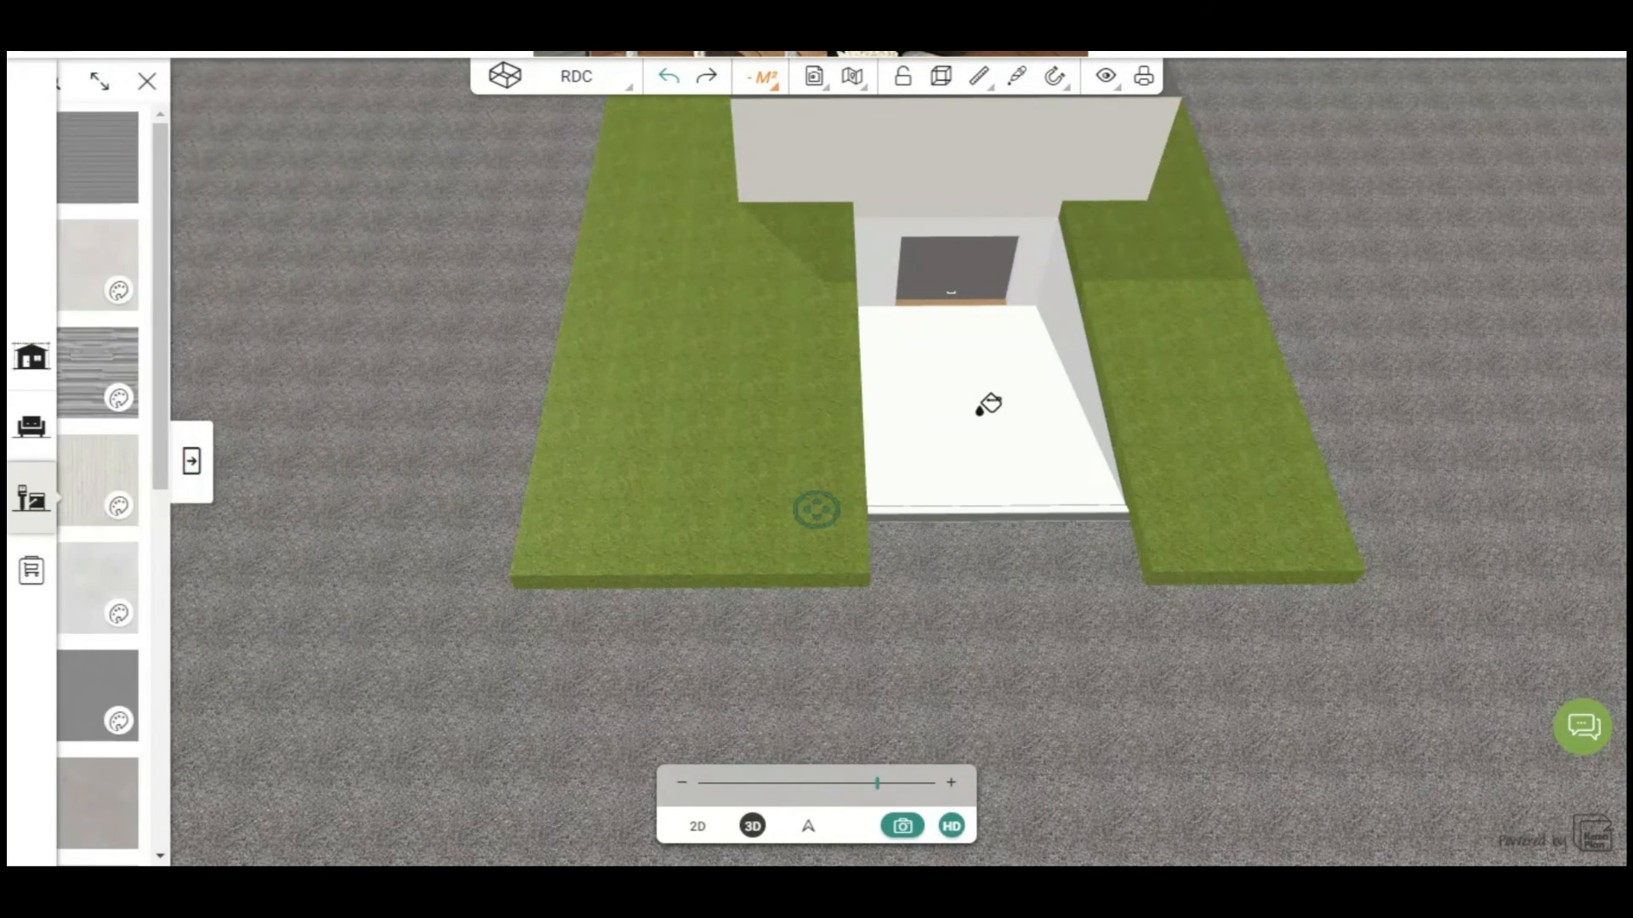
click(971, 474)
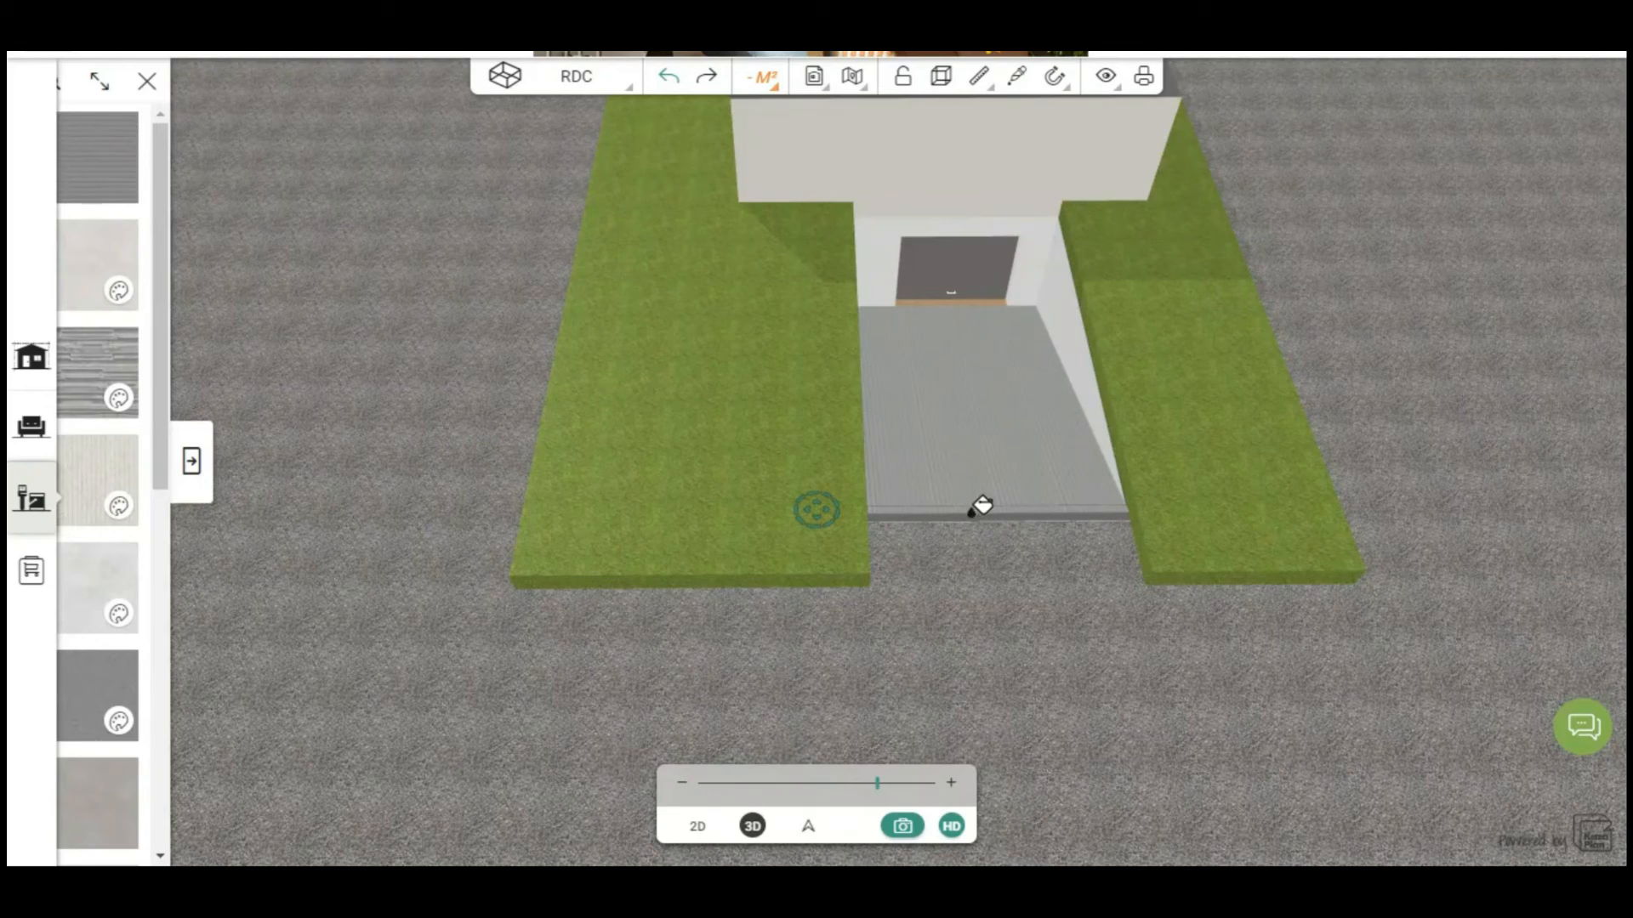
scroll(1012, 496, up, 2)
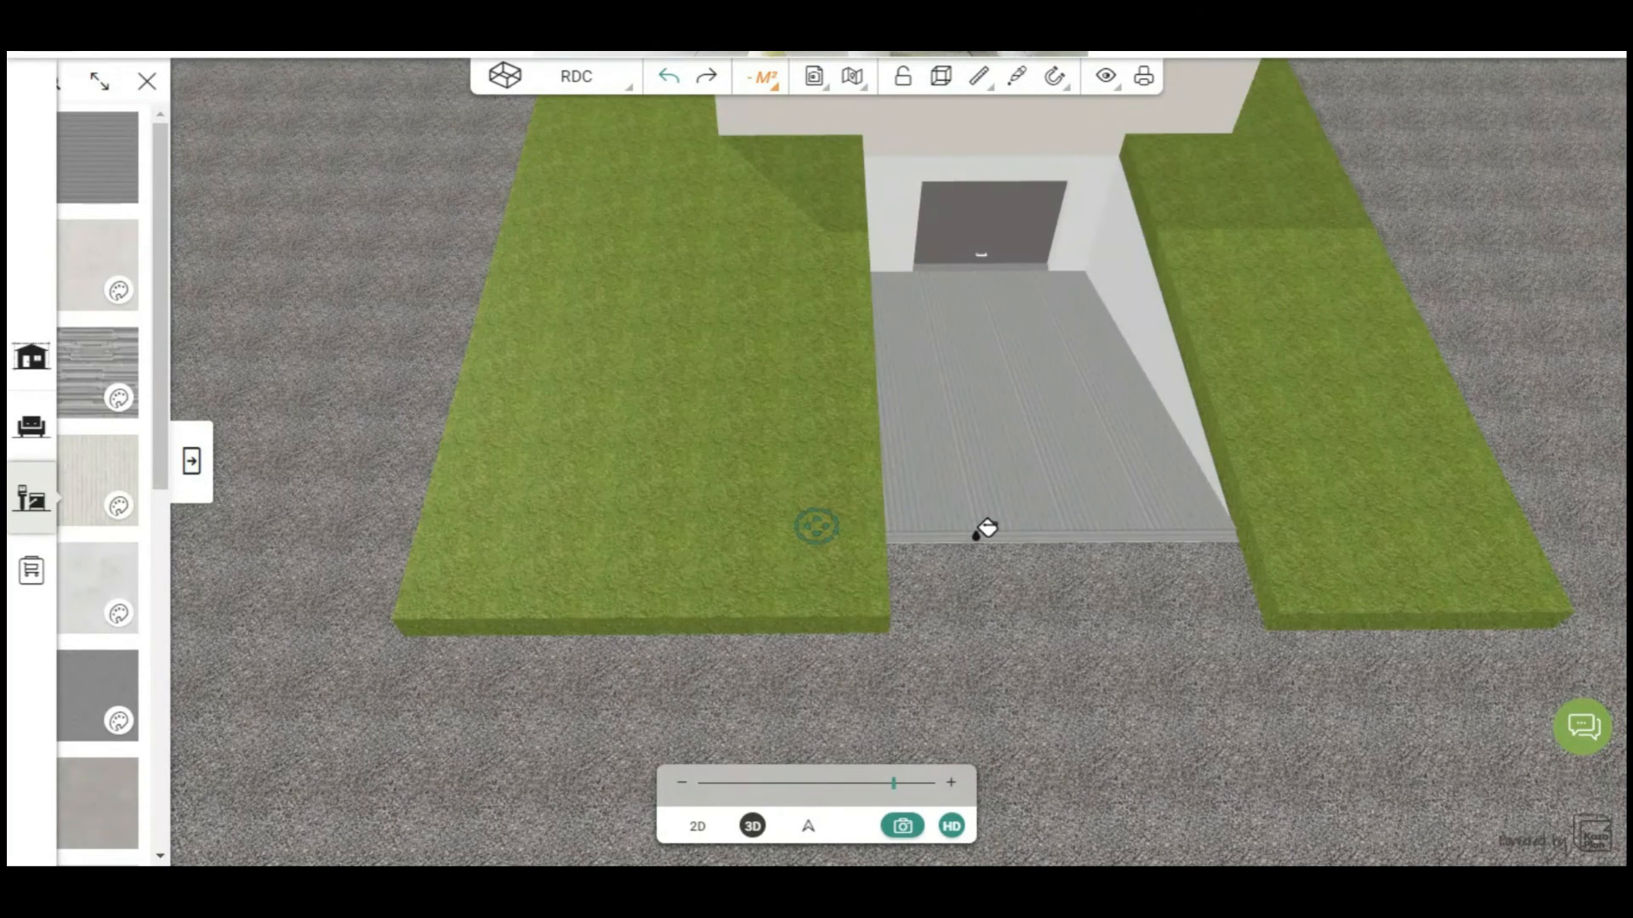
Step: Sample the house façade's texture and apply it to the garage door wall and the ramp's right side wall
mouse_move(1003, 473)
mouse_down()
mouse_move(1091, 536)
mouse_move(1247, 456)
mouse_move(1305, 386)
mouse_move(1060, 486)
mouse_move(921, 353)
mouse_up()
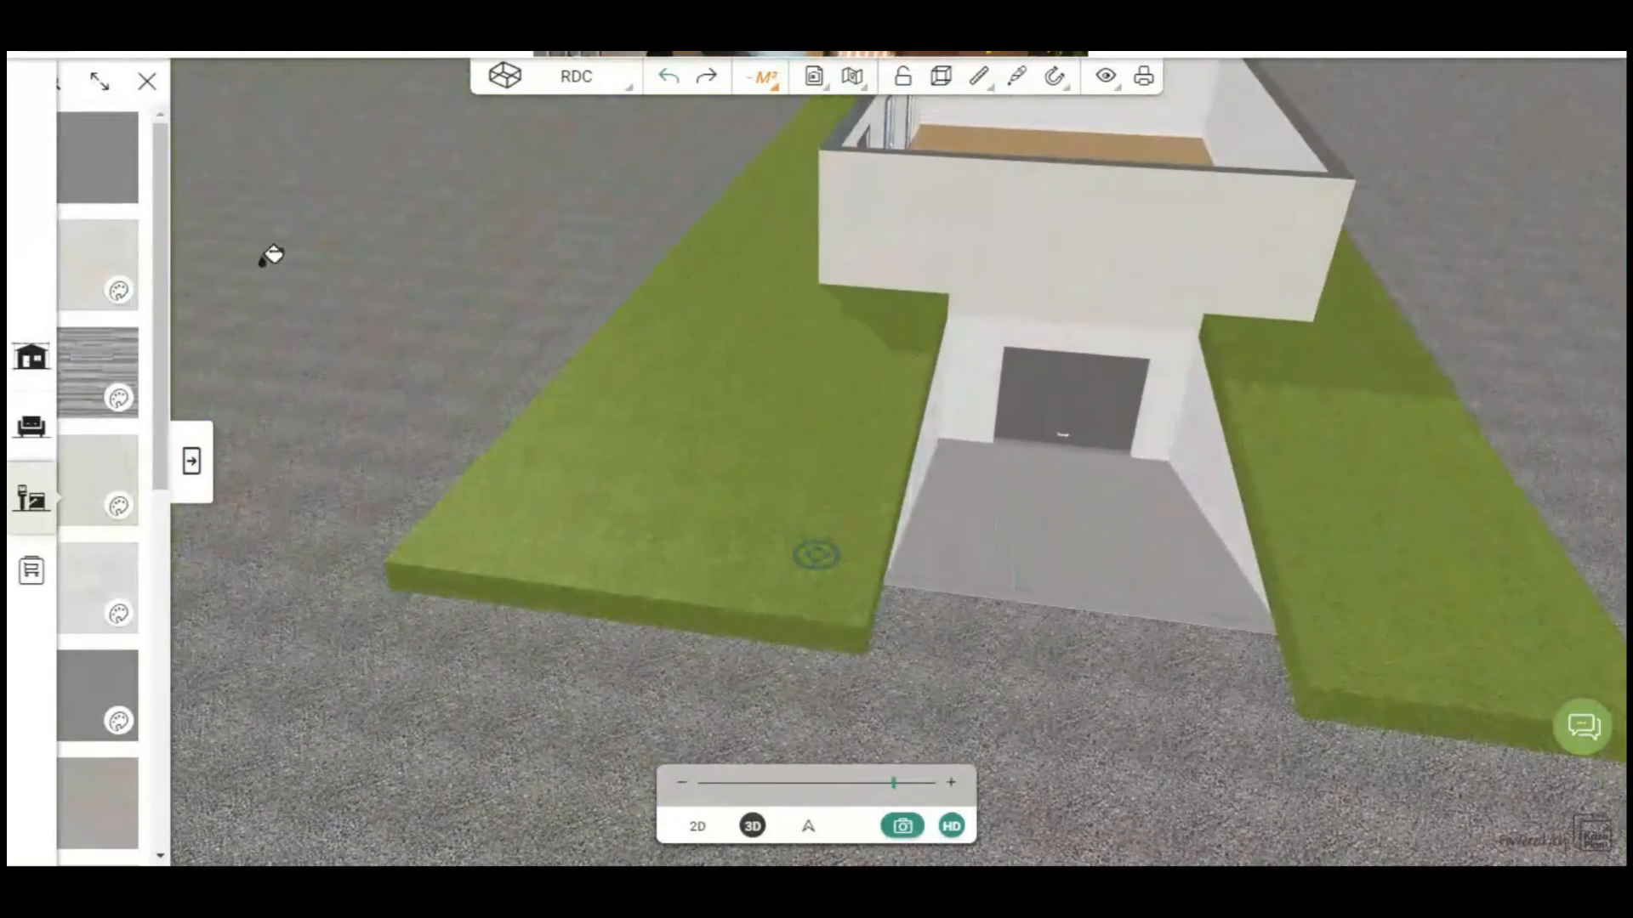
click(1016, 76)
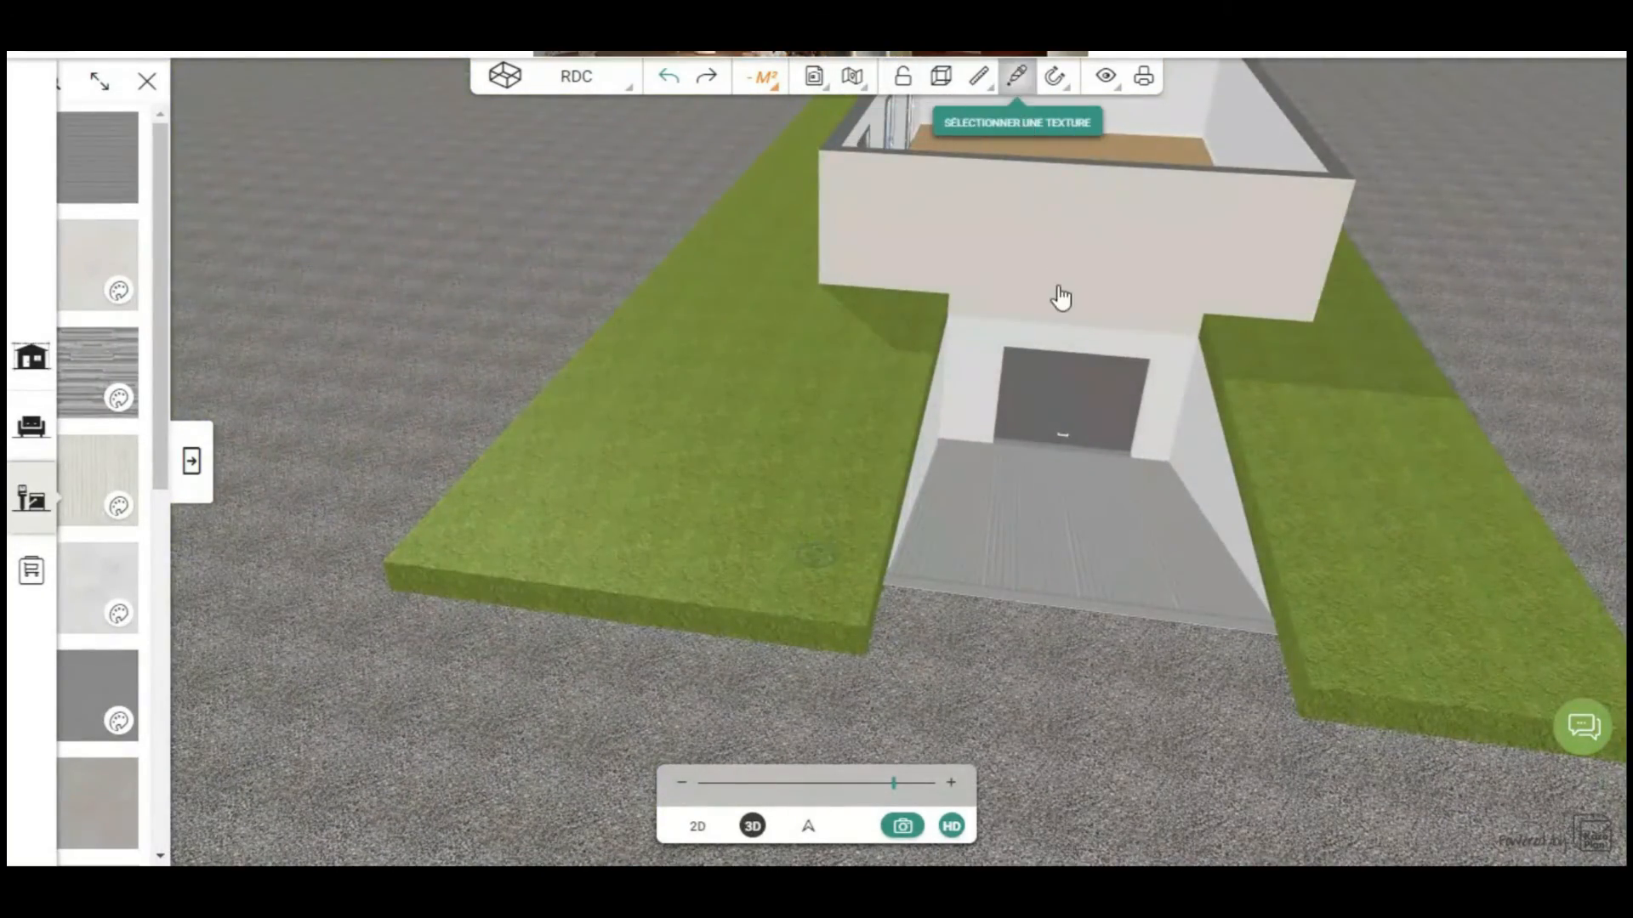
click(1027, 275)
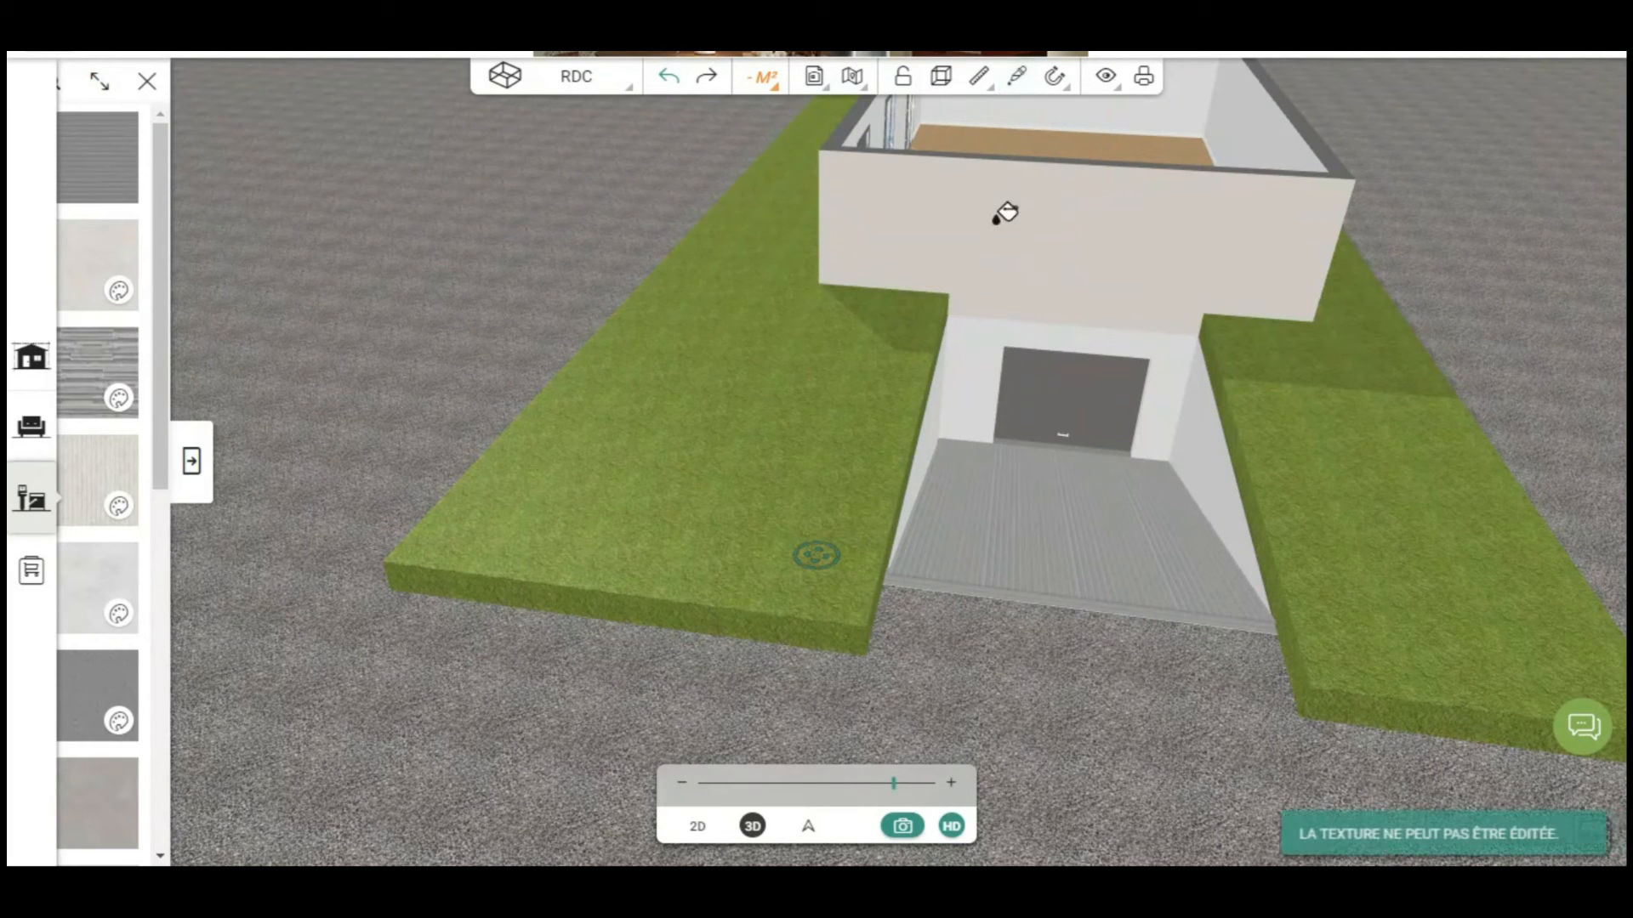
click(991, 349)
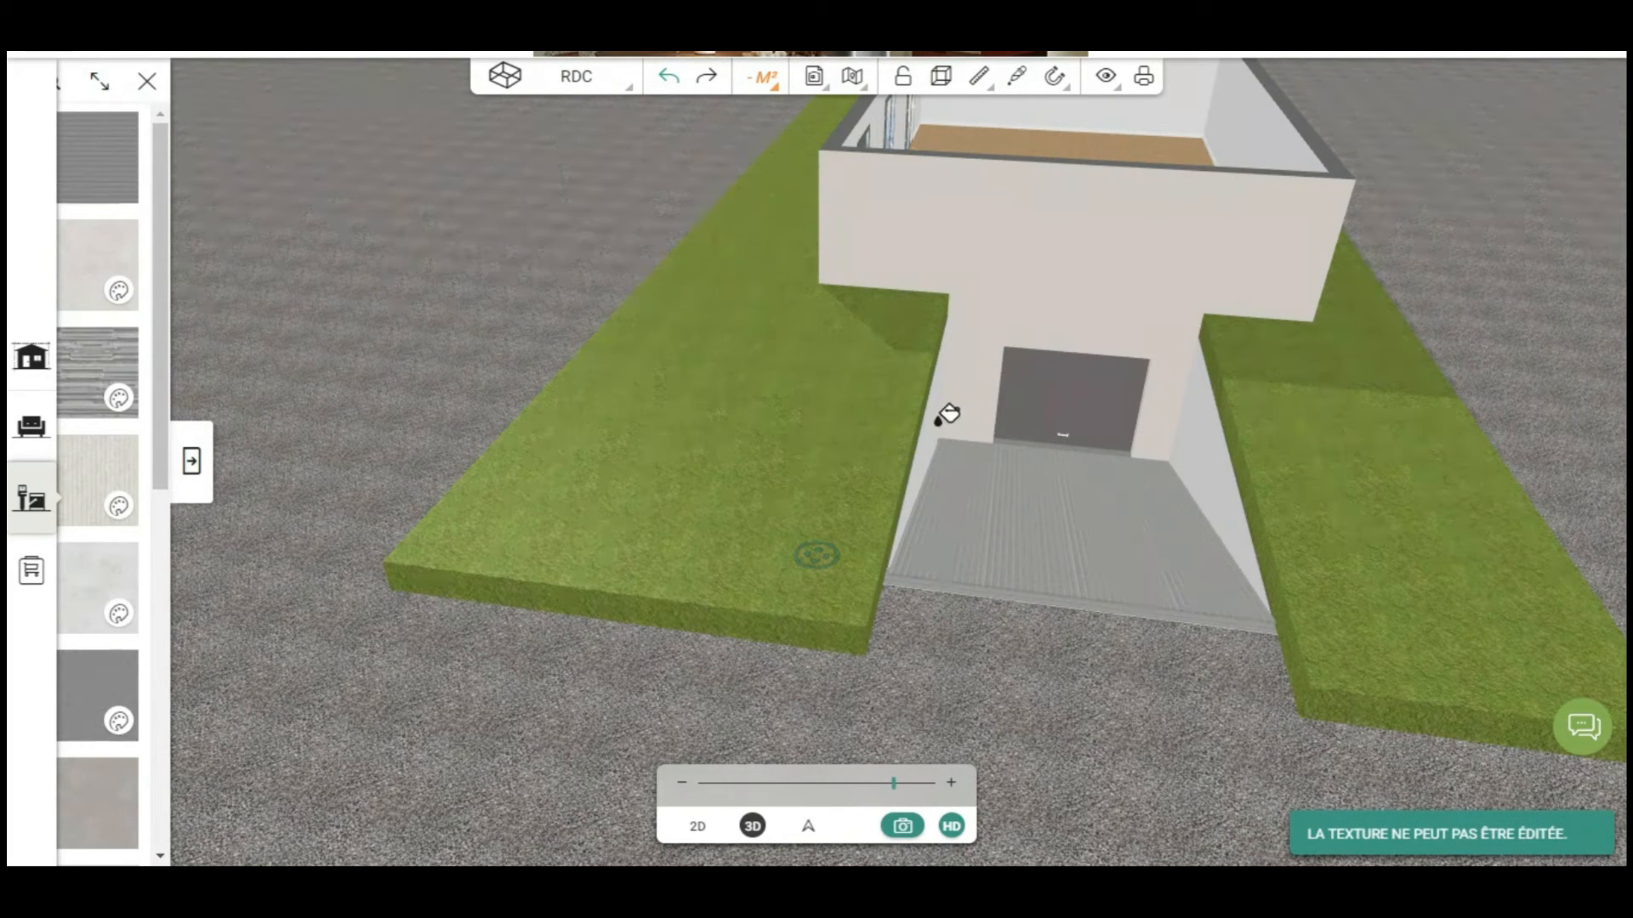
click(1210, 433)
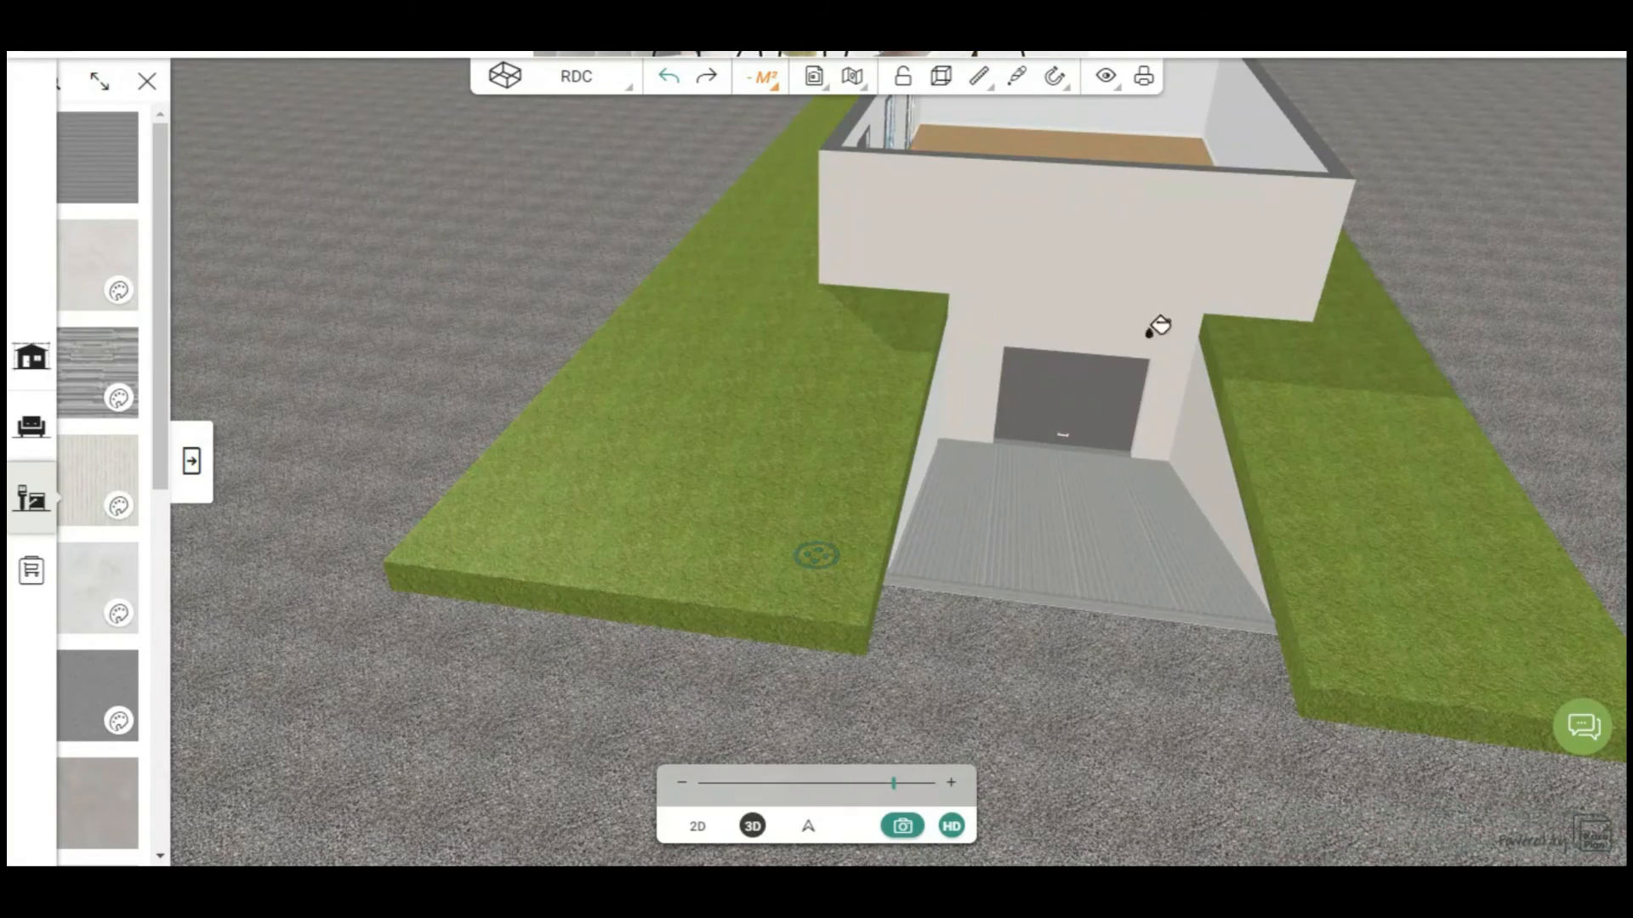
drag(1048, 293, 857, 302)
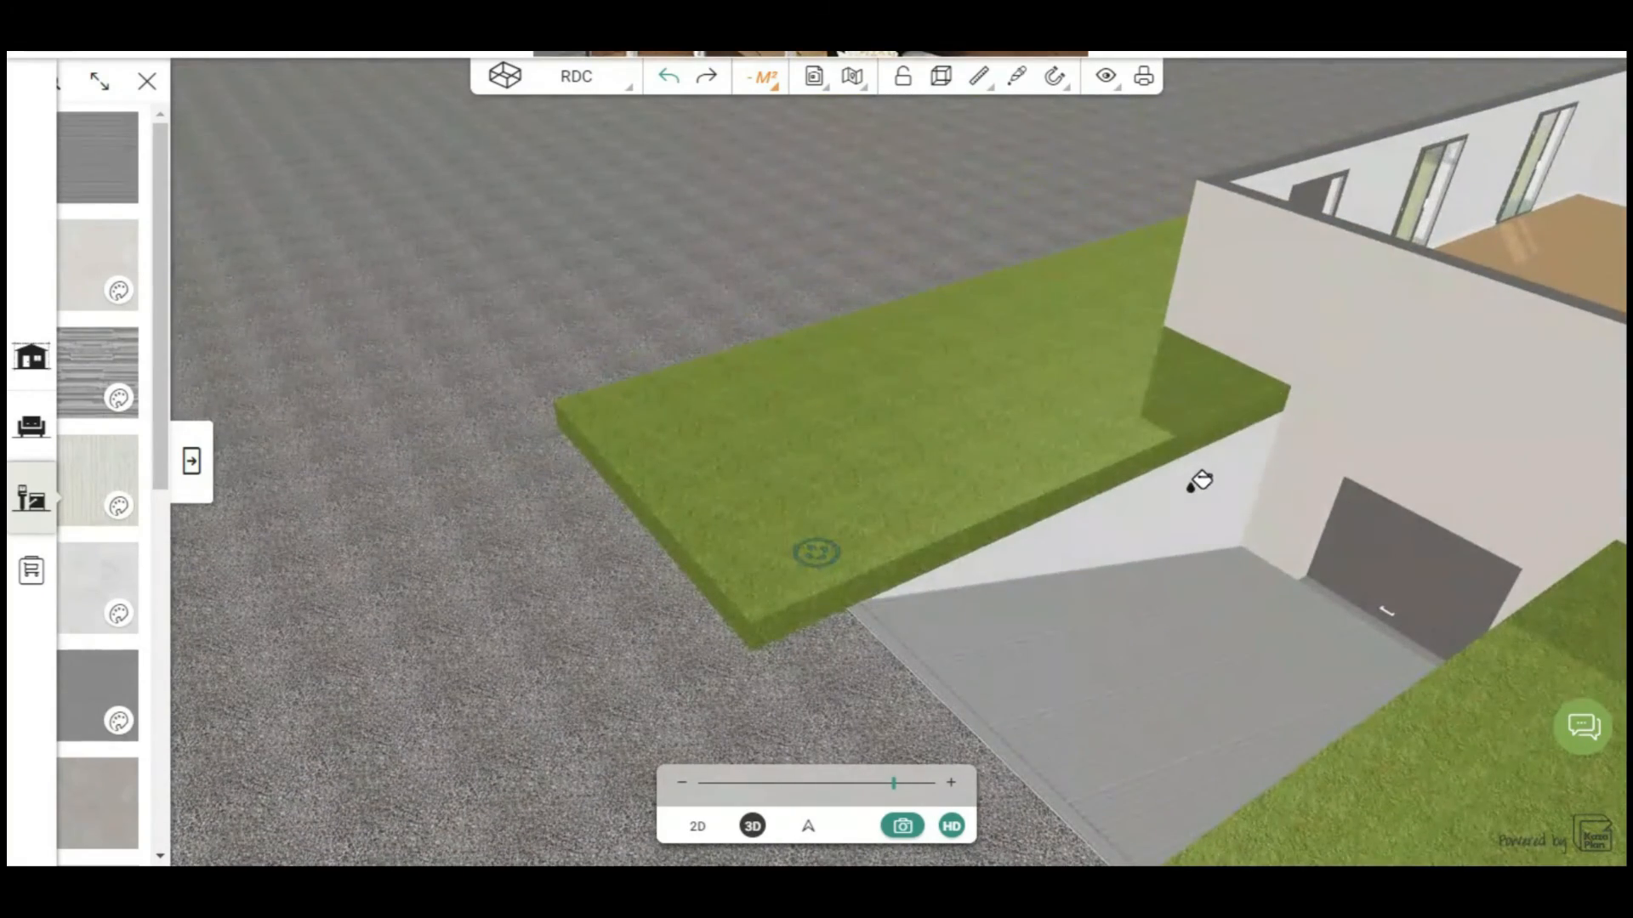
drag(772, 289, 1089, 284)
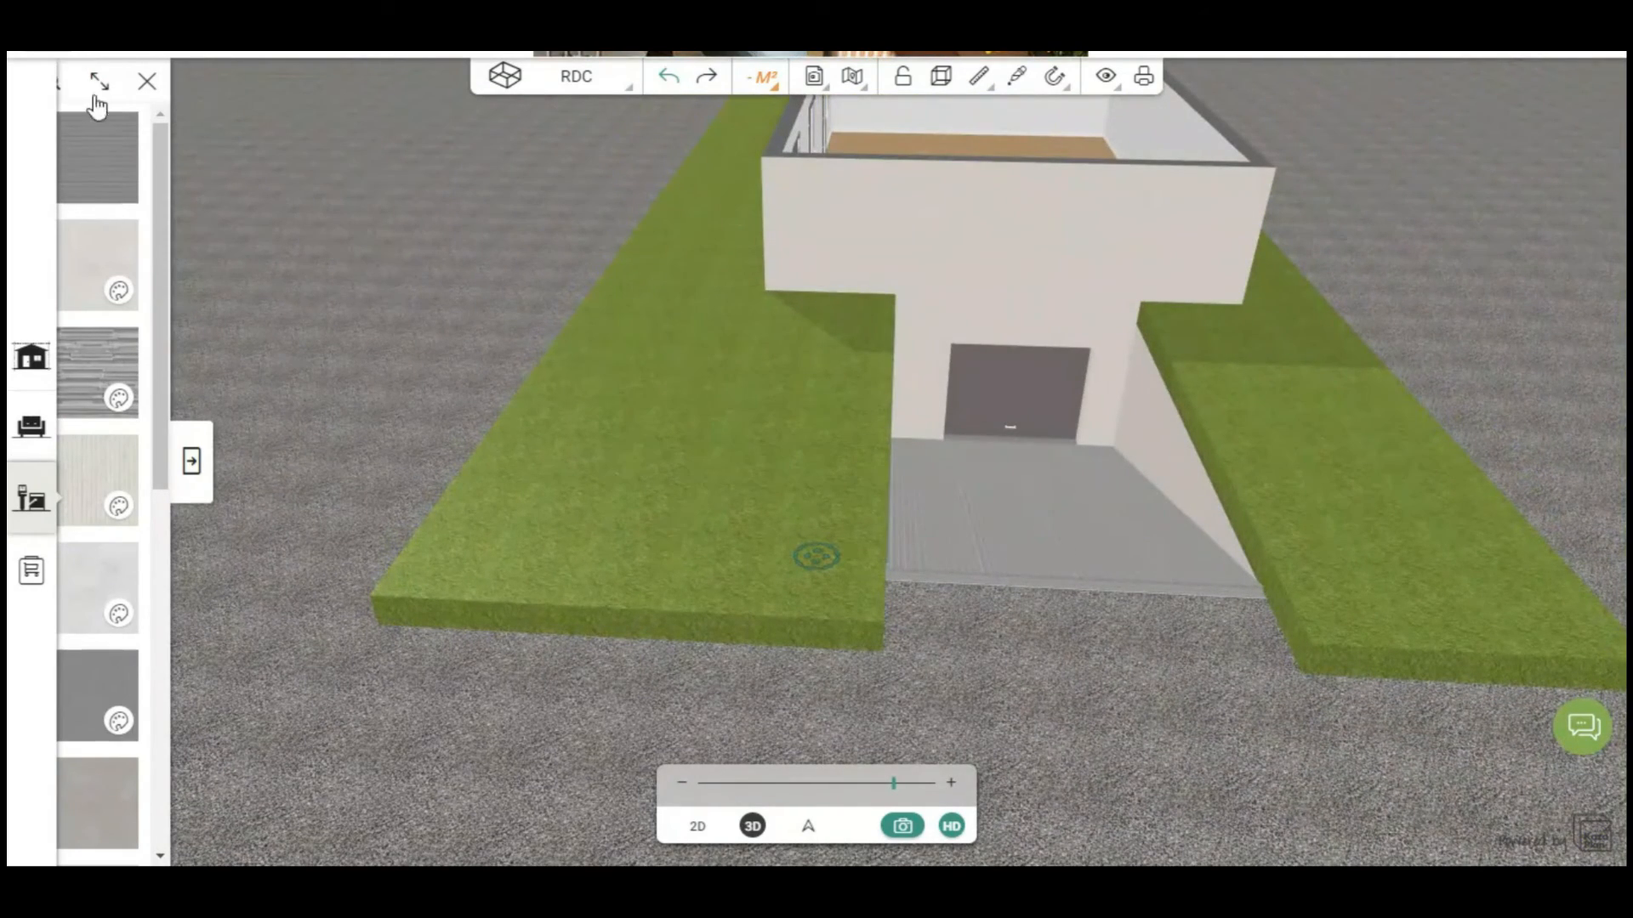
Step: Open the garage door on the SOUS-SOL floor and look out at the ramp from inside the basement
click(148, 81)
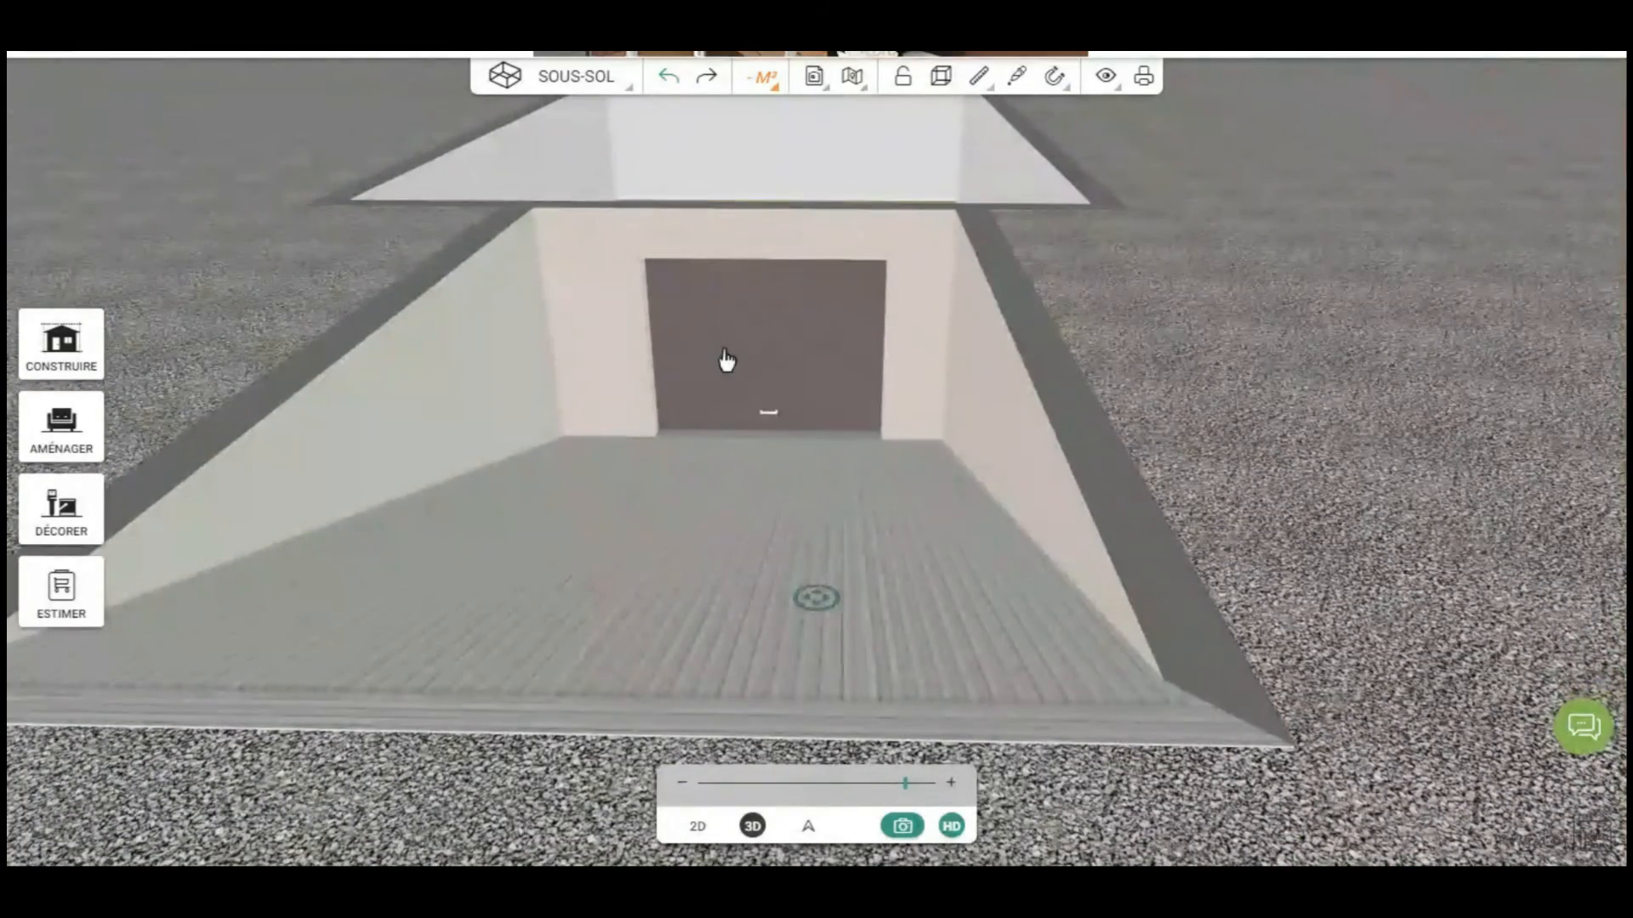
click(769, 346)
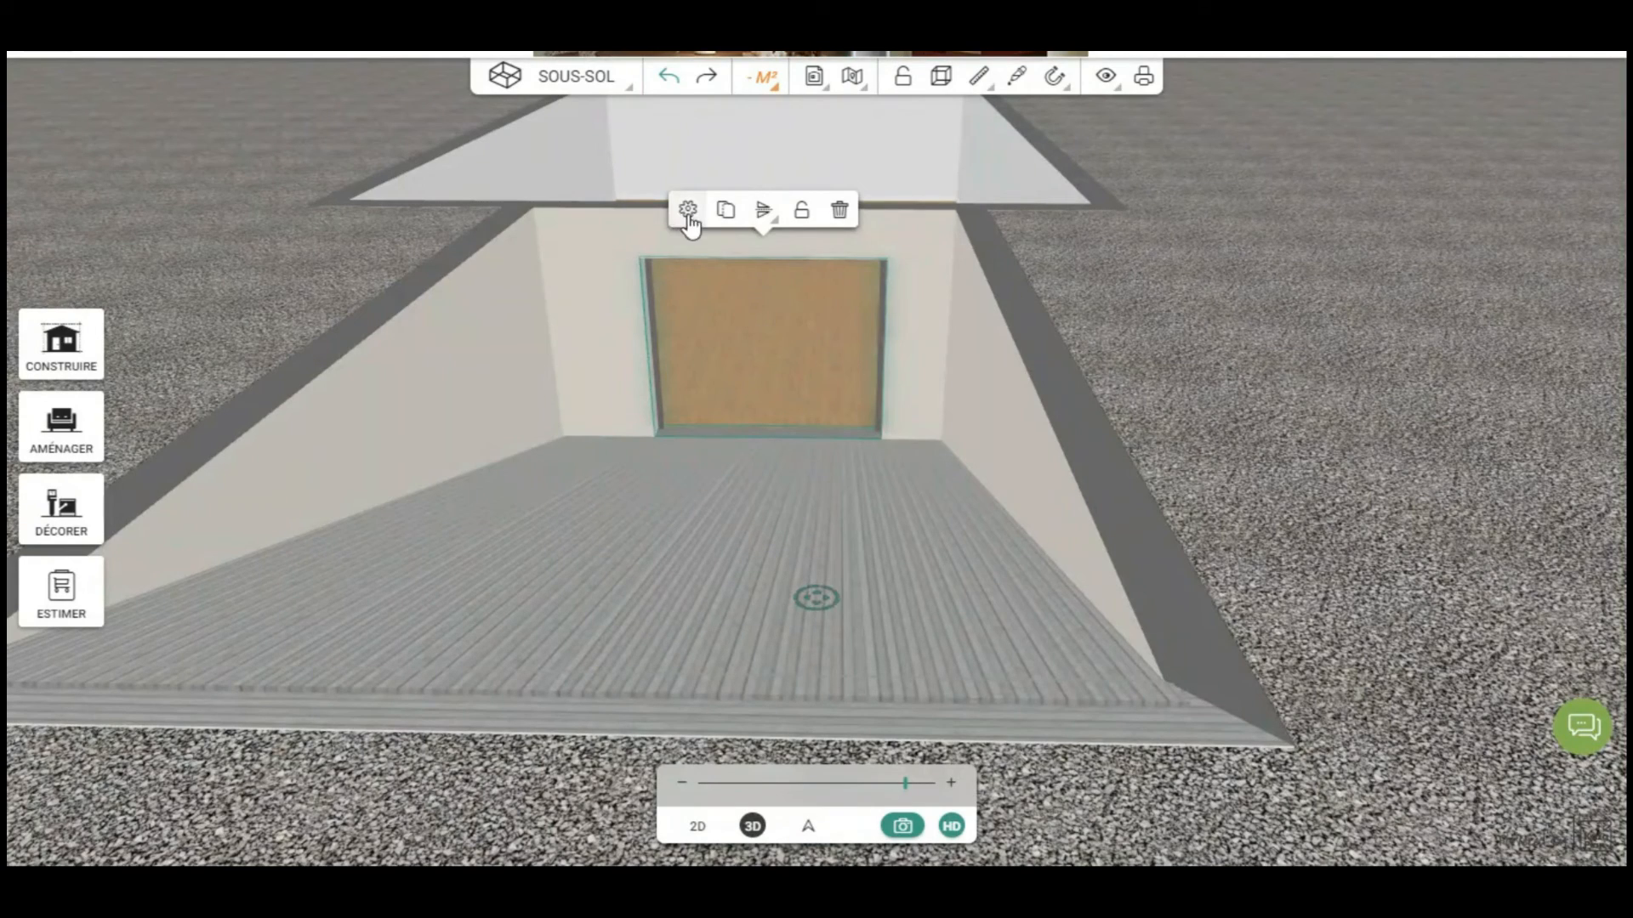
drag(1194, 366, 368, 383)
drag(429, 626, 336, 445)
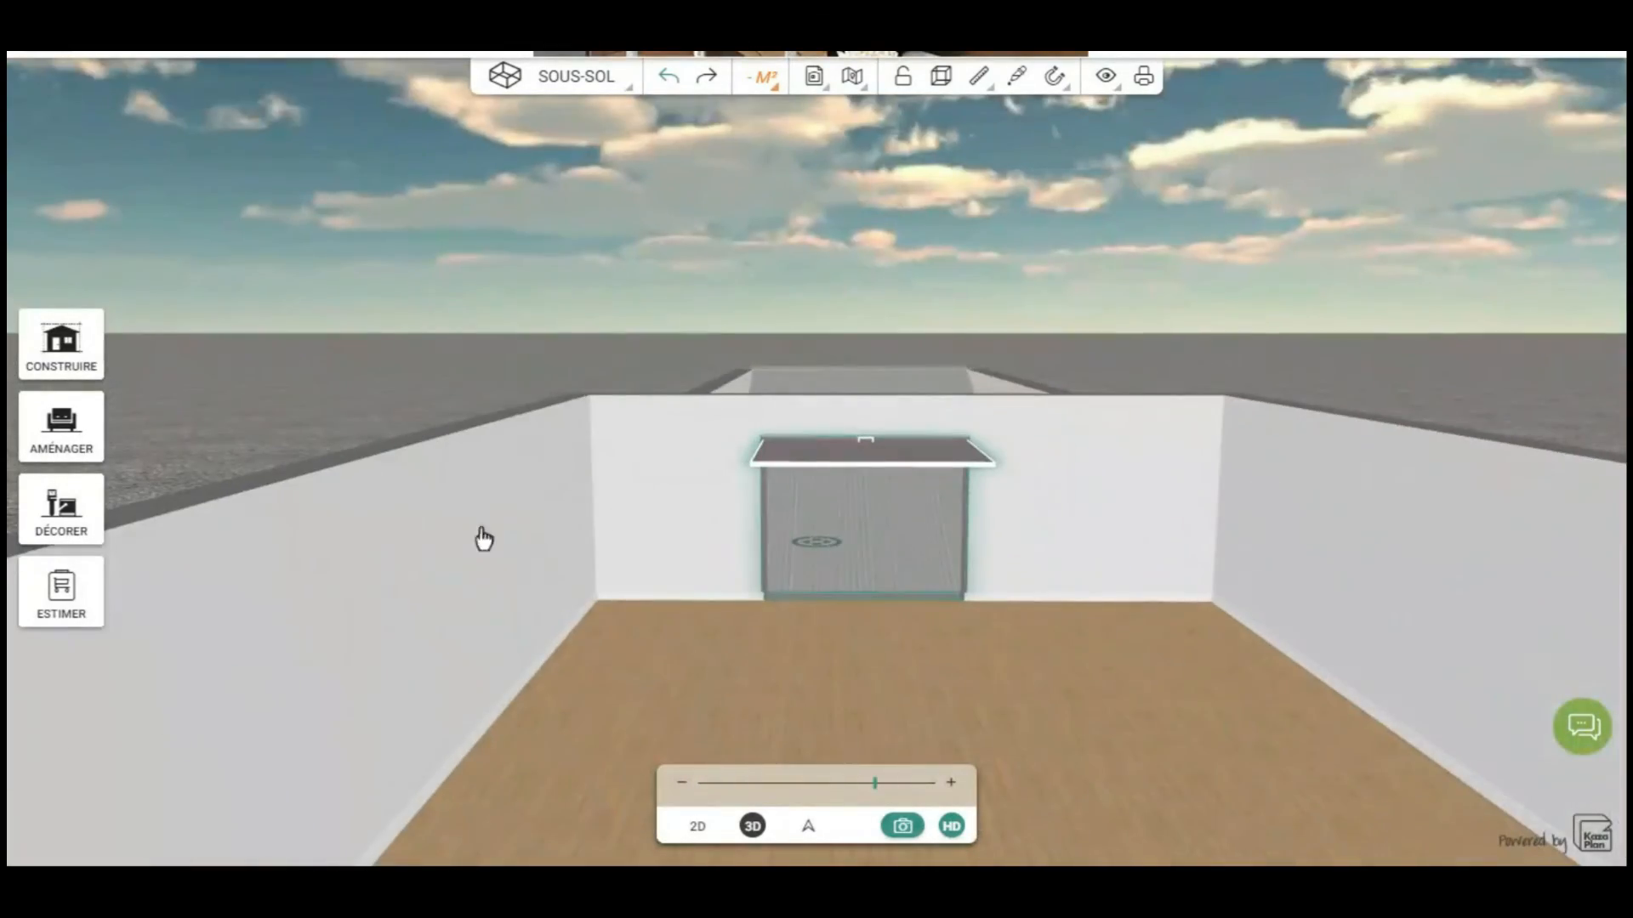
drag(1011, 703, 993, 650)
scroll(897, 649, up, 5)
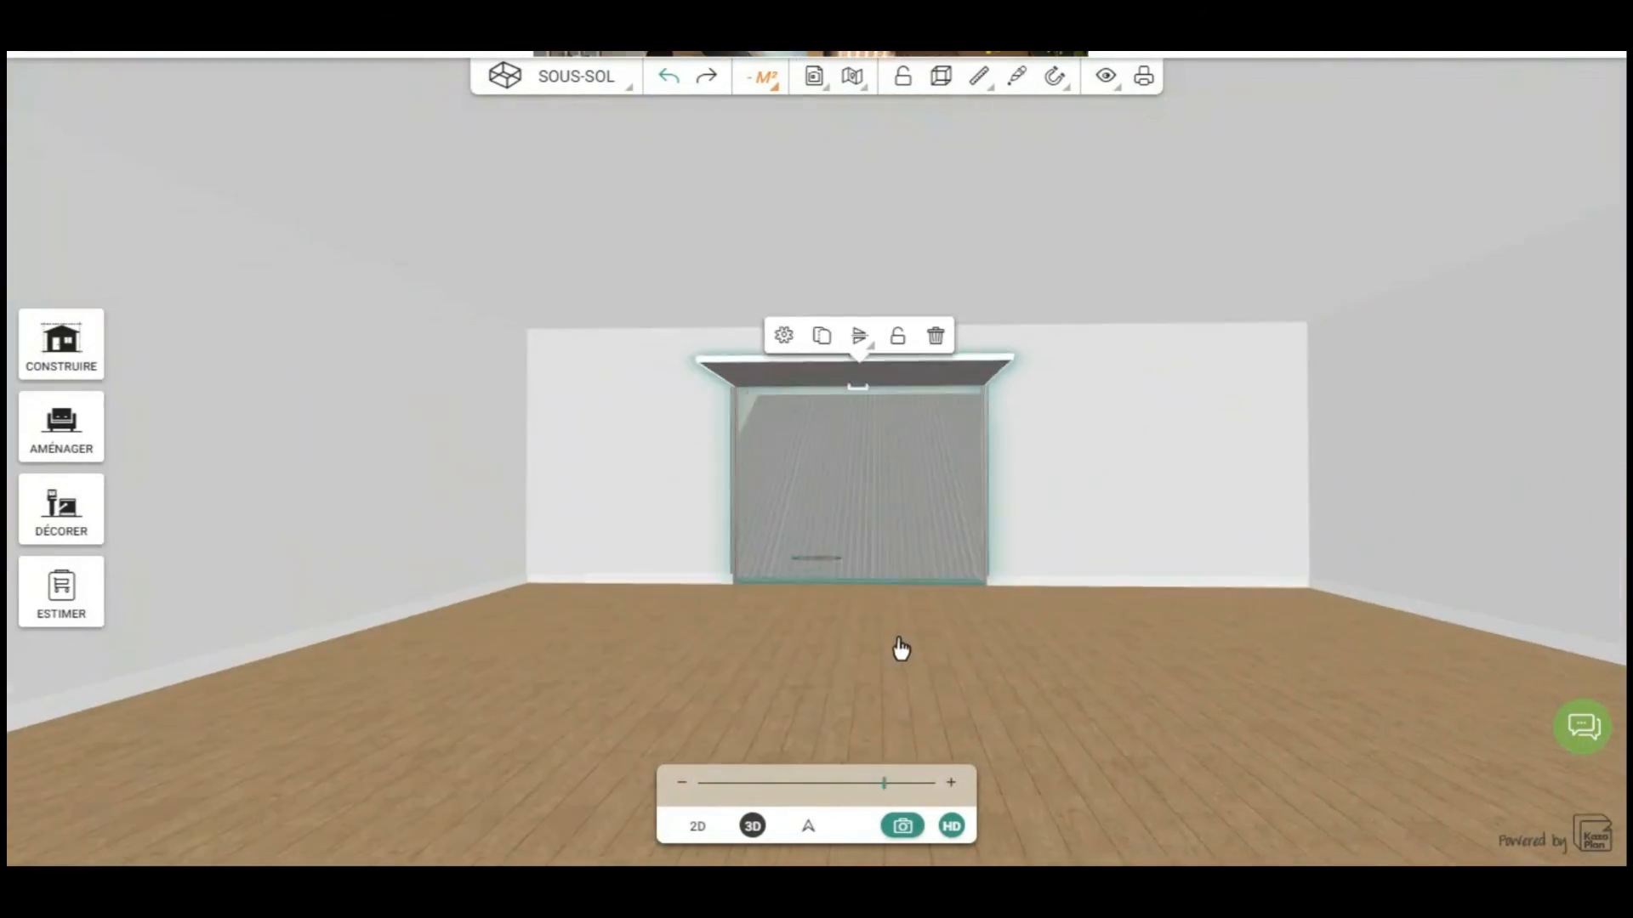
Step: Examine the ramp in first-person visit mode with a raised eye height
click(810, 824)
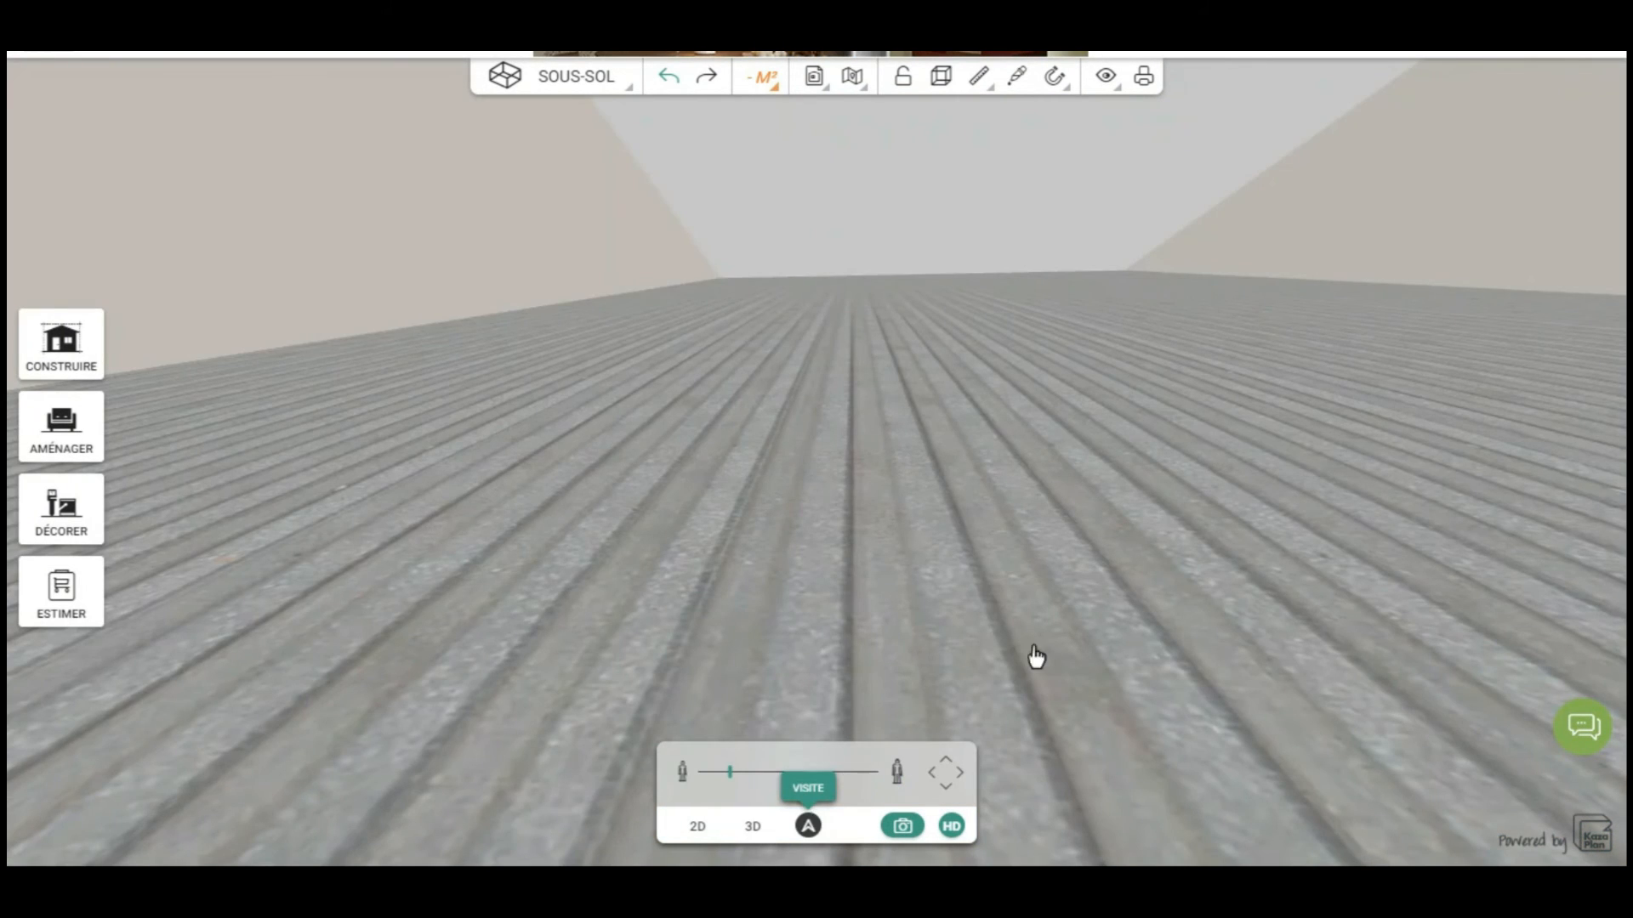
mouse_move(1023, 542)
mouse_down()
mouse_move(1005, 601)
mouse_move(1002, 544)
mouse_up()
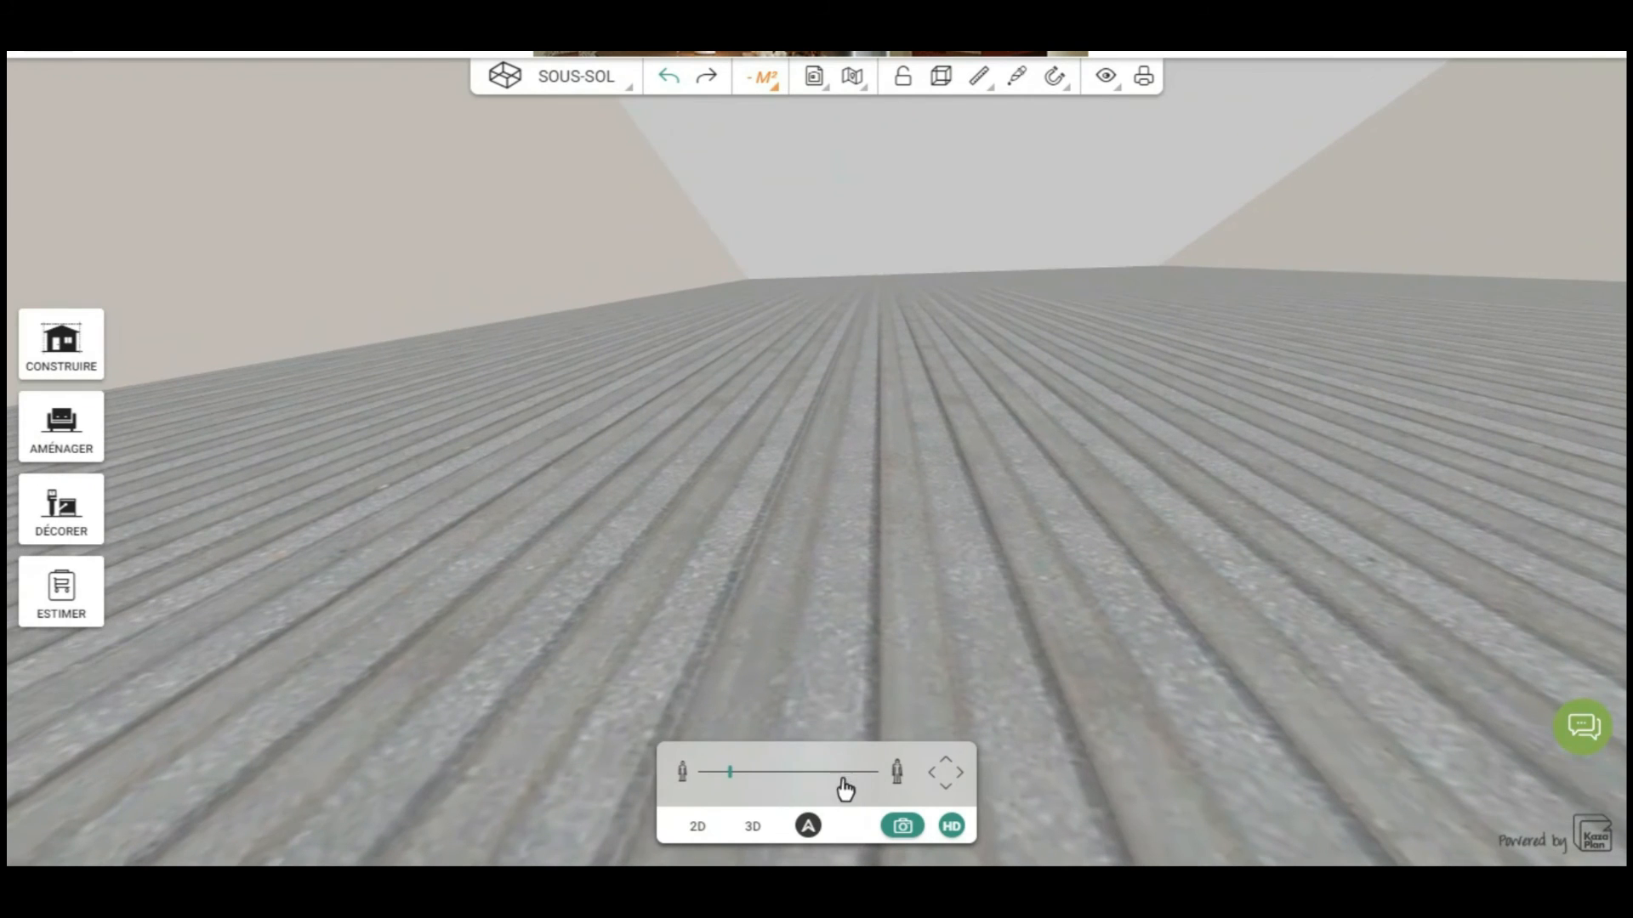
click(851, 774)
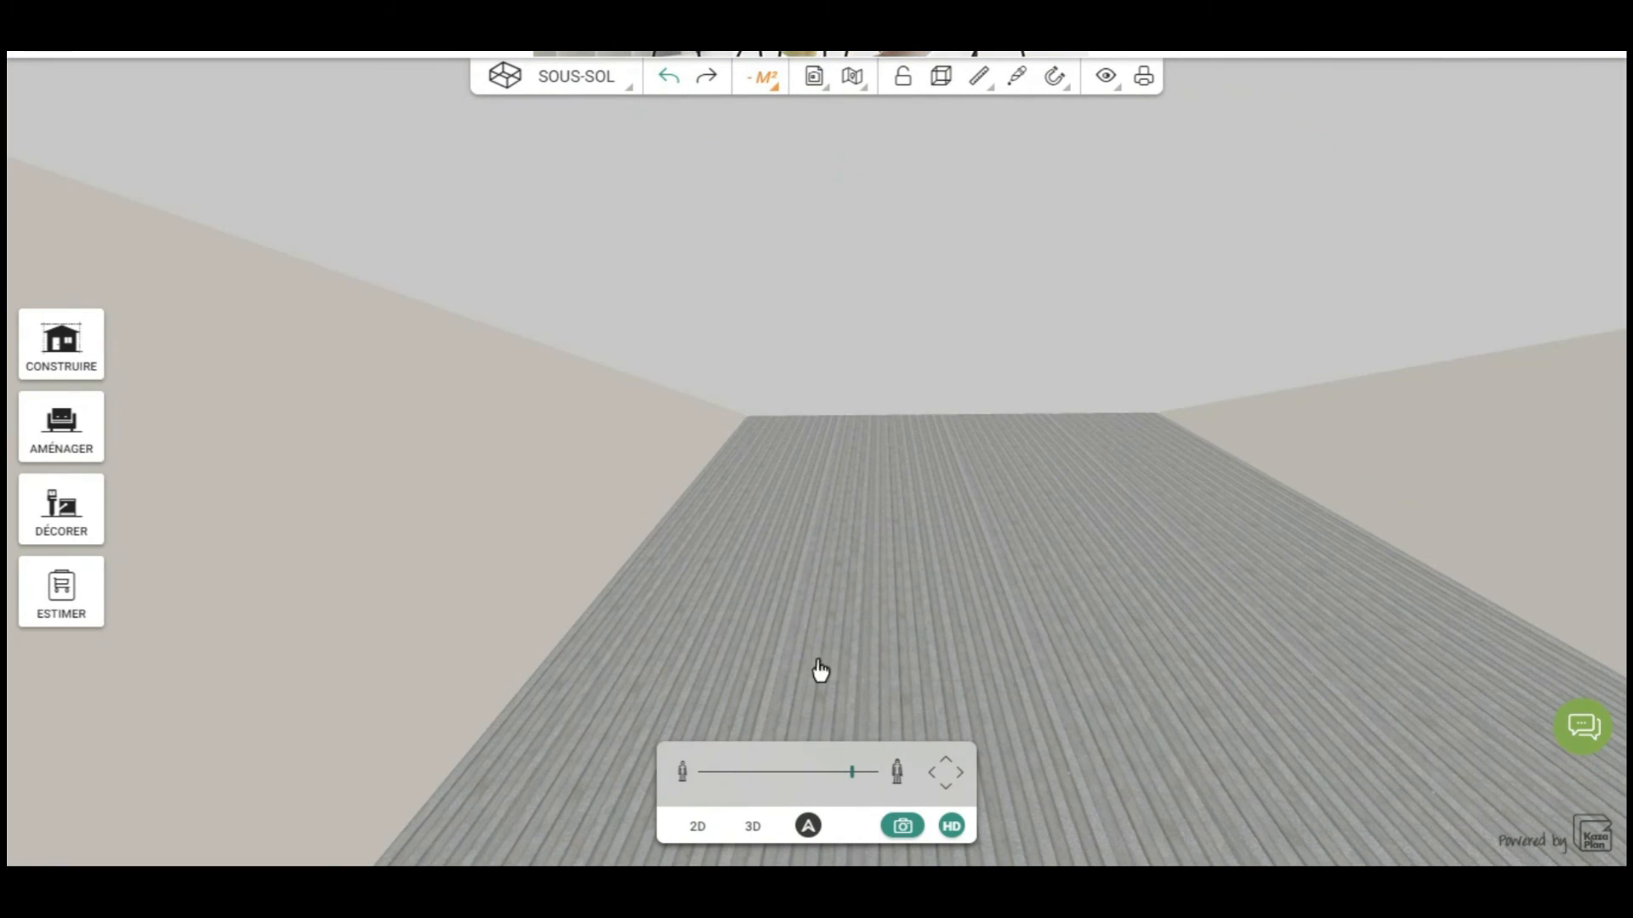
drag(769, 561, 1622, 859)
drag(624, 699, 19, 491)
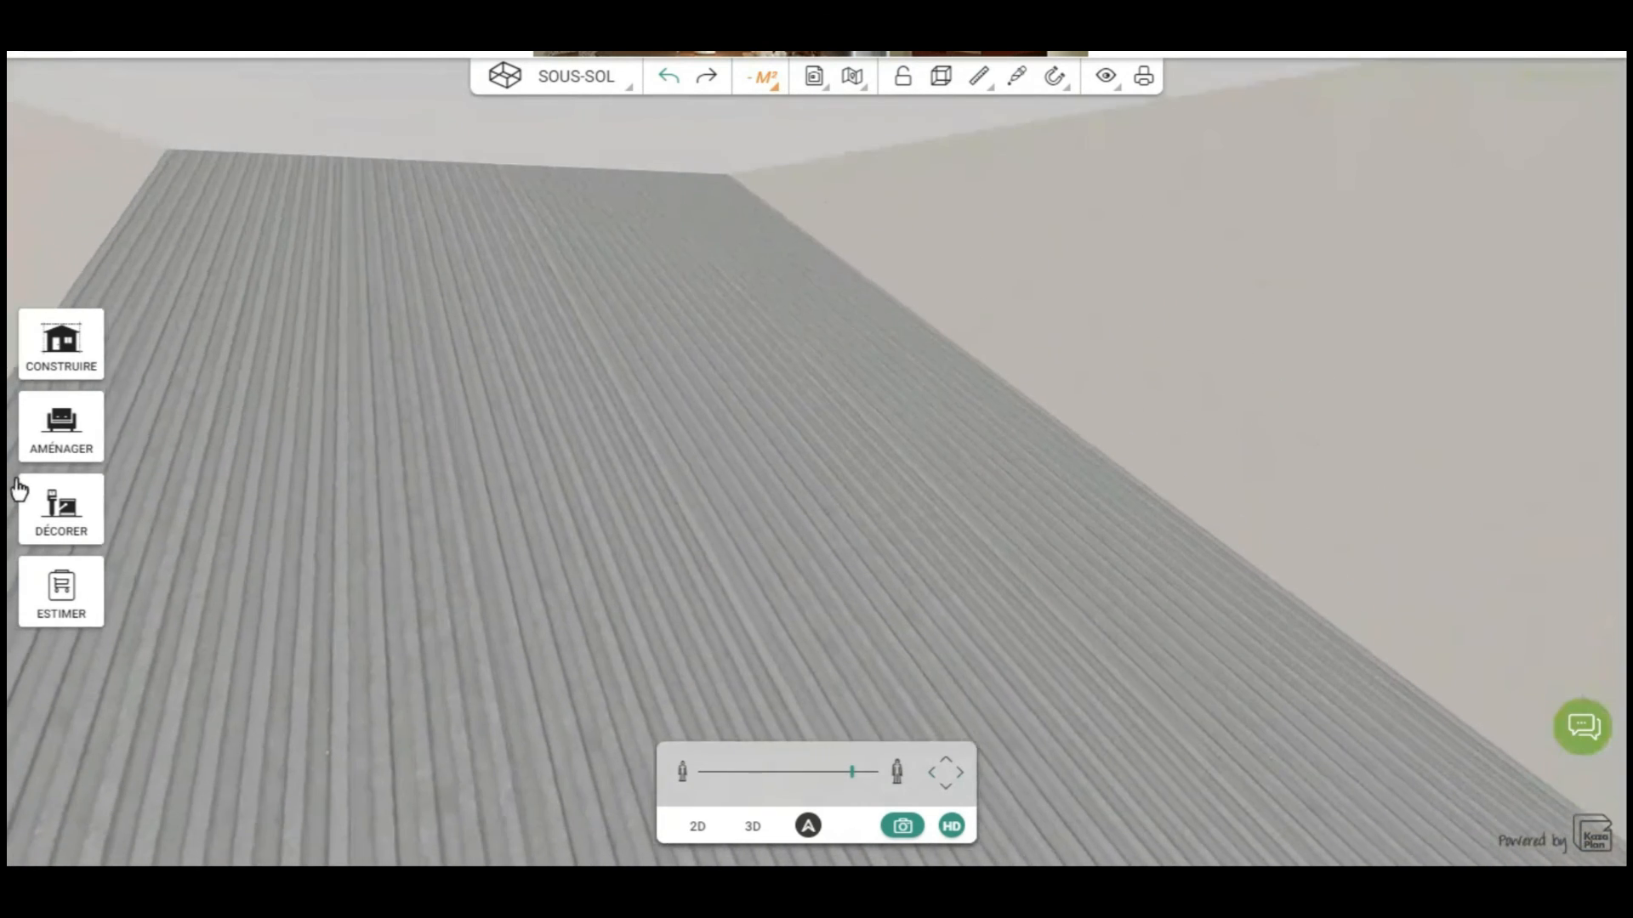
Step: Return to the RDC floor in 3D and examine the garden's thickness around the house and ramp
click(576, 85)
click(551, 266)
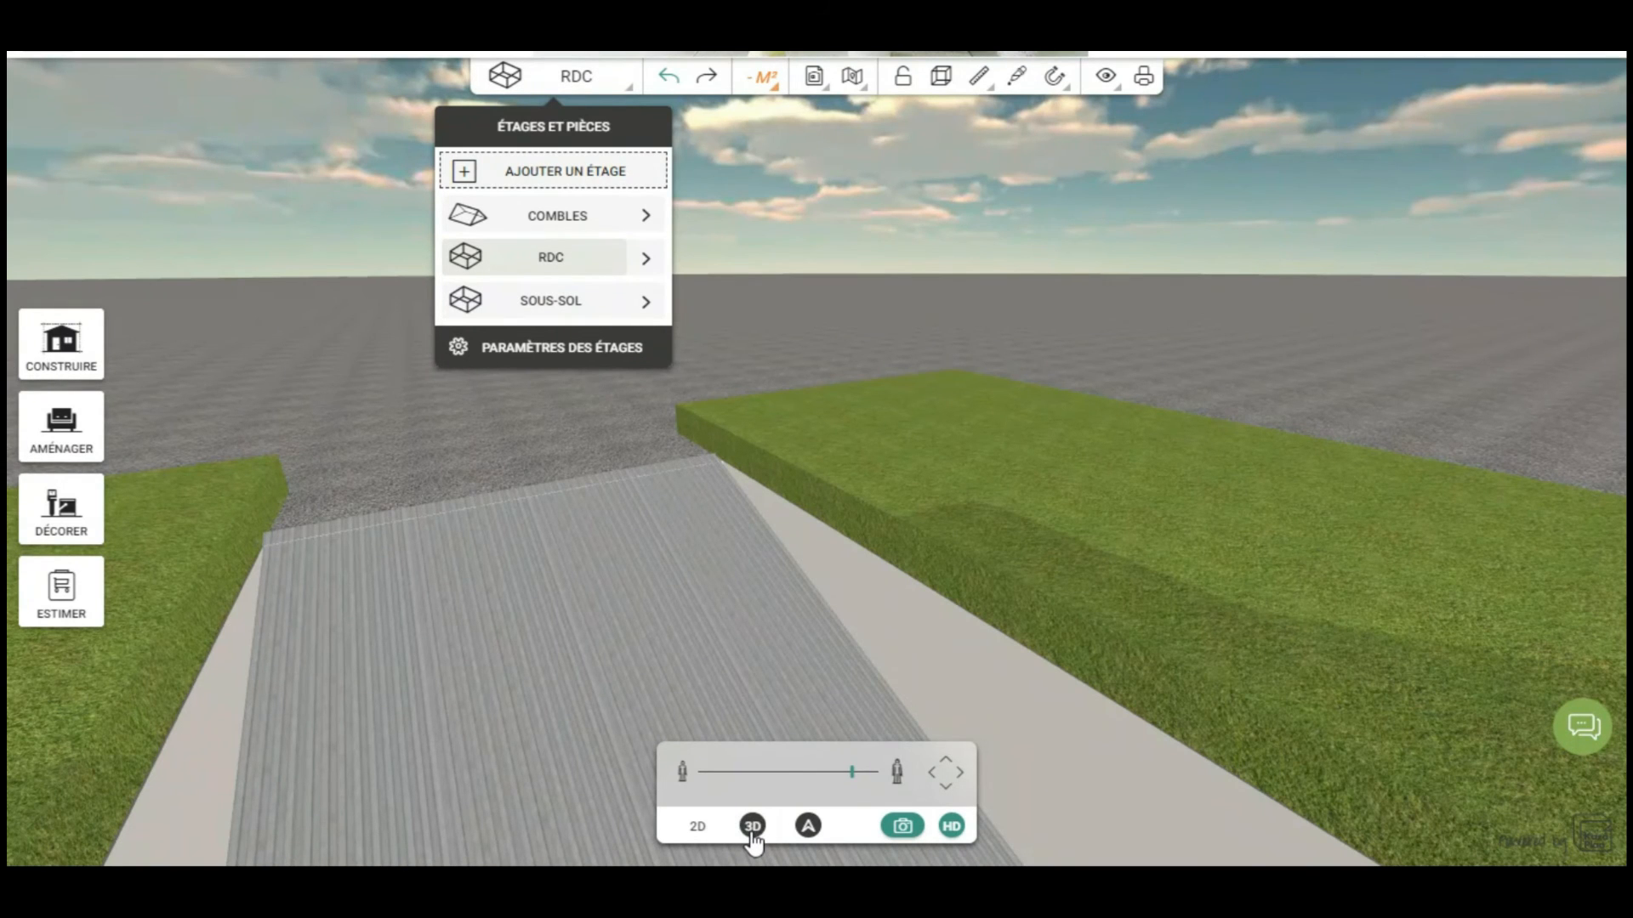
click(753, 829)
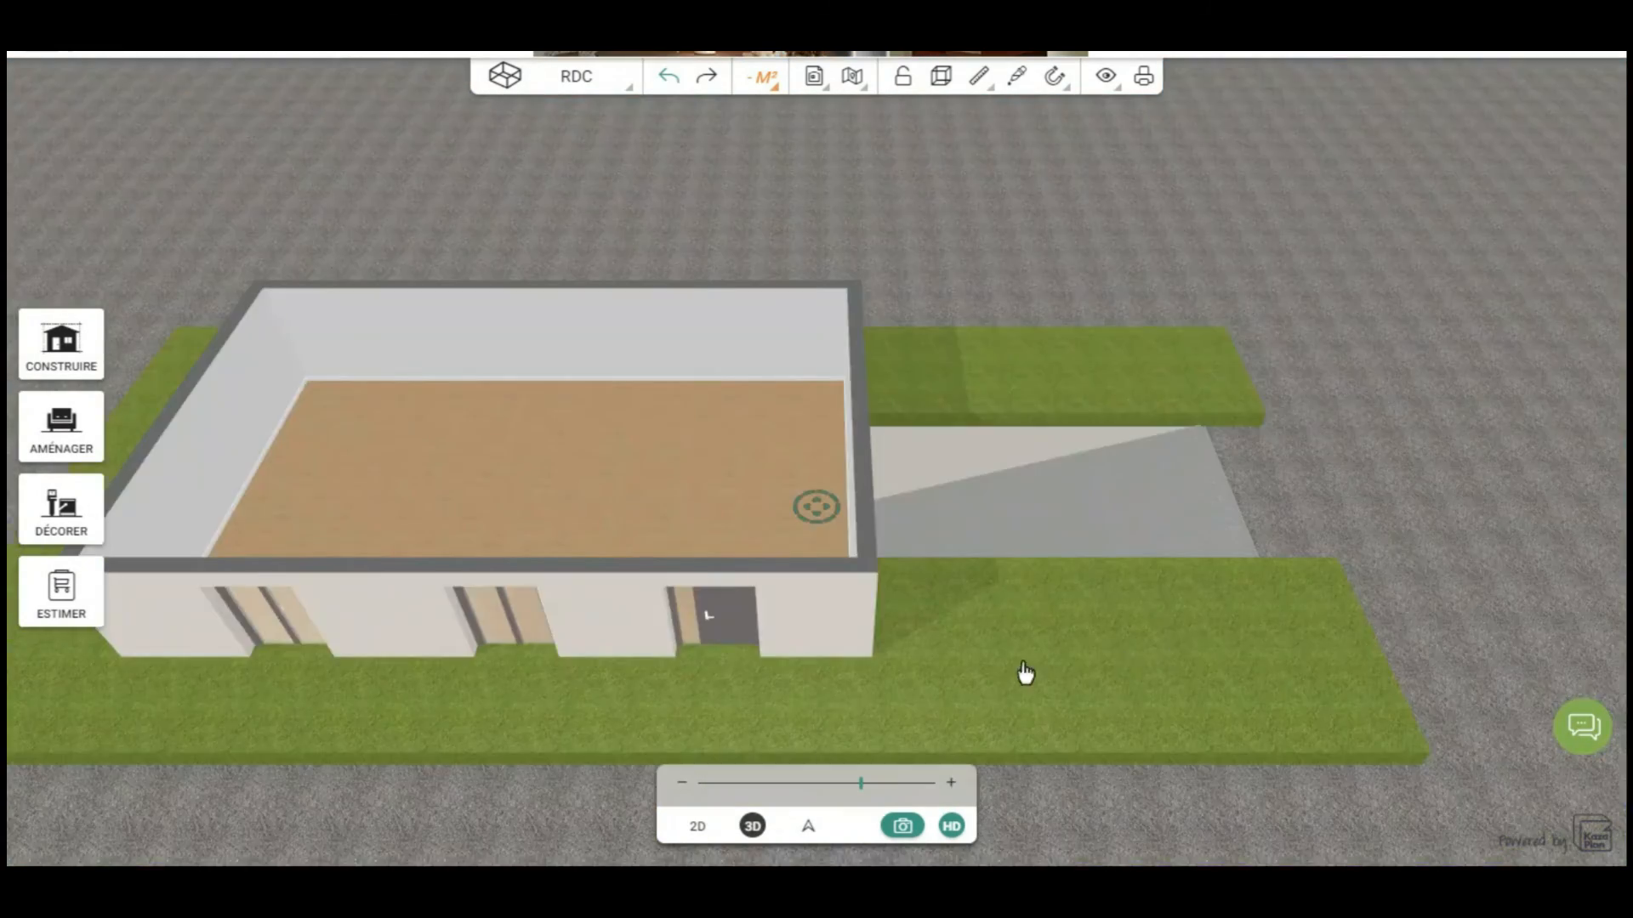
drag(1023, 661, 1184, 598)
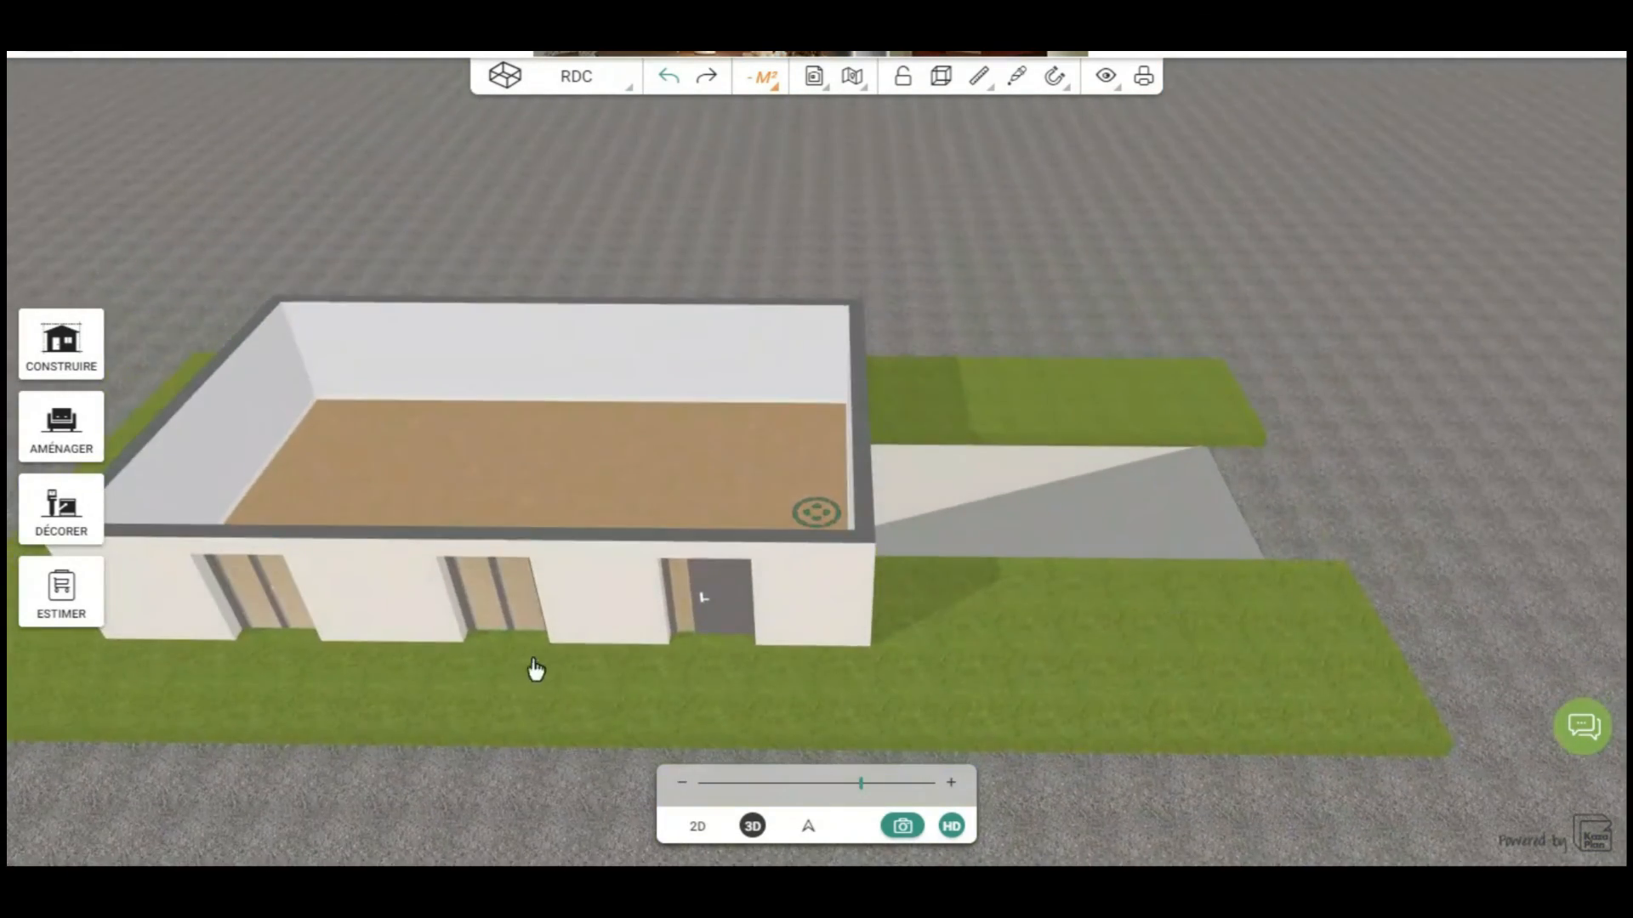
drag(1177, 655, 562, 492)
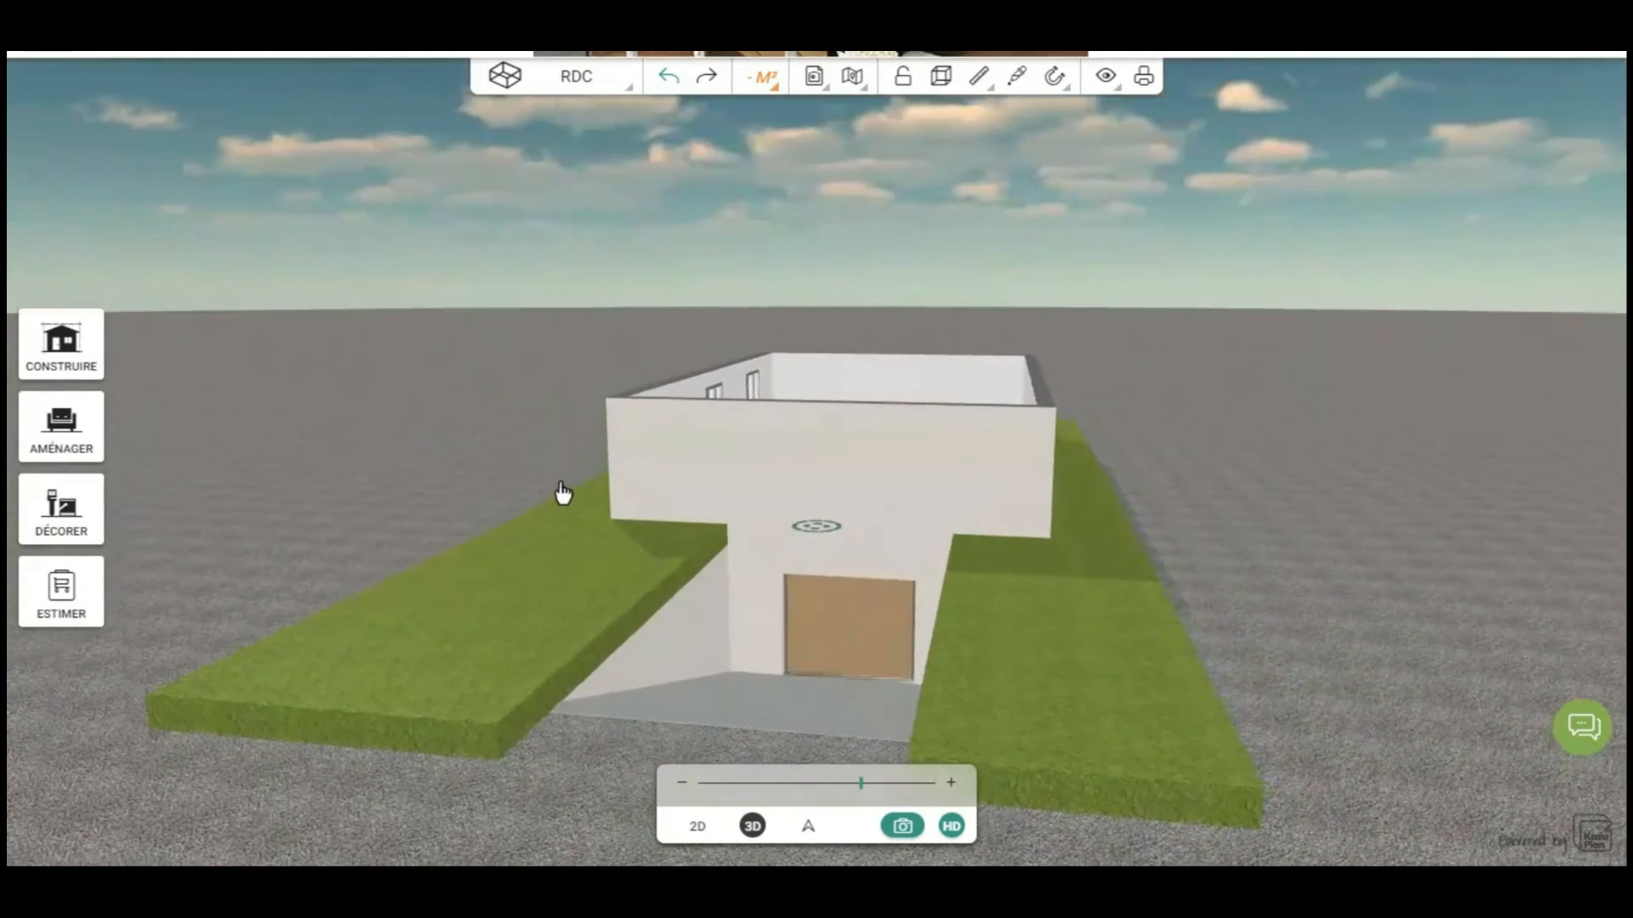
drag(380, 635, 1004, 799)
Step: Set the garden's ground distance (Distance au sol) to 20 cm in the 2D plan and check it in 3D
click(697, 824)
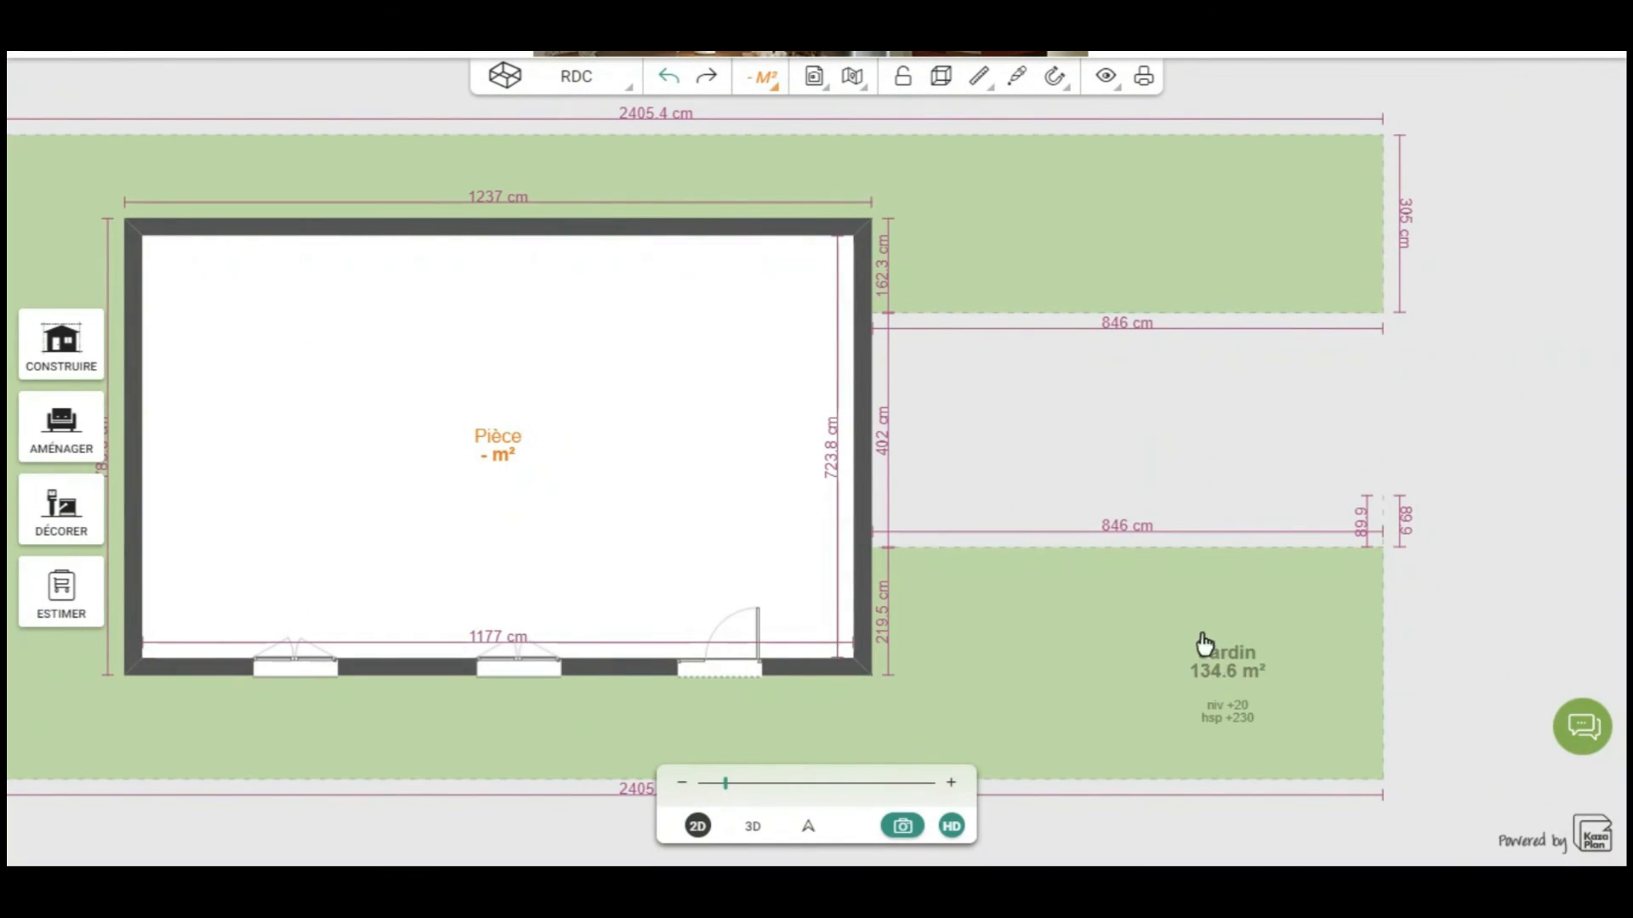
click(1216, 668)
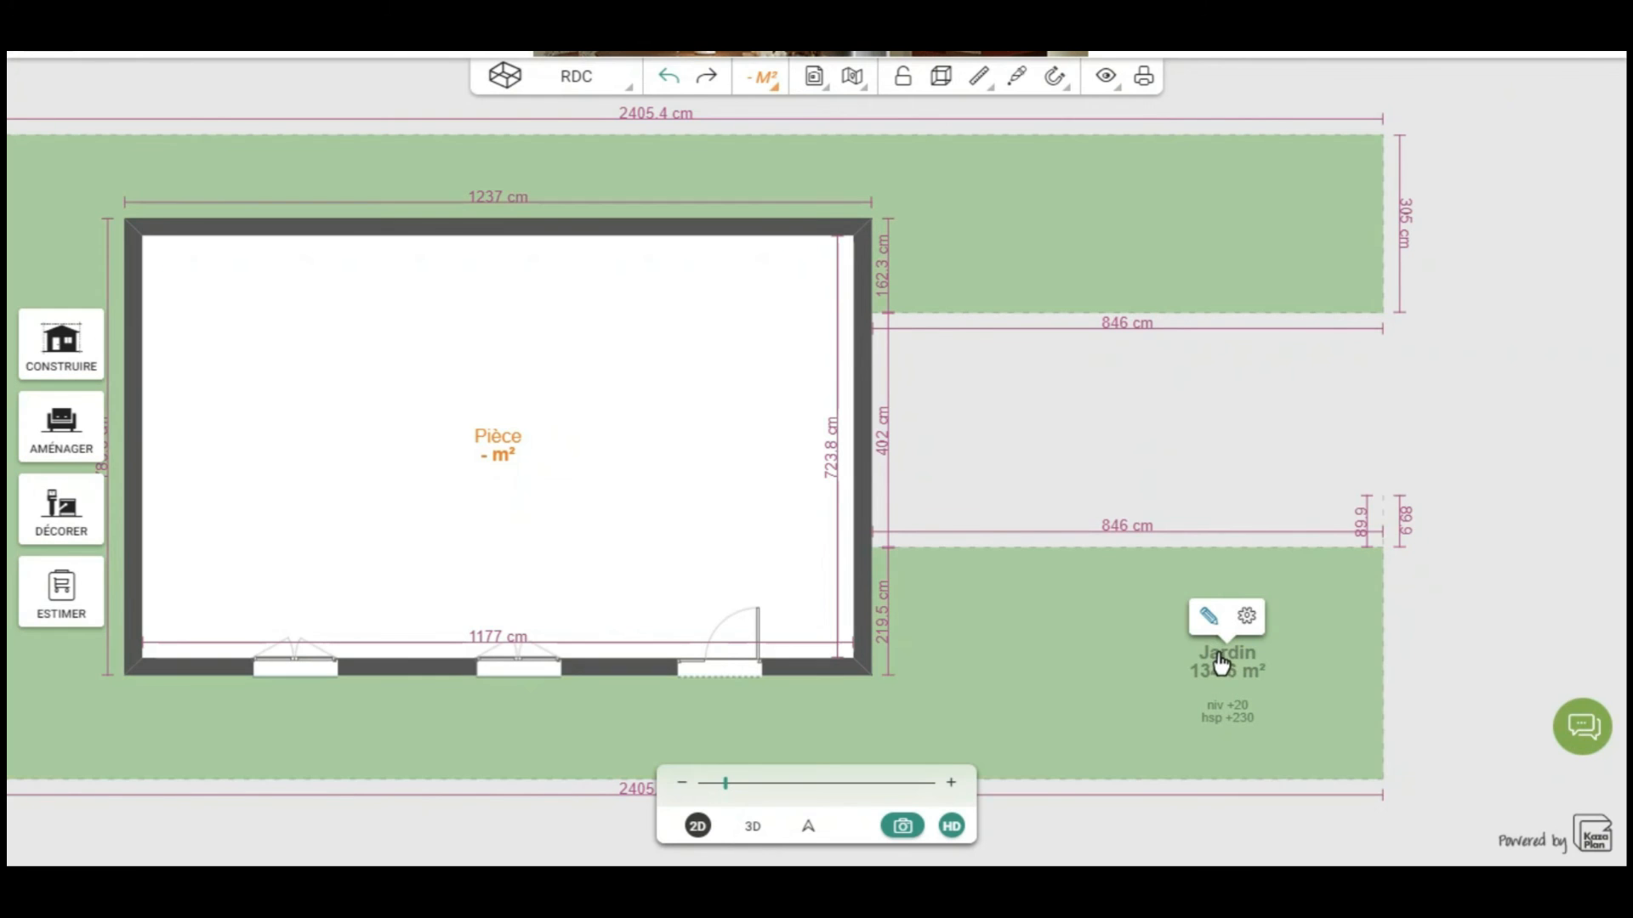
click(1246, 618)
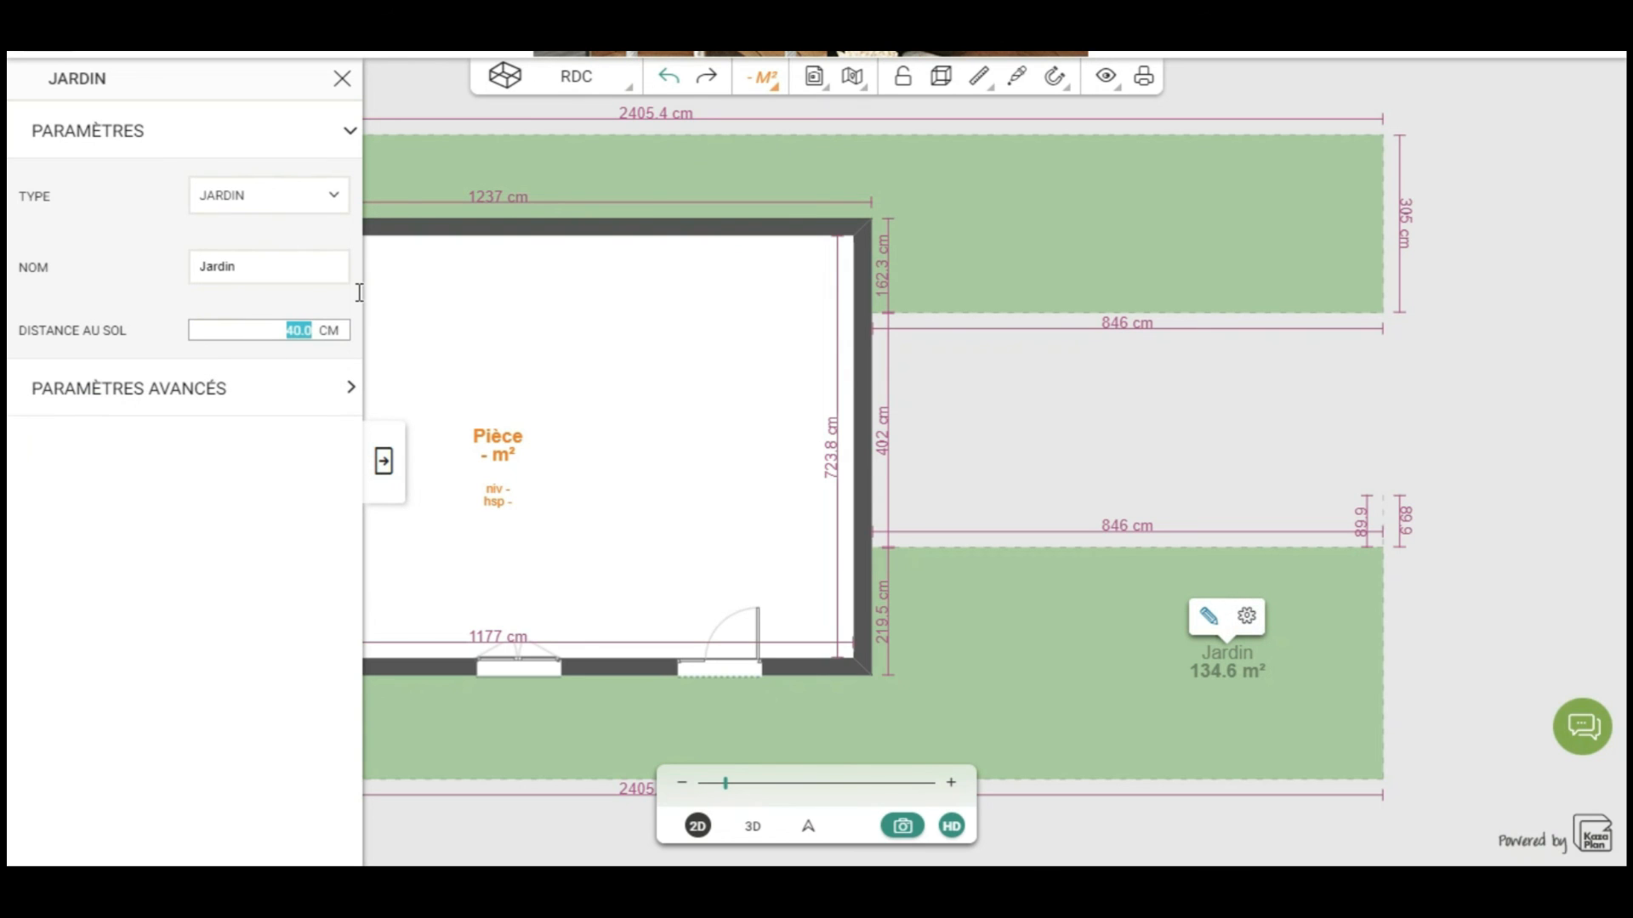
text(20)
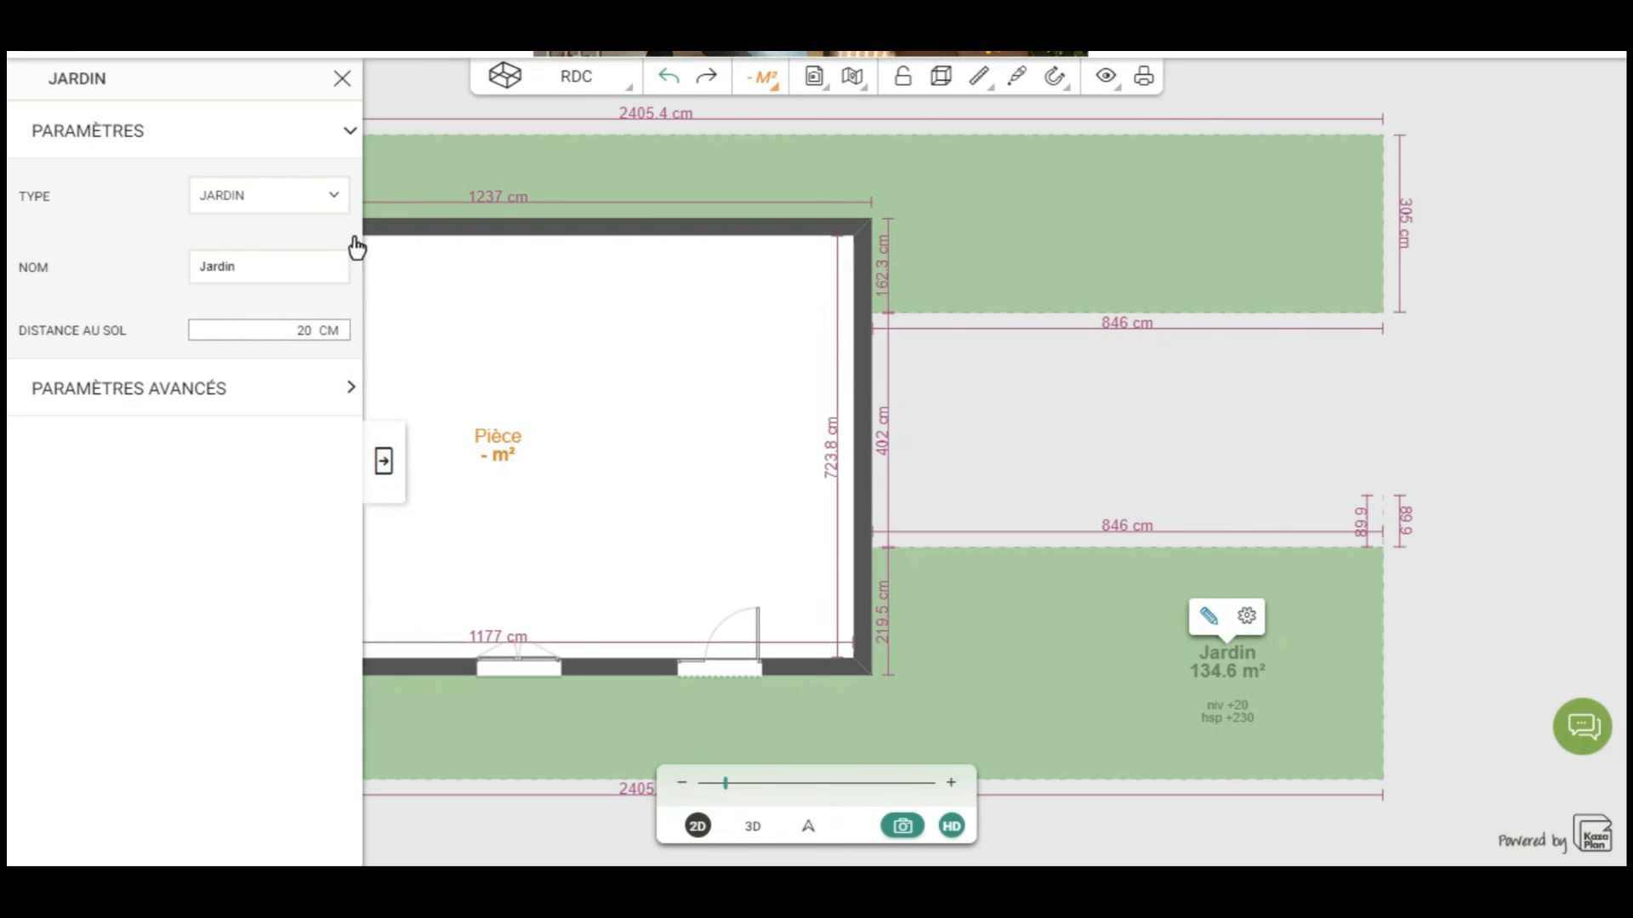
click(753, 826)
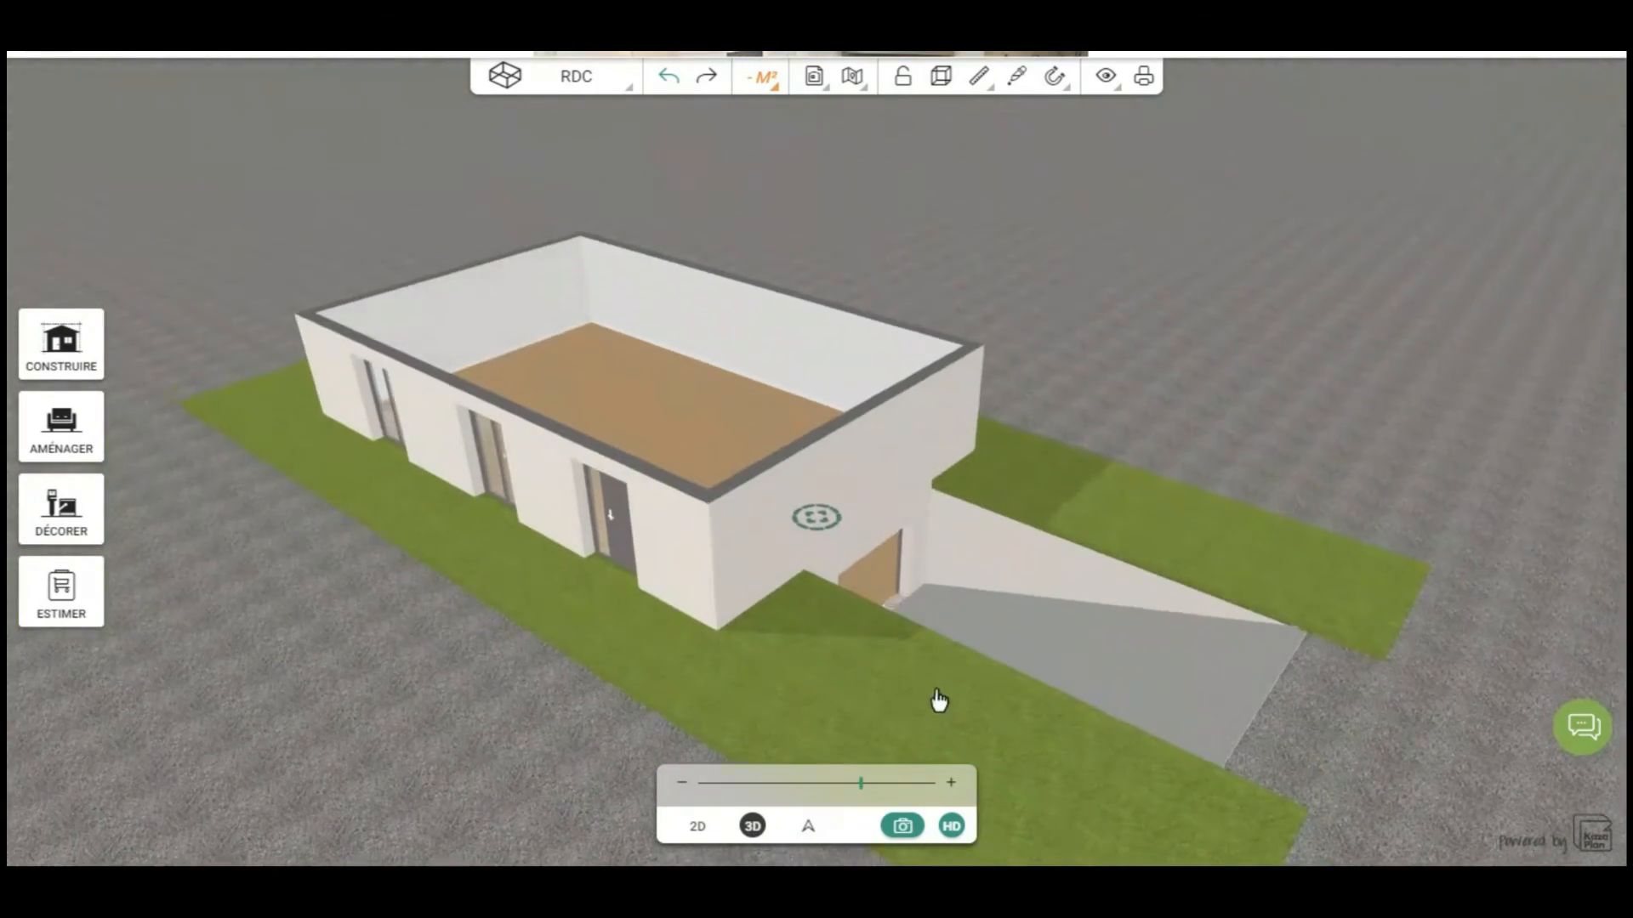
drag(1138, 691, 819, 594)
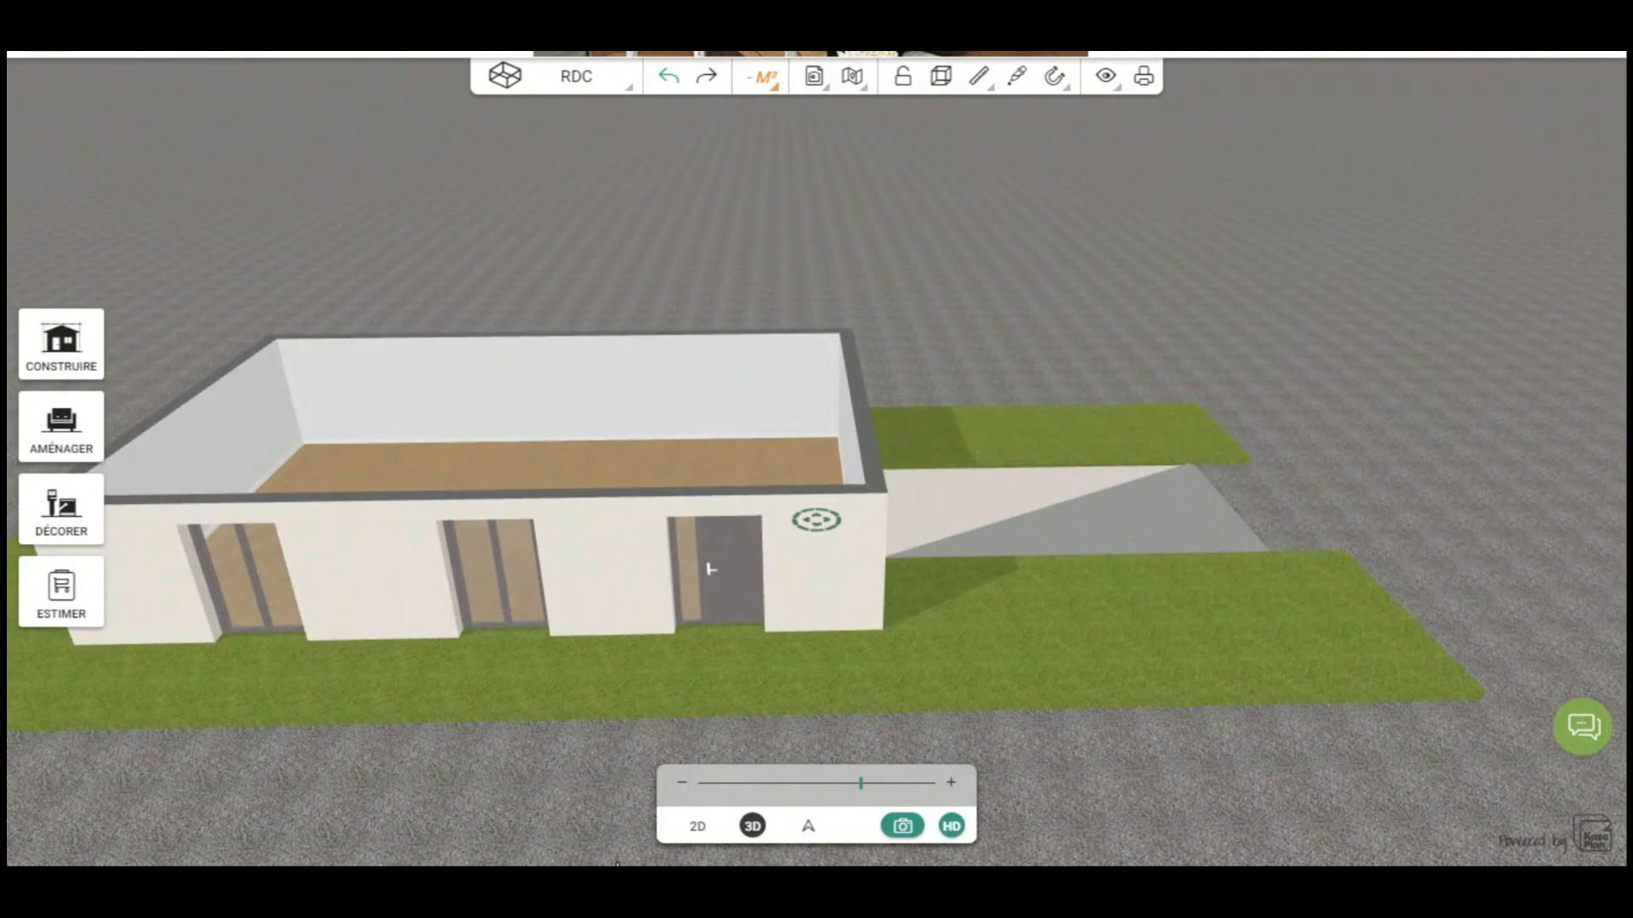
Step: Set the garden's ground distance (Distance au sol) to 10 cm in the 2D plan and check the ramp surroundings in 3D
click(702, 827)
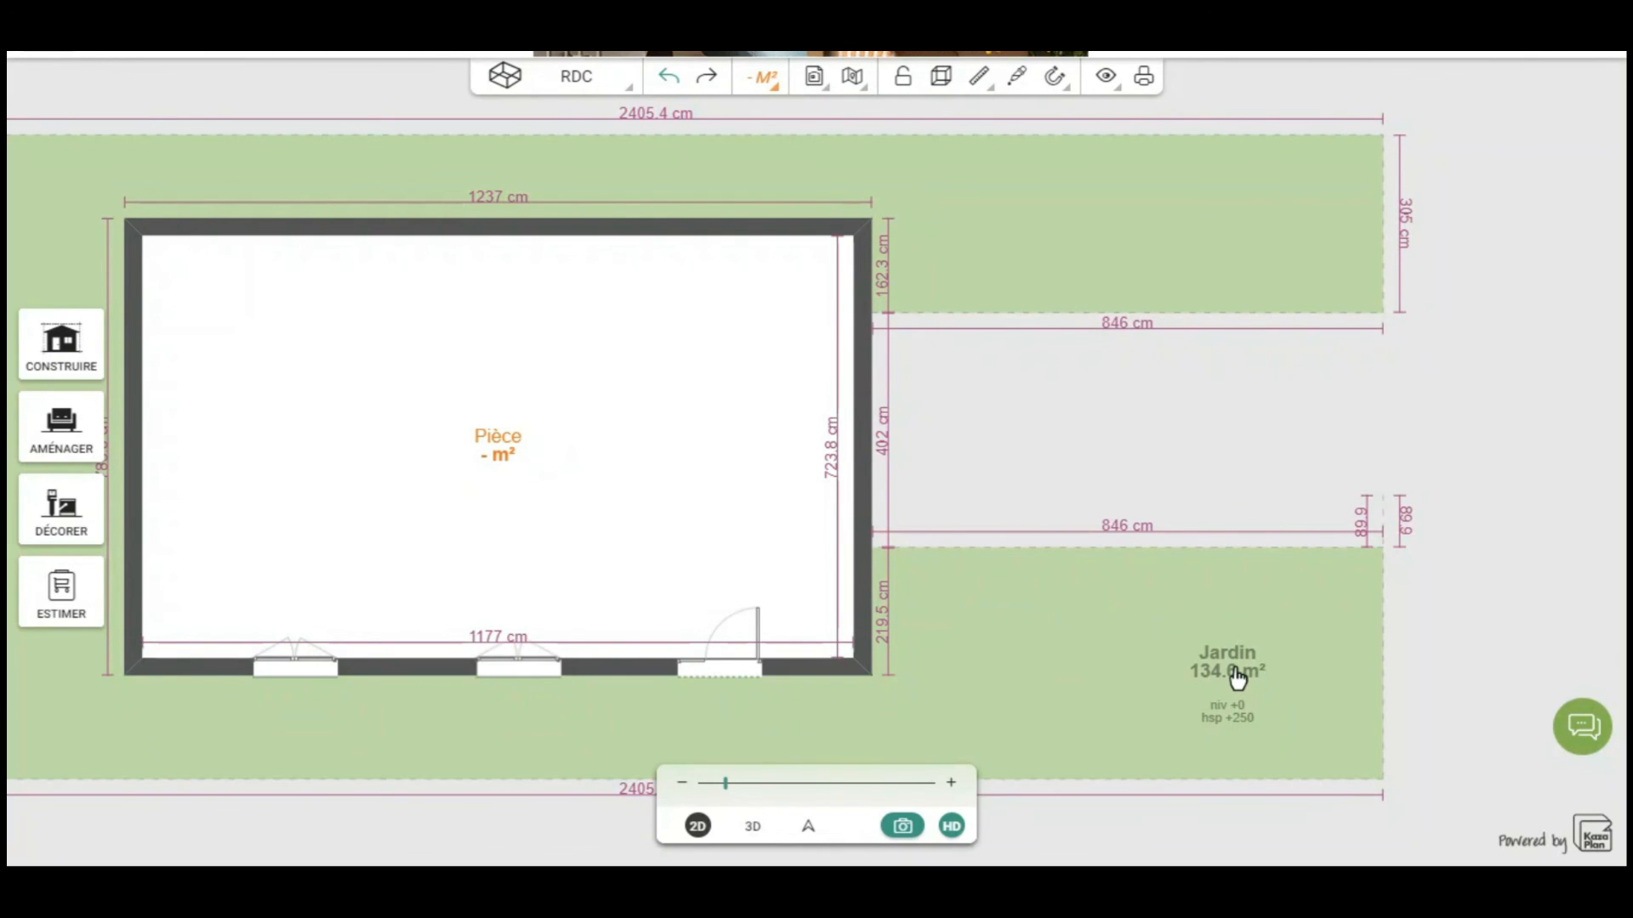
click(1223, 706)
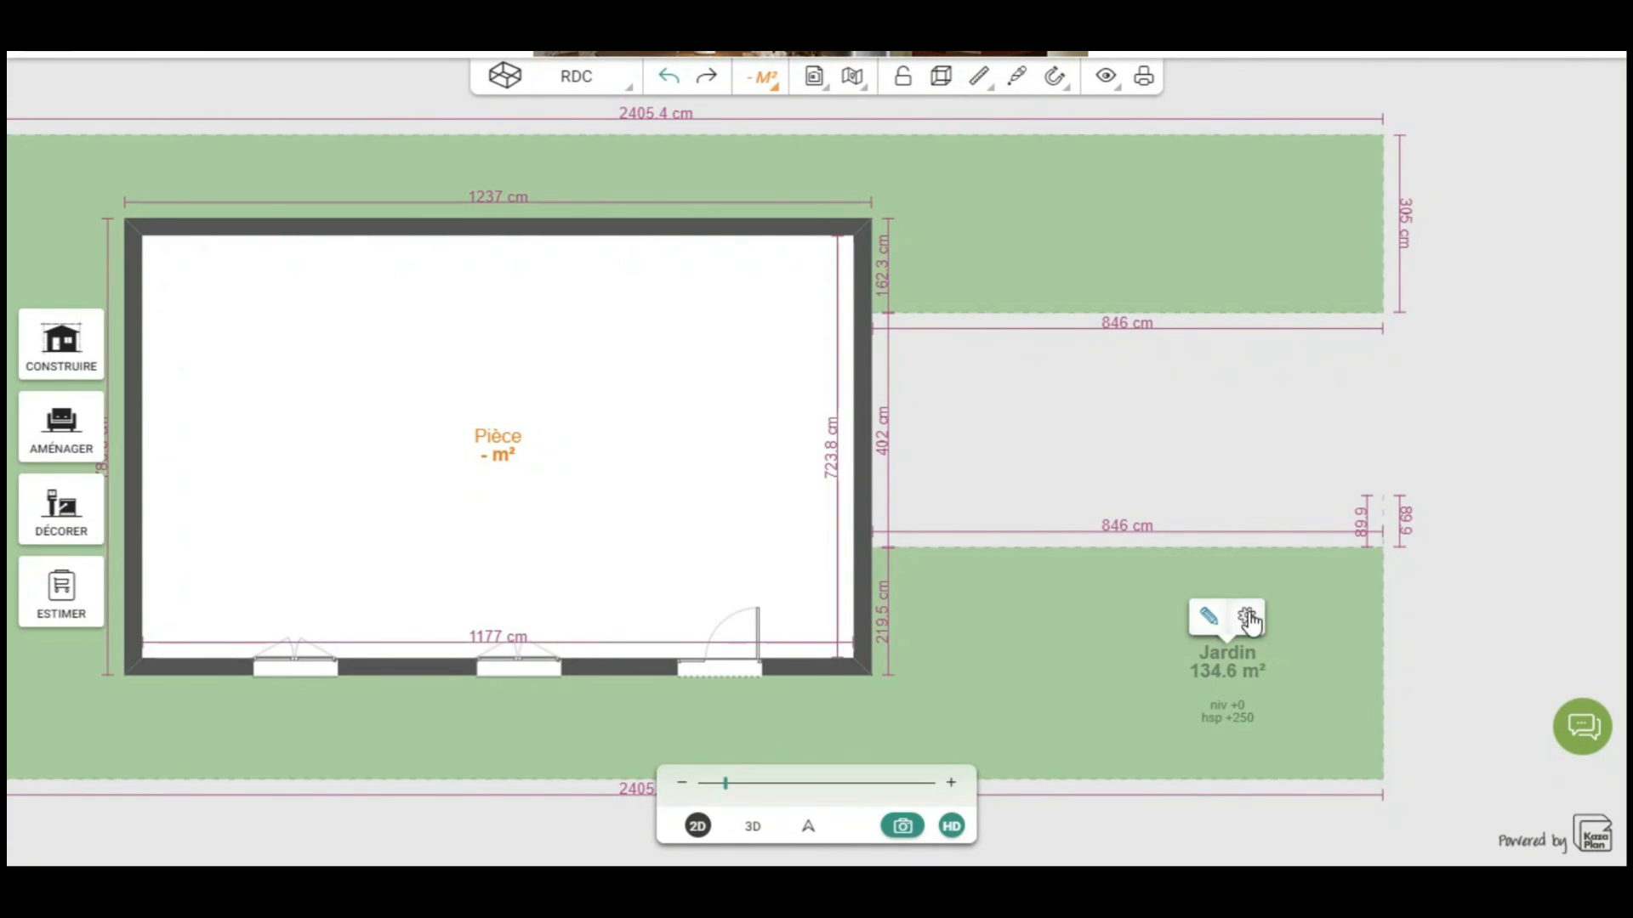
click(1247, 618)
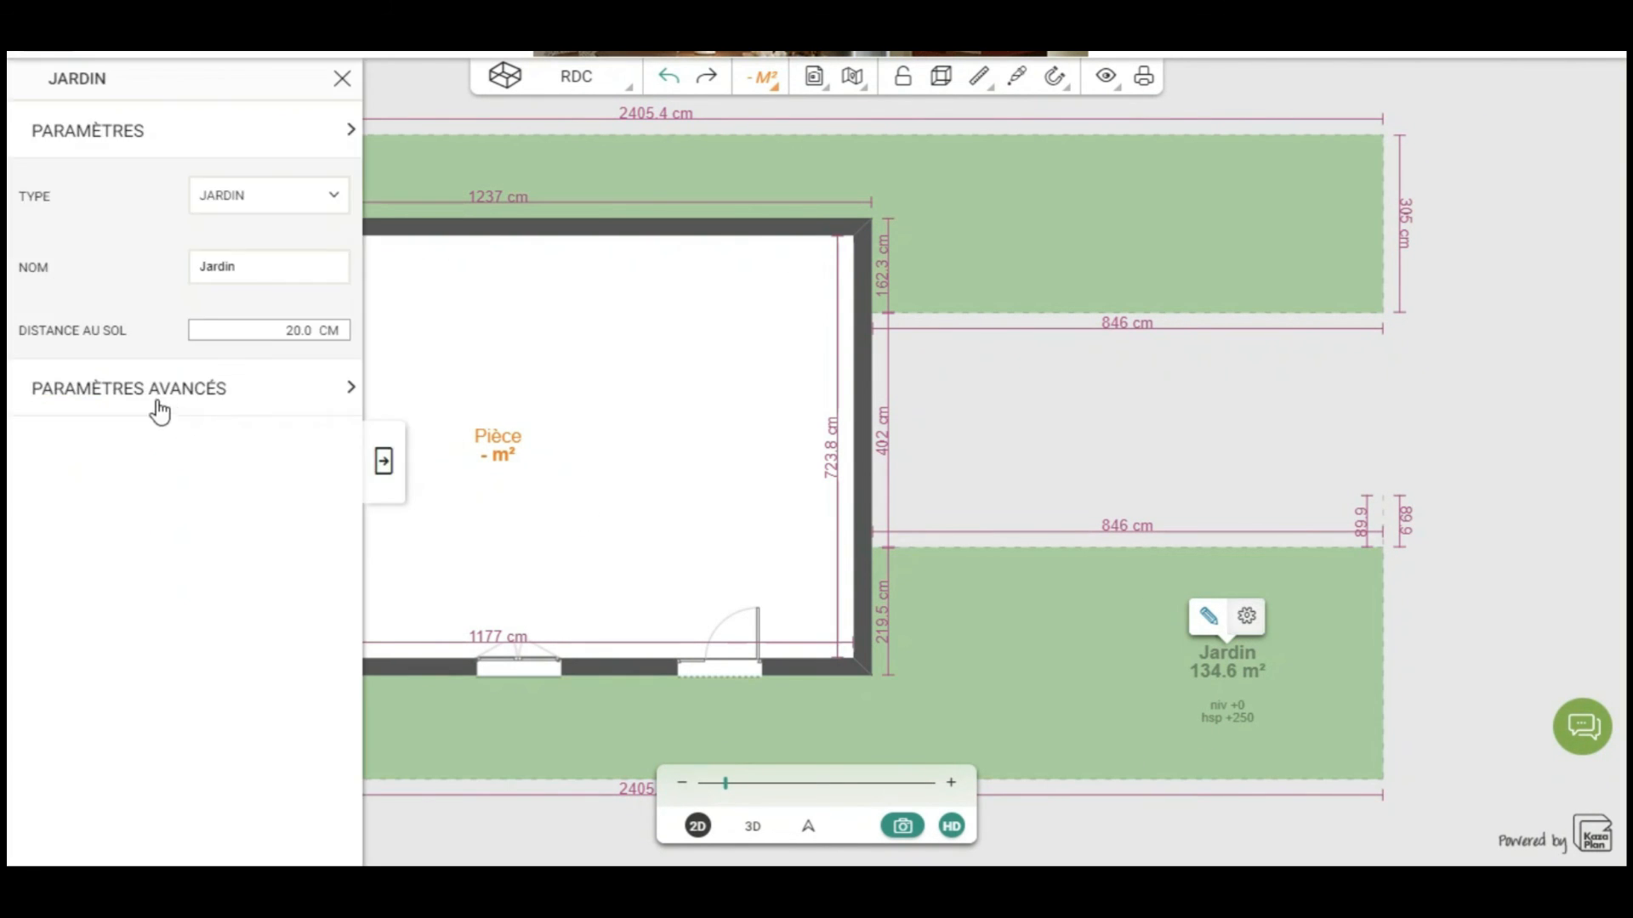
click(346, 328)
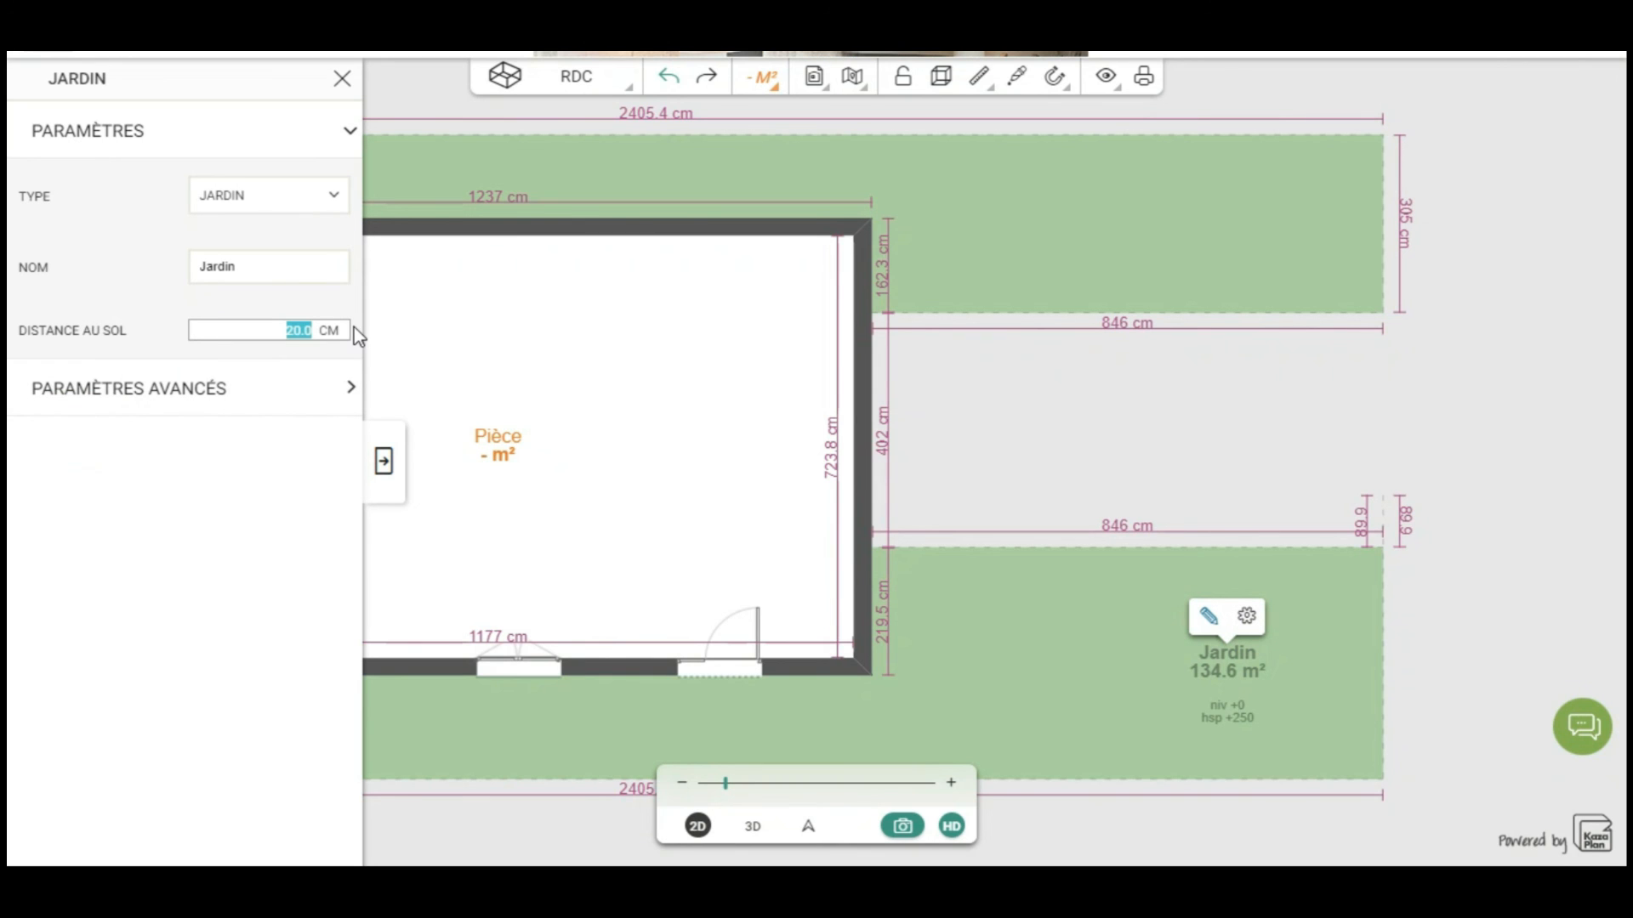
text(10)
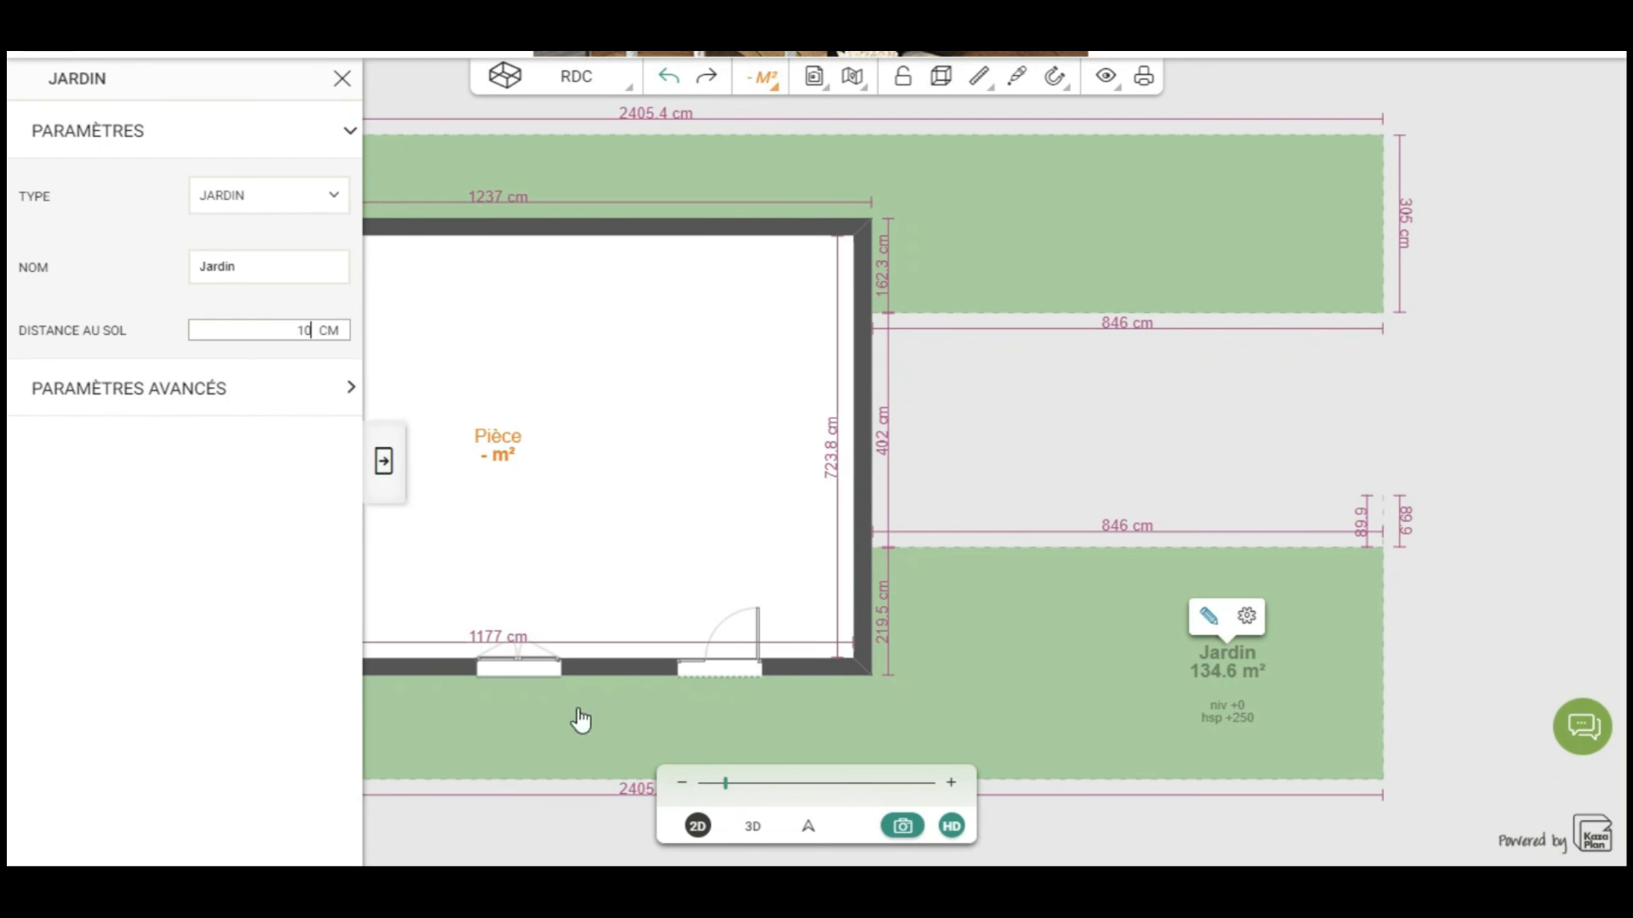
click(752, 826)
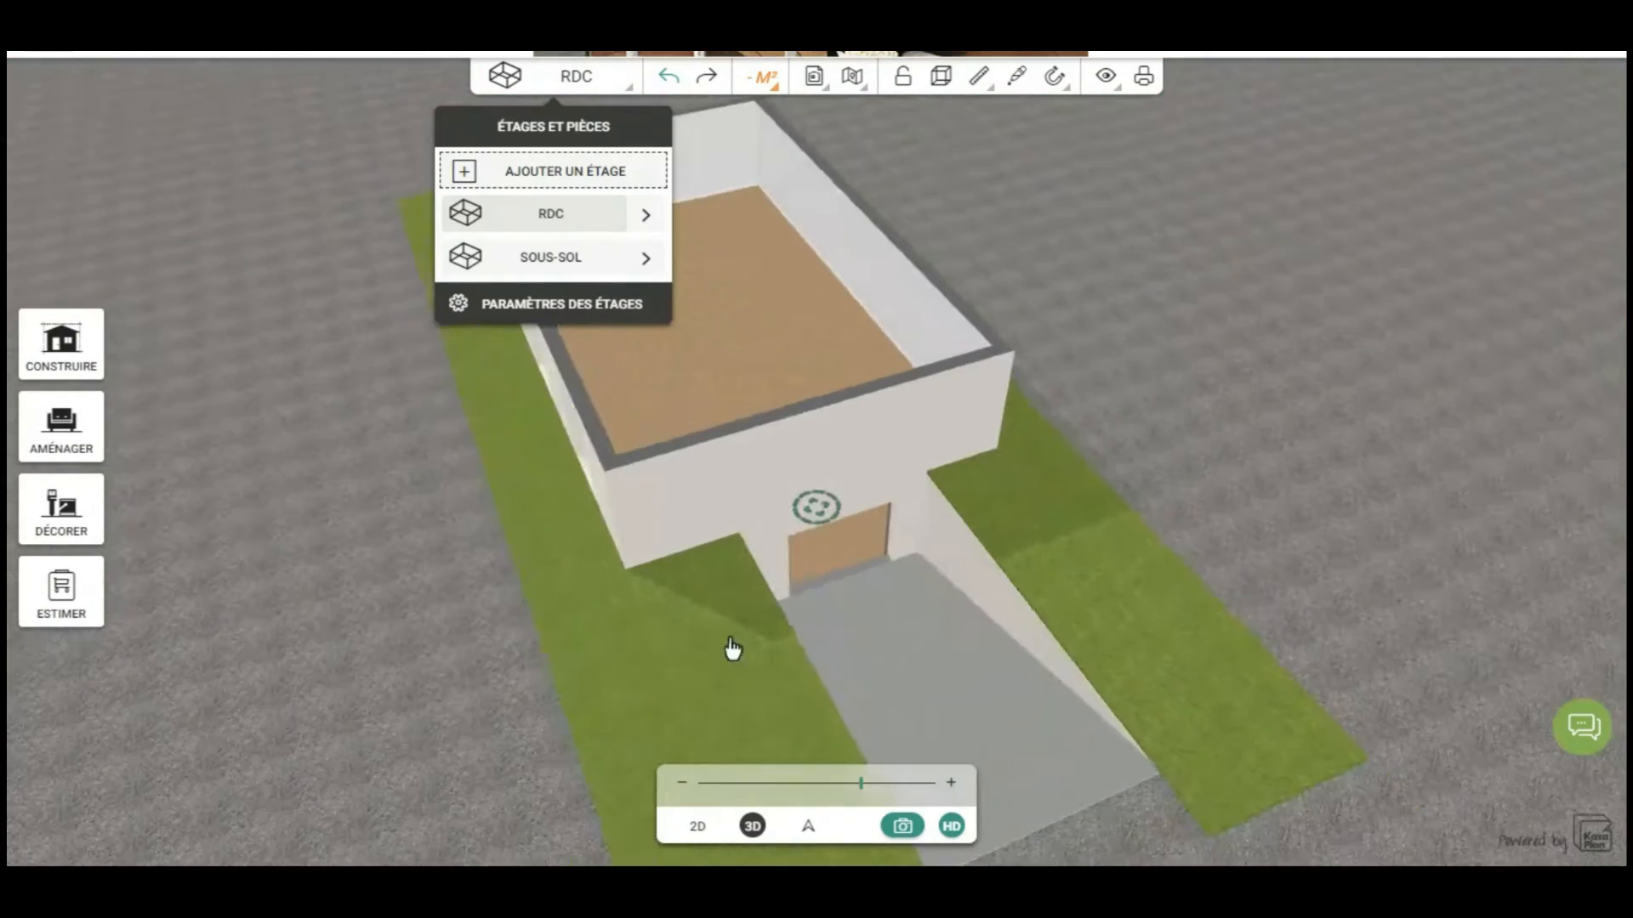
drag(733, 648, 1110, 673)
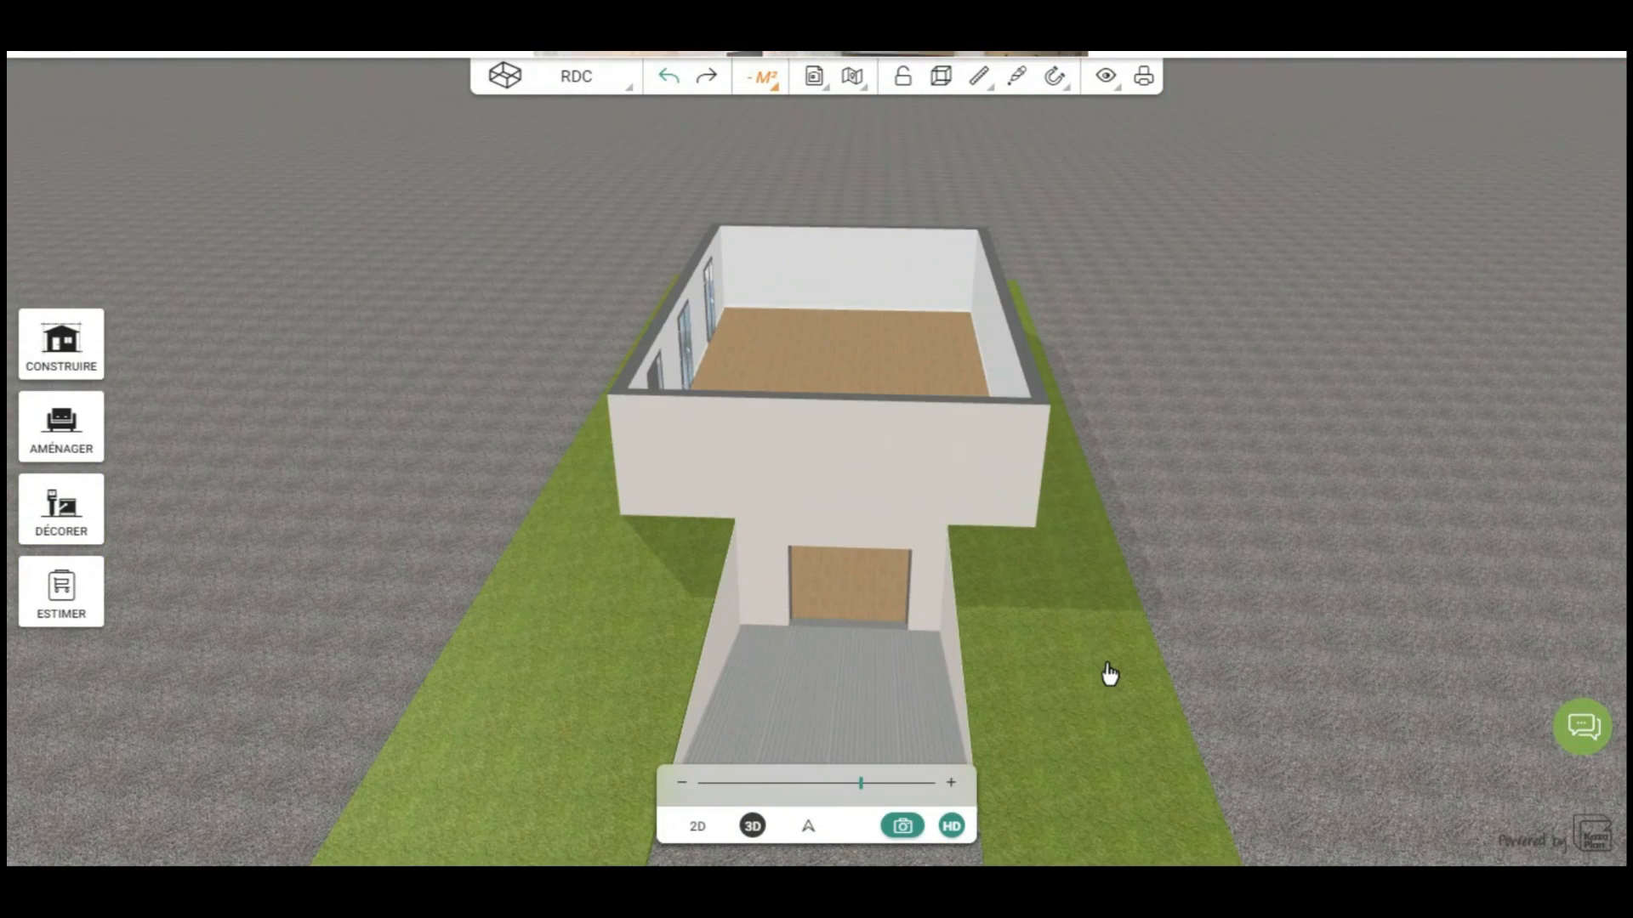